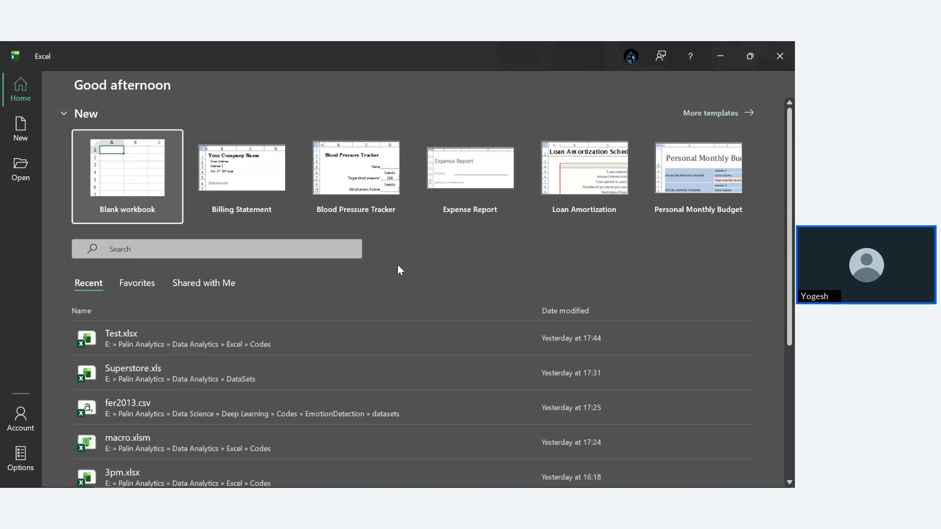
Create a new blank workbook
click(154, 191)
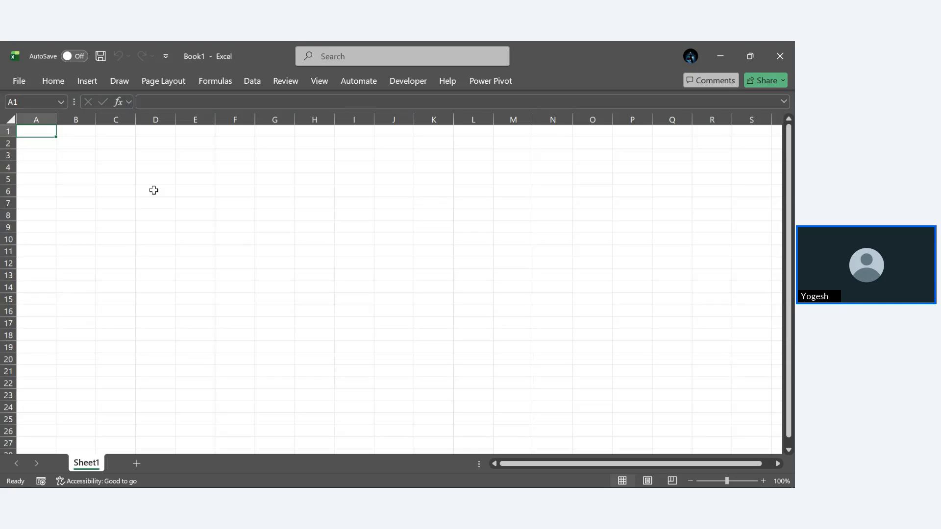
Examine the basic formatting and editing commands, the file management options, and the AutoSum and Fill choices
click(46, 82)
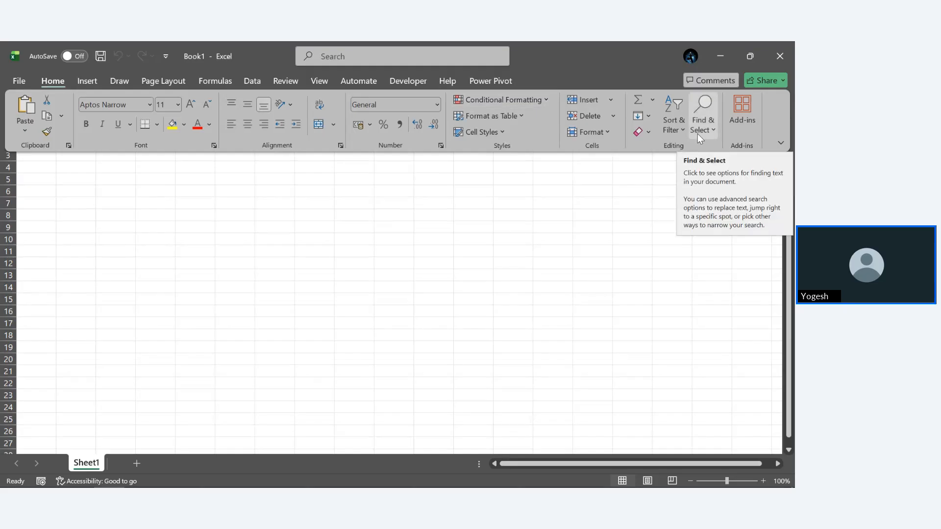
click(479, 245)
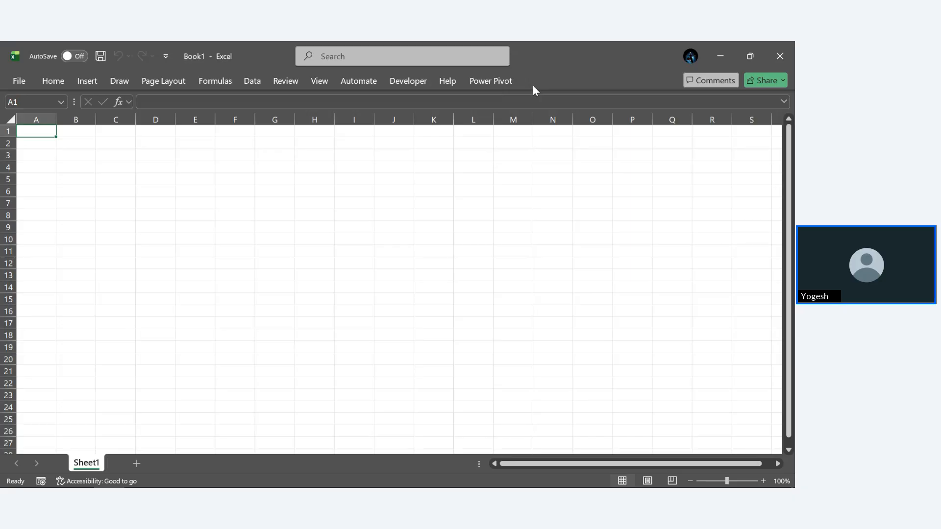
click(21, 79)
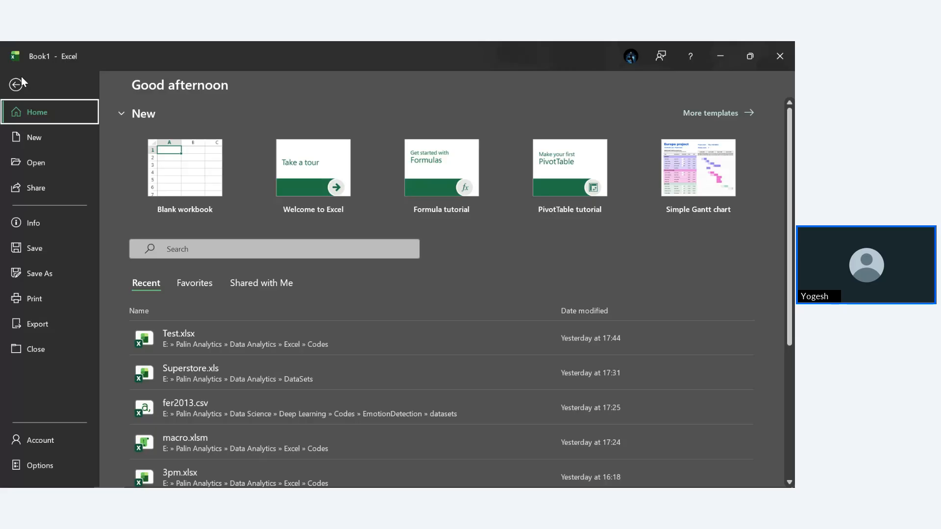
click(15, 82)
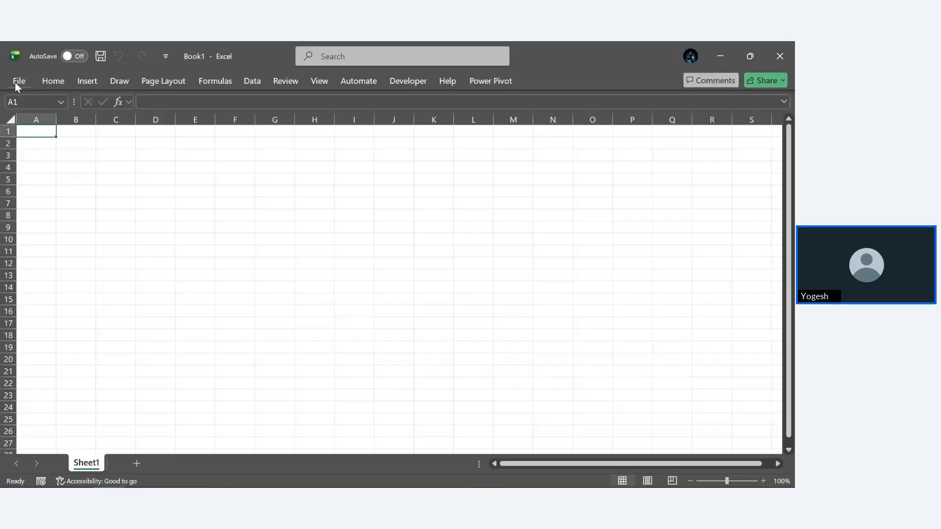
click(57, 81)
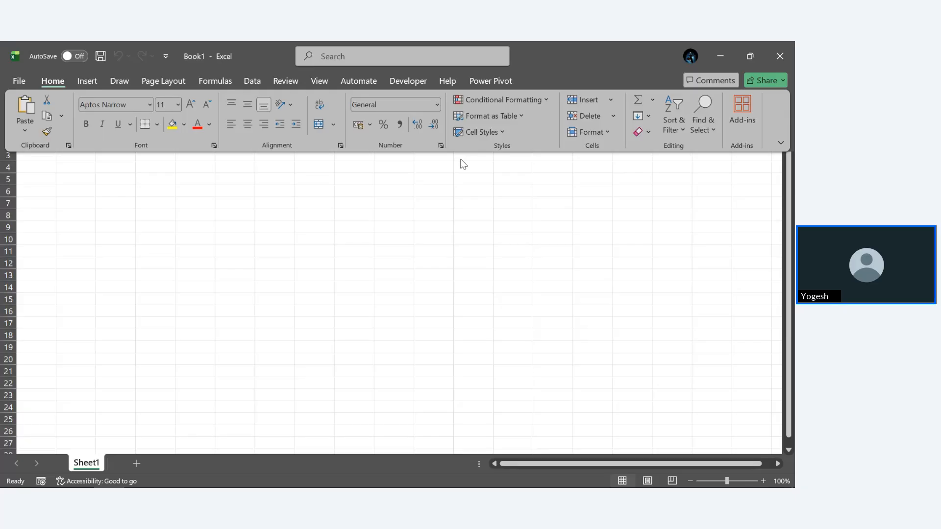
click(653, 102)
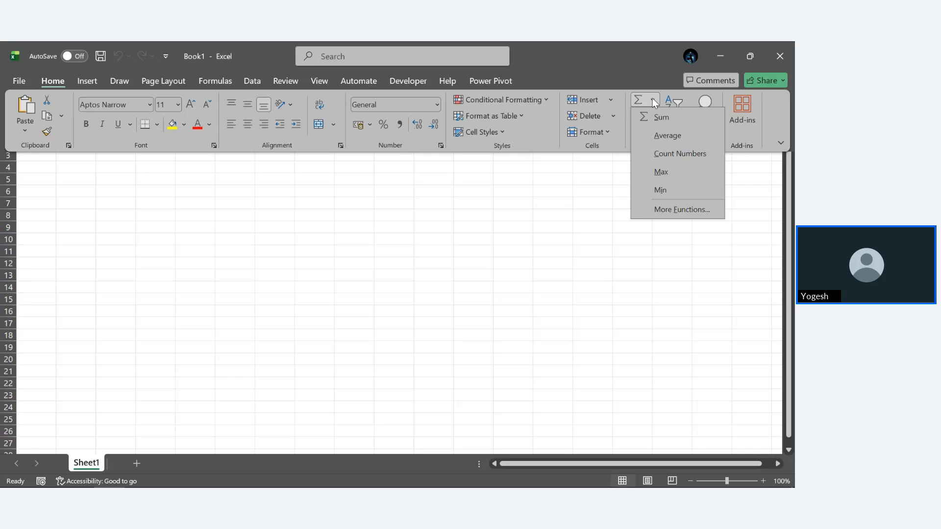
click(604, 178)
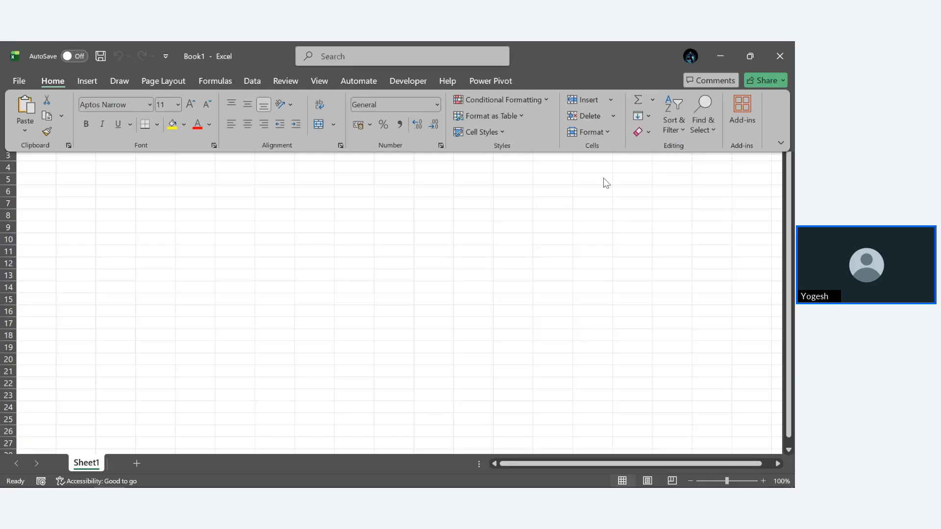
click(648, 117)
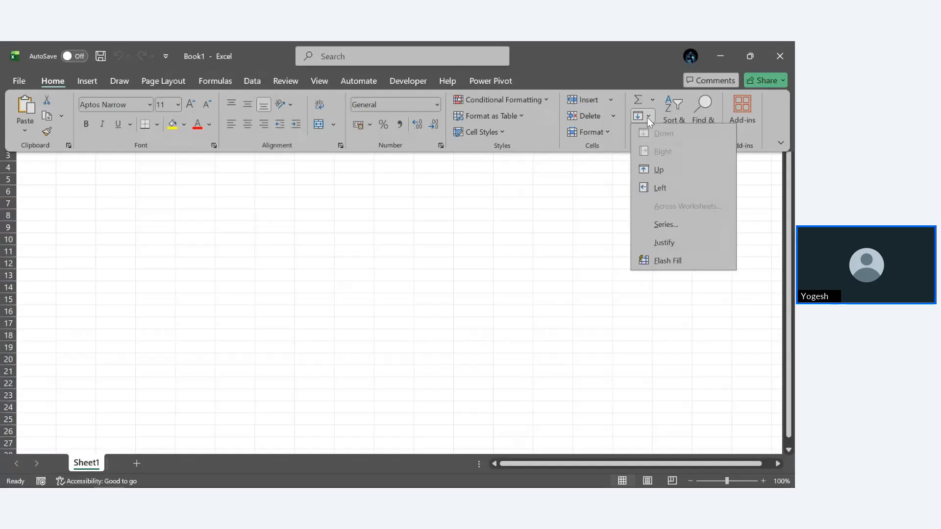
click(547, 175)
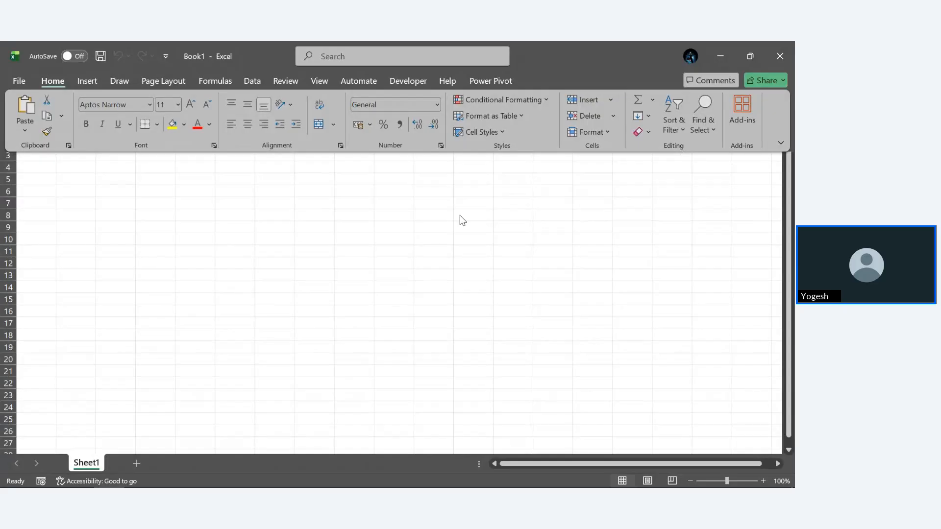
click(460, 218)
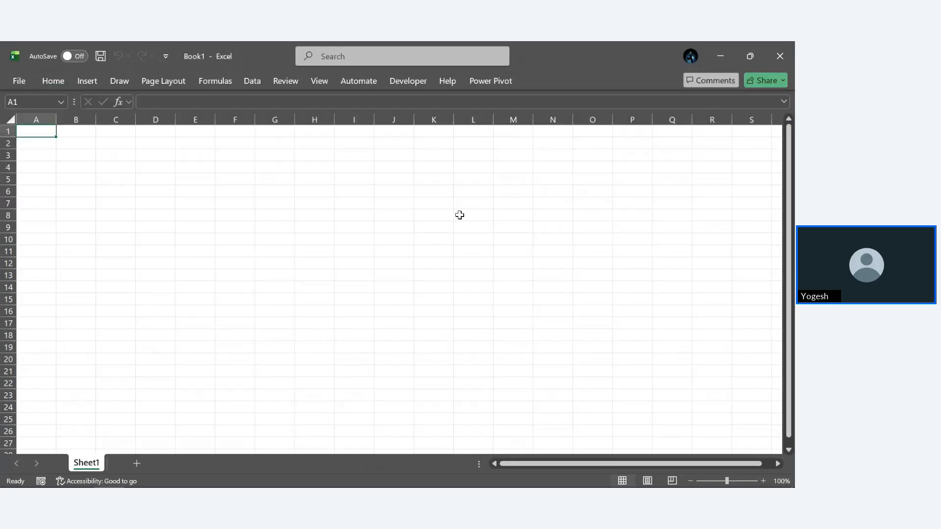
Move the active cell from K8 to M10, page down to M64 and return to M10
click(459, 215)
key(Up)
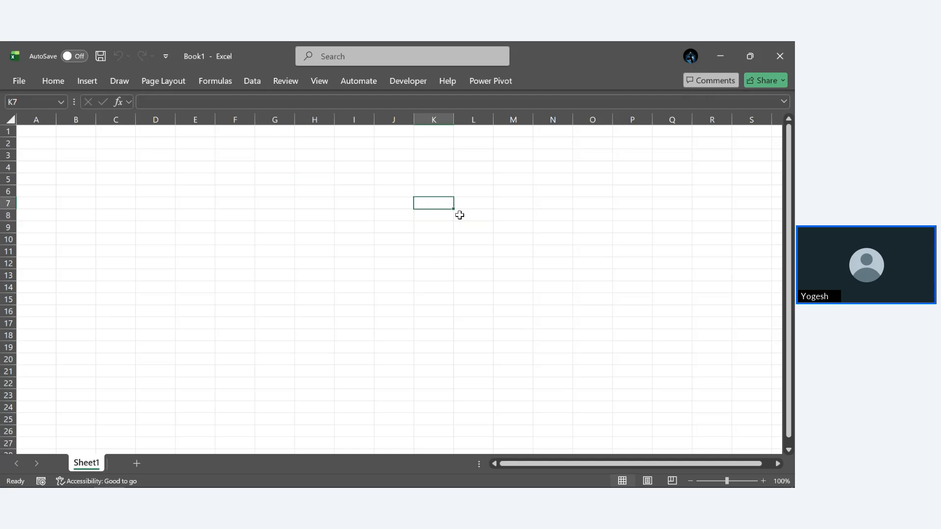
key(Down)
key(Down)
key(Down)
key(Right)
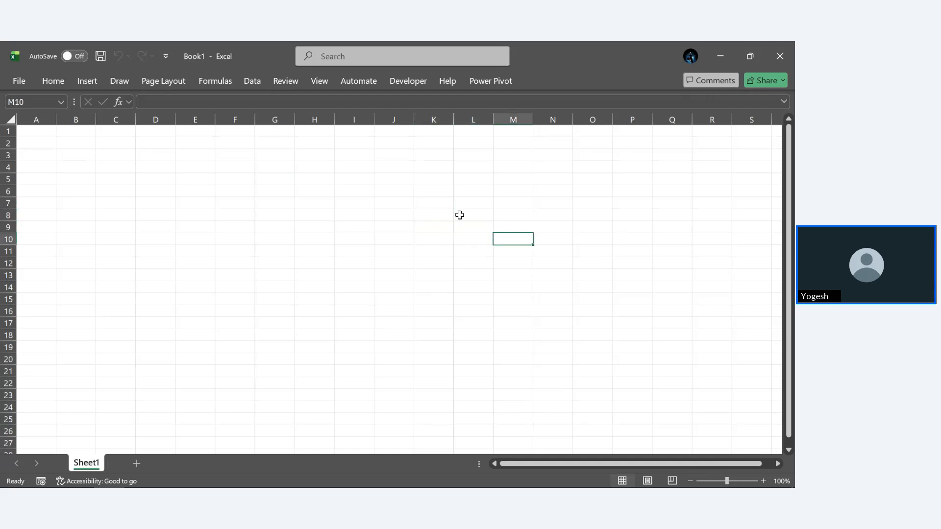
key(Page_Down)
key(Page_Down)
key(Page_Down)
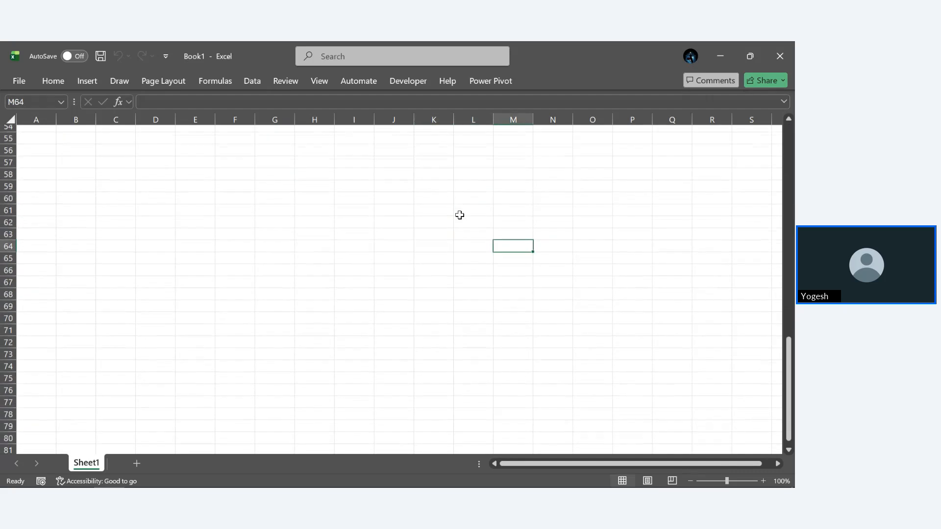
key(Page_Up)
key(Page_Up)
key(Page_Up)
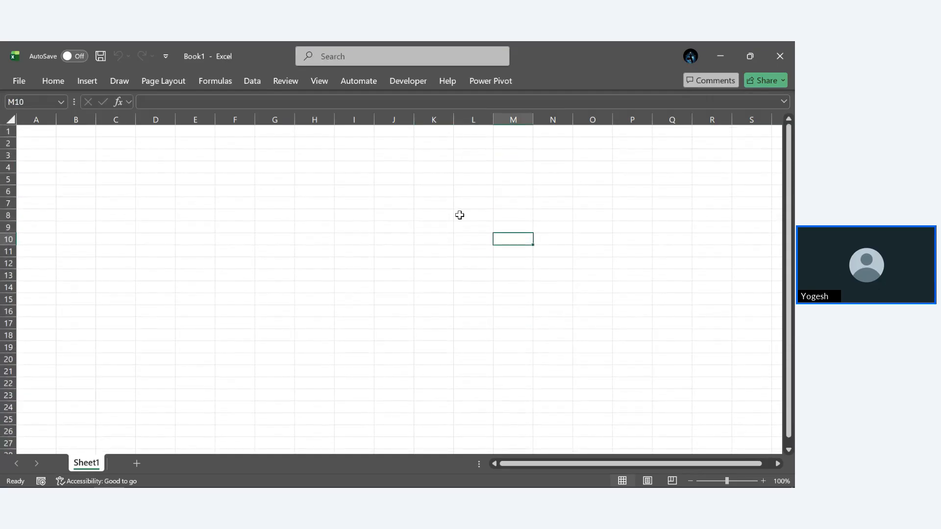
Extend the selection from M10 down to row 14 and across to cover the range L10:M14
key(shift+Down)
key(shift+Down)
key(shift+Down)
key(shift+Down)
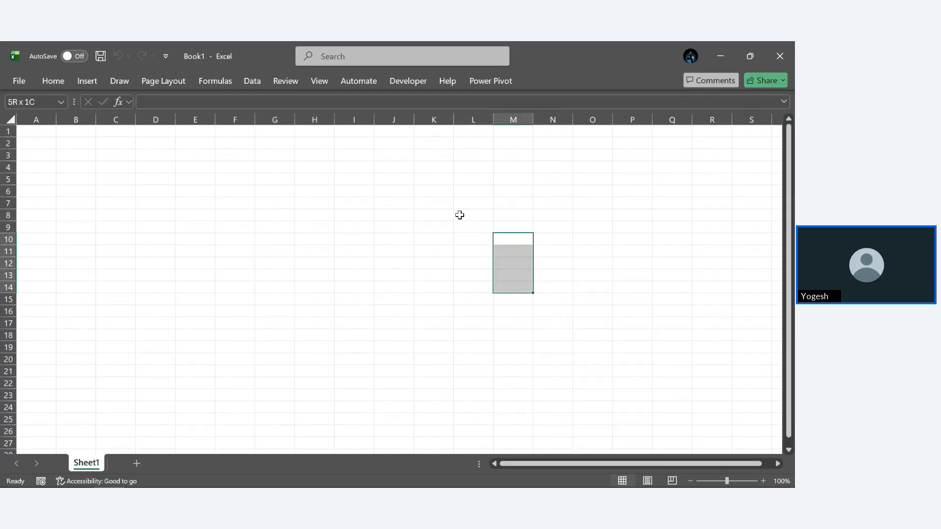
key(shift+Right)
key(shift+Right)
key(shift+Left)
key(shift+Left)
key(shift+Left)
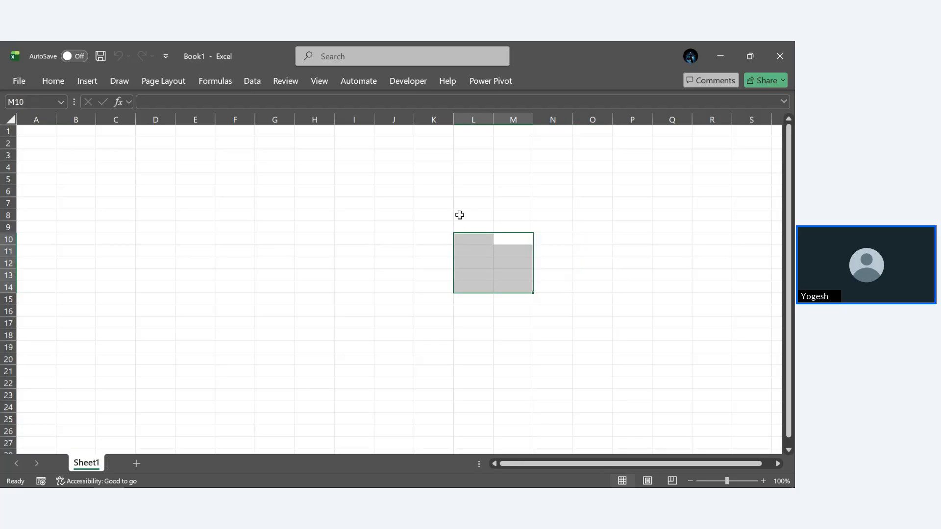
click(577, 252)
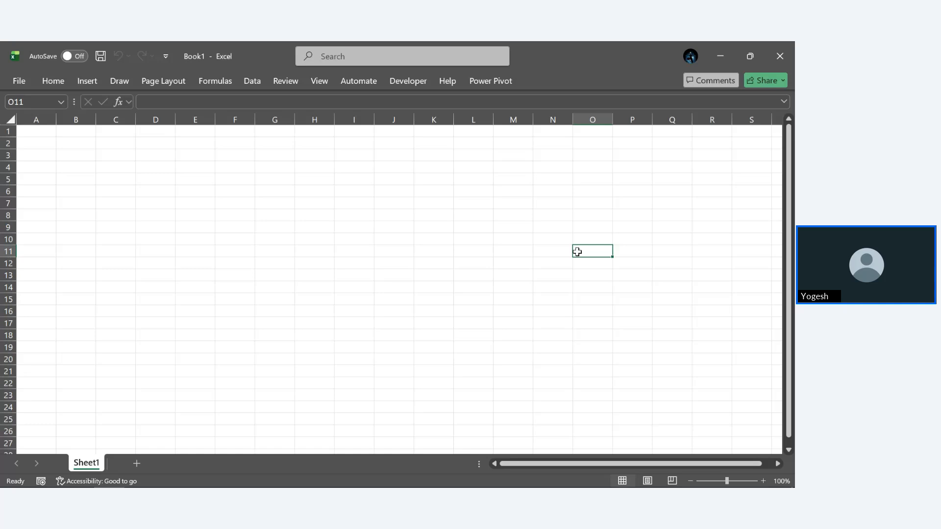
scroll(578, 251, up, 10)
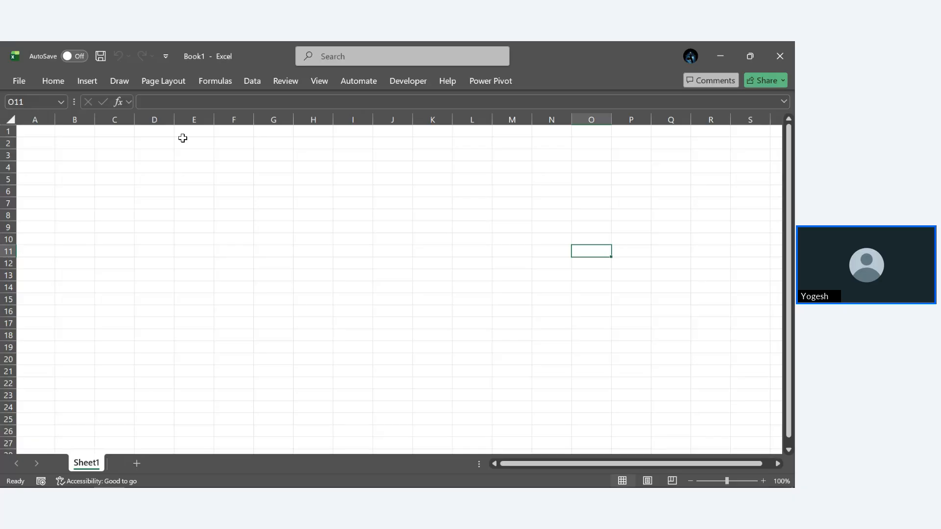
click(172, 103)
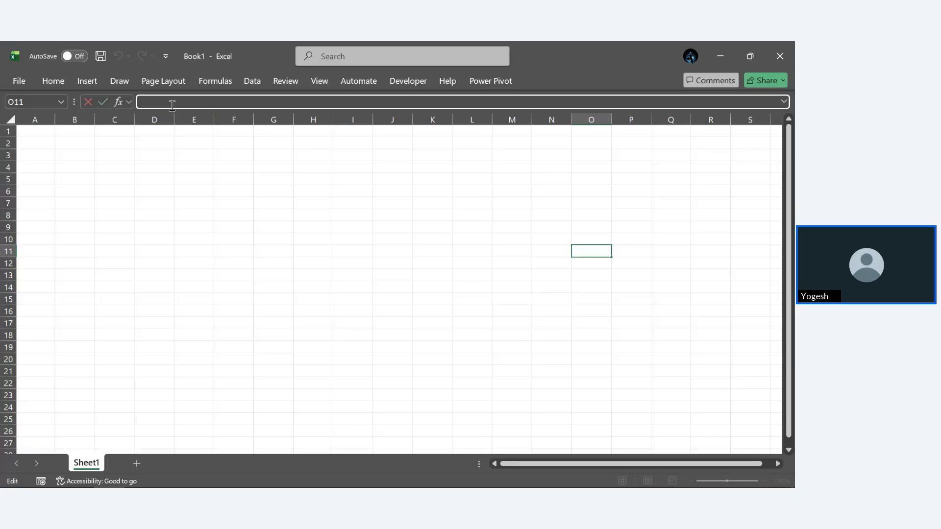
click(449, 227)
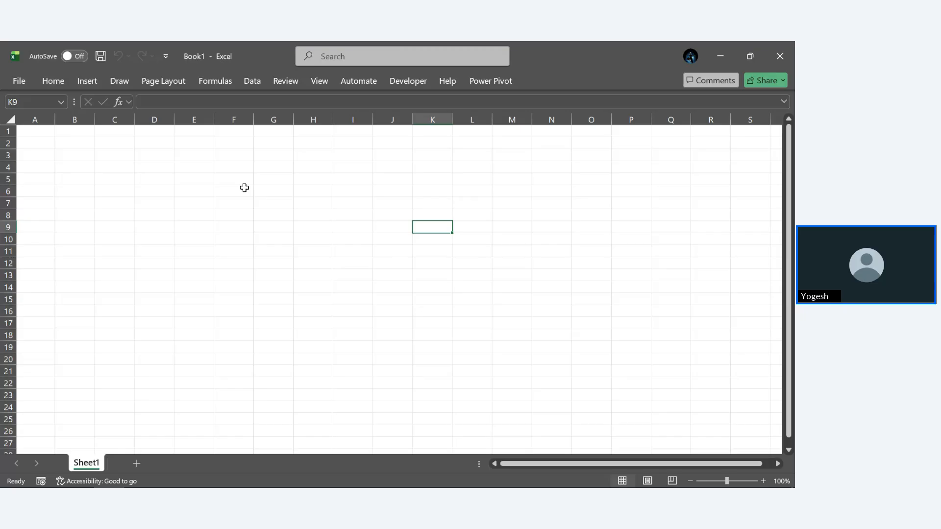
Select the range F6:M18 and give it the name nhgfd
drag(232, 186, 511, 333)
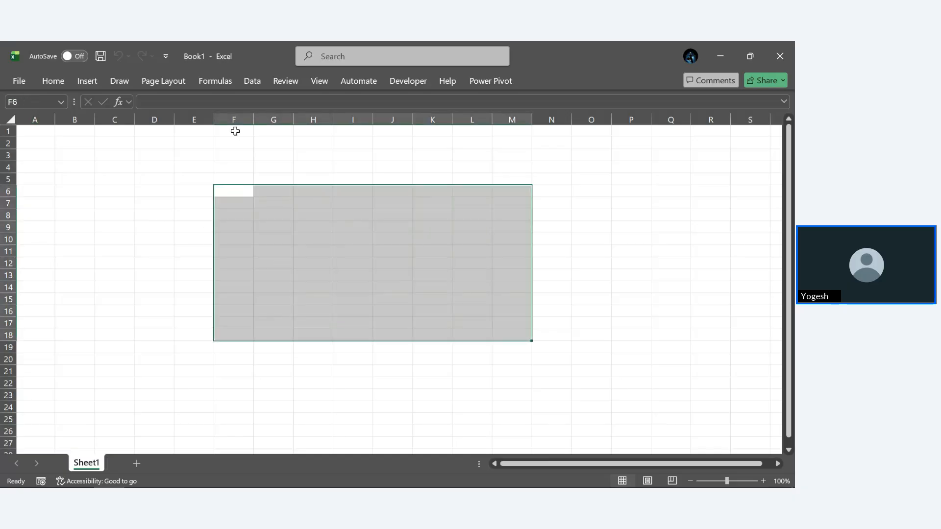
click(40, 97)
key(BackSpace)
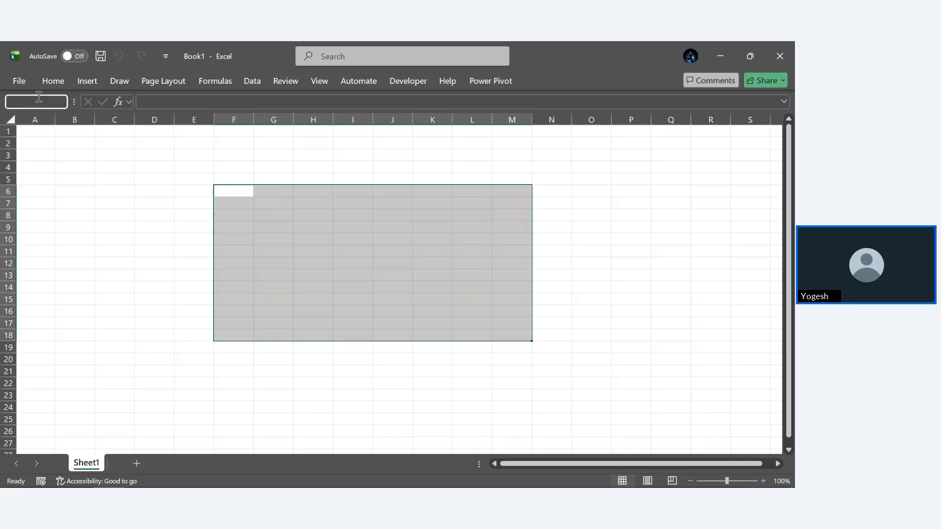
text(nhgfd)
key(Return)
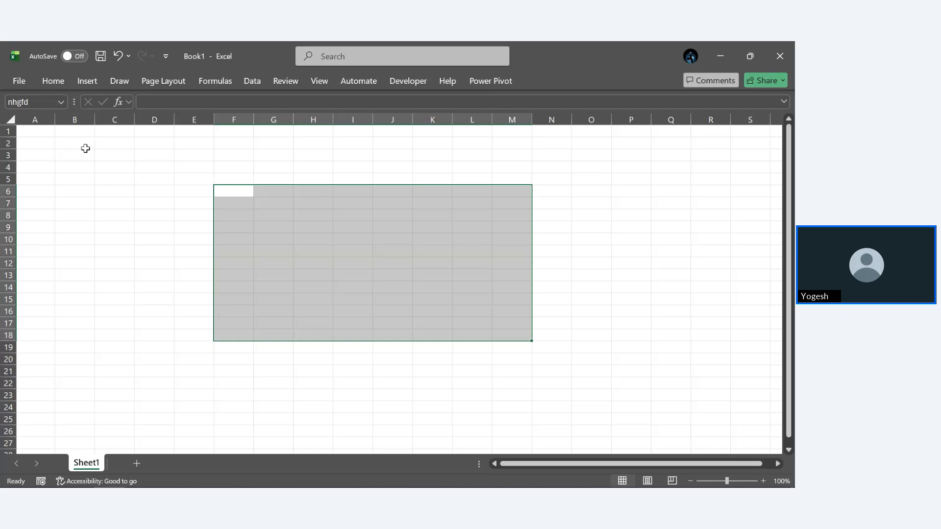
Select cell C9 and undo the naming of the range
click(100, 223)
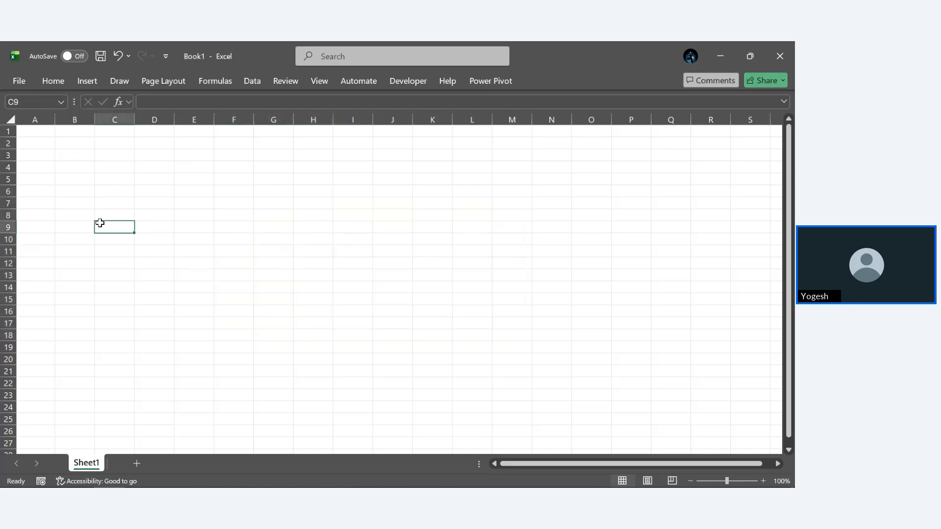
key(ctrl+z)
Examine the drawing, page setup, formula and data commands, including the What-If Analysis options
click(120, 84)
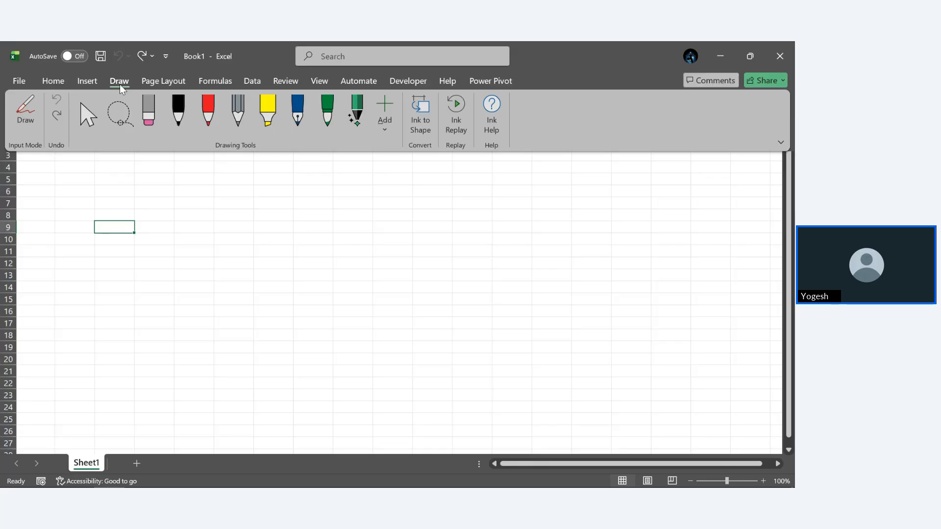
click(165, 84)
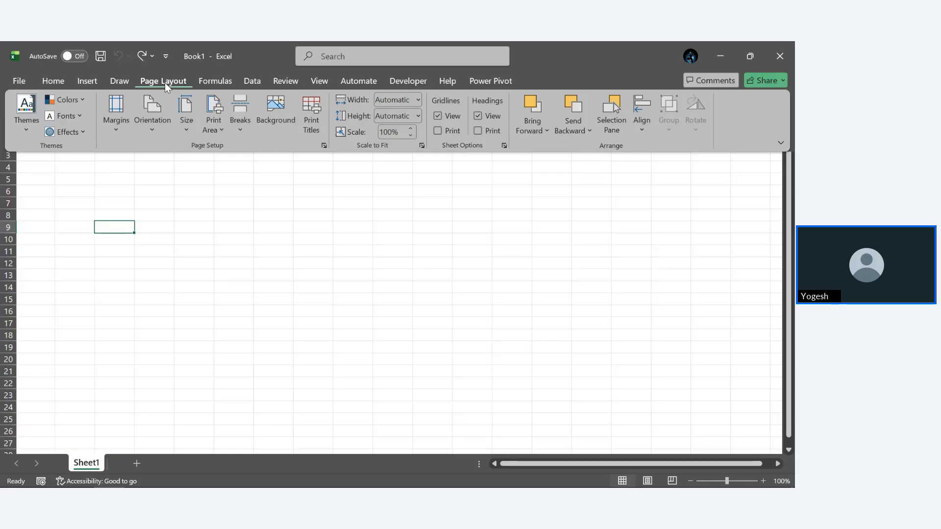
click(207, 84)
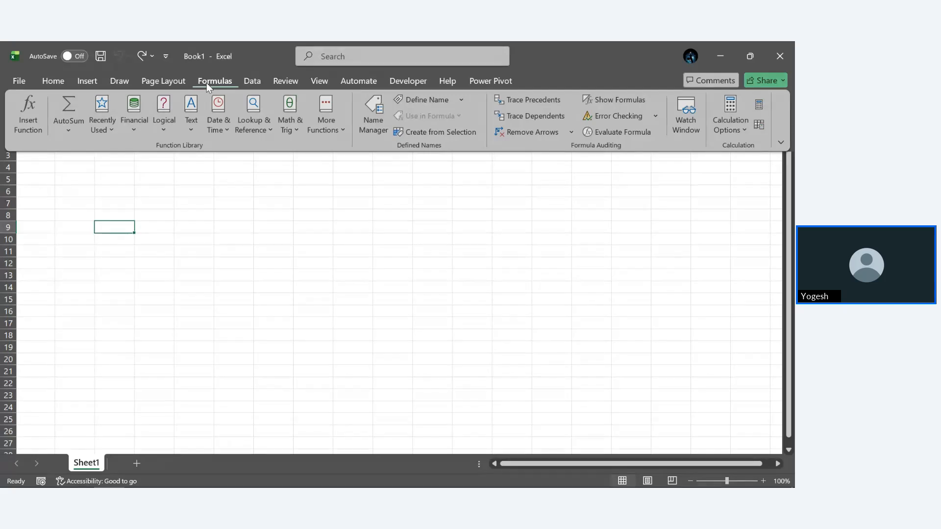
click(251, 84)
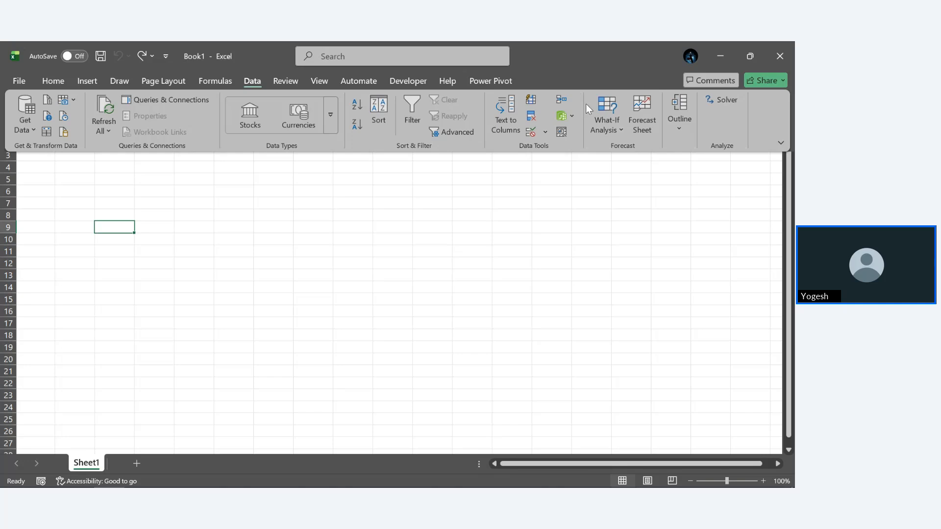
click(609, 129)
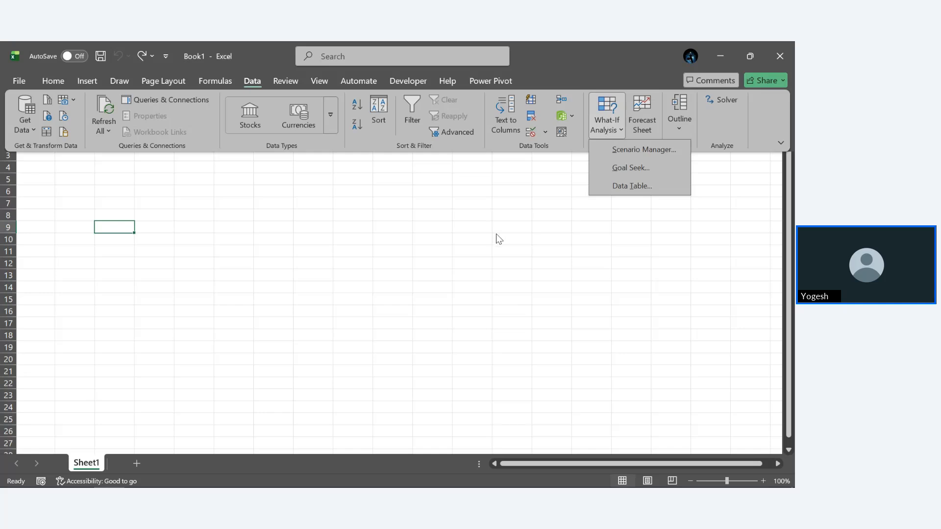
key(Escape)
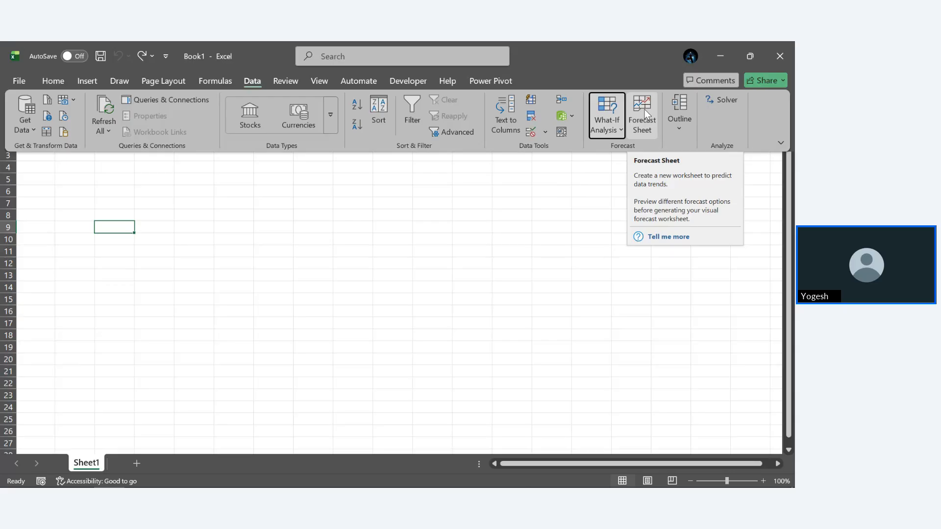
Examine the review, worksheet view, script automation and developer commands
click(286, 82)
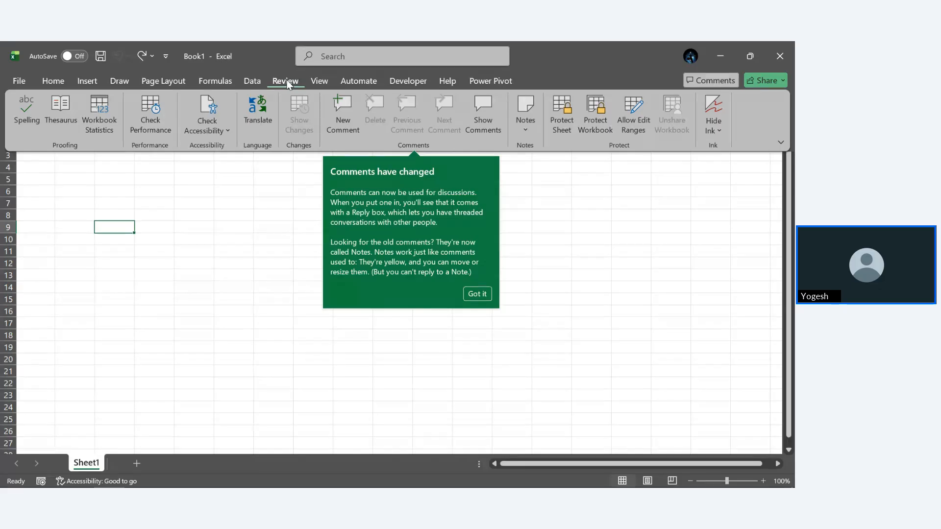
click(319, 80)
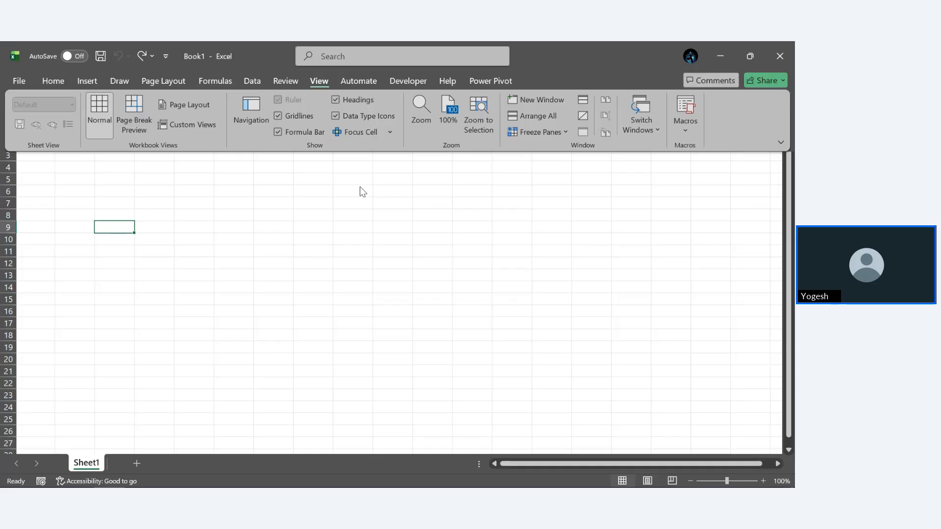
click(361, 82)
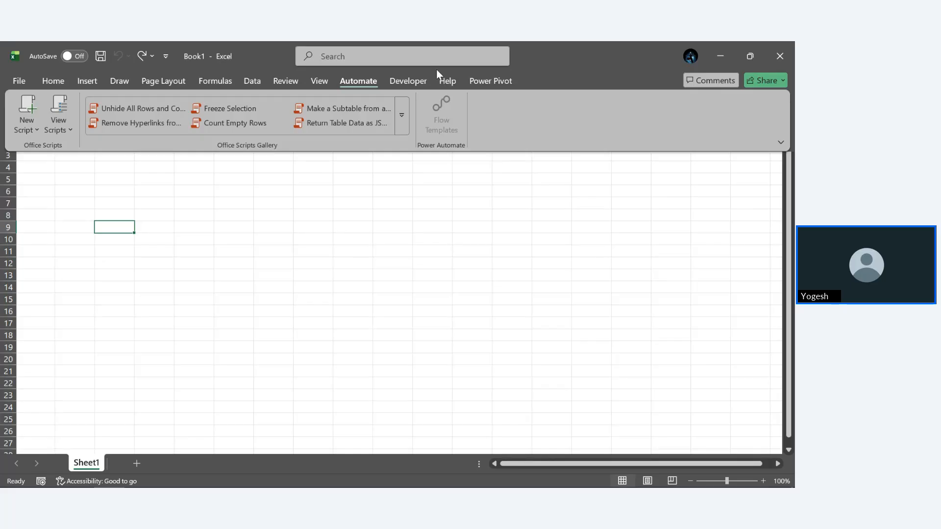
click(420, 84)
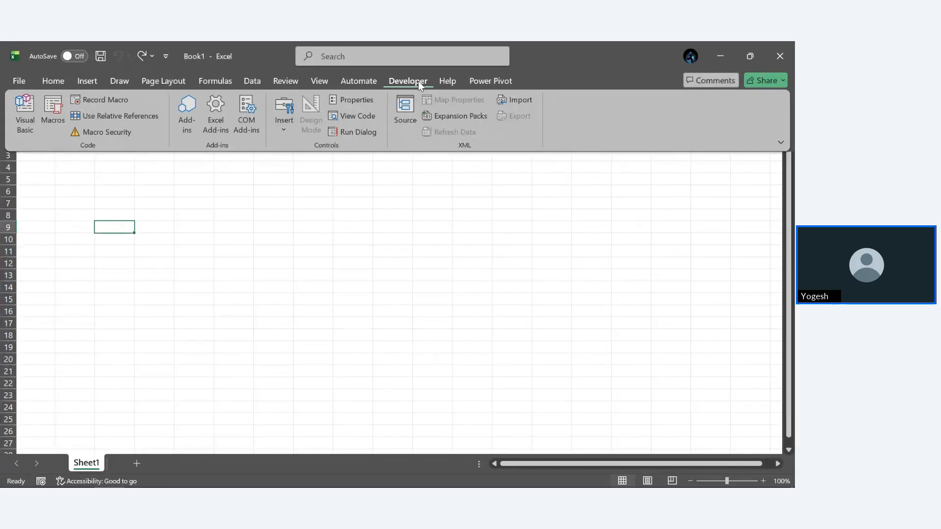
Examine the help and Power Pivot commands, and return to the worksheet grid
click(453, 81)
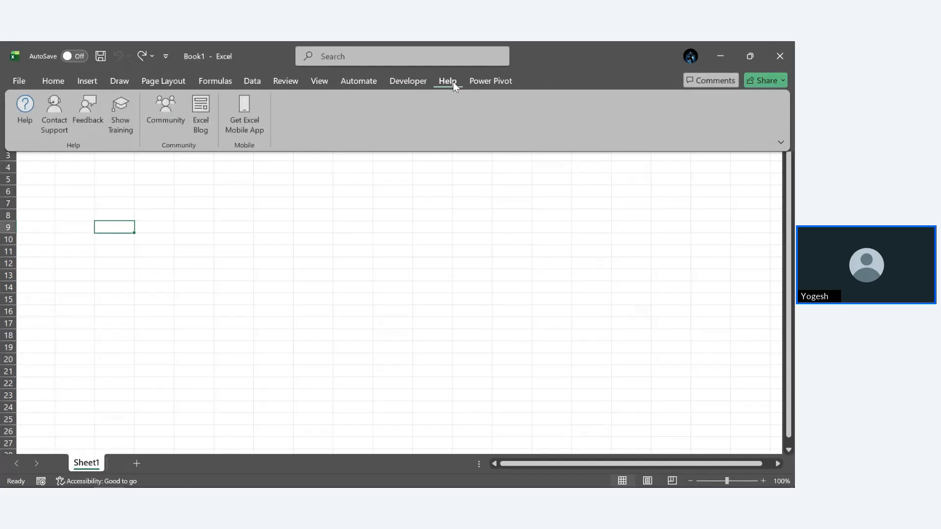
click(502, 84)
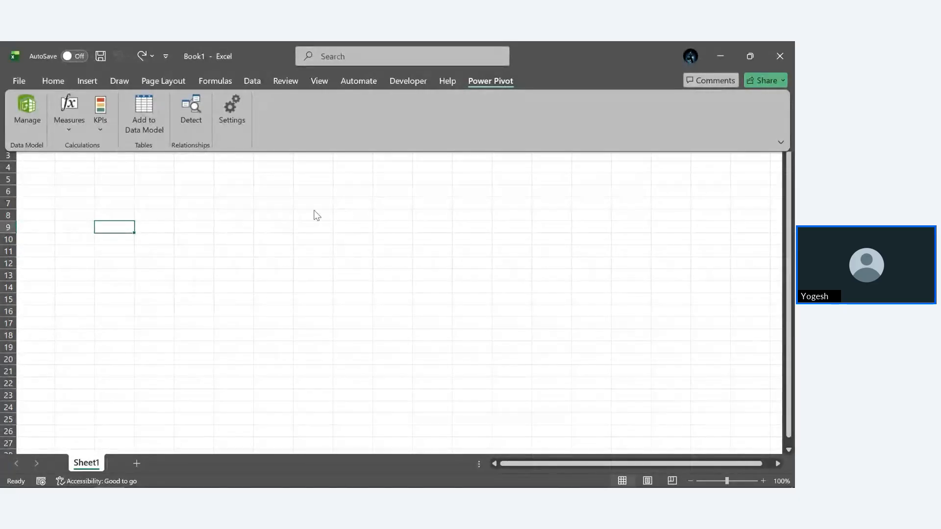
click(290, 224)
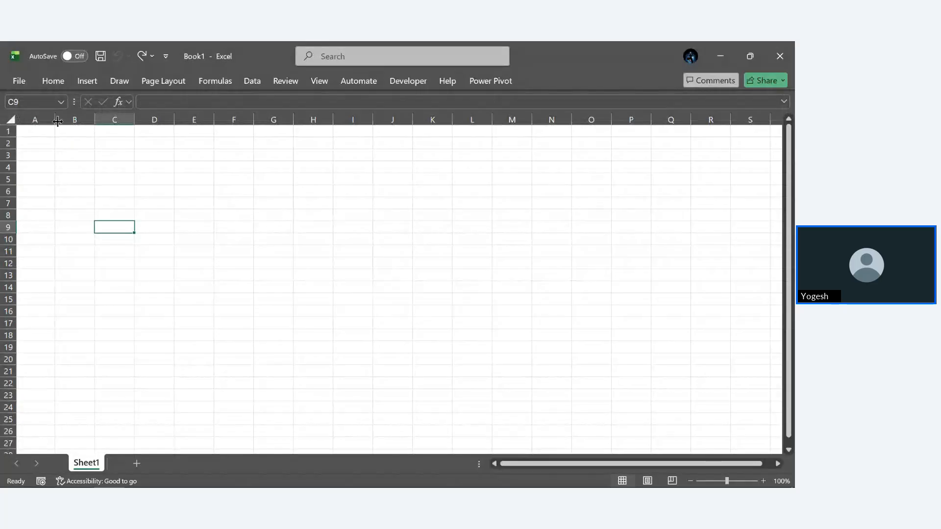
Select all cells of the worksheet from A1, and clear the selection by selecting C6 and G17
click(39, 128)
key(ctrl+a)
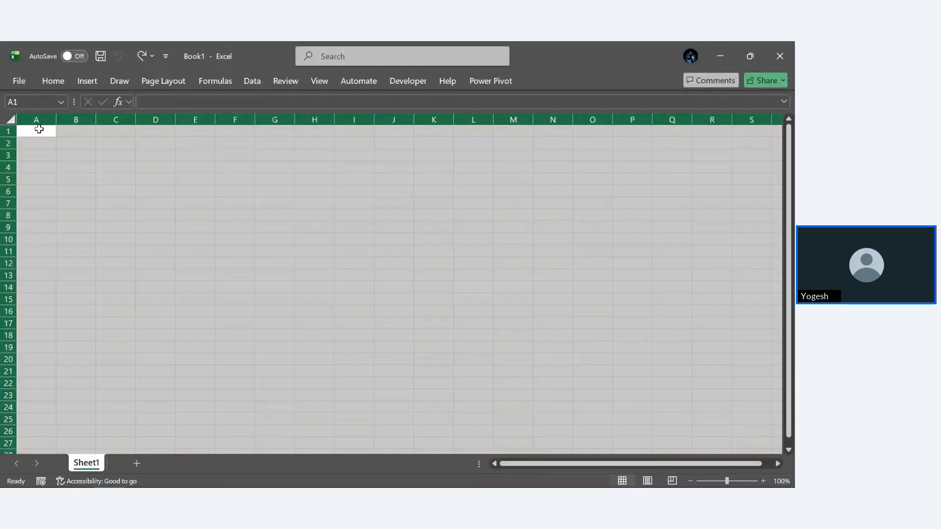
click(115, 187)
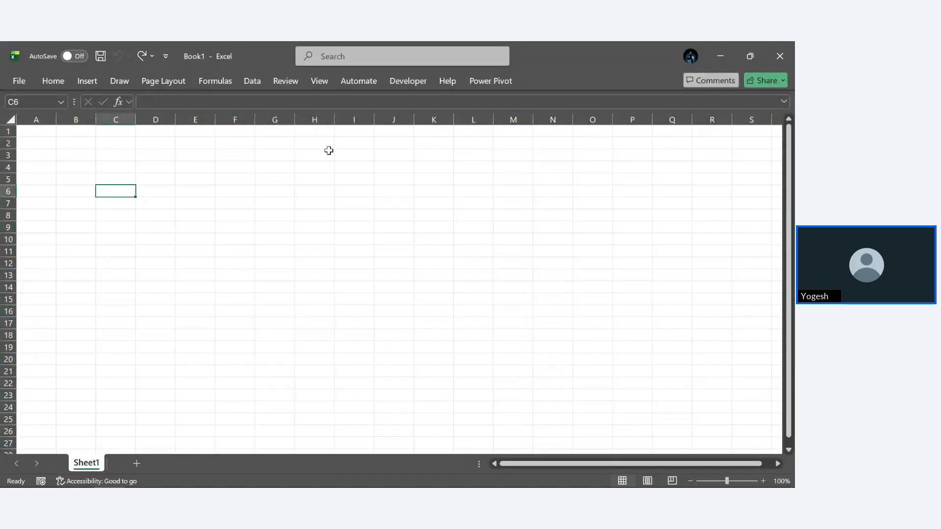
click(274, 318)
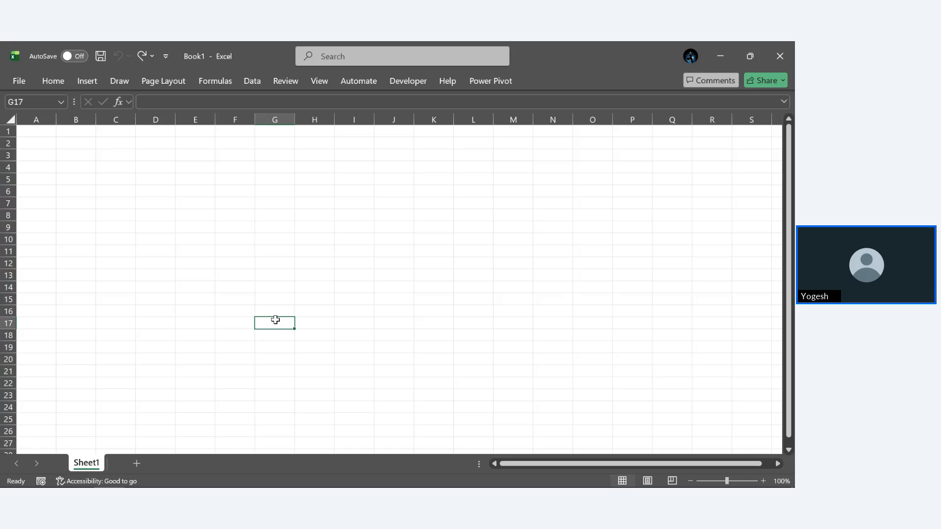
Enter the headers Sno., Subject and Marks Obtained in cells B4 to D4
click(82, 168)
text(S)
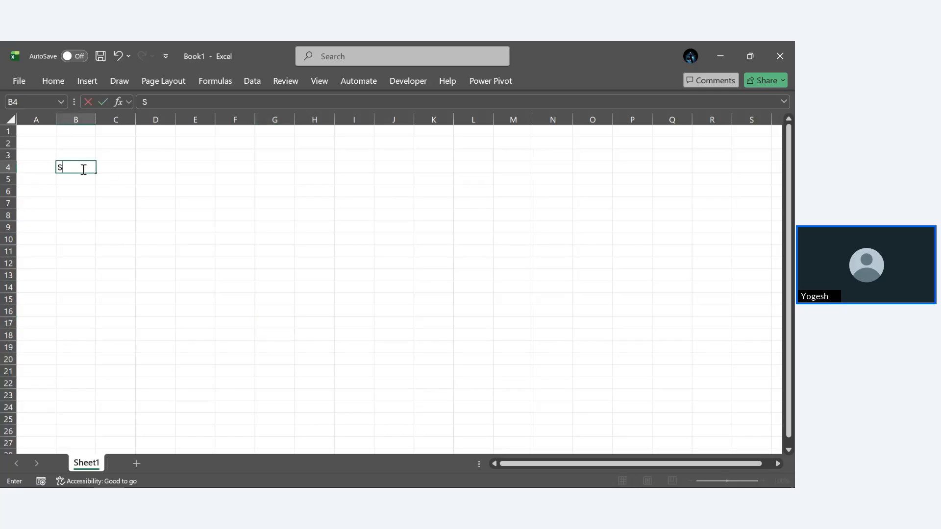
text(no.)
click(112, 167)
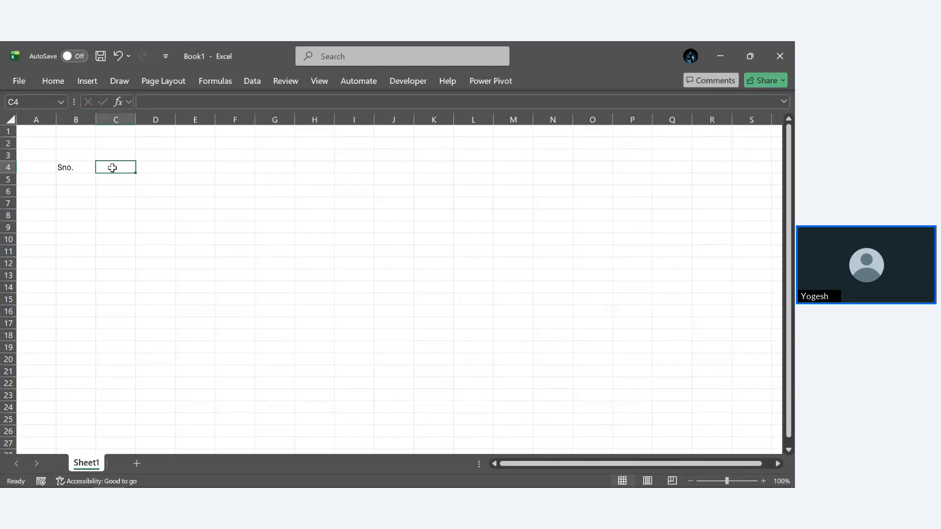
text(Subject)
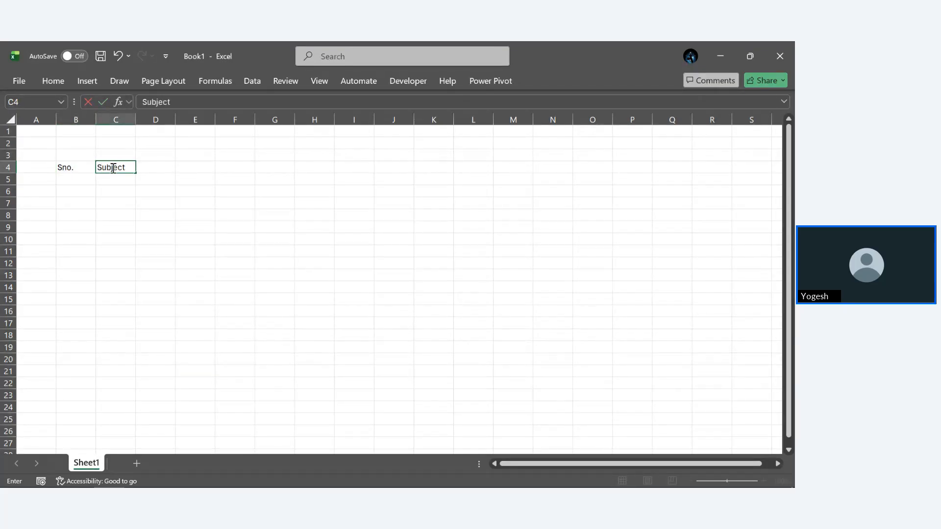
key(Tab)
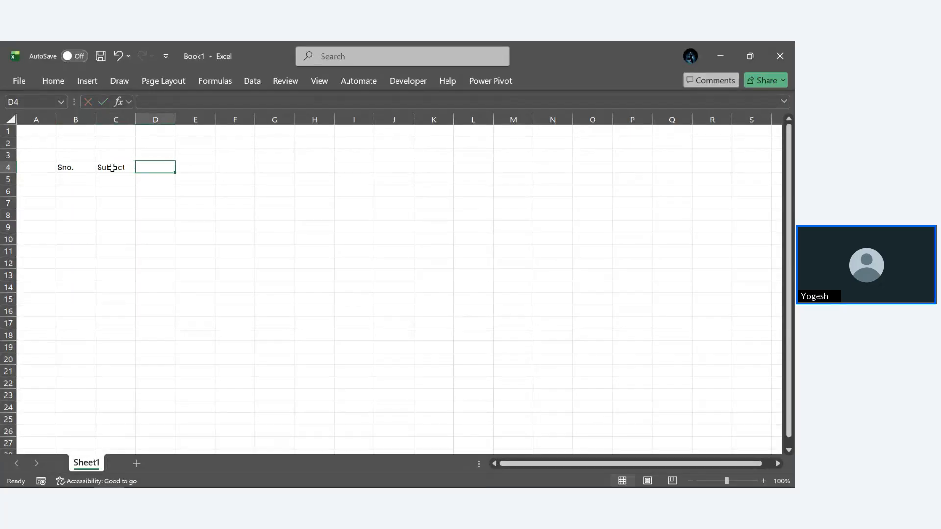
text(Marks O)
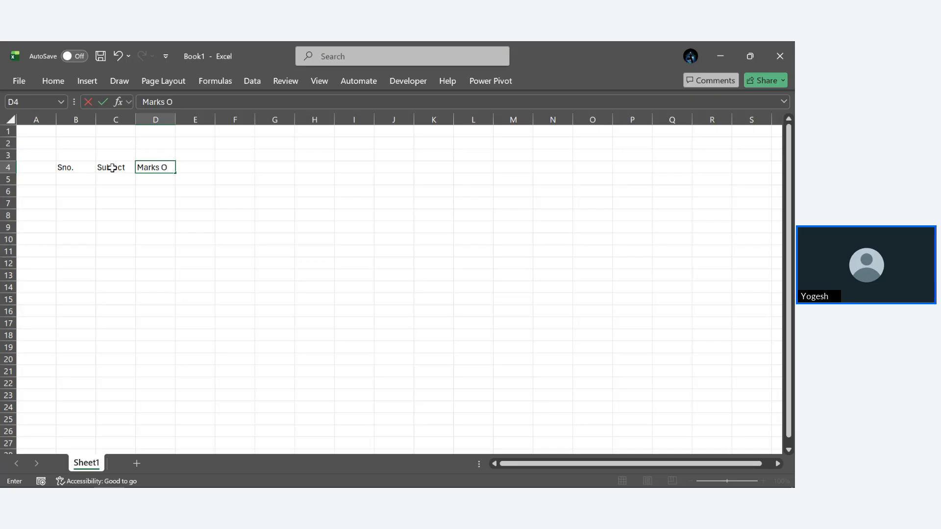
text(btained)
key(Tab)
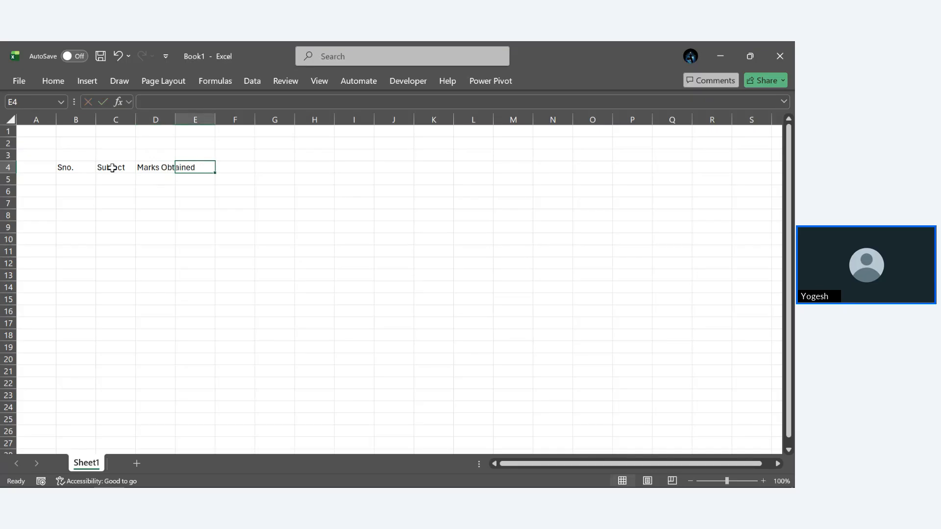
Add the headers Total Marks, Percentage and Qualified in cells E4 to G4
text(T)
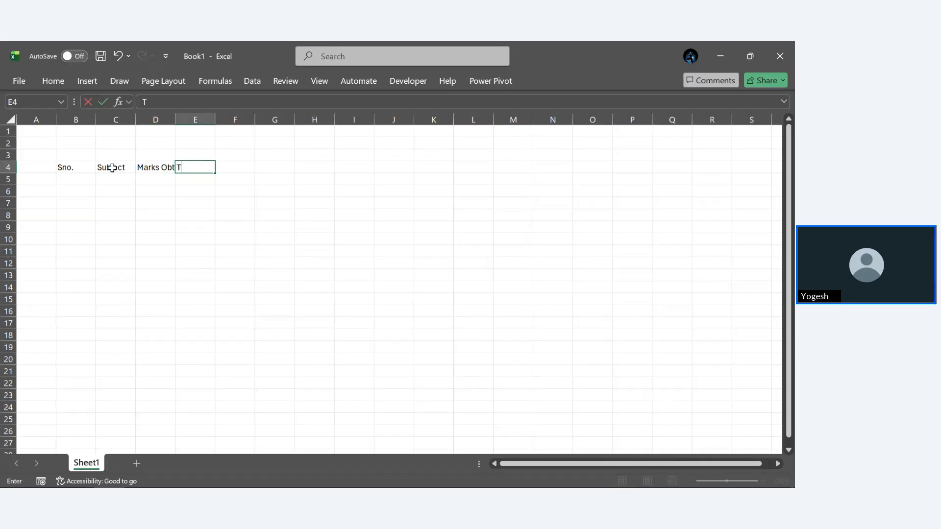
text(otal Marks)
key(Tab)
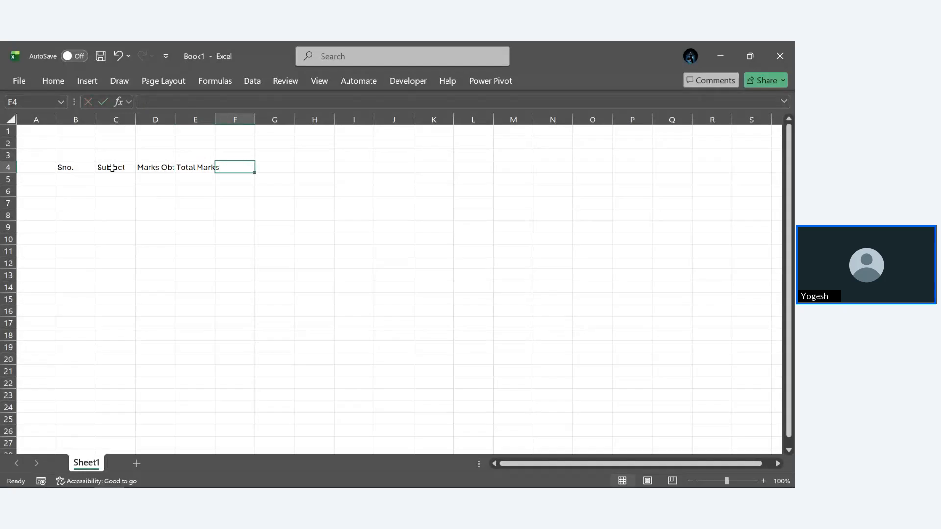
text(Per)
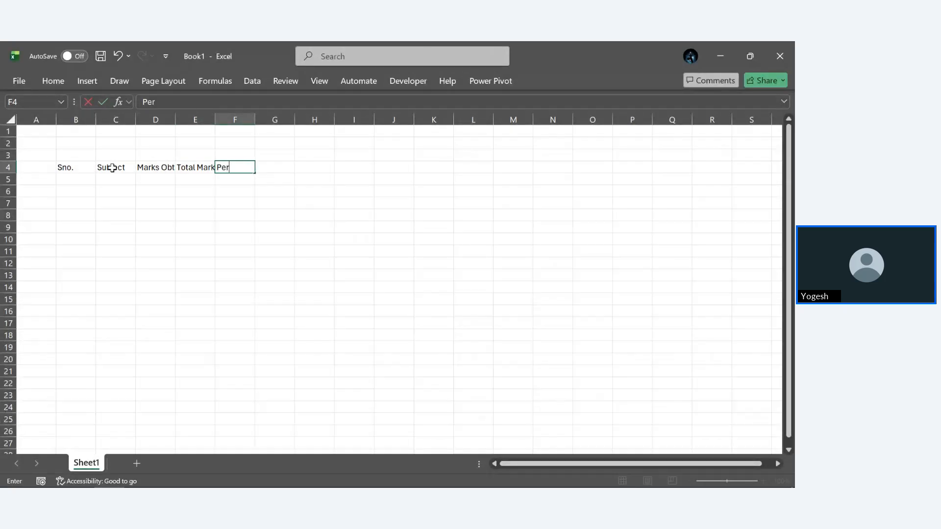
text(centage)
key(Tab)
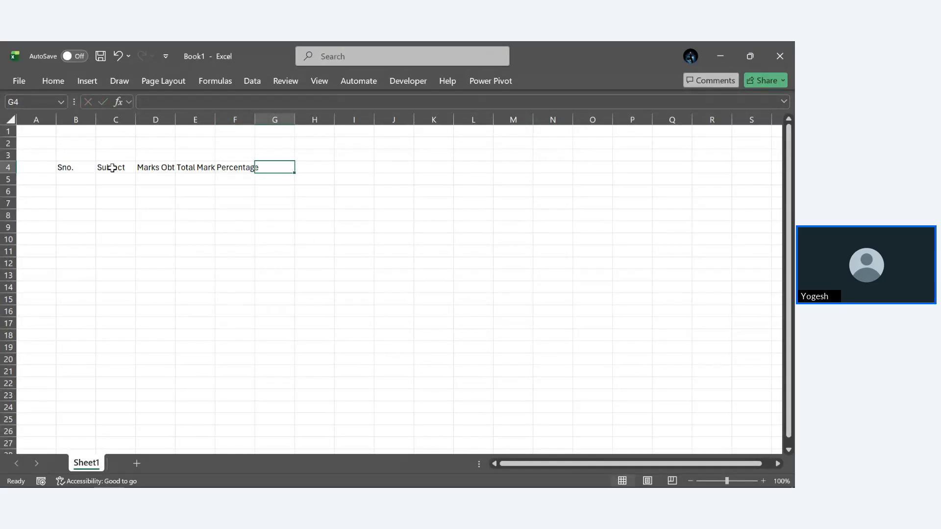
text(Qualified)
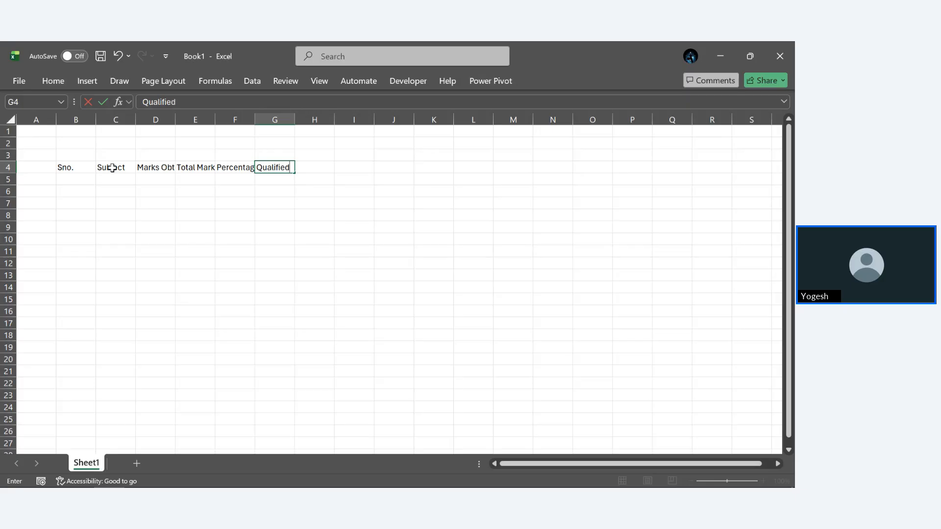
click(166, 196)
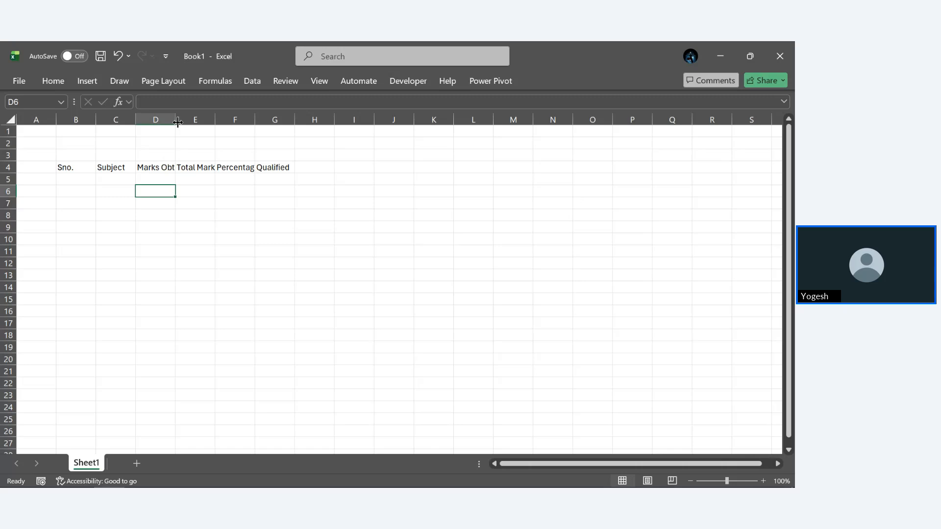
Select the header cells B4:G4, and switch the selection to the entire worksheet from A1
click(65, 174)
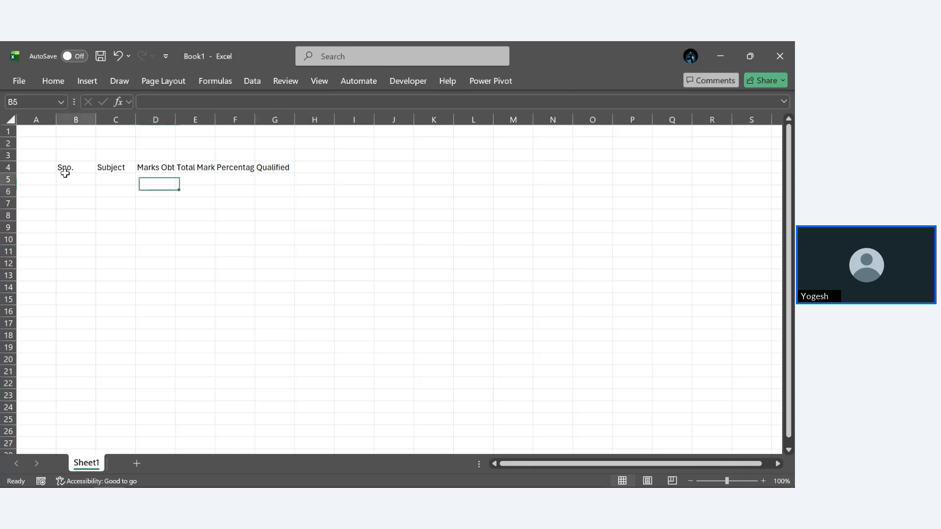
click(64, 167)
key(ctrl+shift+Right)
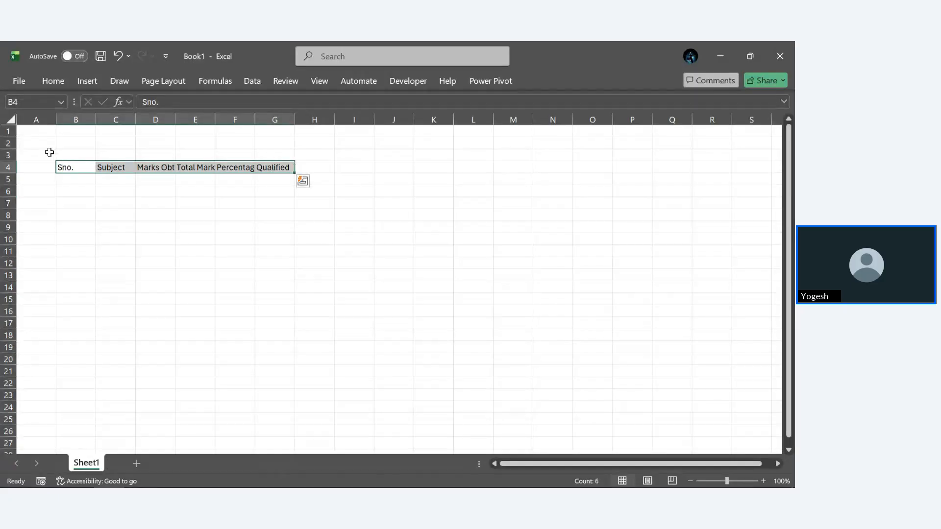
click(32, 132)
key(ctrl+a)
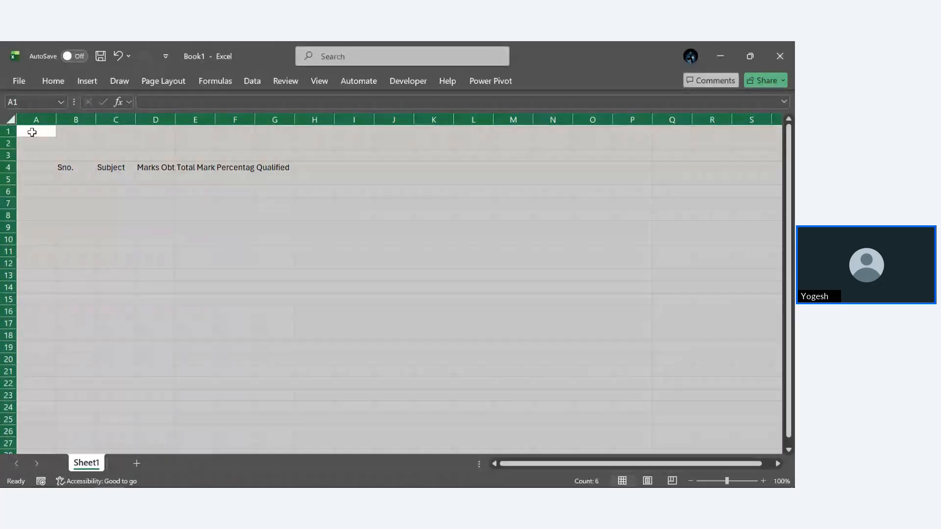
key(alt)
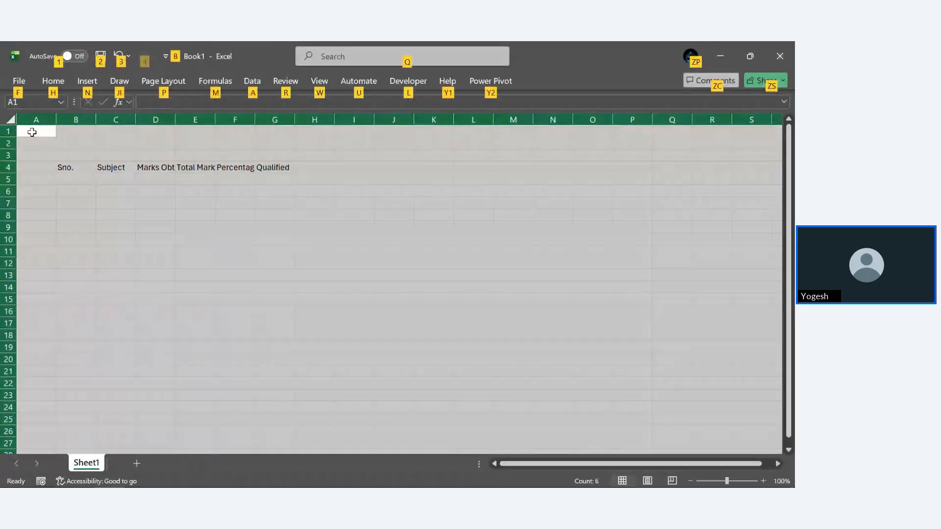
key(w)
key(v)
key(g)
key(alt+h)
click(32, 133)
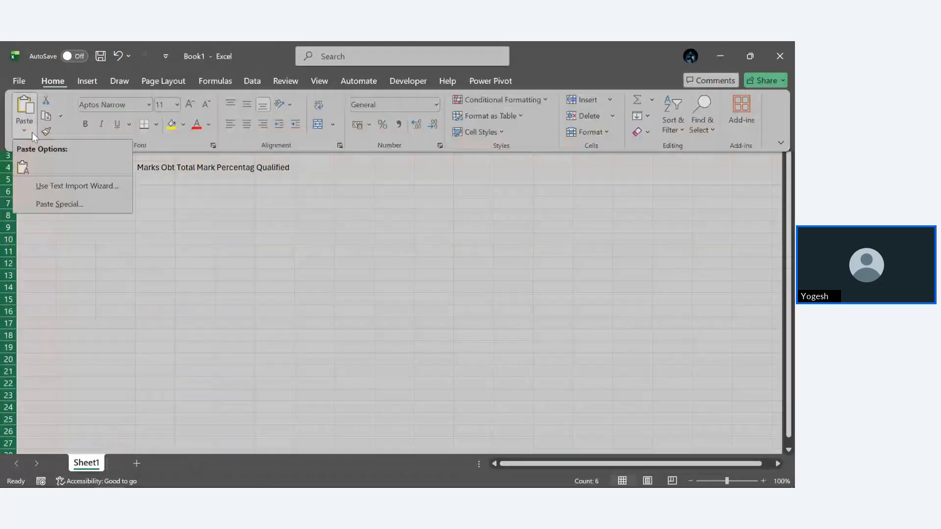
click(32, 132)
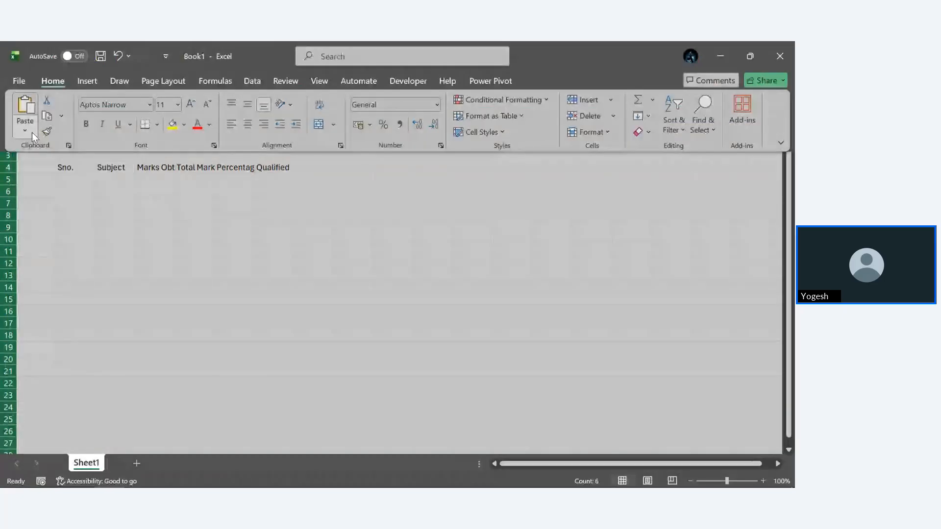
click(196, 228)
AutoFit the column widths of the whole worksheet to the header text and select cell D6
key(alt)
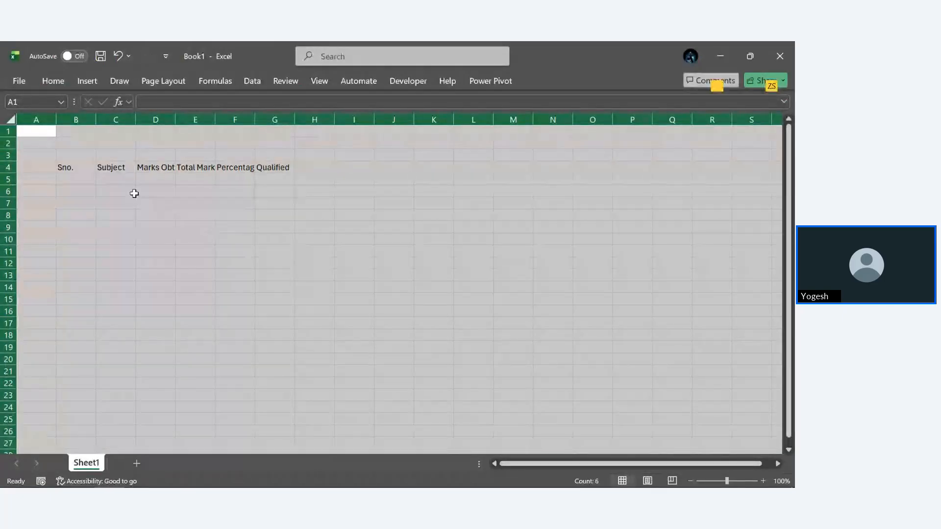
key(h)
key(o)
key(i)
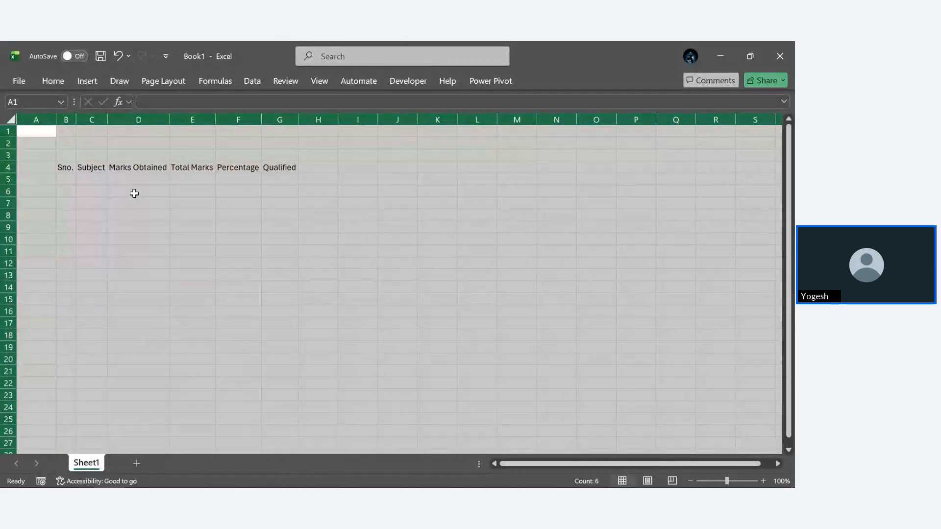
click(134, 194)
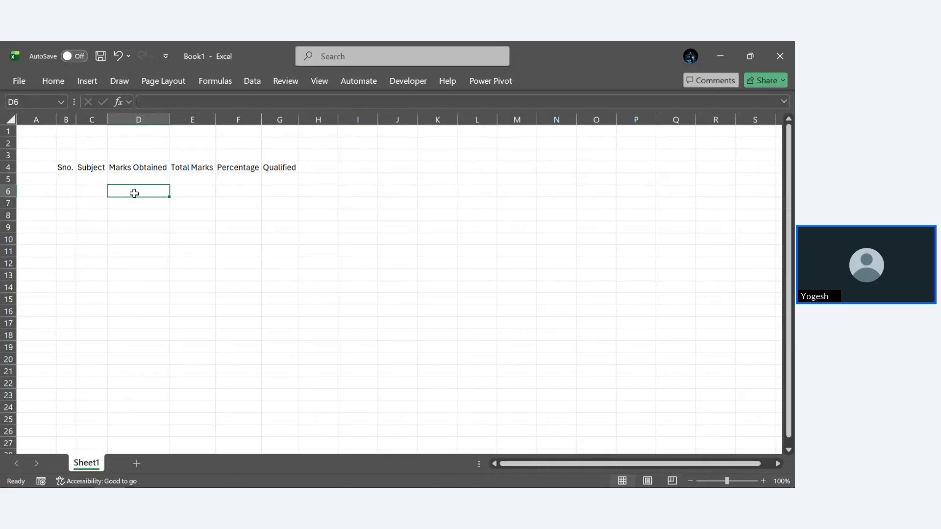
Examine the shortcut hints and the cell size, visibility, sheet and protection options for formatting cells, and close them
key(alt)
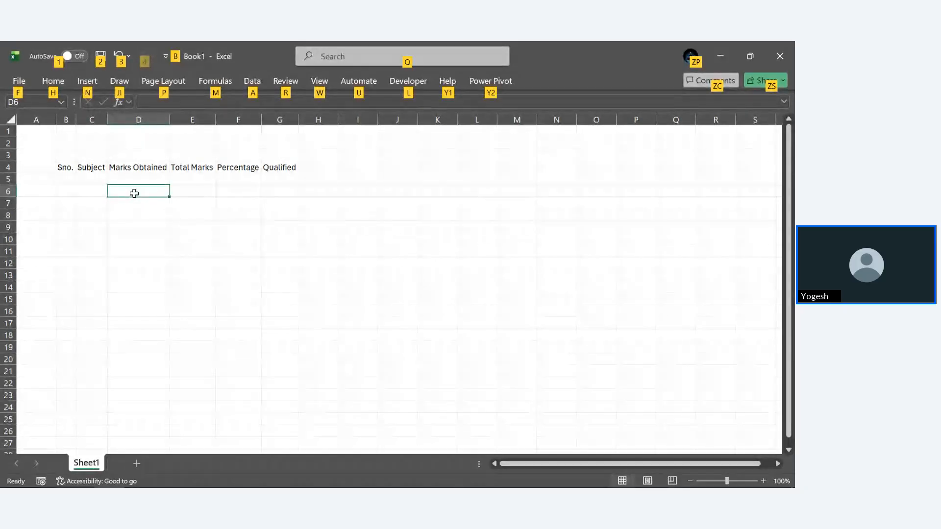
key(h)
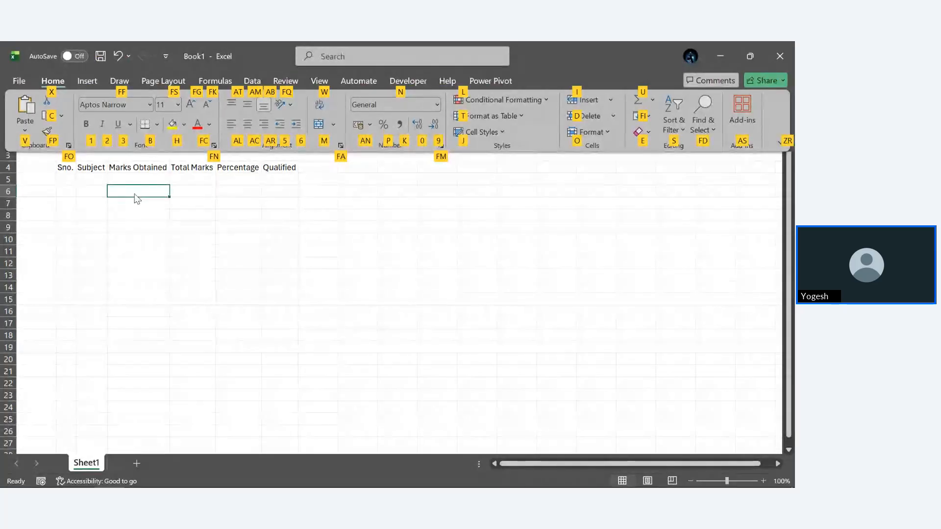
key(o)
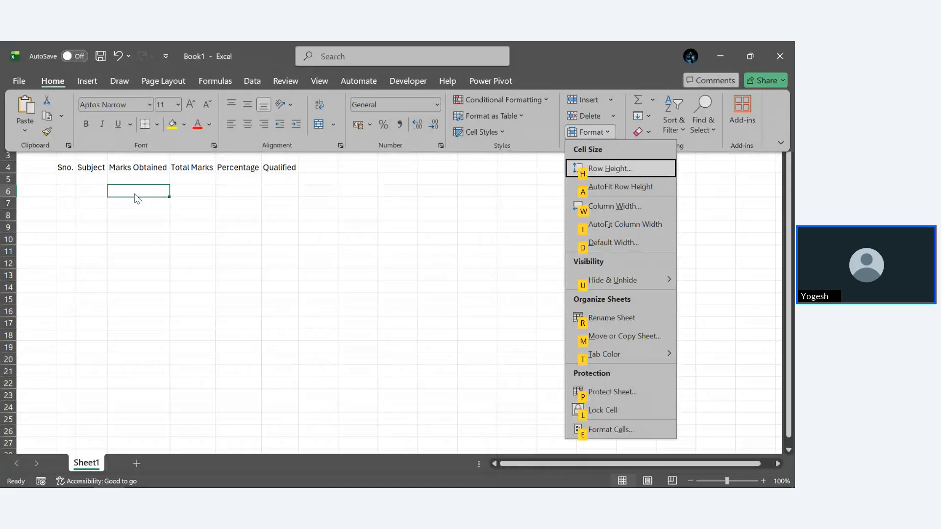
click(134, 193)
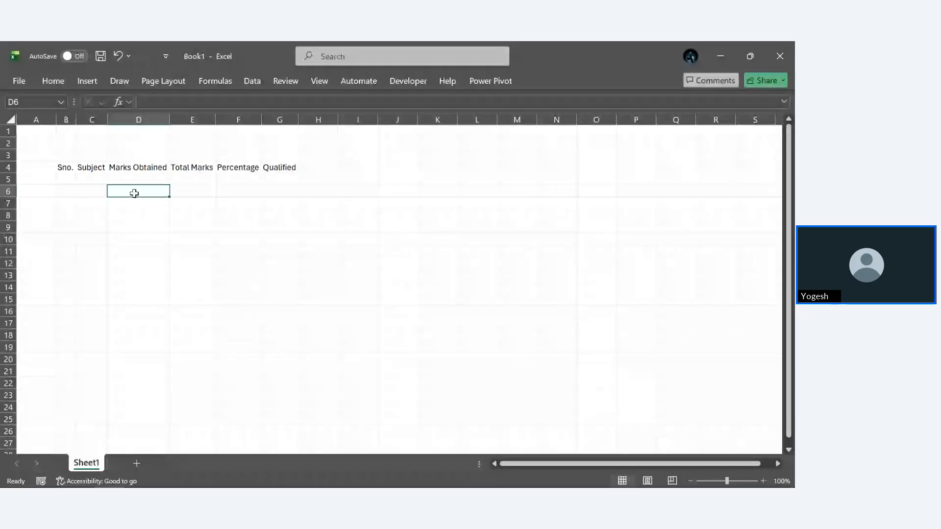
key(alt)
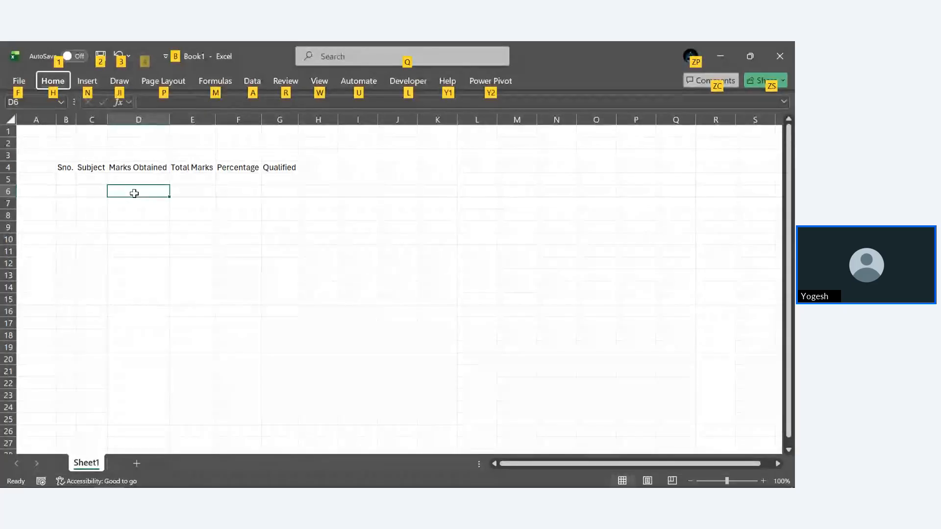
key(Escape)
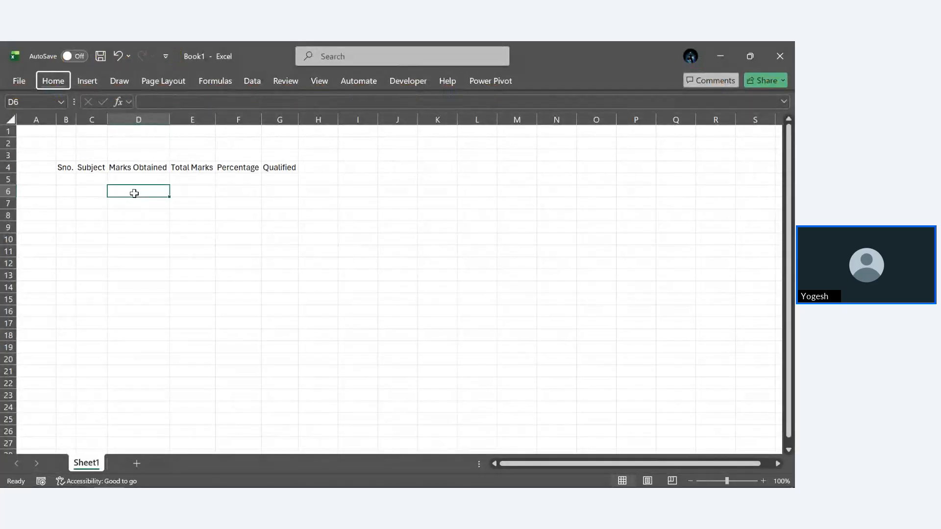
key(Escape)
Select cell B5 under the Sno. header and zoom the worksheet to 195%
click(71, 182)
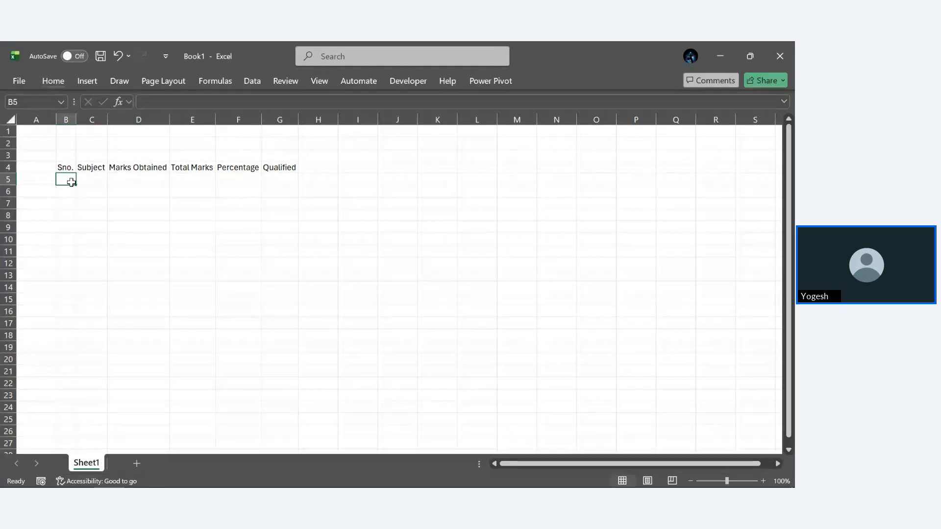
scroll(72, 182, up, 6)
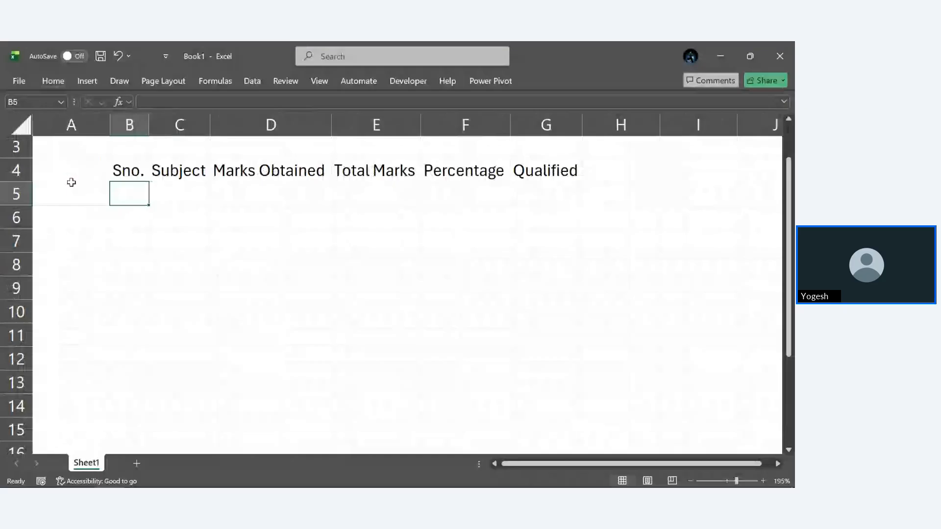
Enter the serial numbers 1, 2 and 3 in cells B5 to B7 under the Sno. header
text(1)
key(Return)
text(2)
key(Return)
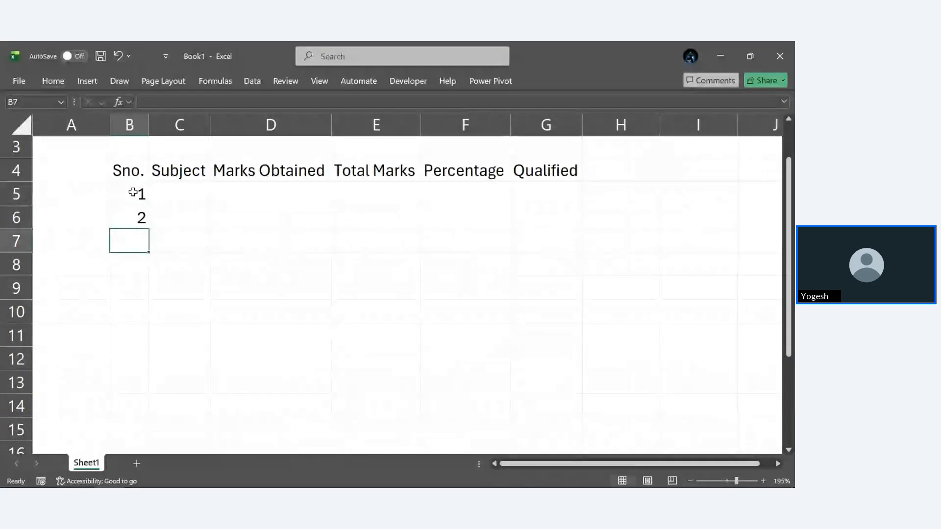
text(3)
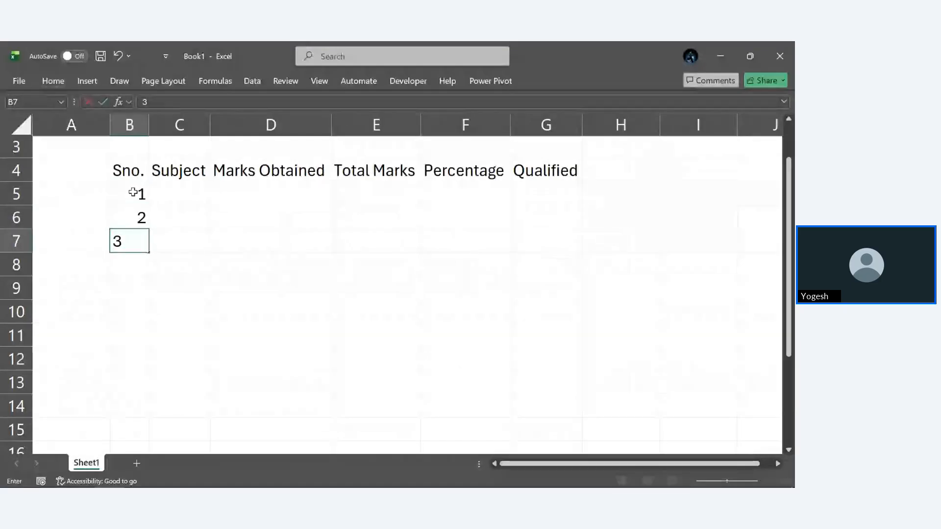
Extend the serial number series from B5:B7 down to 9 in cell B13
drag(132, 192, 133, 217)
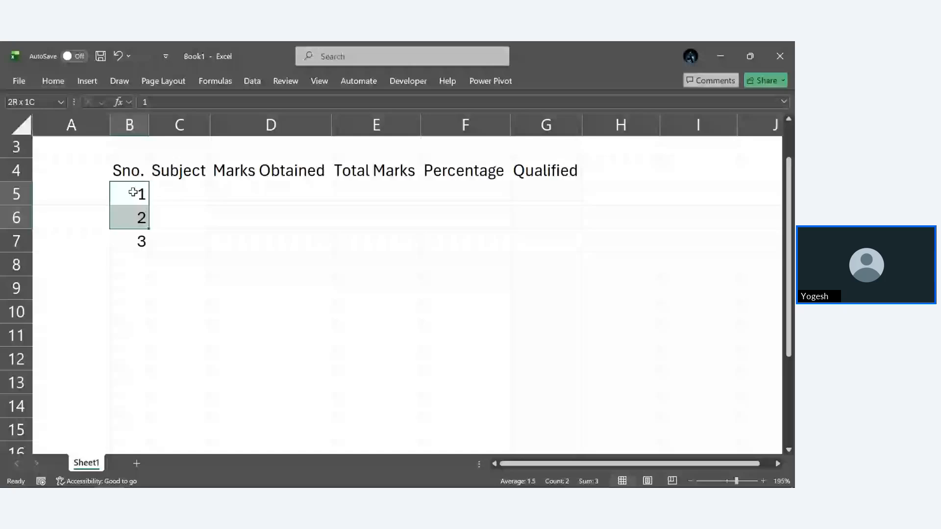
drag(133, 192, 138, 241)
drag(148, 253, 152, 400)
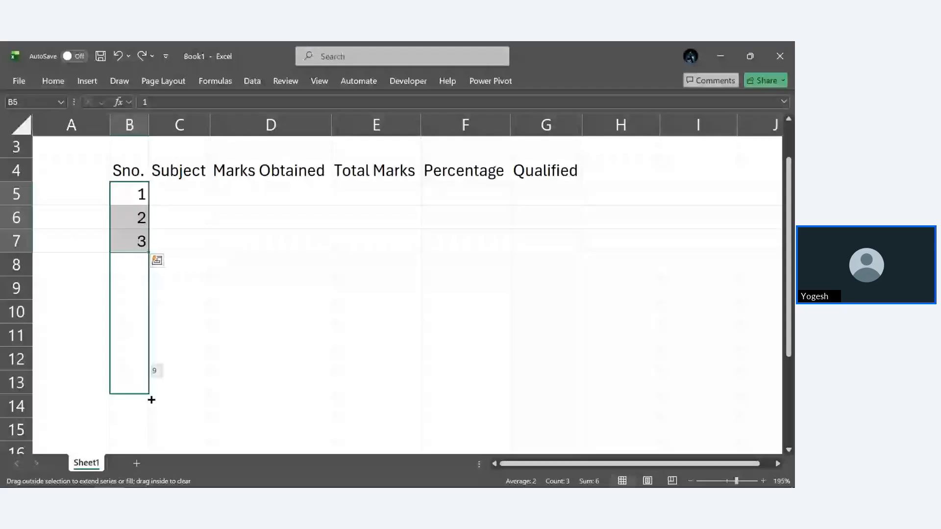
drag(151, 400, 153, 399)
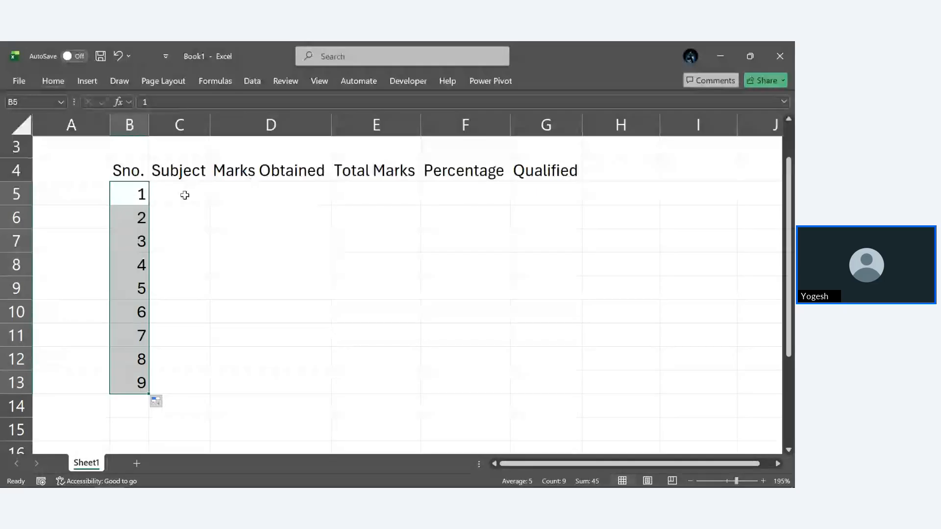
Enter the subjects Maths, English and Science in cells C5 to C7
click(185, 196)
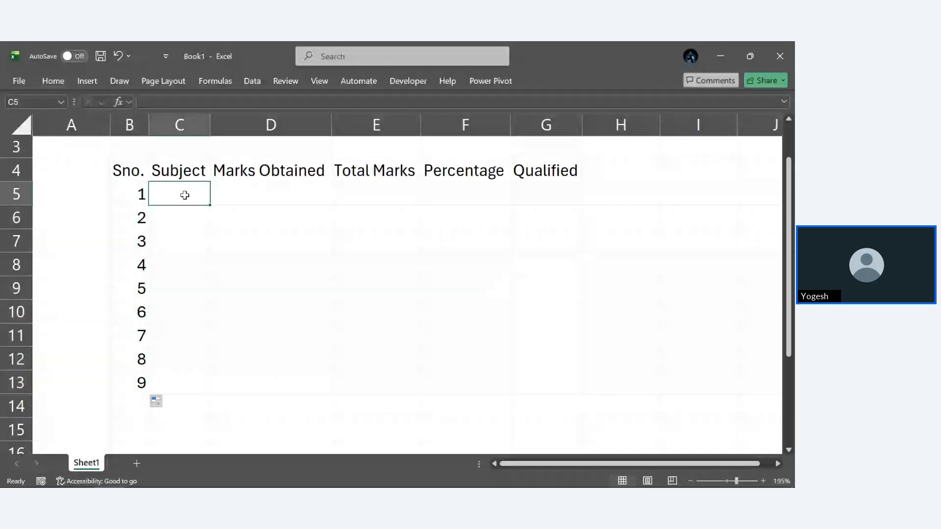
text(ths)
key(BackSpace)
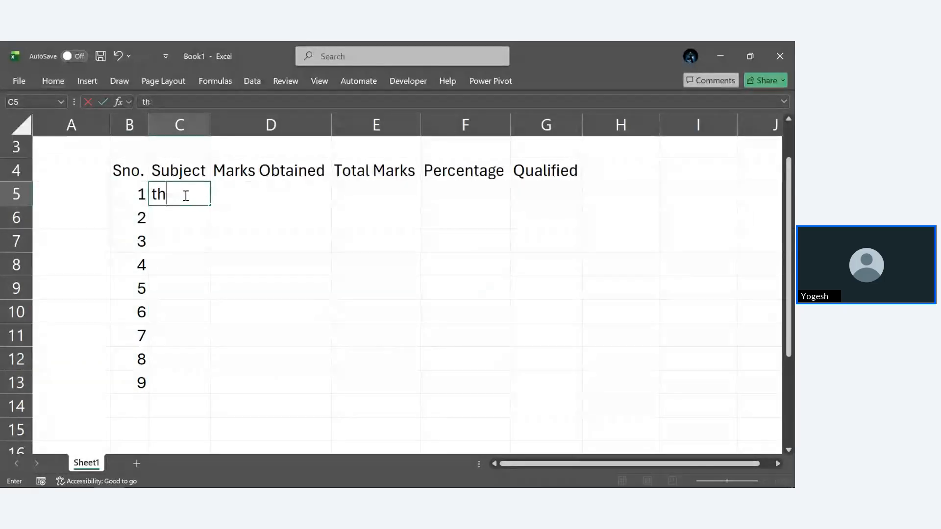
key(BackSpace)
key(BackSpace)
text(Maths)
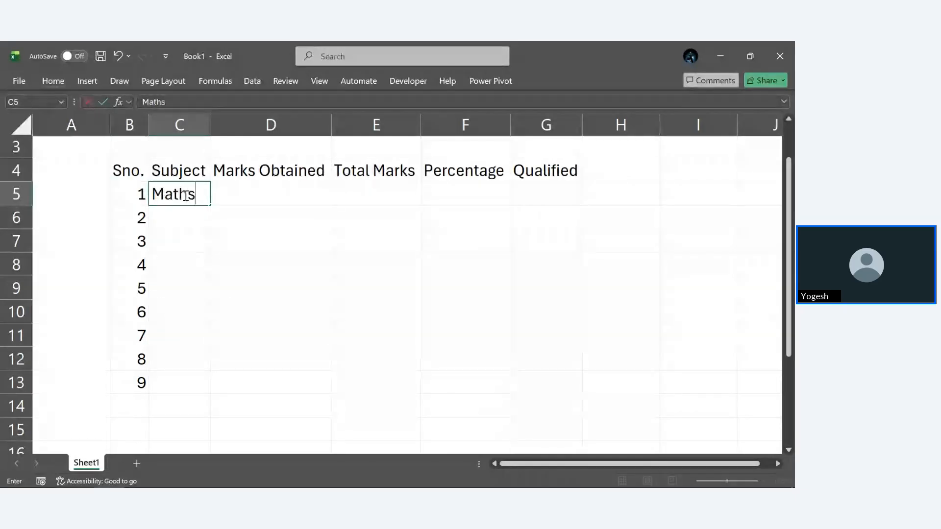
key(Return)
text(Englis)
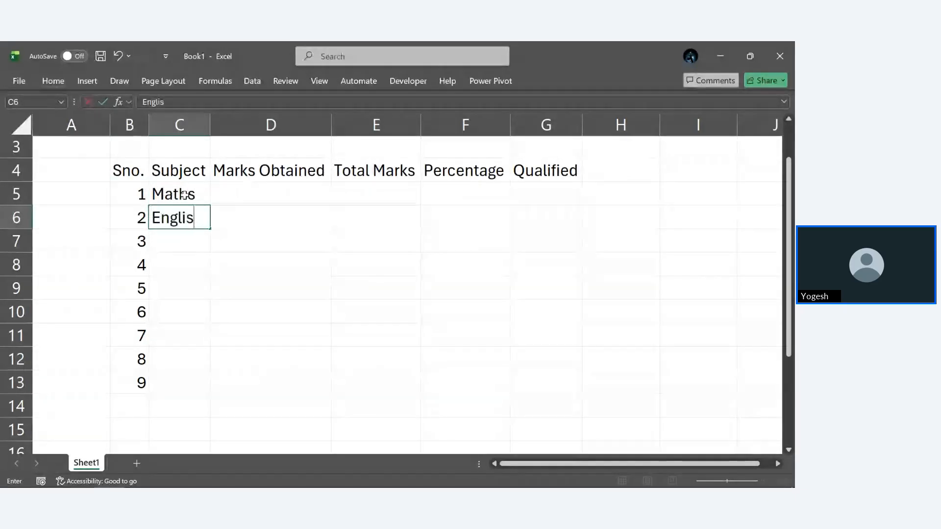
text(h)
key(Return)
text(Scie)
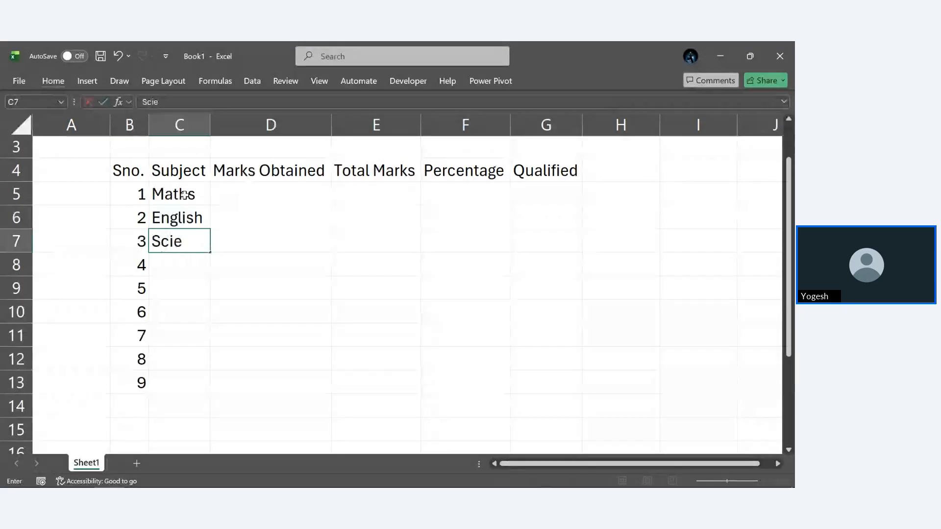
text(nce)
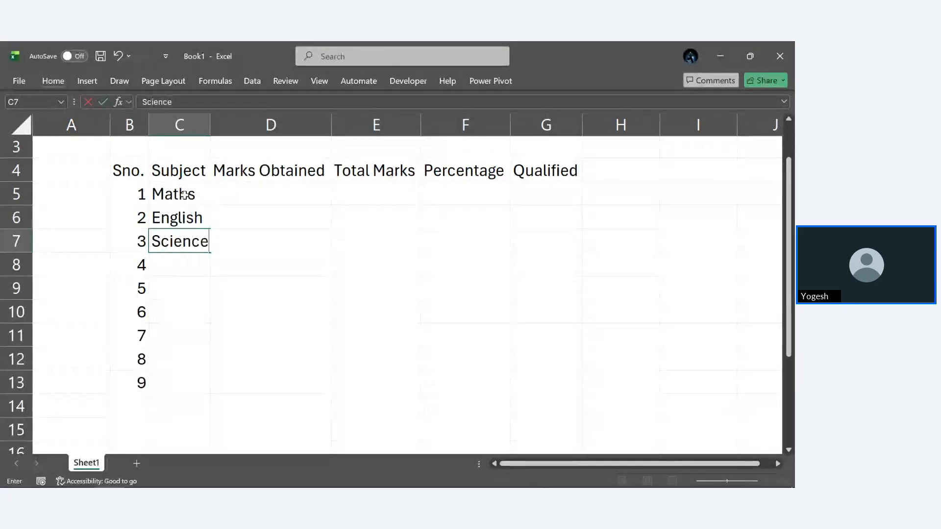
key(Return)
Enter the subjects Hindi, SST and Bio in cells C8 to C10
text(Hind)
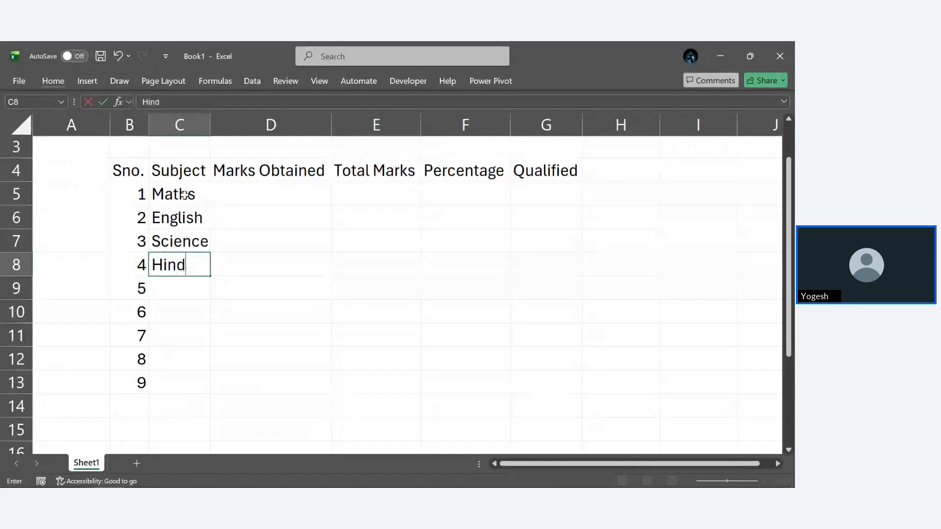
text(i)
key(Return)
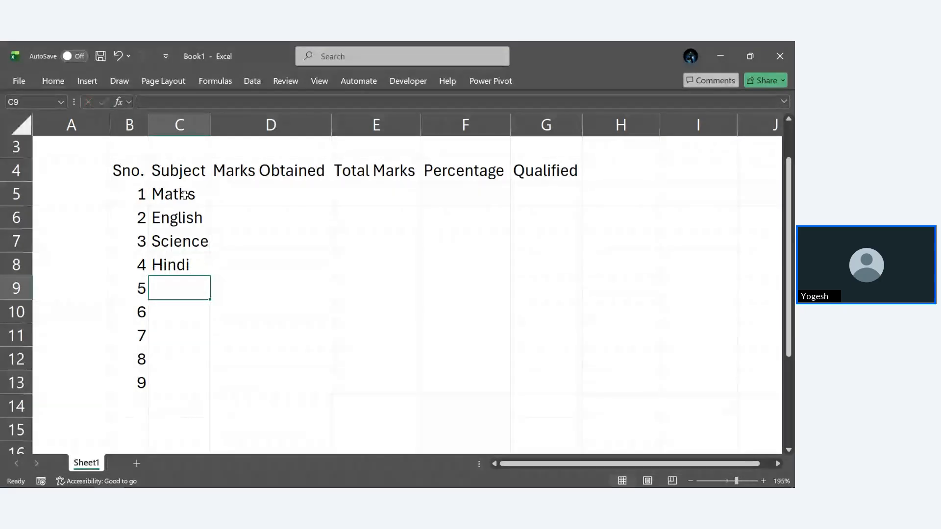
text(SST)
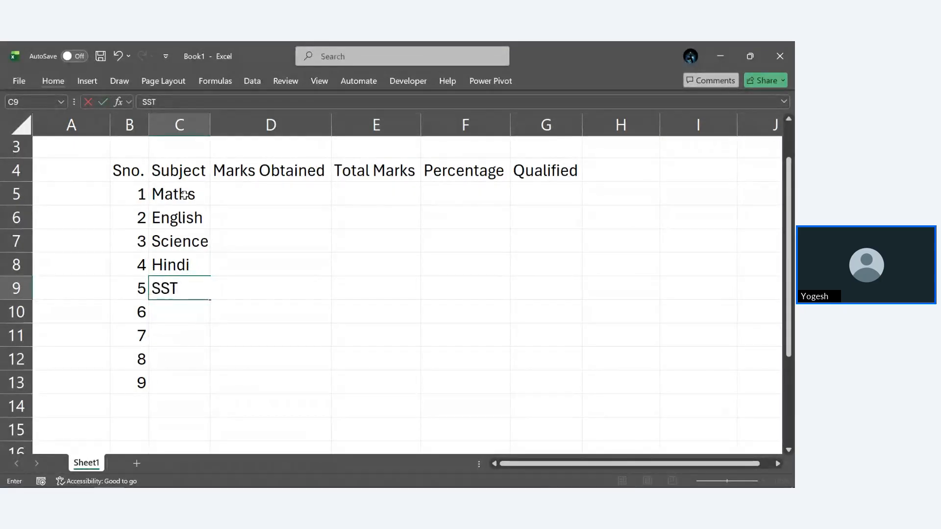
key(Return)
text(Bio)
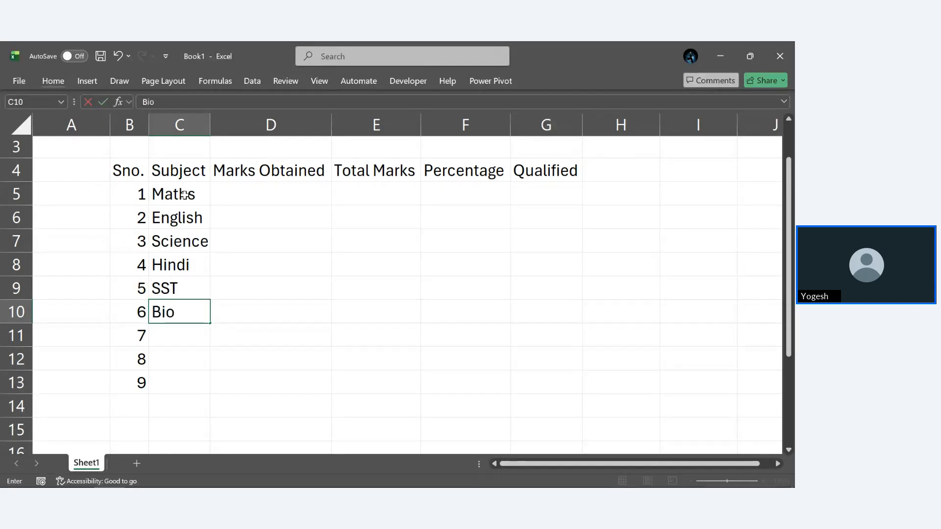
key(Return)
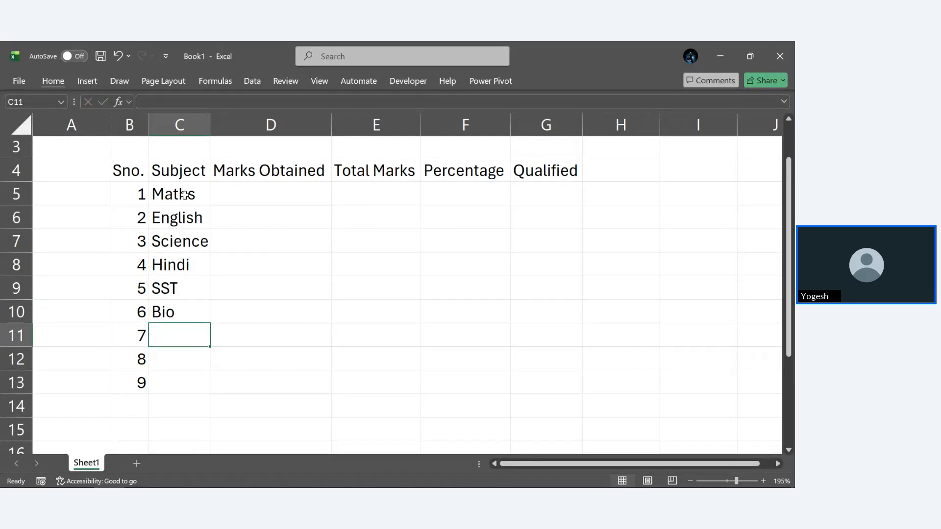
Enter the subjects Chem, Phy and Geo in cells C11 to C13
text(Chem)
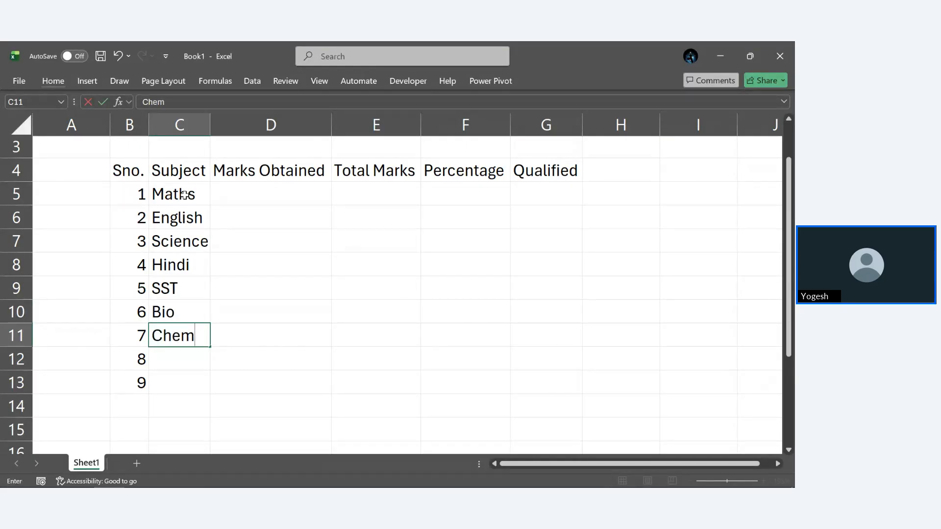
key(Return)
text(Phy)
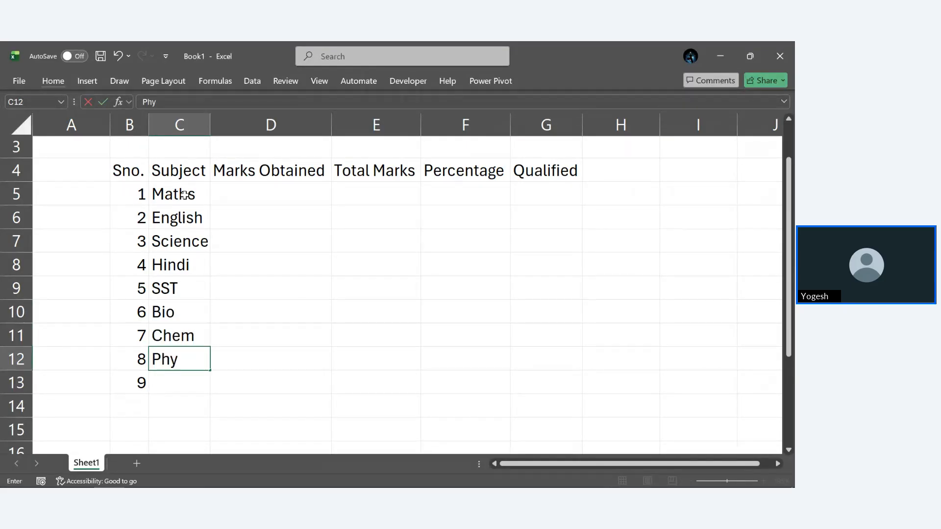
key(Return)
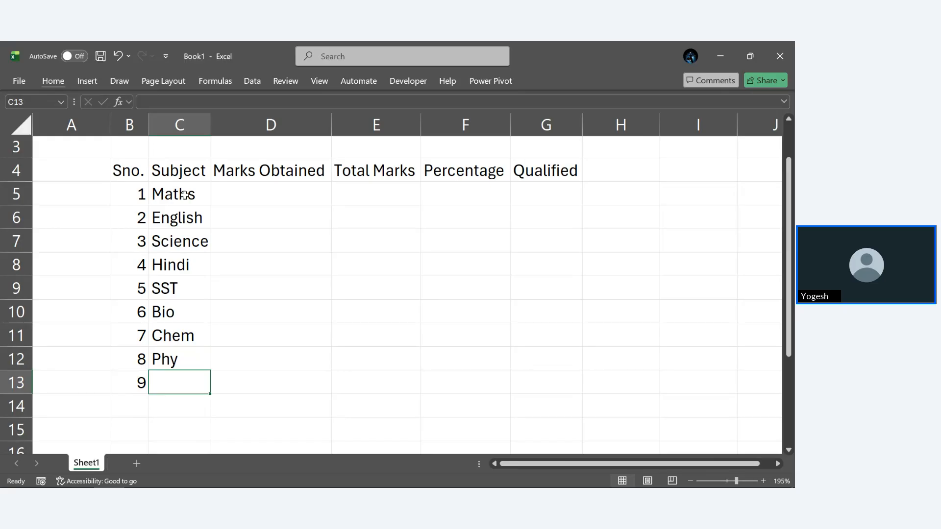
text(Geo)
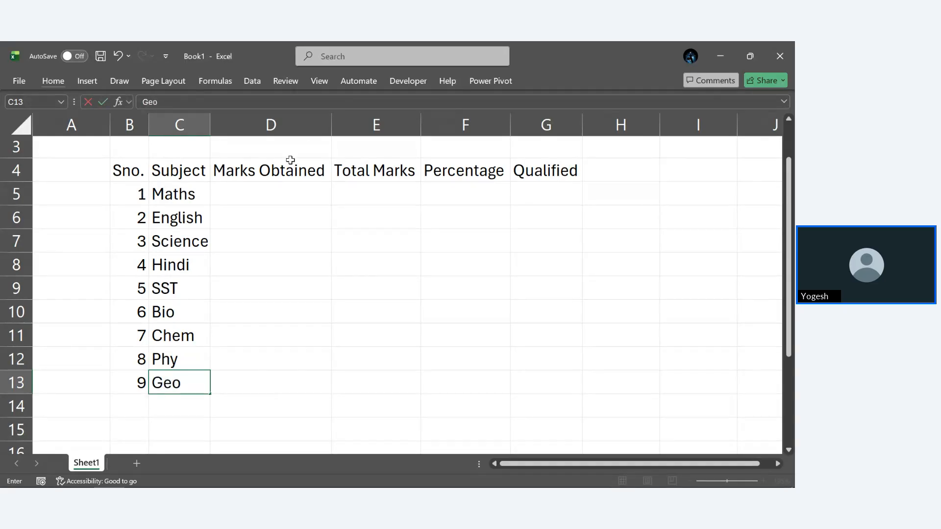
Enter the obtained marks 68, 85, 67 and 46 for Maths through Hindi in cells D5 to D8
click(275, 204)
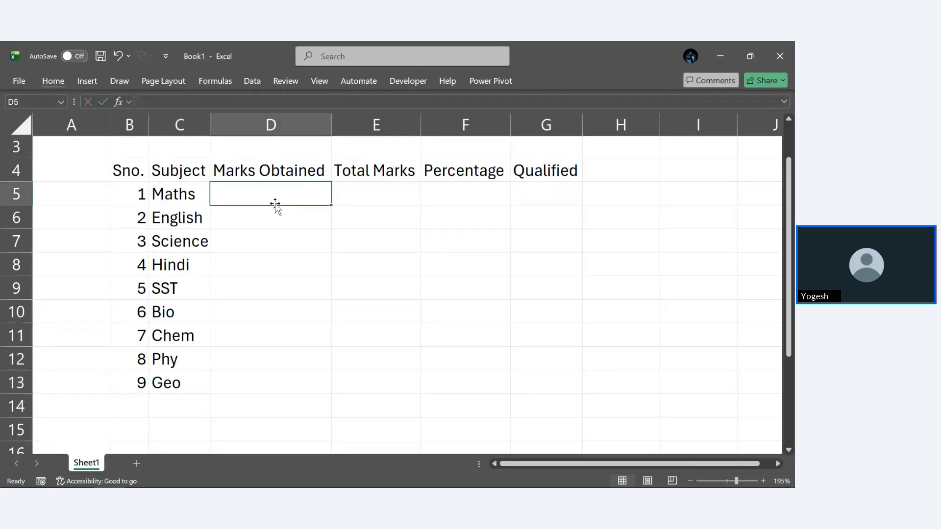
text(68)
click(276, 204)
key(Return)
text(85)
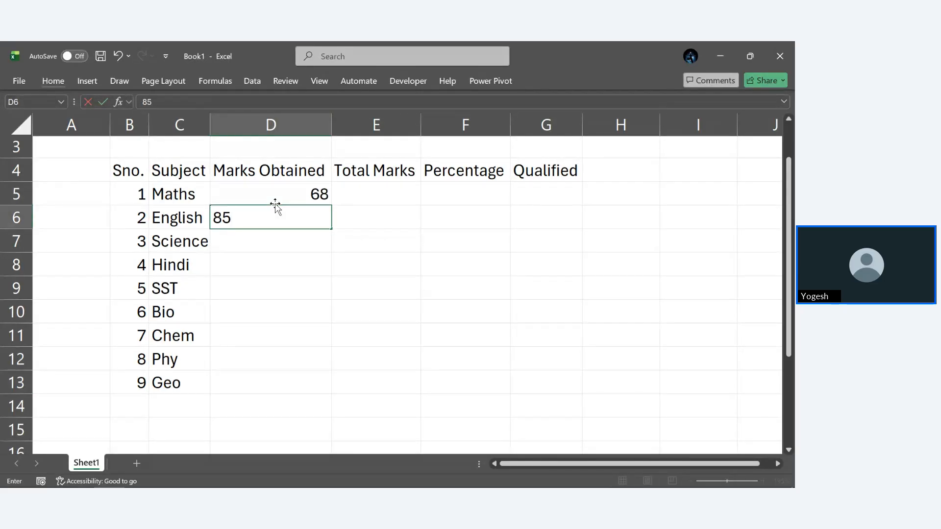
key(Return)
text(67)
key(Return)
text(46)
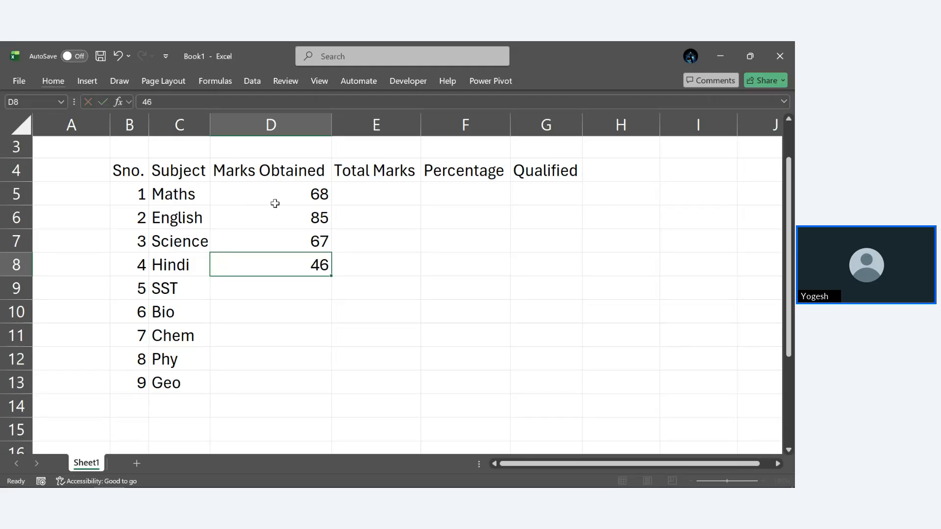
key(Return)
Enter the obtained marks 45, 78, 43, 65 and 87 for SST through Geo in cells D9 to D13
text(45)
key(Return)
text(78)
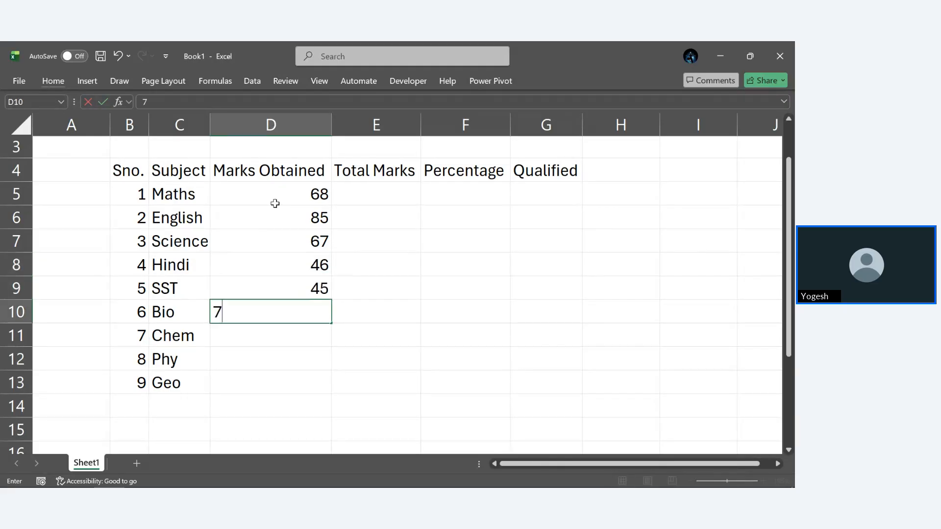
key(Return)
text(43)
key(Return)
text(65)
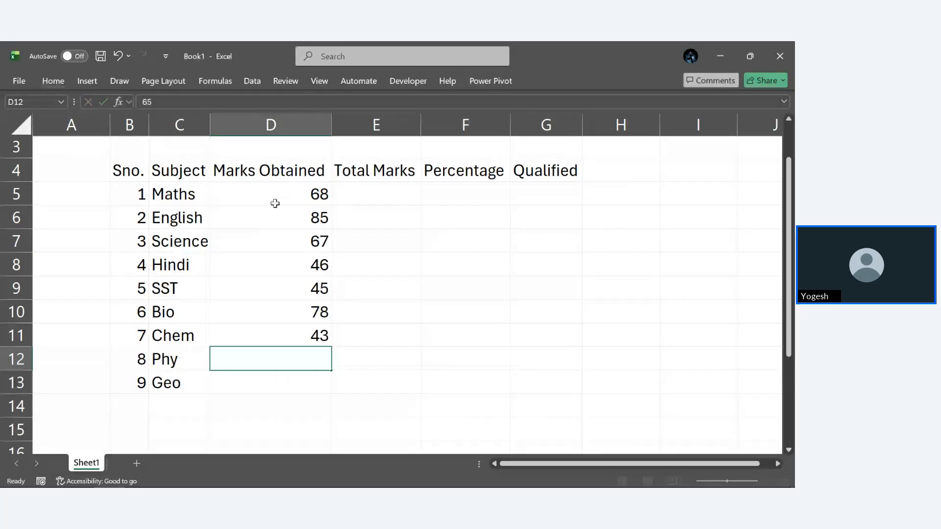
key(Return)
text(87)
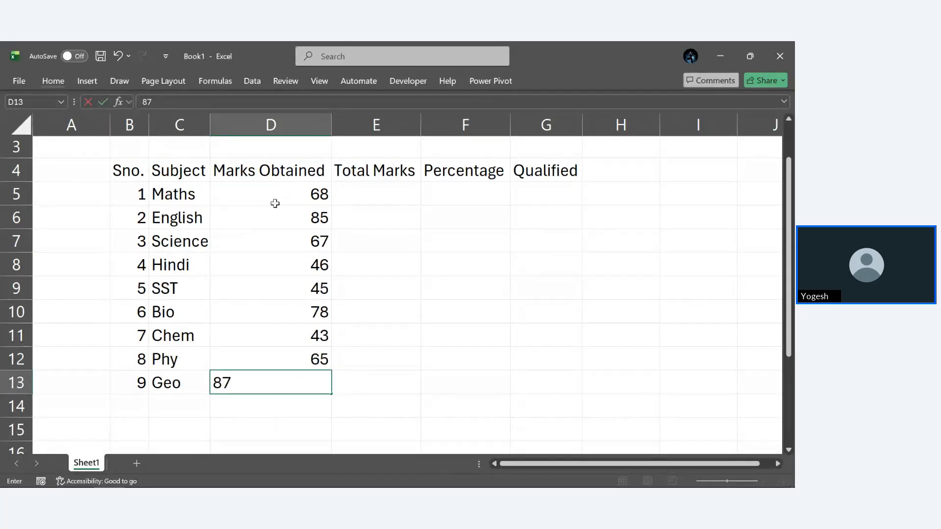
Enter 100 as the Total Marks in E5 and fill it down to E13
click(406, 201)
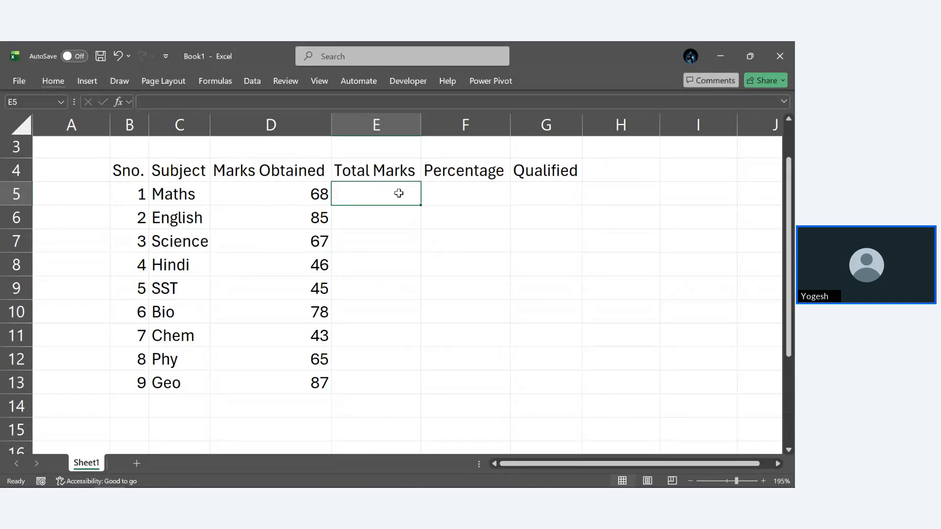
text(100)
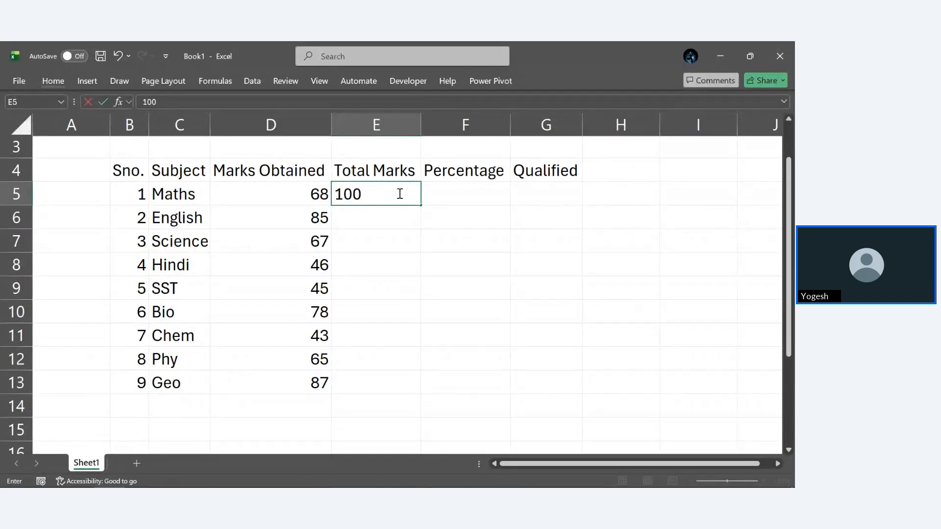
key(shift+Down)
key(shift+Down)
key(shift+Down)
key(shift+Down)
key(shift+Down)
key(shift+Down)
key(shift+Down)
key(shift+Down)
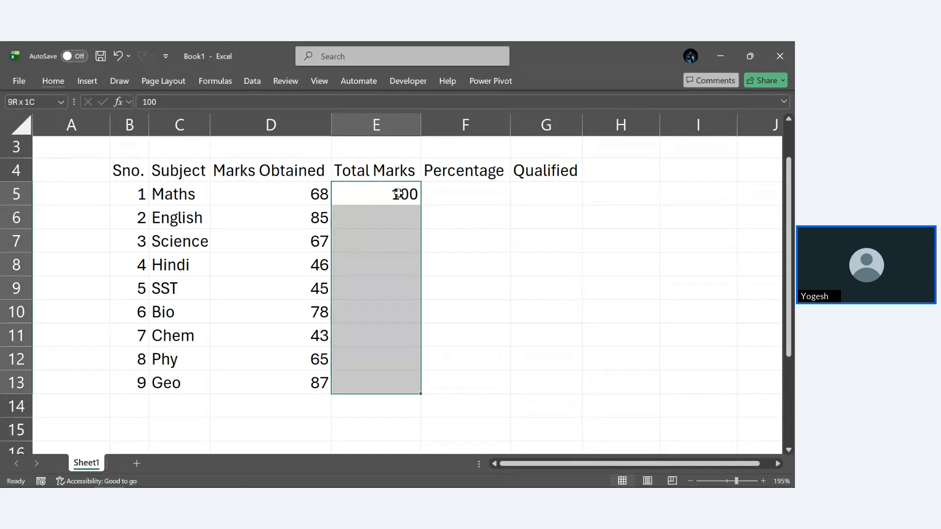
key(ctrl+d)
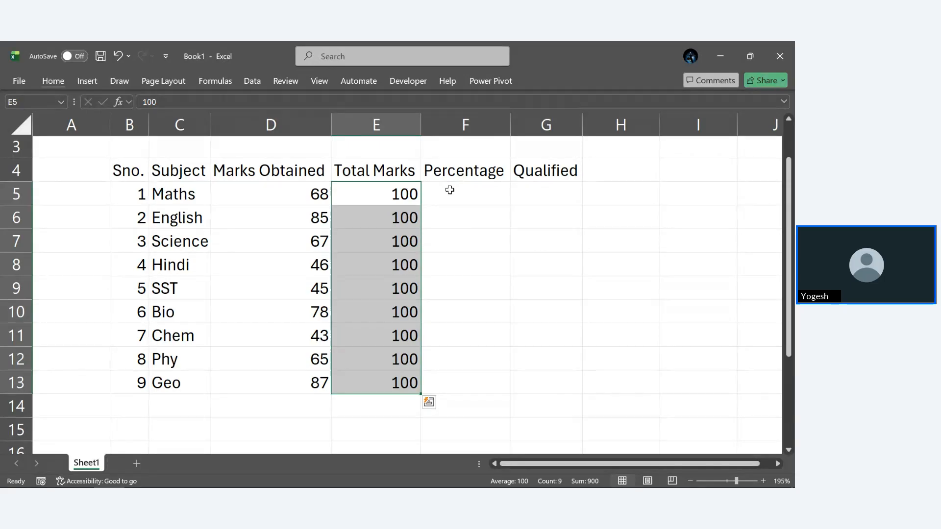
Calculate the Maths percentage in F5 with the formula =D5/E5*100
click(450, 190)
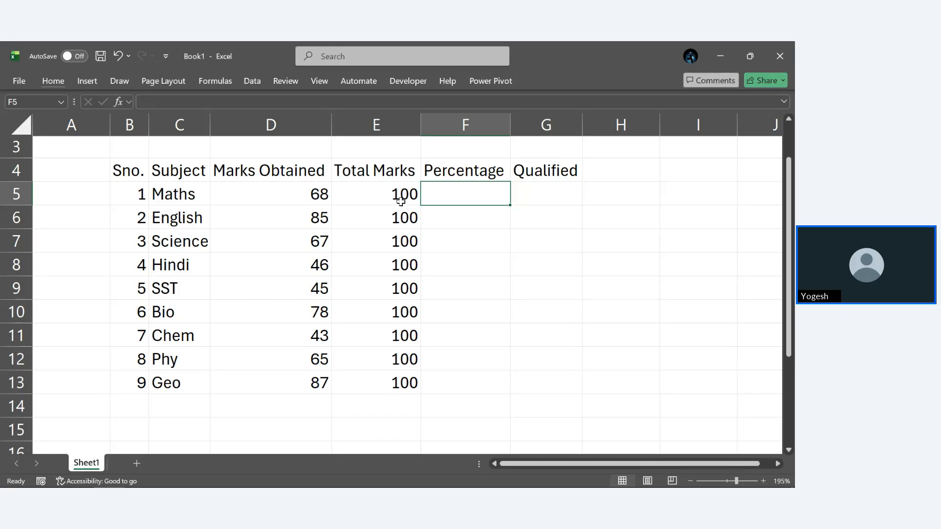
text(=)
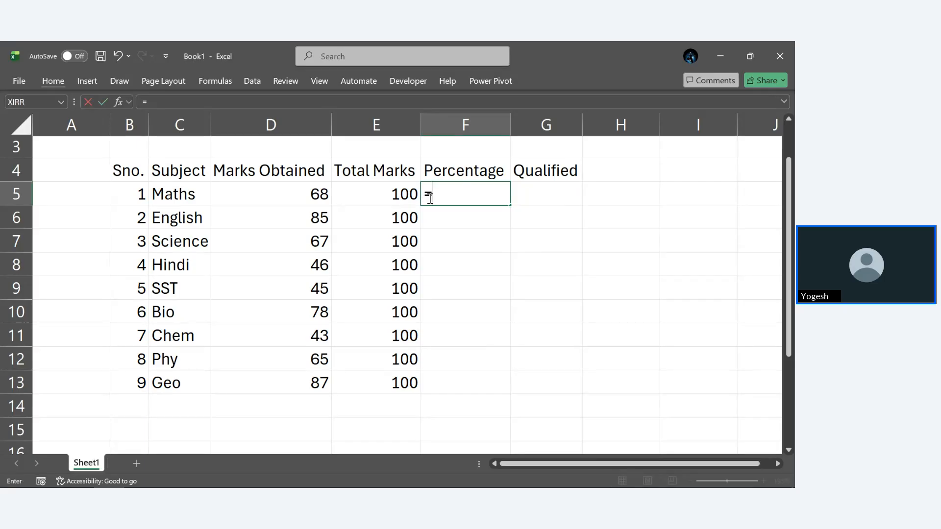
click(316, 197)
text(/)
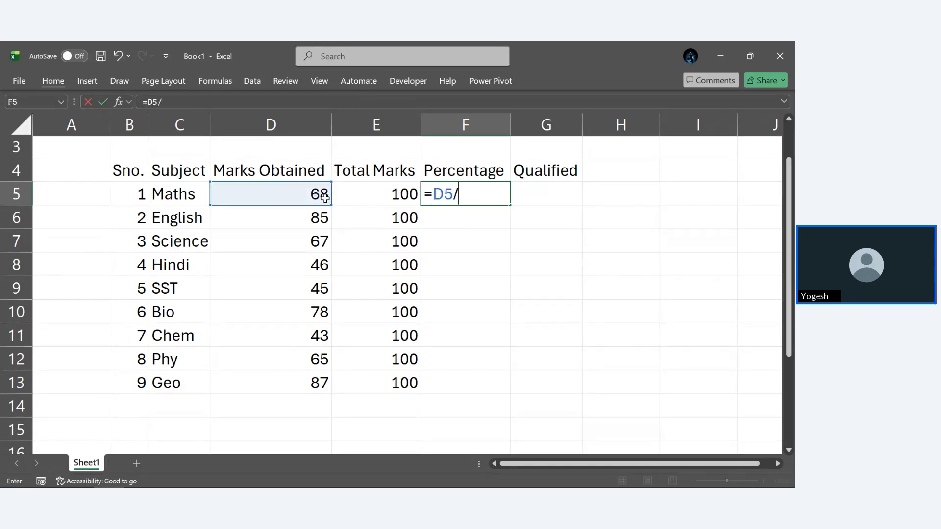
click(343, 191)
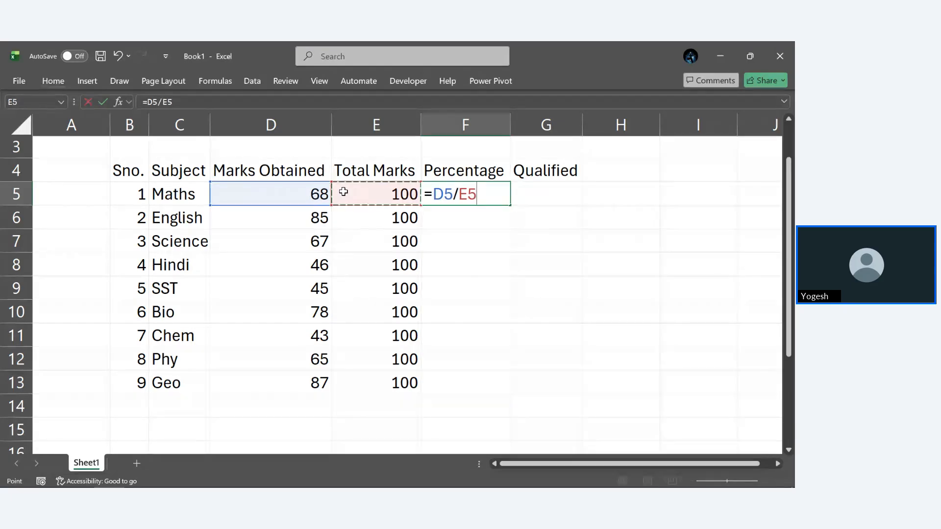
text(*100)
key(Return)
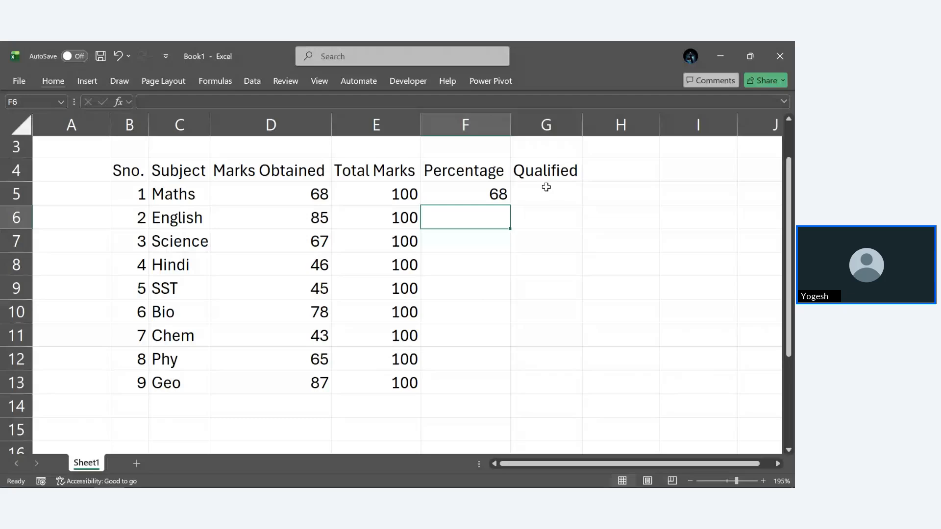
Fill the percentage formula from F5 down through F13 for all nine subjects
click(499, 195)
key(shift+Down)
key(shift+Down)
key(shift+Down)
key(shift+Down)
key(shift+Down)
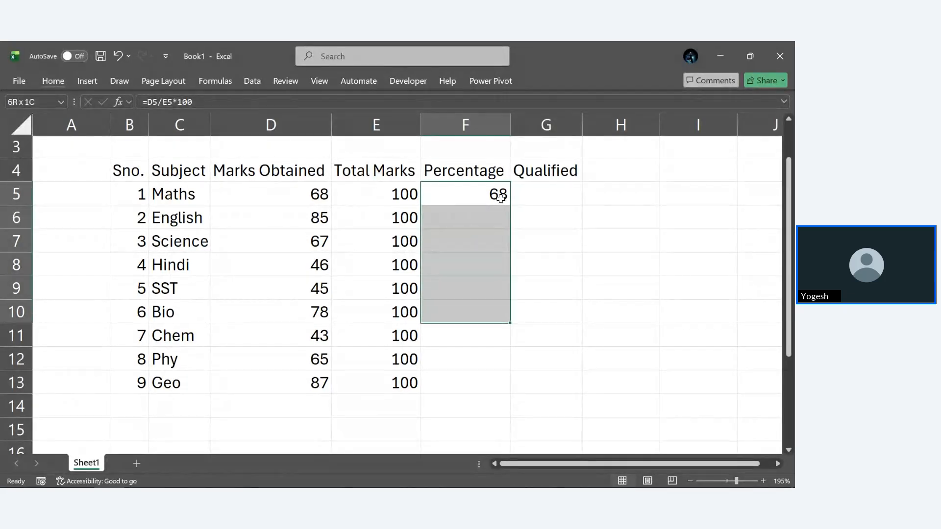
key(shift+Down)
key(shift+Down)
key(shift+Down)
key(ctrl+d)
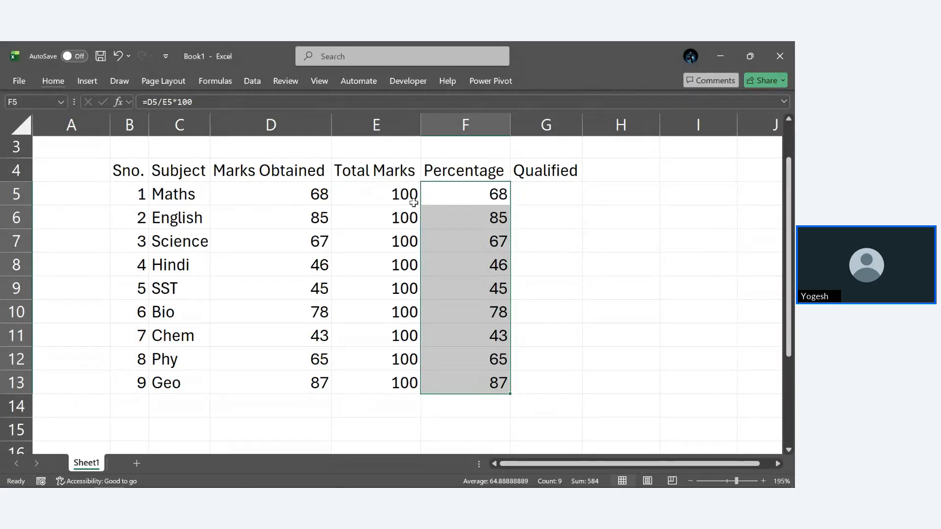
Change the Total Marks in E5 to 90 and fill that value down to E13
click(398, 200)
text(90)
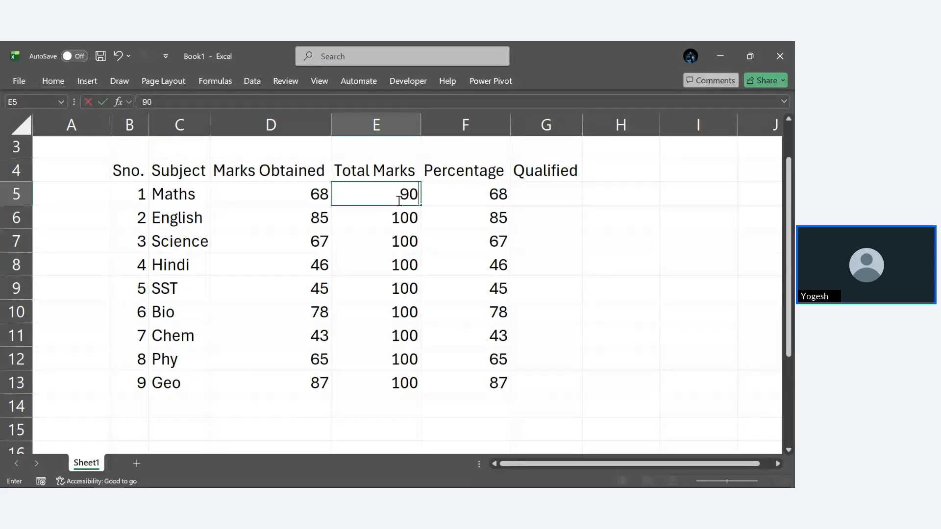
key(shift+Down)
key(shift+Down)
key(shift+Down)
key(shift+Down)
key(shift+Down)
key(shift+Down)
key(shift+Down)
key(shift+Down)
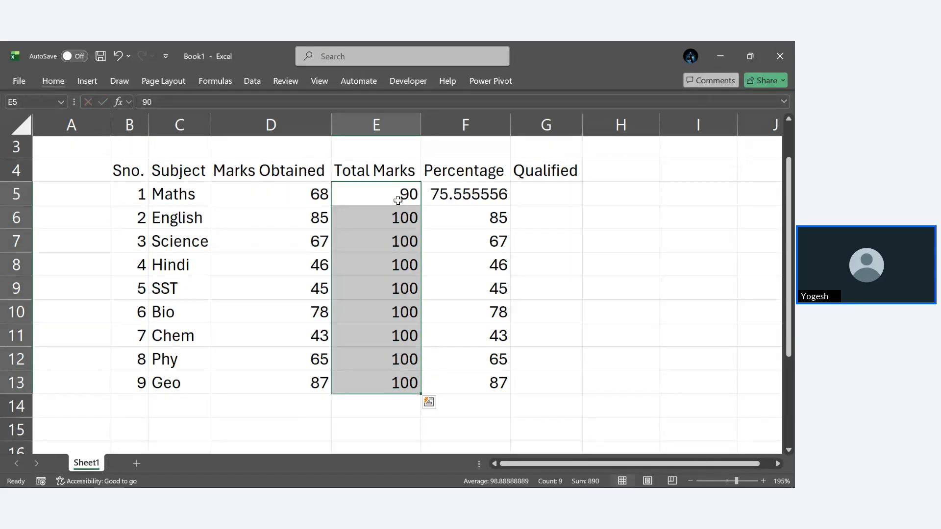
key(ctrl+d)
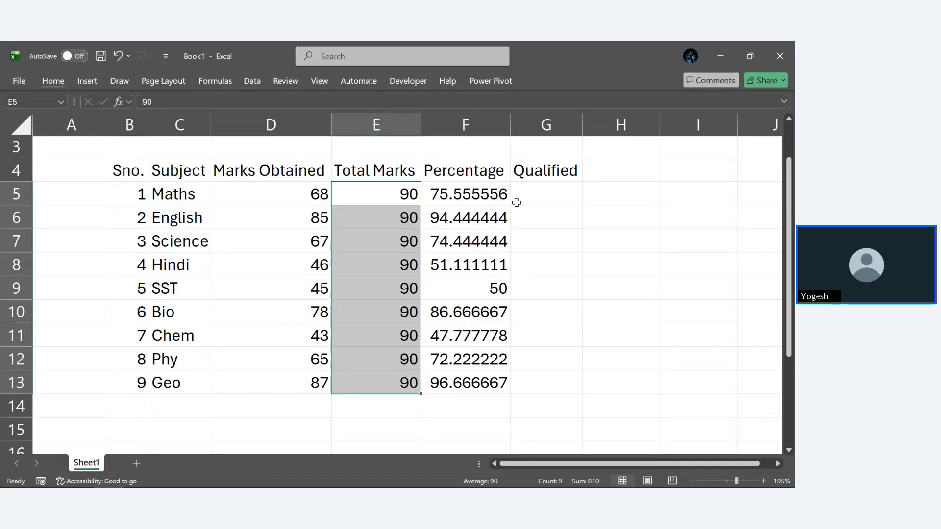
Round the Maths percentage in F5 to two decimals with the formula =ROUND(D5/E5*100, 2)
click(463, 192)
double_click(469, 195)
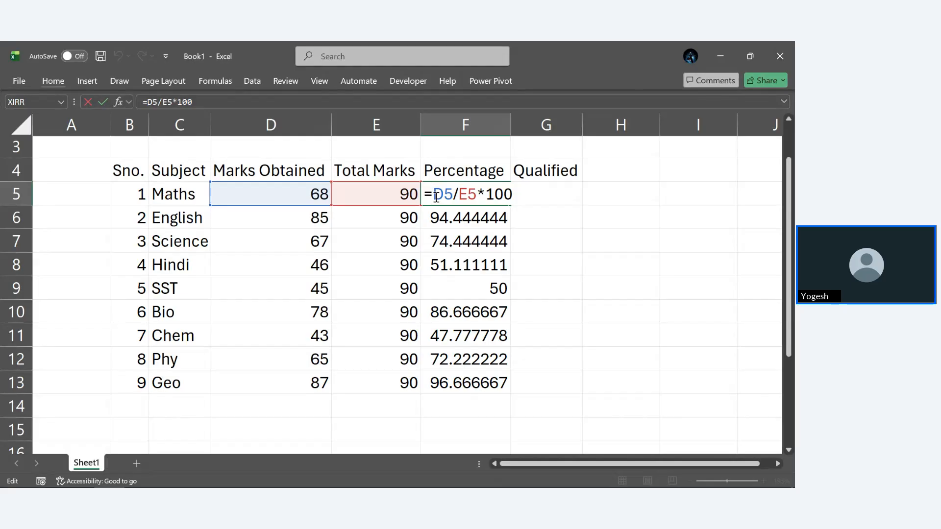
text(ROu)
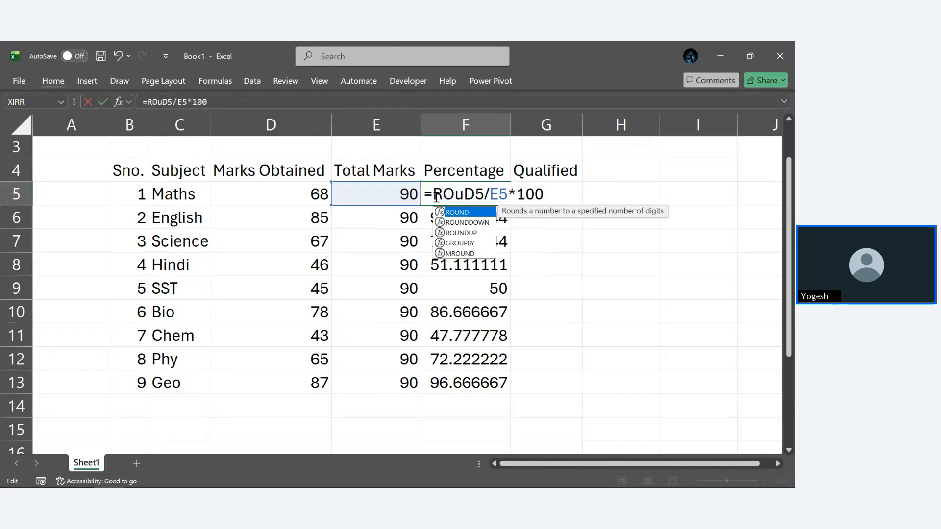
key(Tab)
key(Right)
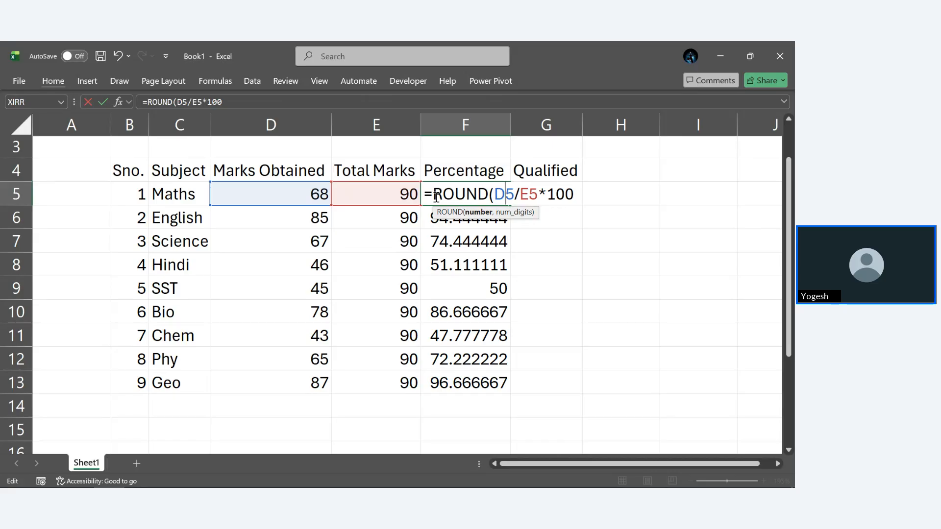
key(End)
text(,)
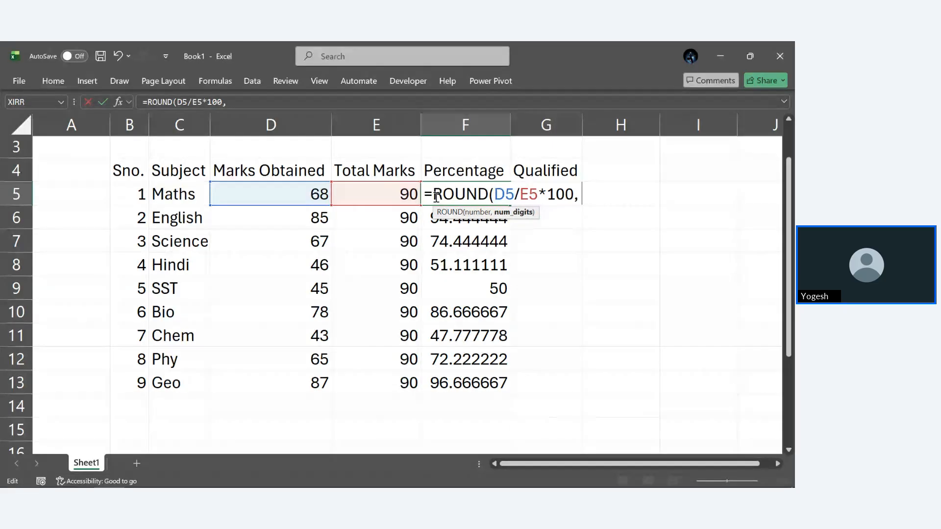
text( 2)
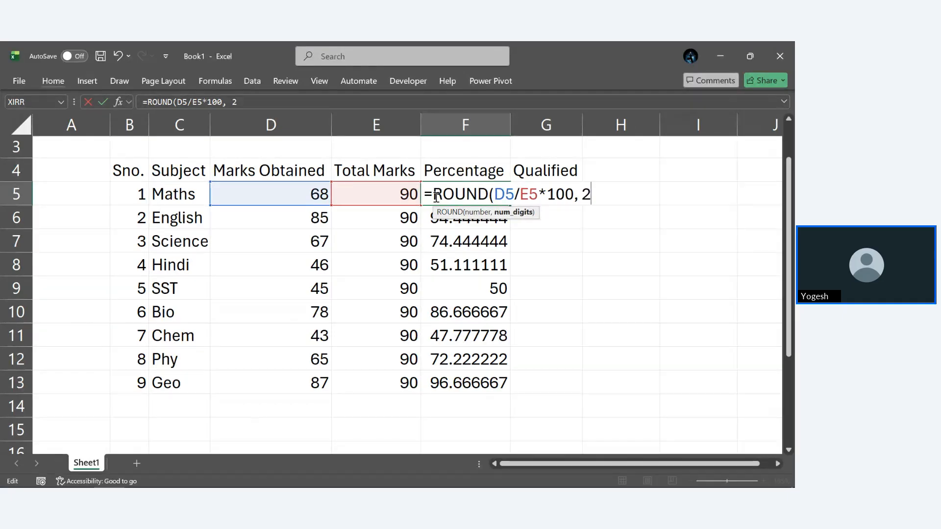
text())
key(Return)
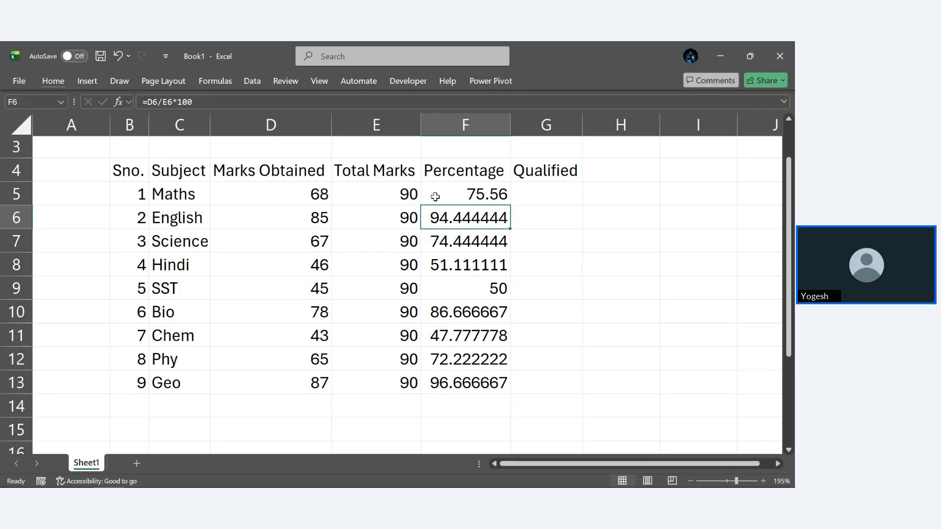
Copy the rounded percentage formula from F5 down to F13
click(435, 197)
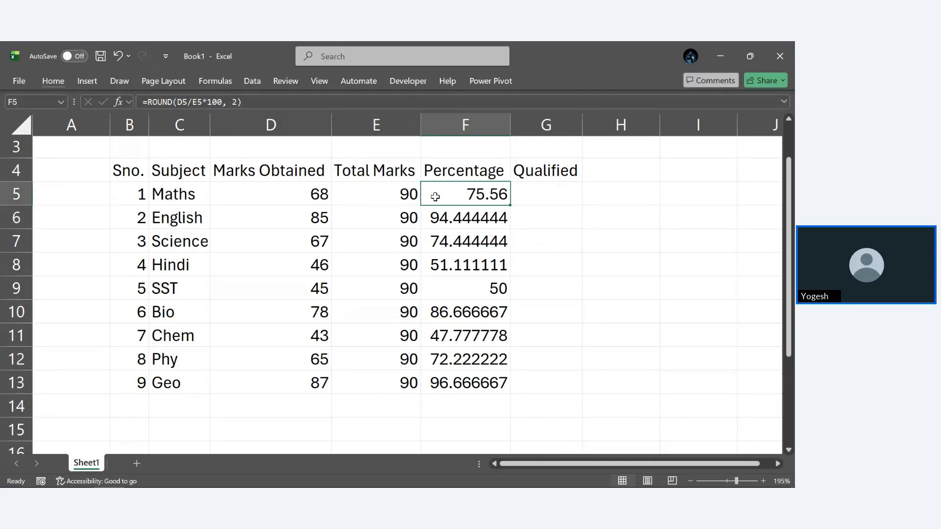
key(shift+Down)
key(shift+Down)
key(shift+Down)
key(shift+Down)
key(shift+Down)
key(shift+Down)
key(shift+Down)
key(shift+Down)
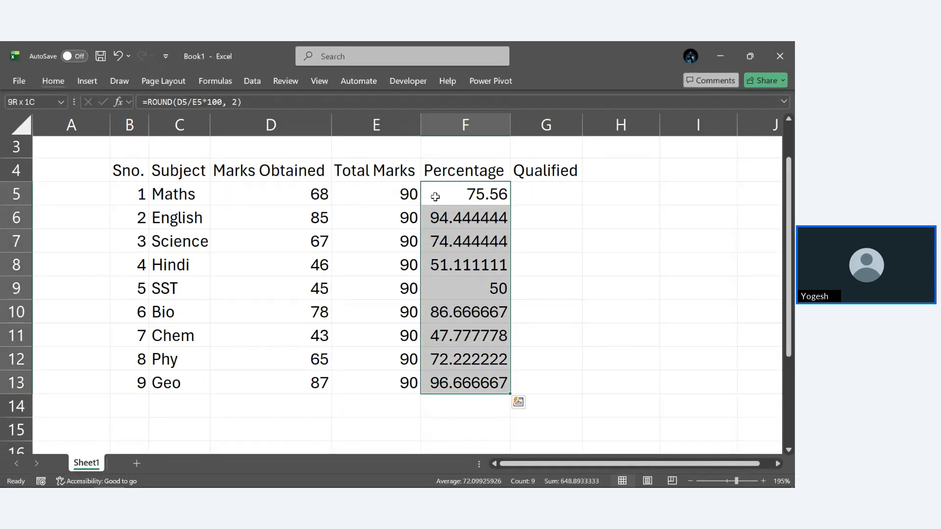
key(ctrl+d)
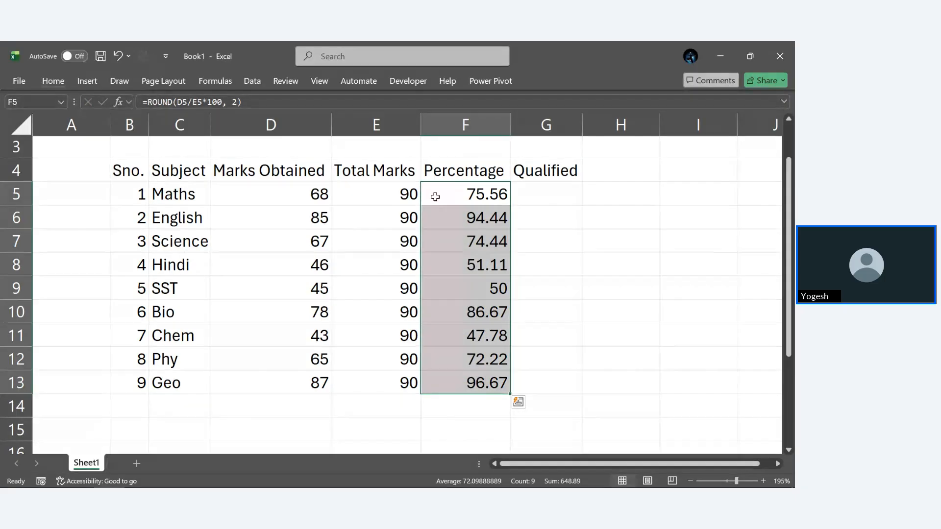
click(609, 265)
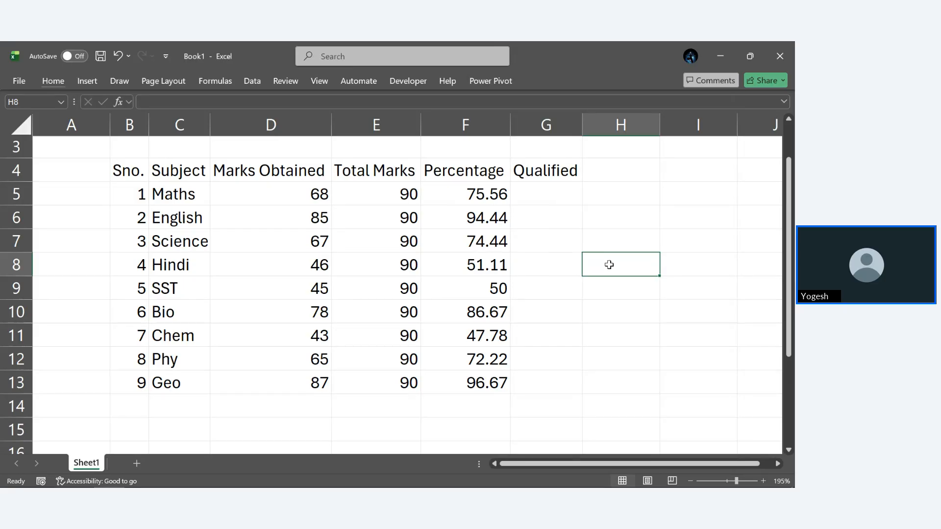
Add the labels "Total marks obtained" in D15 and "out of" in D16 below the table
scroll(609, 264, down, 1)
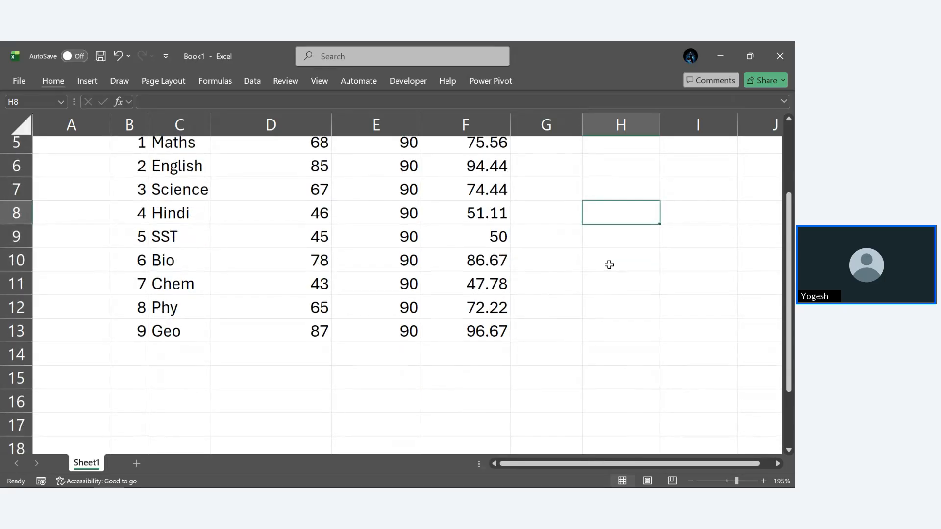
click(296, 370)
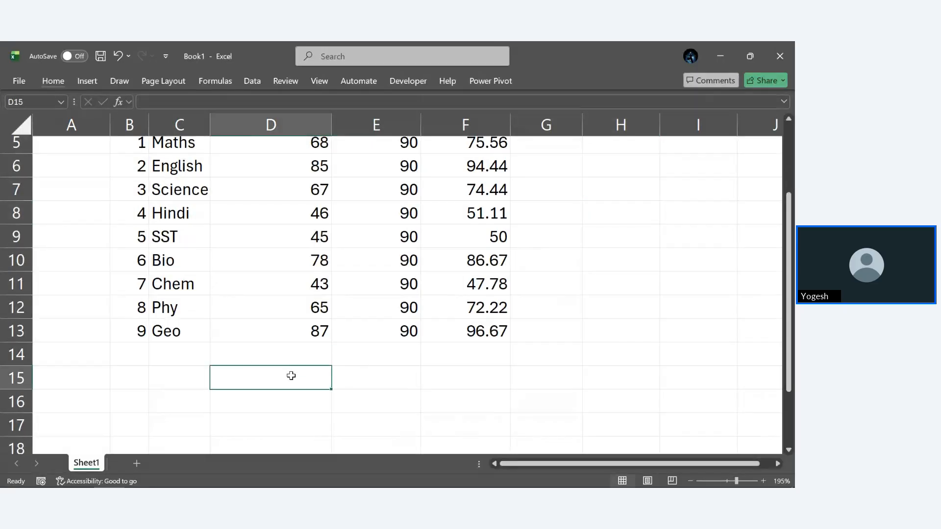
text(Total)
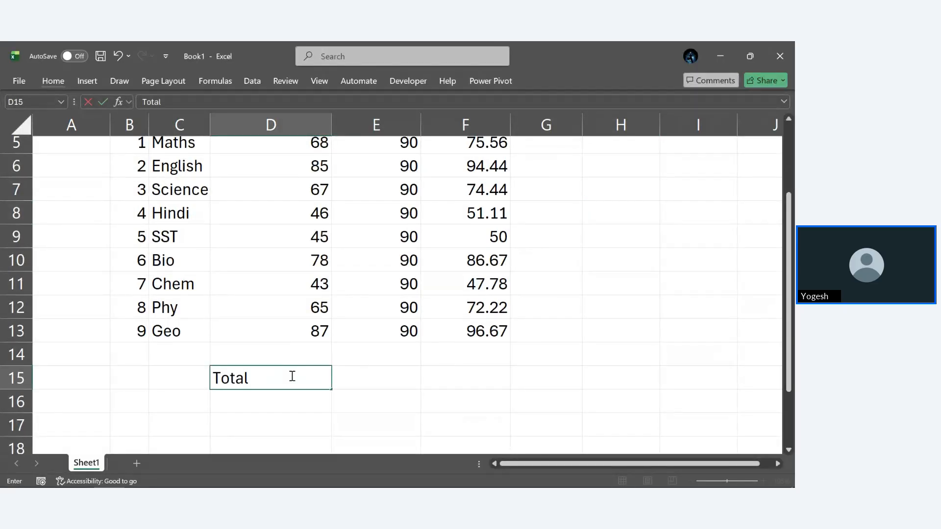
text( marks obtained)
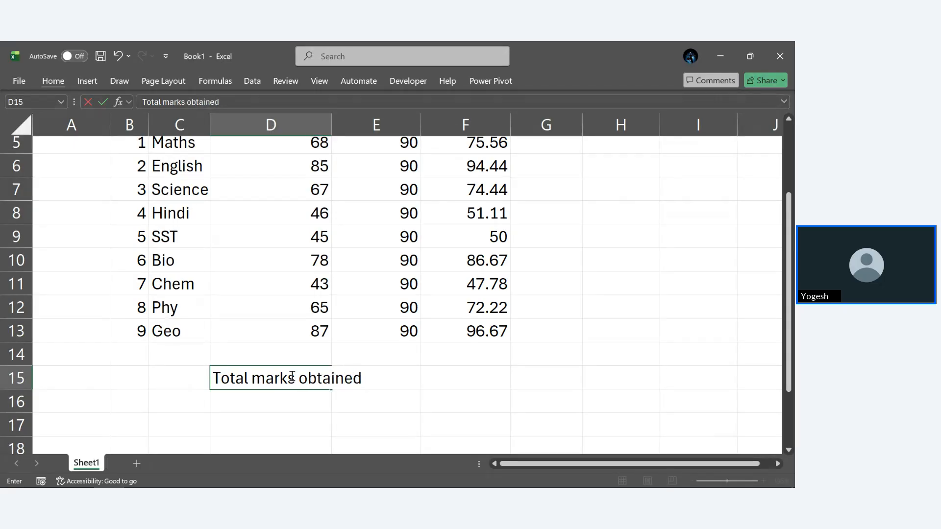
click(285, 397)
text(ou)
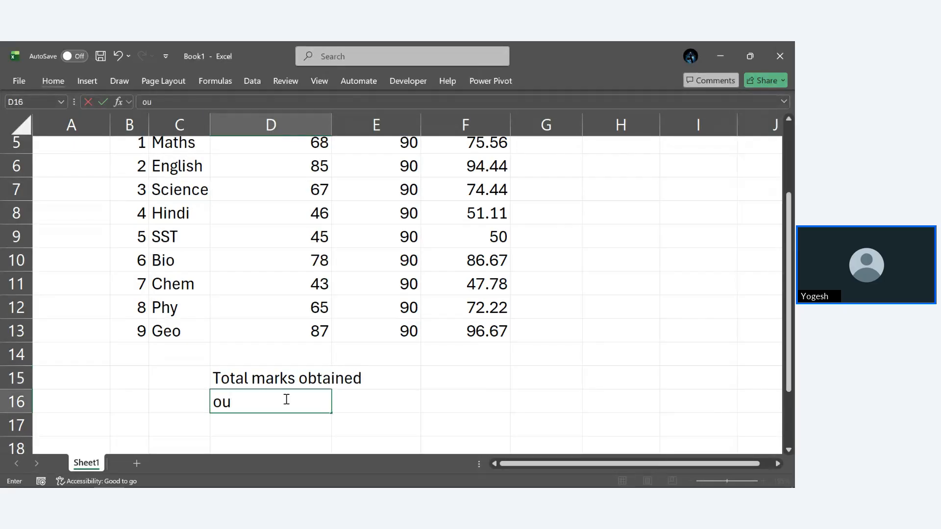
text(t of)
scroll(390, 380, up, 2)
scroll(393, 382, down, 2)
Calculate the total marks obtained in E15 by summing D5:D13 with the SUM function
click(395, 388)
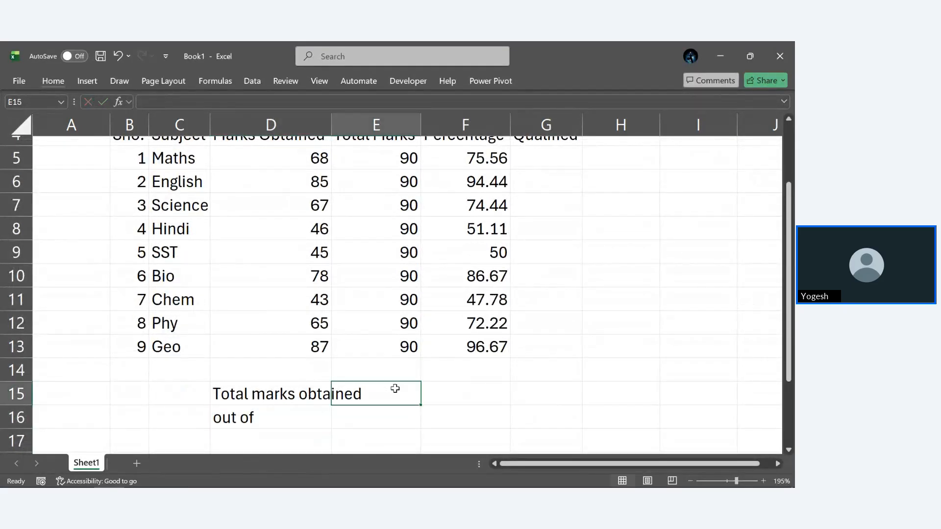
text(=SUM)
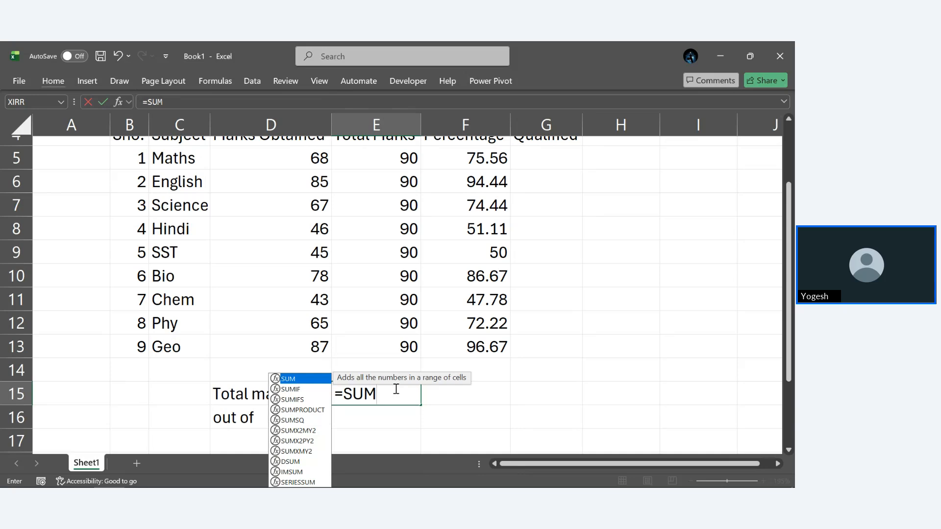
text(()
scroll(368, 363, up, 1)
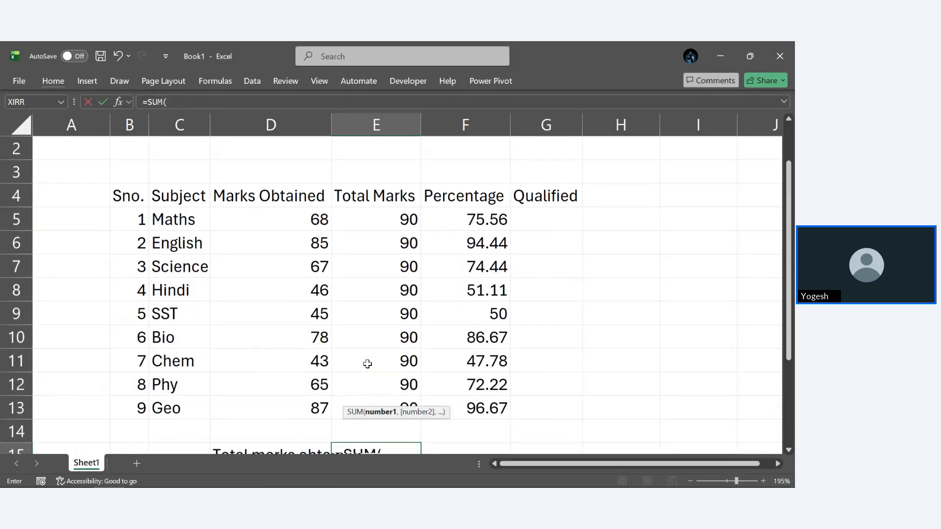
drag(289, 216, 306, 406)
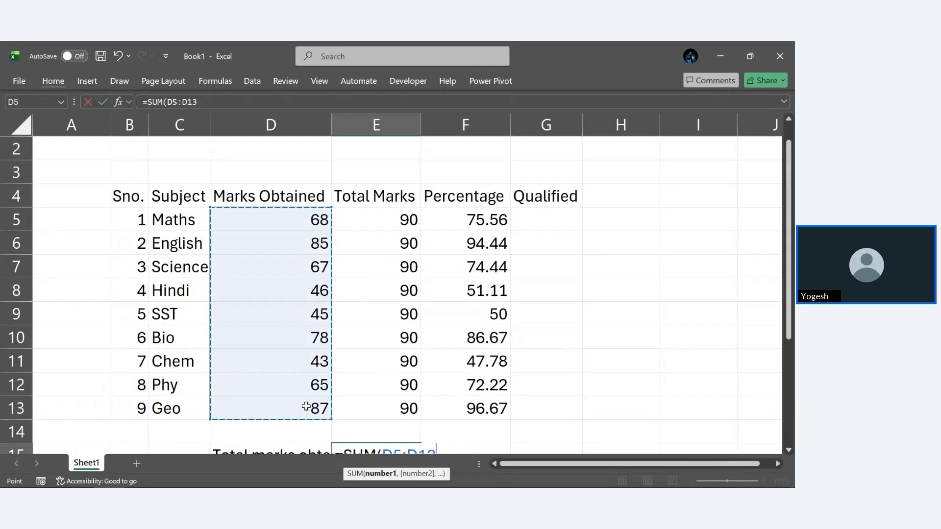
key(Return)
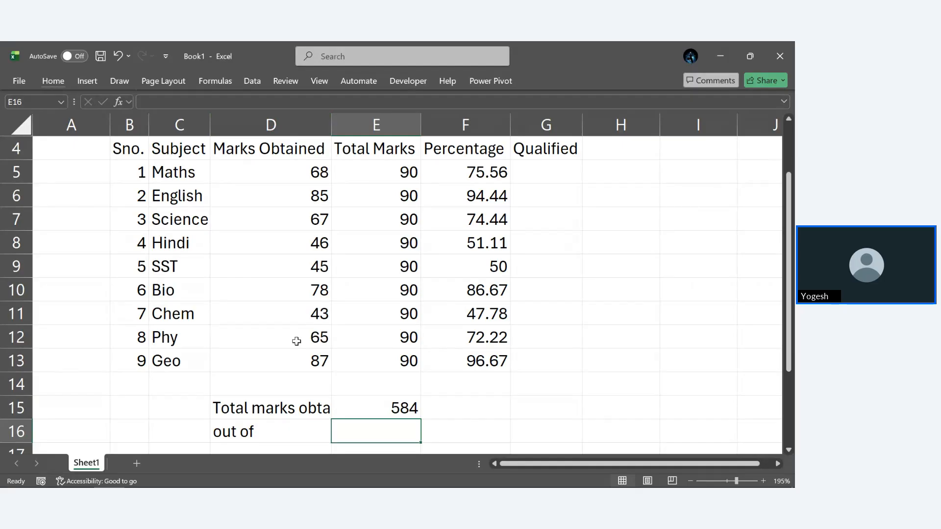
click(274, 118)
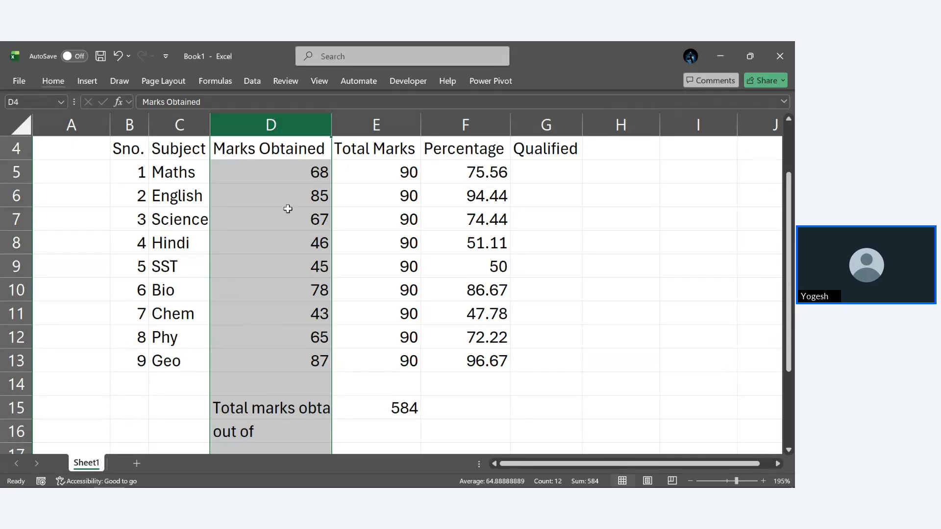
click(587, 322)
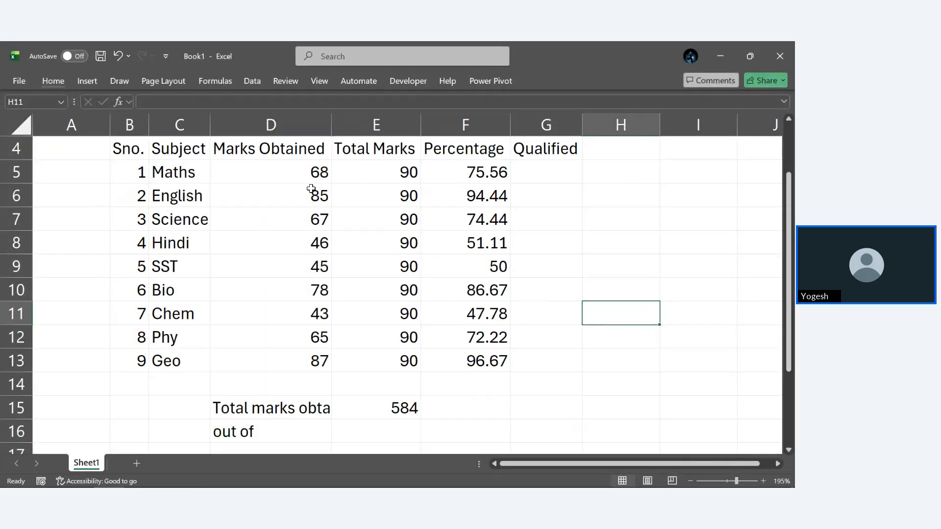
click(303, 172)
drag(303, 172, 287, 392)
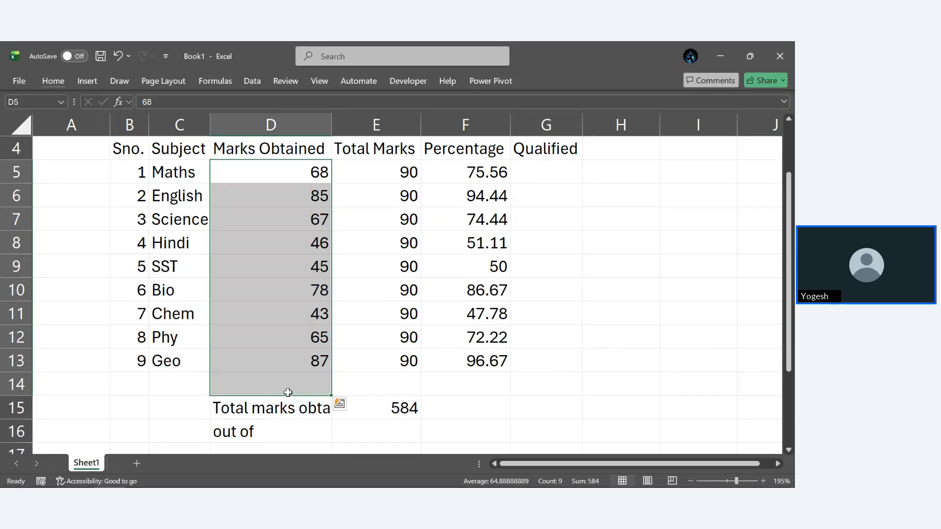
click(630, 368)
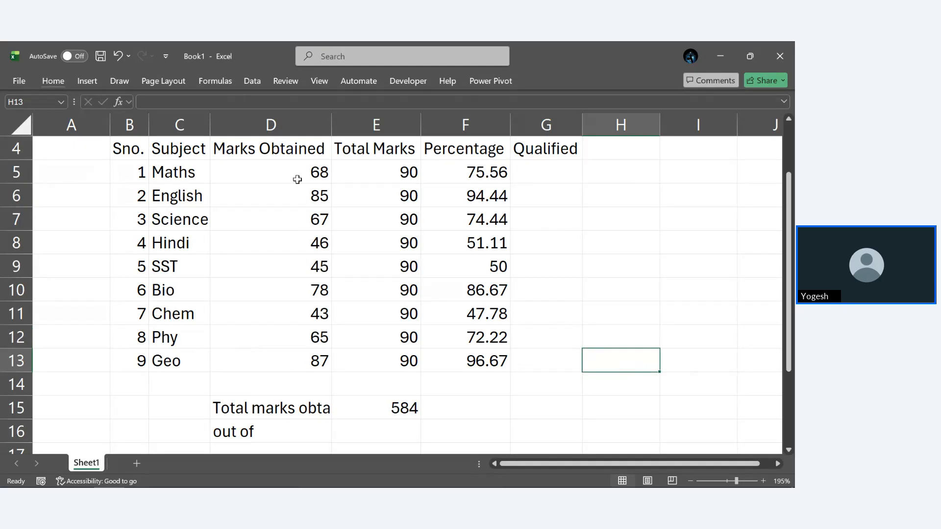
Name the obtained marks range D5:D13 "Marks"
drag(292, 176, 279, 363)
click(43, 101)
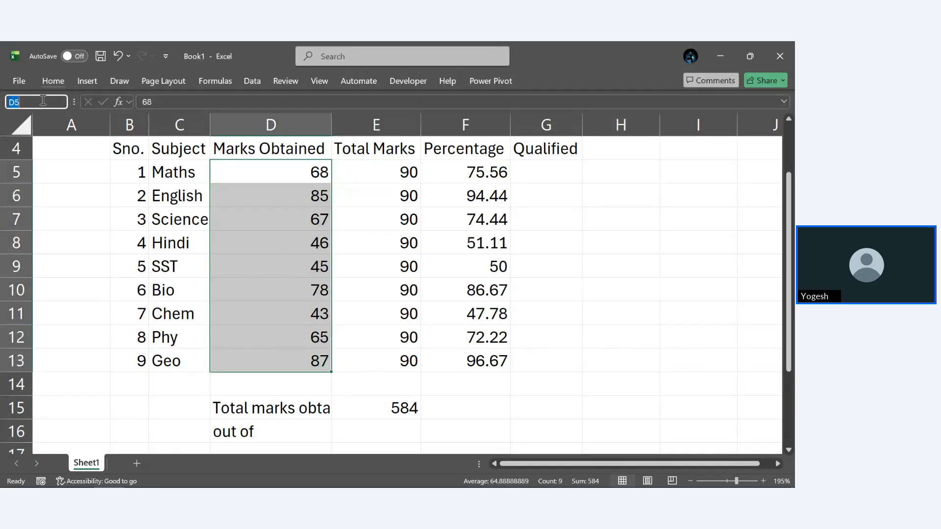
key(BackSpace)
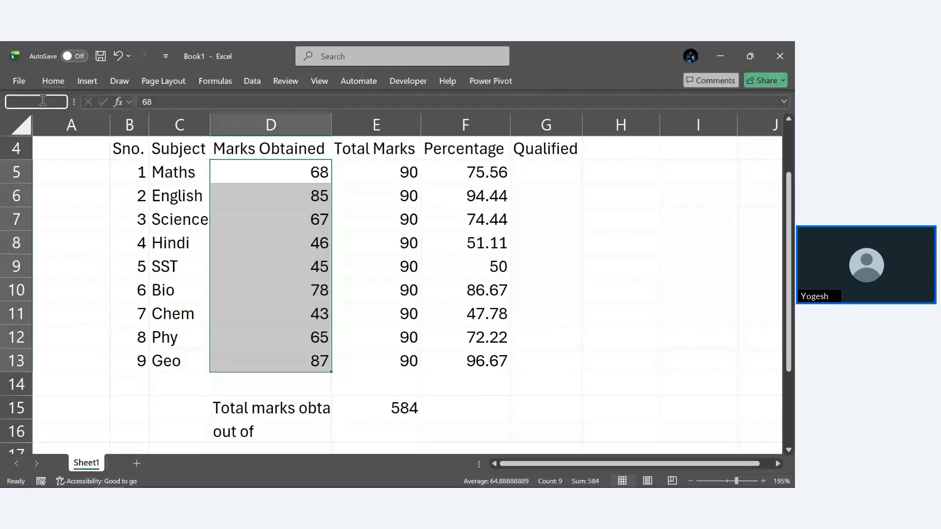
text(Marks)
key(Return)
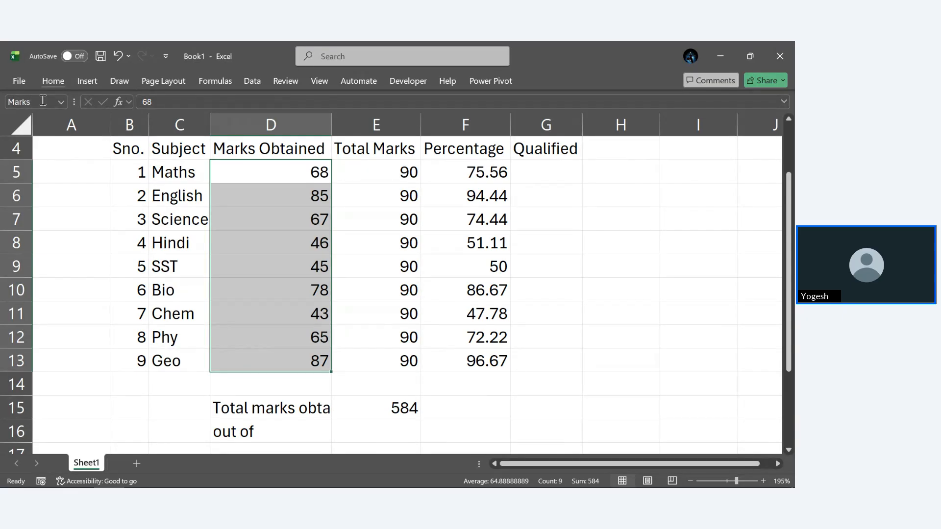
Replace the cell range in the SUM formula in E15 with the named range Marks
click(418, 407)
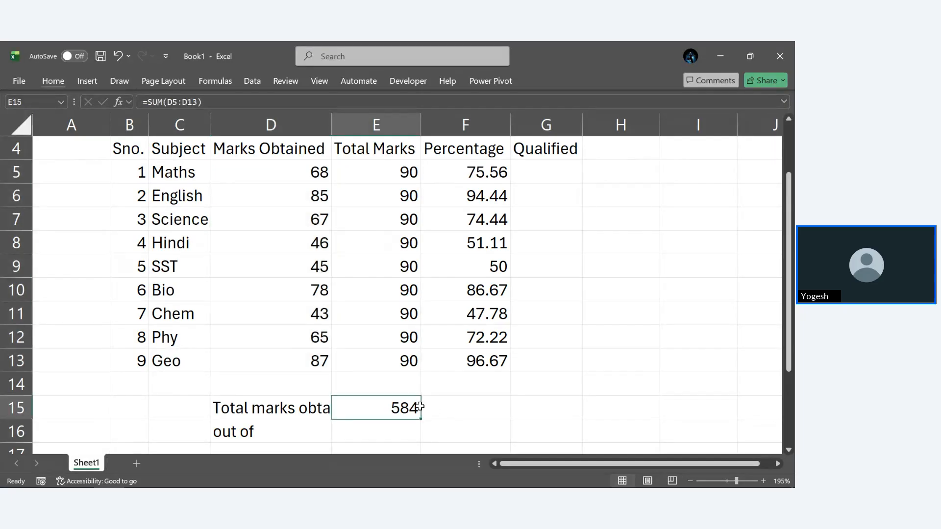
double_click(409, 407)
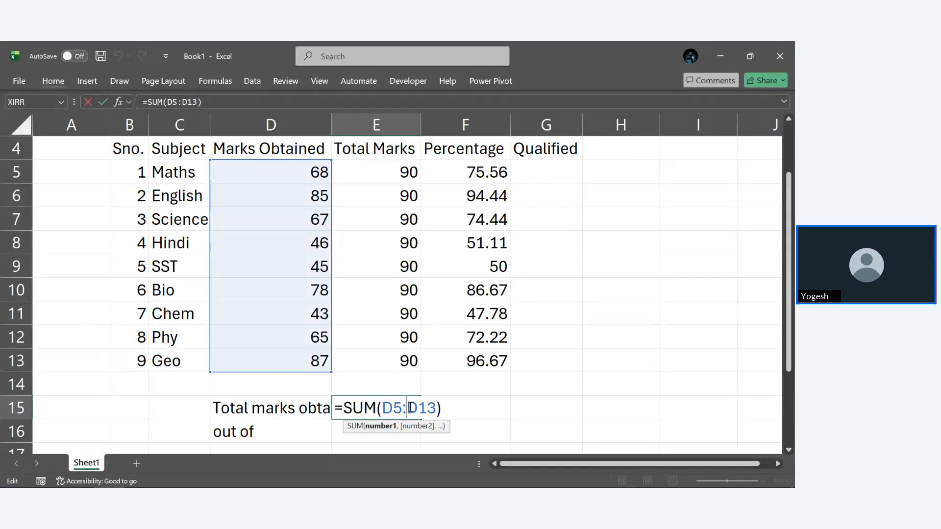
click(434, 411)
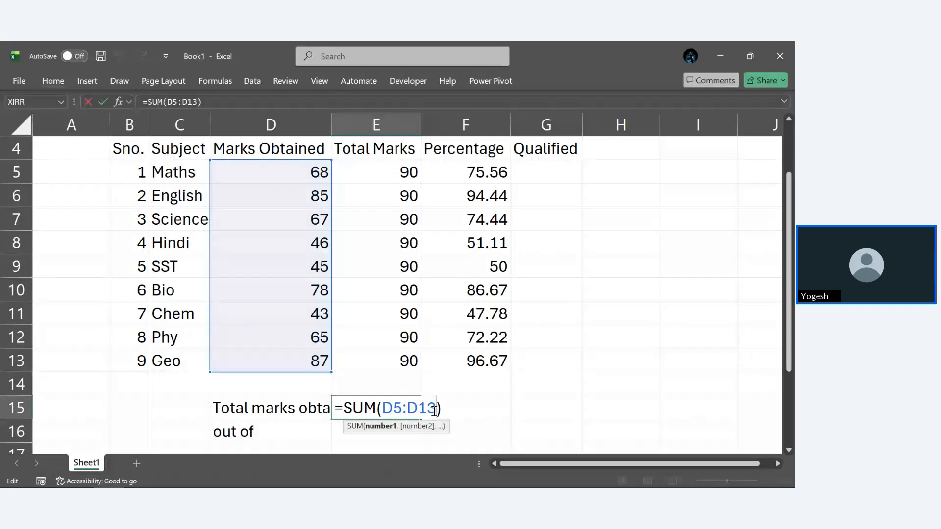
key(BackSpace)
key(BackSpace)
key(BackSpace)
key(BackSpace)
key(BackSpace)
key(BackSpace)
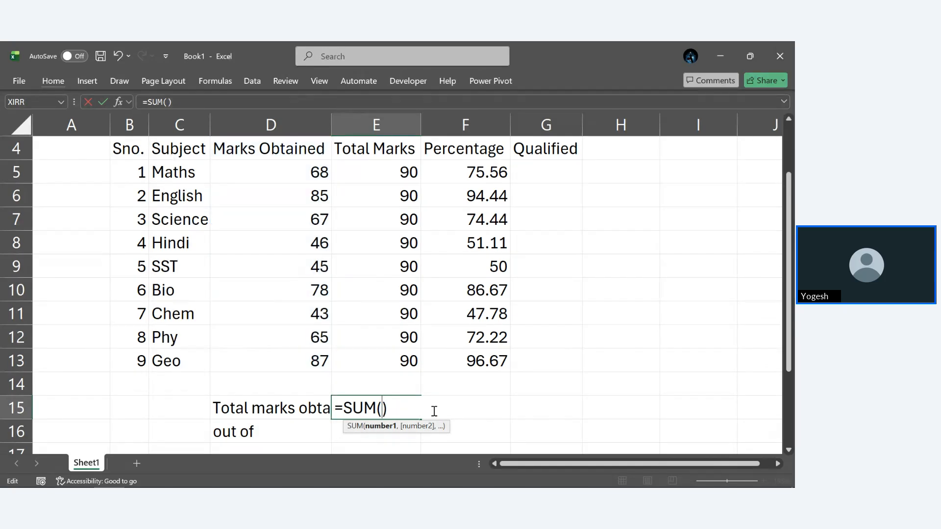
text(Mar)
key(Tab)
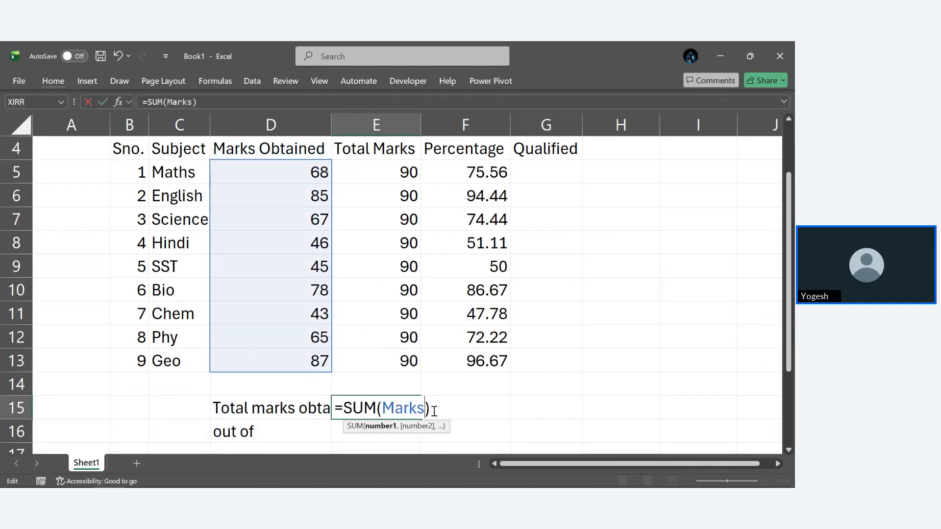
key(Return)
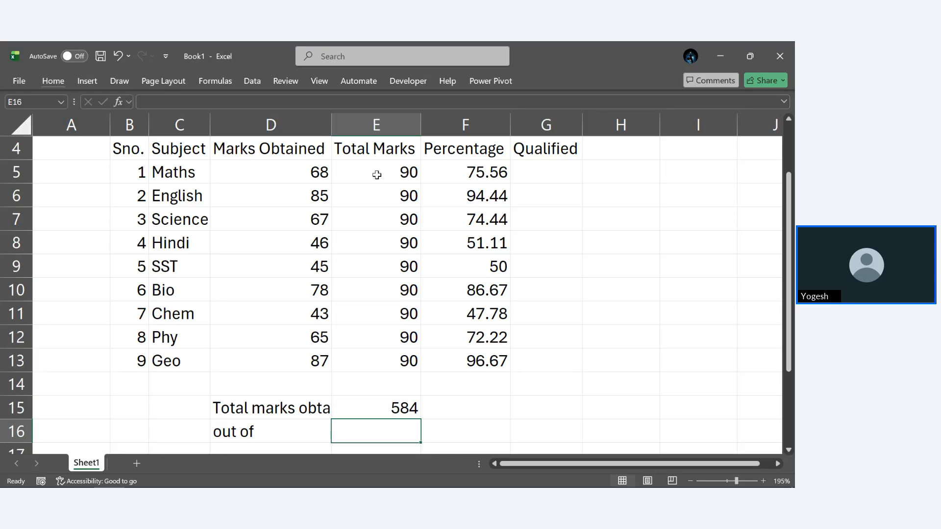
Name the total marks range E5:E13 "TM"
drag(378, 180, 409, 361)
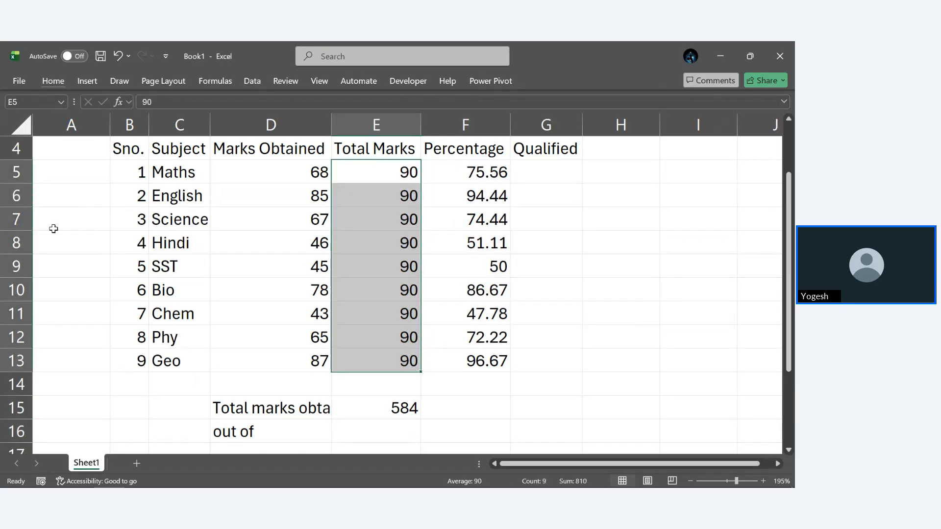
click(42, 103)
key(BackSpace)
text(TM)
key(Return)
Calculate the overall maximum marks in E16 by summing the named range TM with the SUM function
click(408, 430)
text(=Sum)
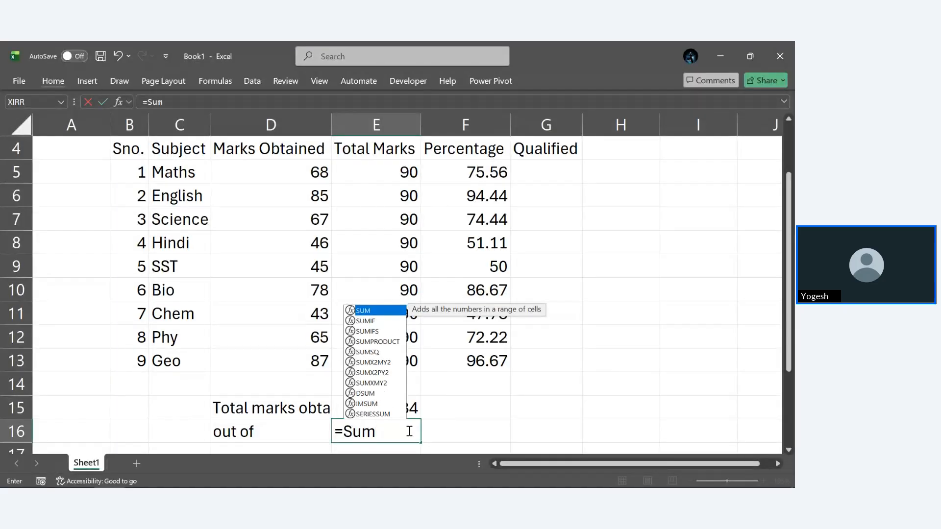
key(Tab)
text(TM)
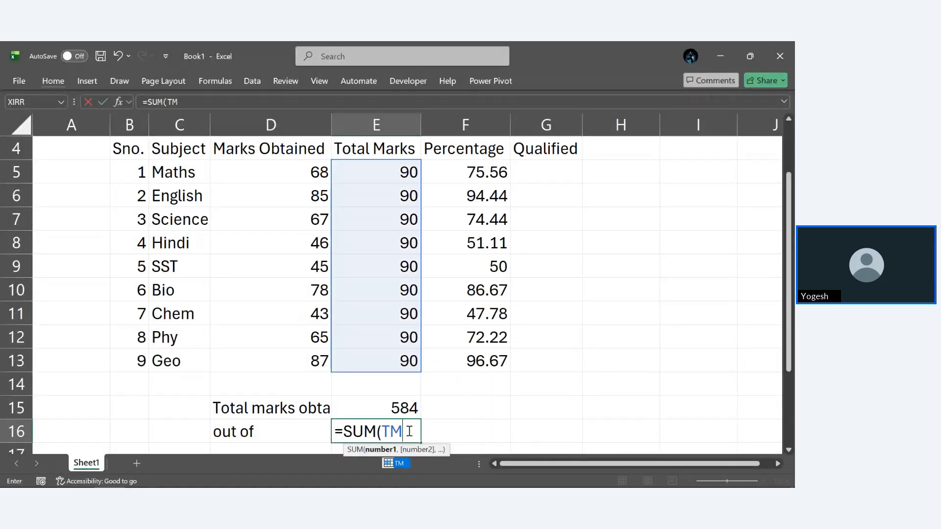
text())
key(Return)
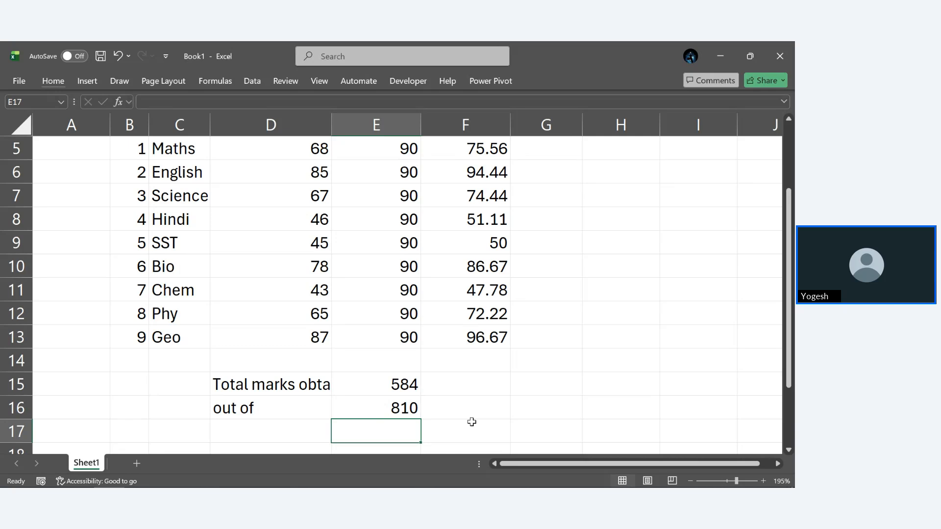
Add the label "Percentage" in D17 below "out of"
scroll(431, 411, down, 1)
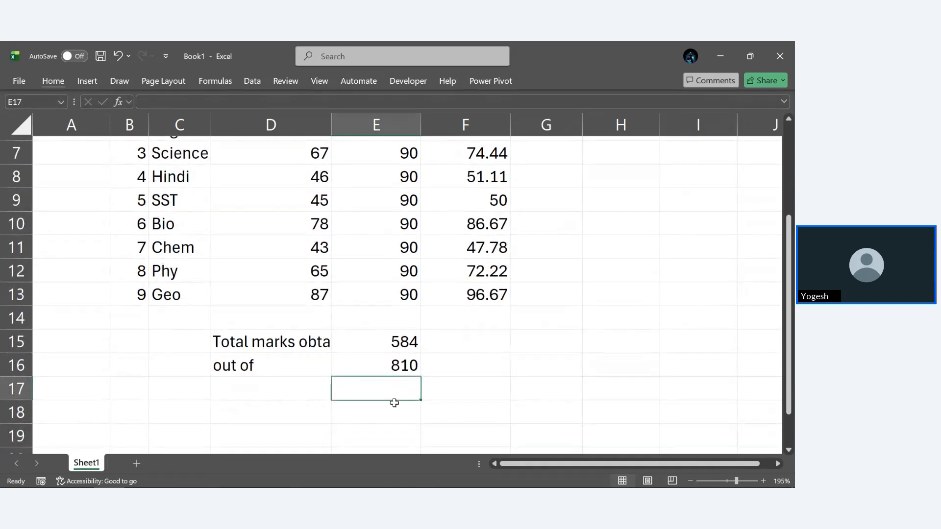
click(296, 388)
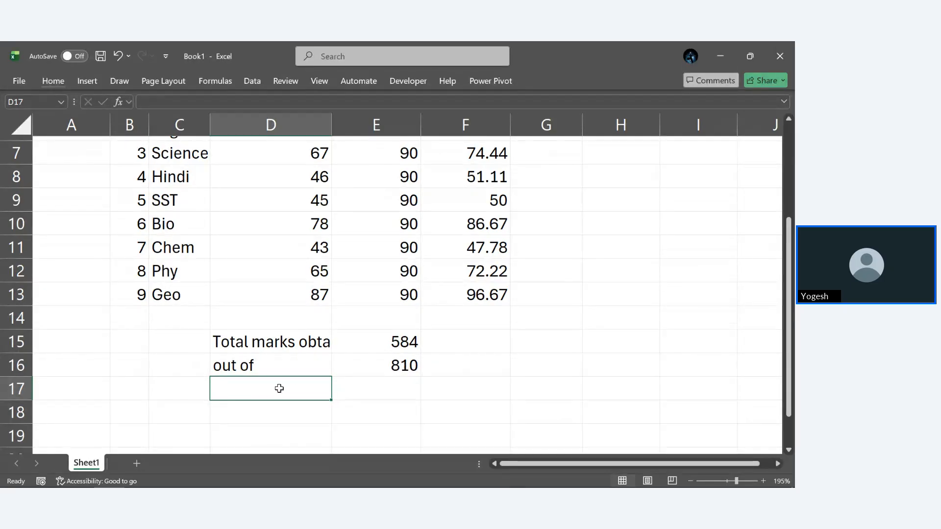
text(Per)
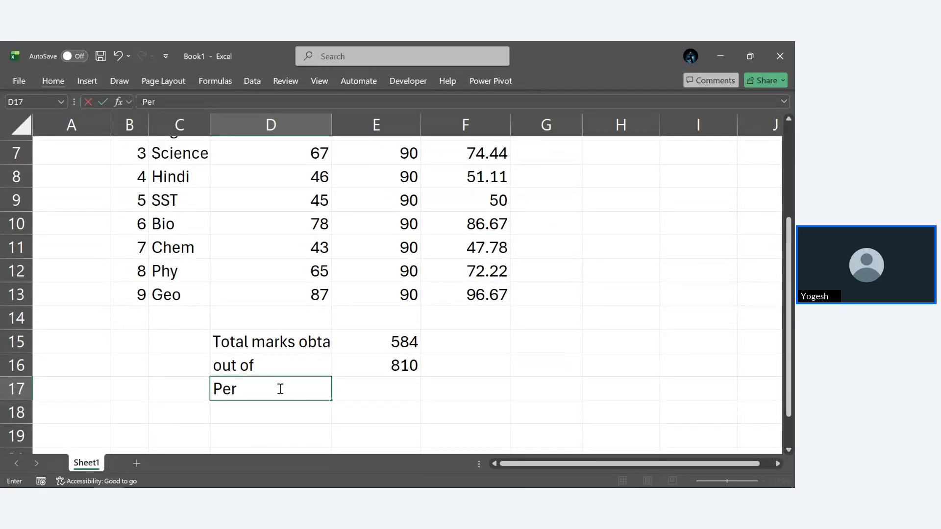
text(centage)
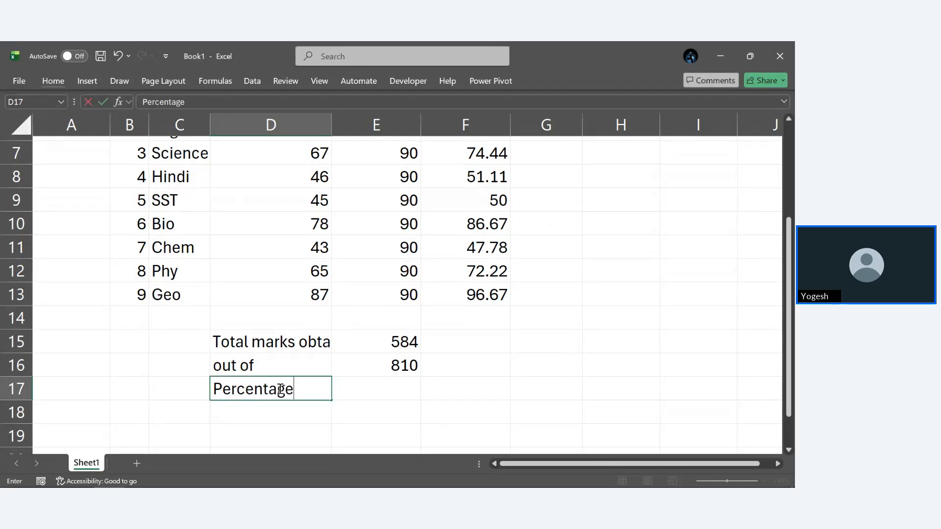
Calculate the overall percentage in E17 by averaging F5:F13 with the AVERAGE function
click(360, 390)
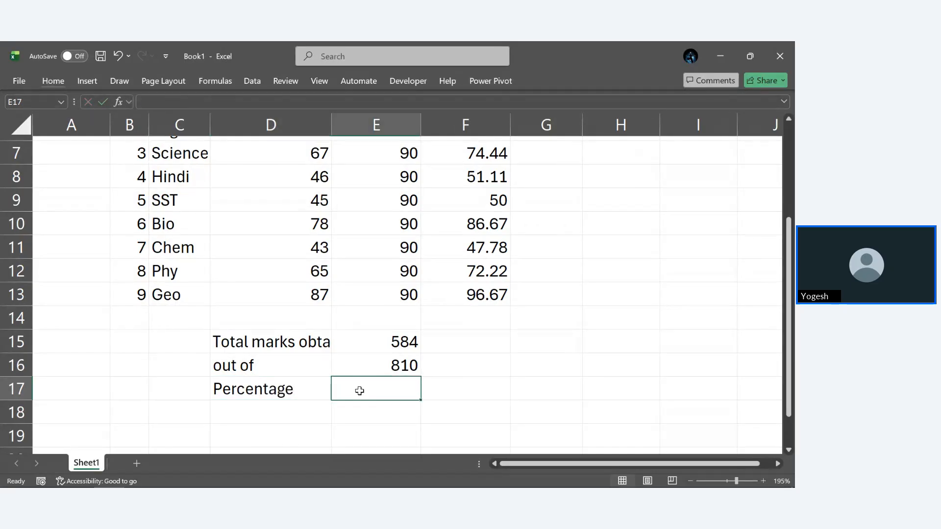
text(=)
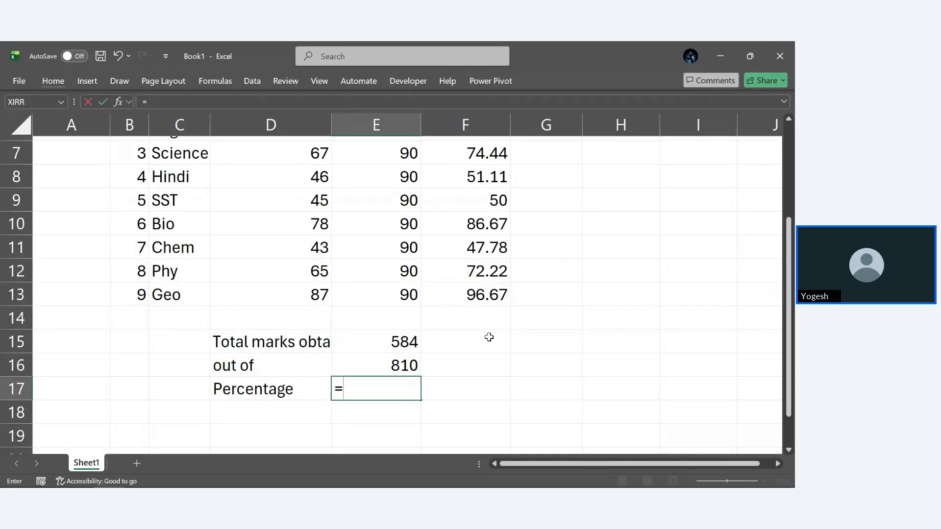
text(AVER)
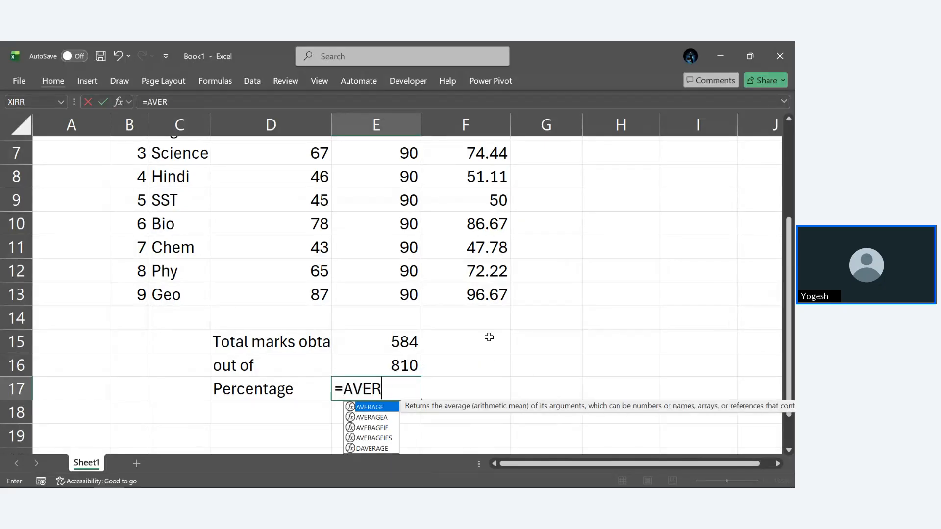
text(AGE()
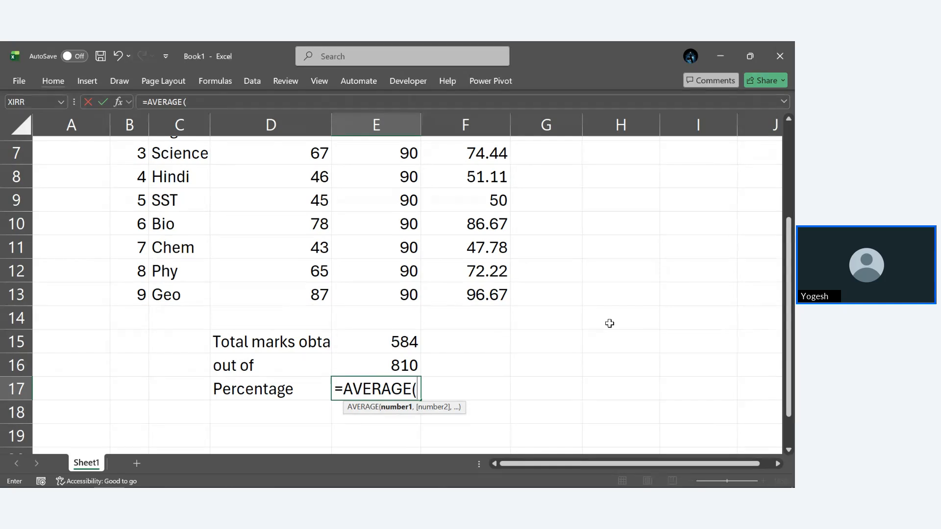
scroll(609, 323, up, 1)
scroll(610, 324, up, 1)
drag(485, 198, 482, 388)
key(Return)
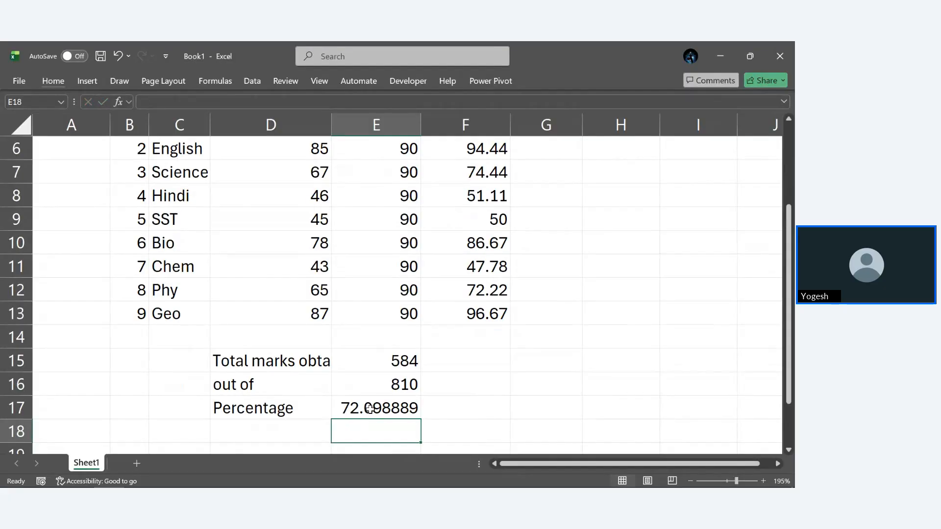
Wrap the AVERAGE formula in E17 in a ROUND function with 2 decimal digits
double_click(370, 408)
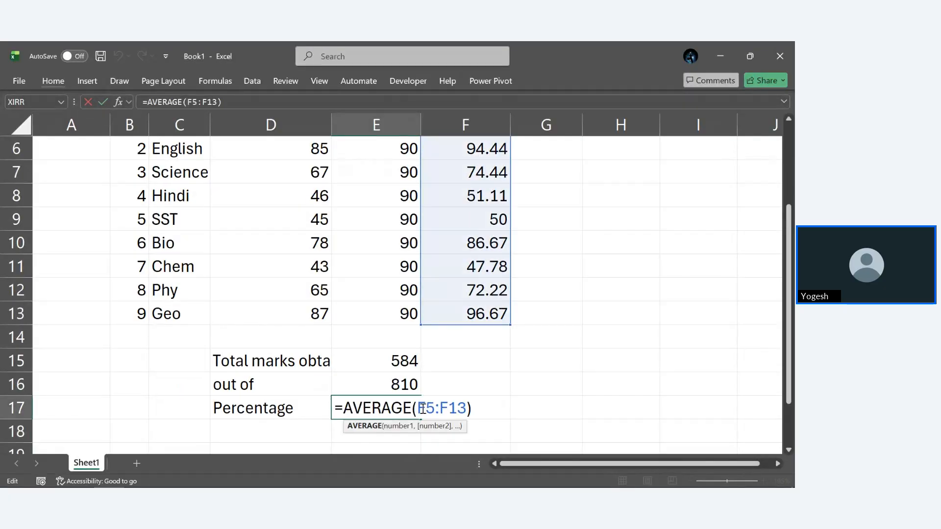
click(347, 408)
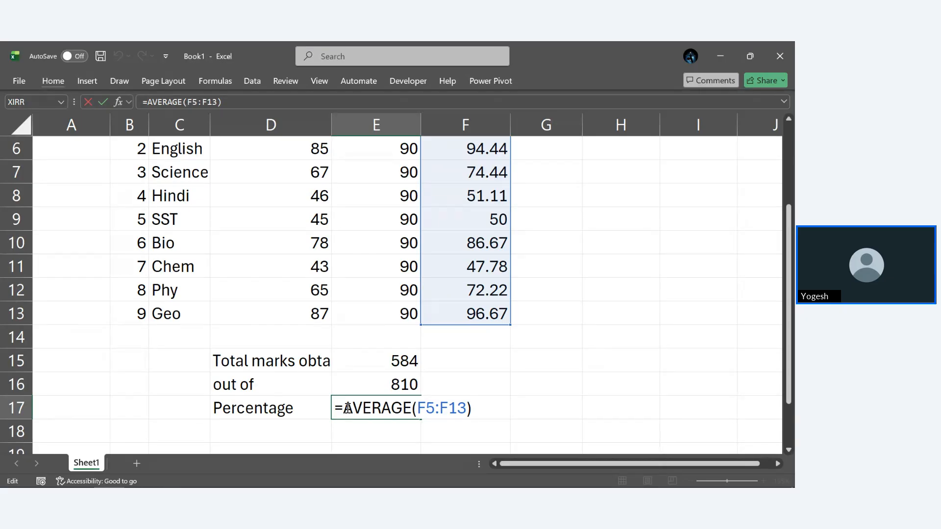
text(ROUND)
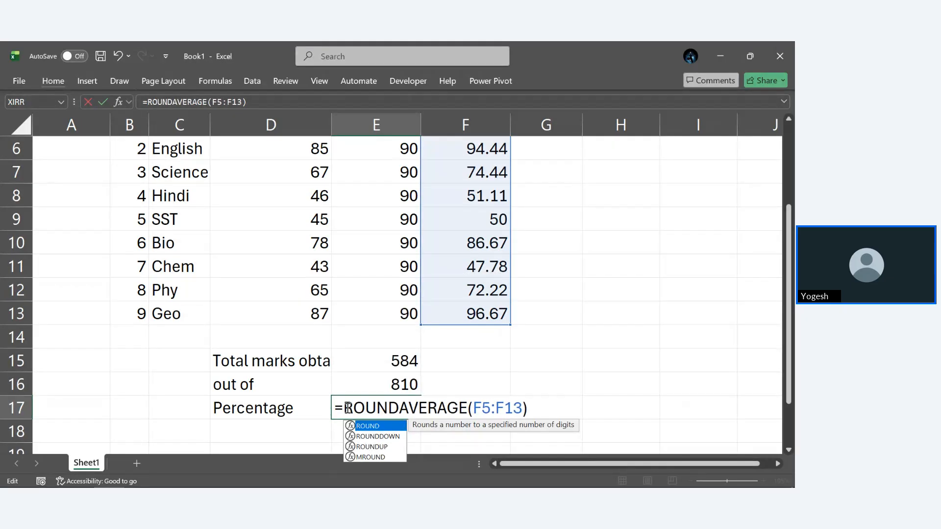
text(()
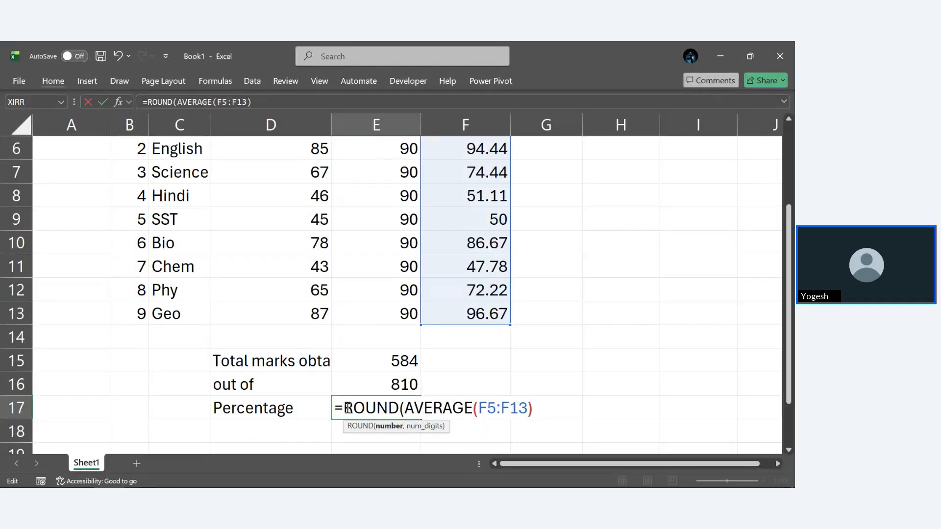
text(, 2))
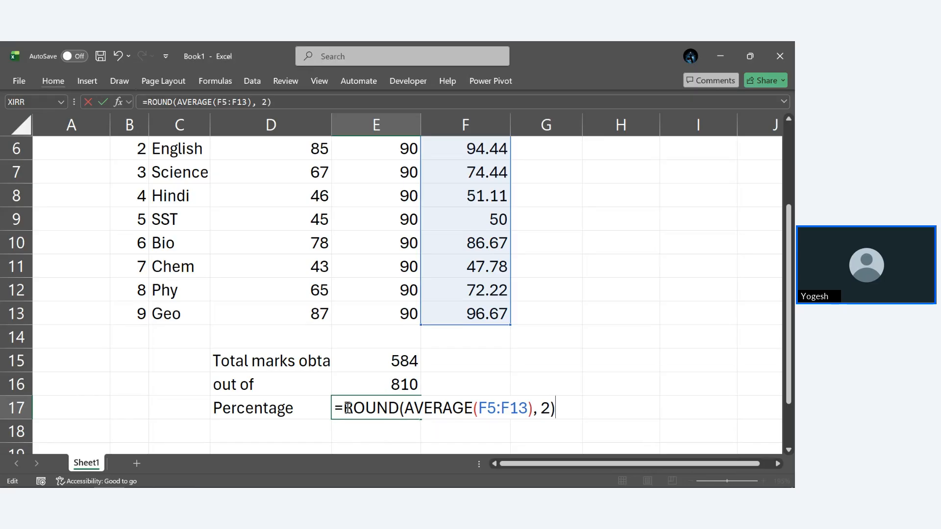
key(Return)
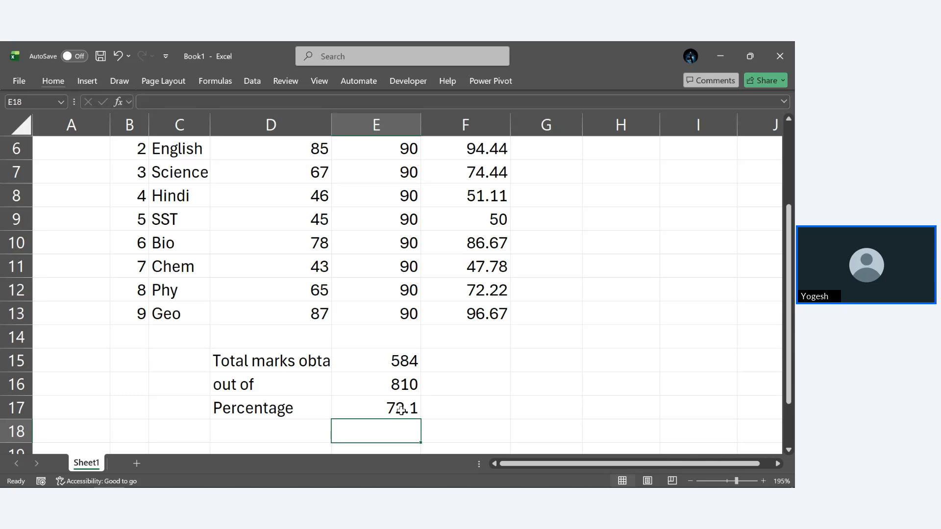
click(444, 410)
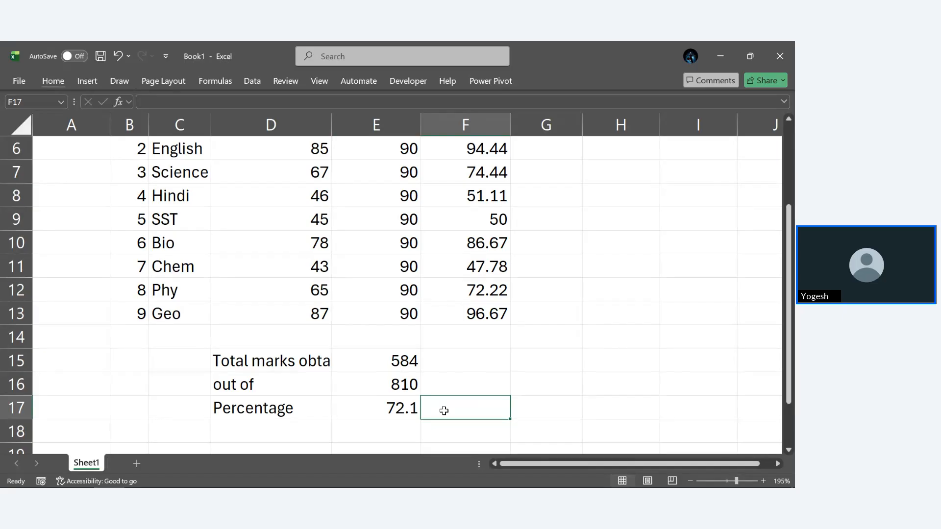
Enter an IF formula in G5 that returns "Pass" when the percentage in F5 is above 60 and "Fail" otherwise
scroll(664, 327, up, 2)
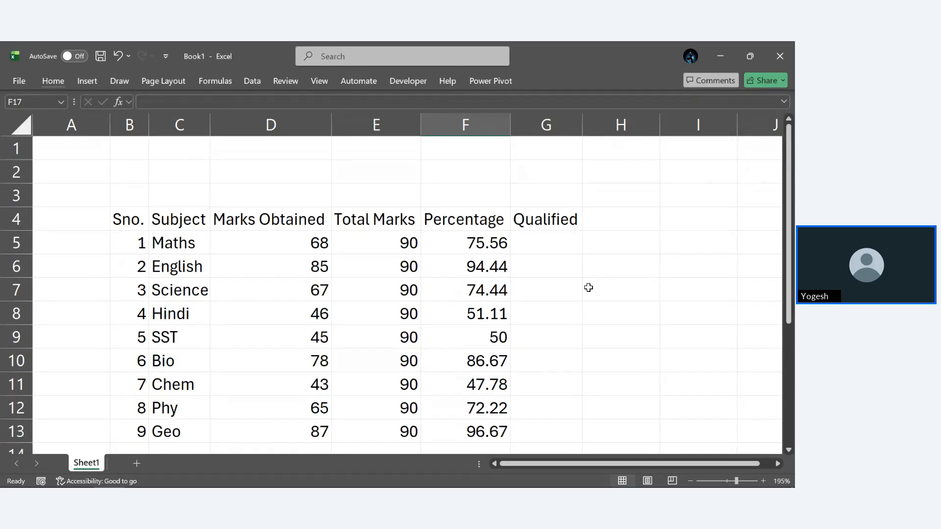
double_click(550, 246)
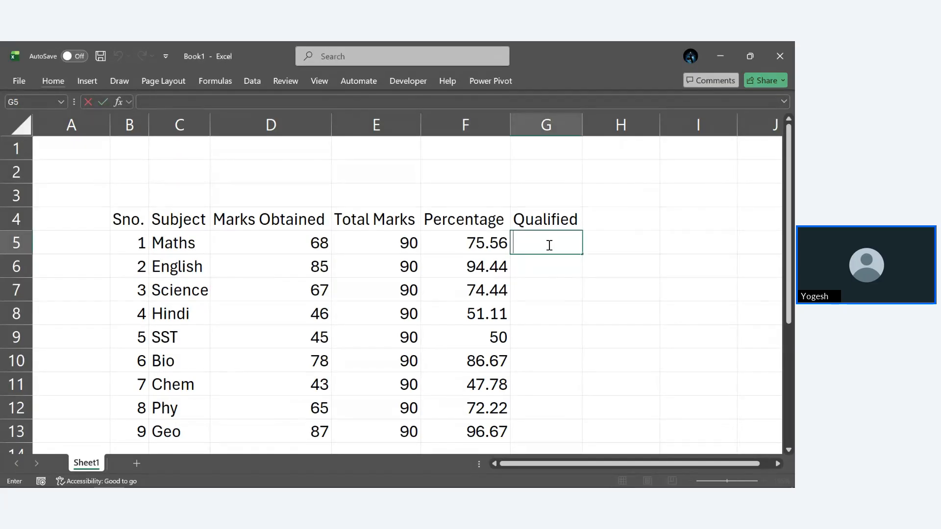
text(=IF)
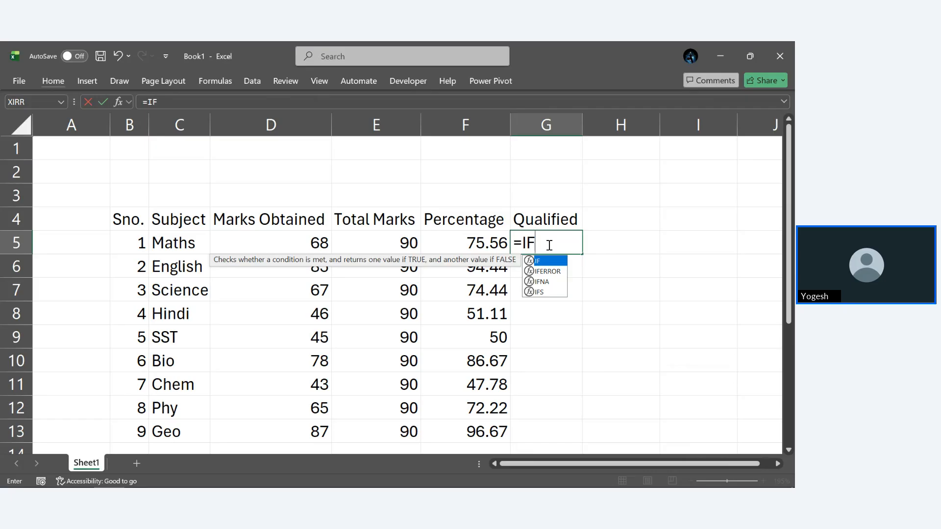
text(()
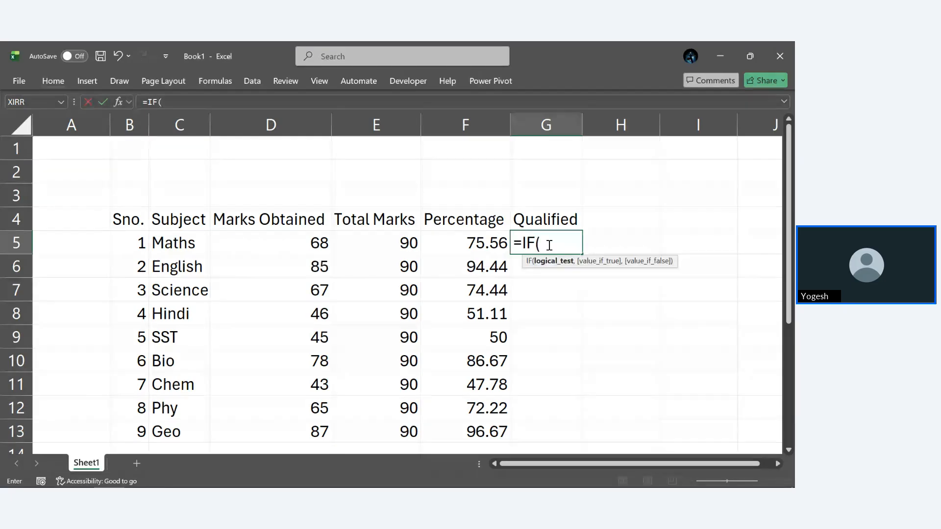
click(498, 241)
text(>)
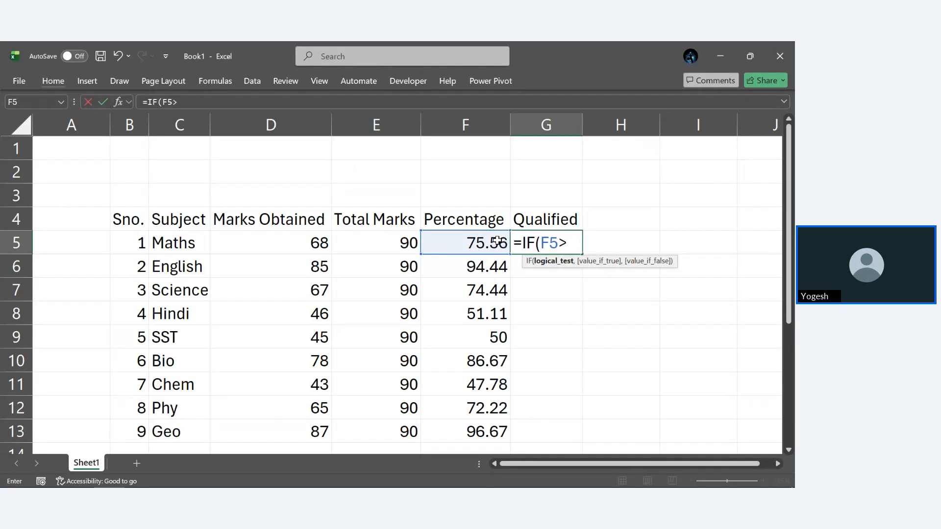
text(60, ")
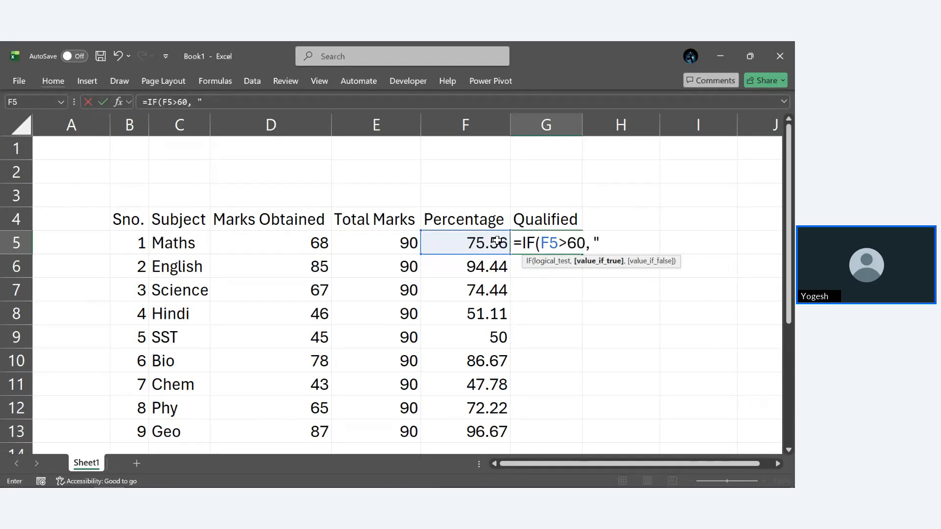
text(Pass", "Fail)
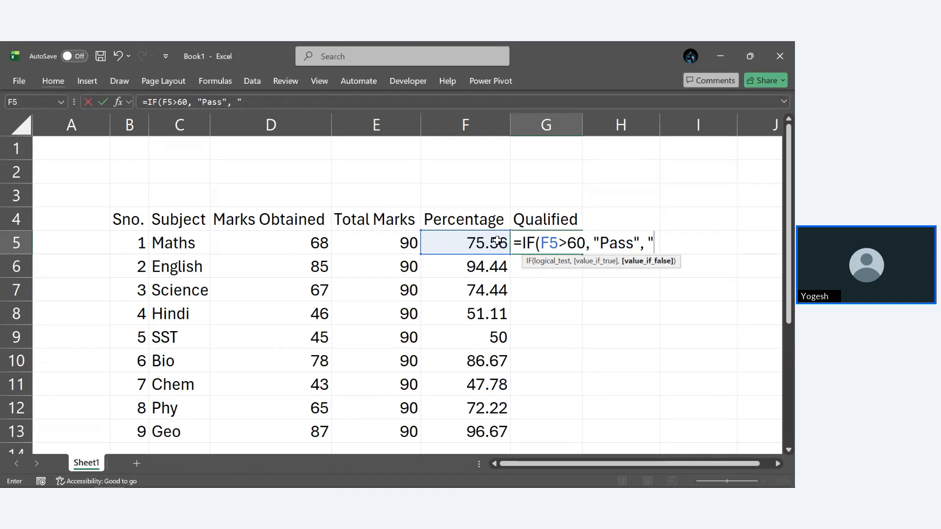
text(")
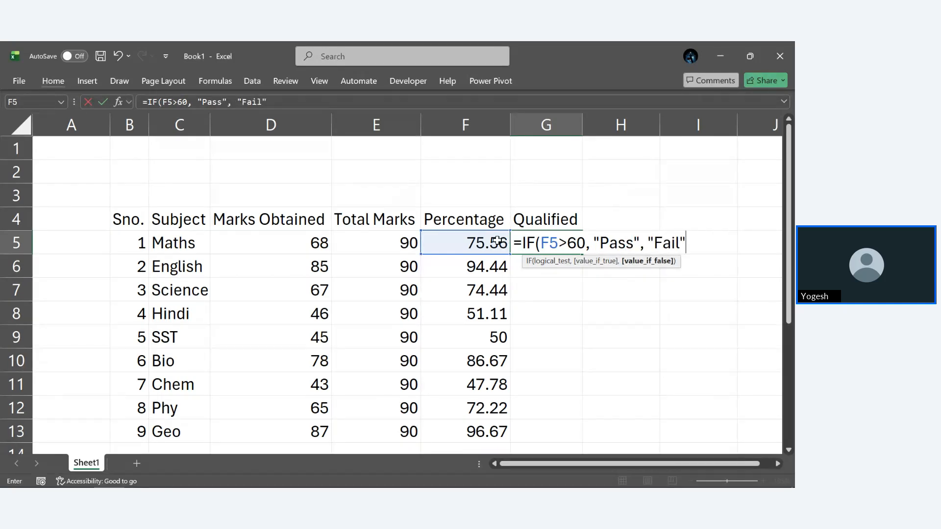
text())
key(Return)
click(537, 244)
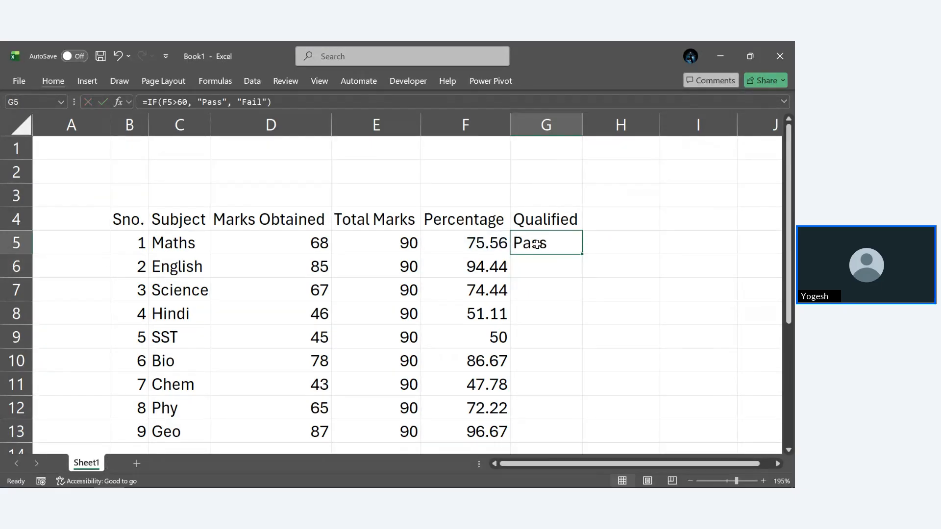
Fill the Pass/Fail formula from G5 down through G13 in the Qualified column
key(shift+Down)
key(shift+Down)
key(shift+Down)
key(shift+Down)
key(shift+Down)
key(shift+Down)
key(shift+Down)
key(shift+Down)
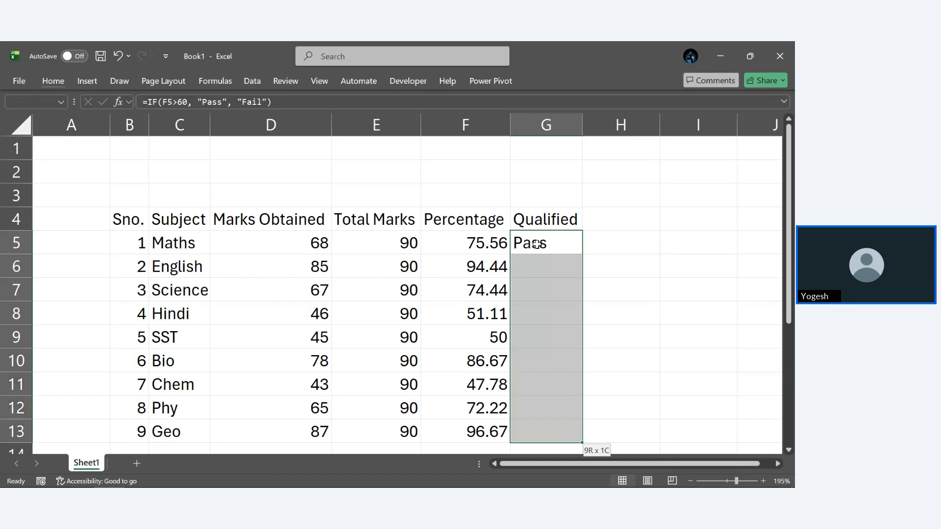
key(ctrl+d)
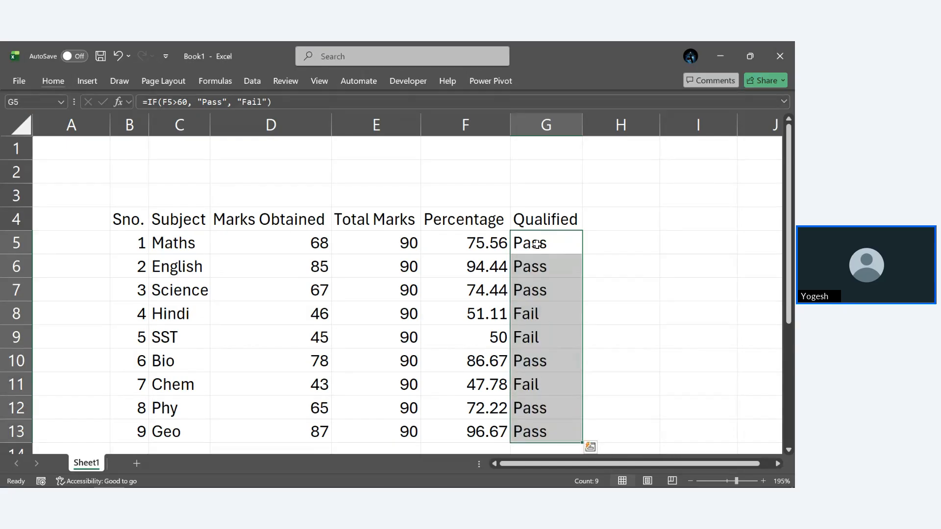
click(656, 284)
Apply a green-yellow-red color scale to the Marks Obtained values in D5:D13, with green for the highest marks
scroll(656, 284, down, 2)
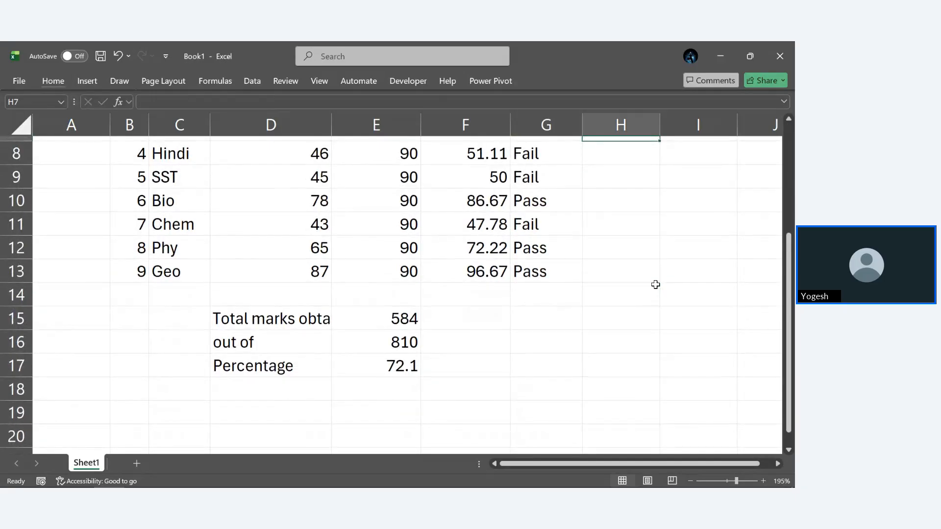
scroll(655, 285, up, 2)
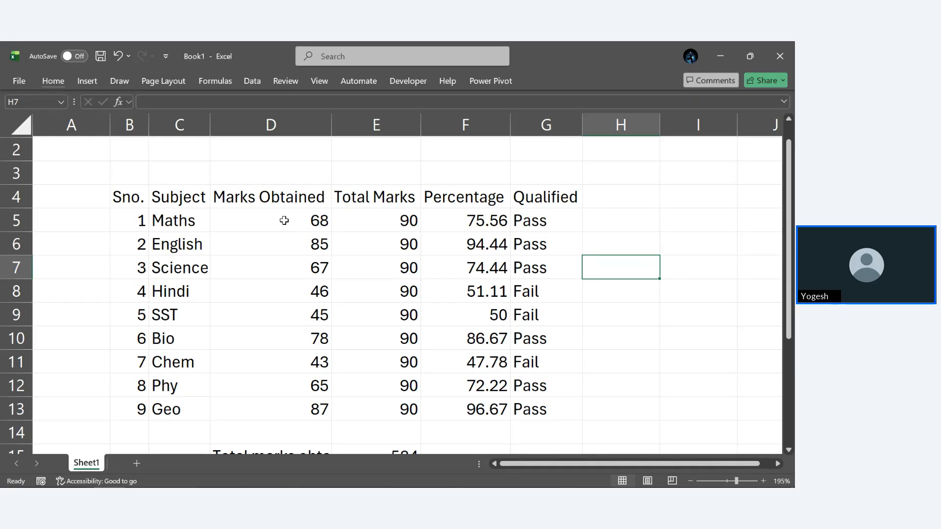
drag(284, 218, 285, 402)
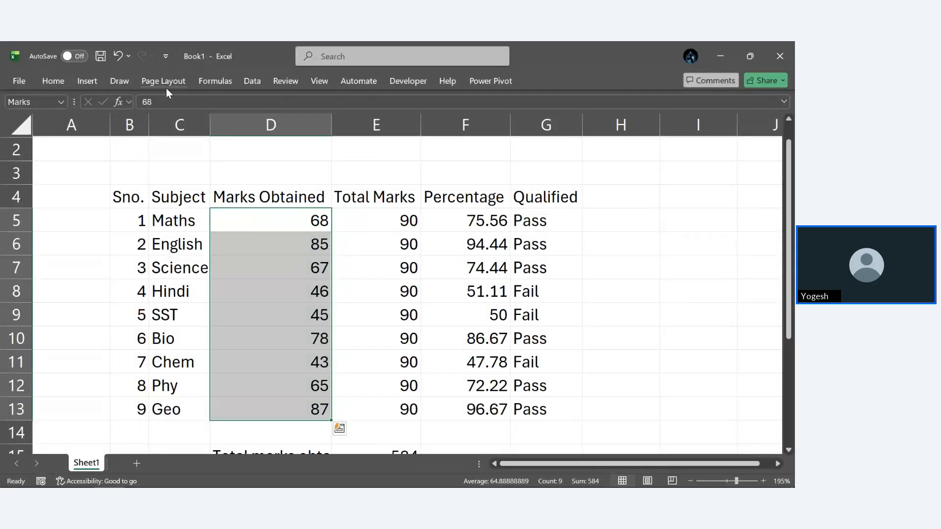
click(52, 86)
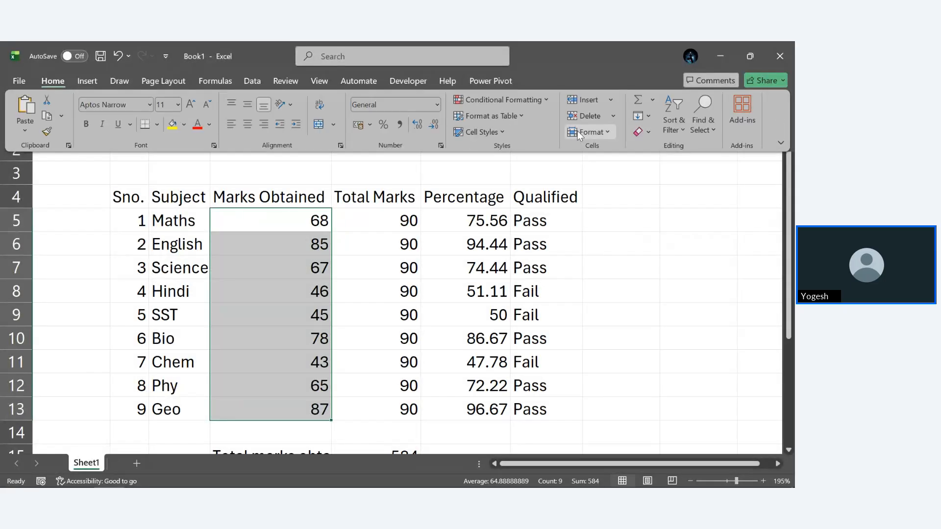
click(517, 101)
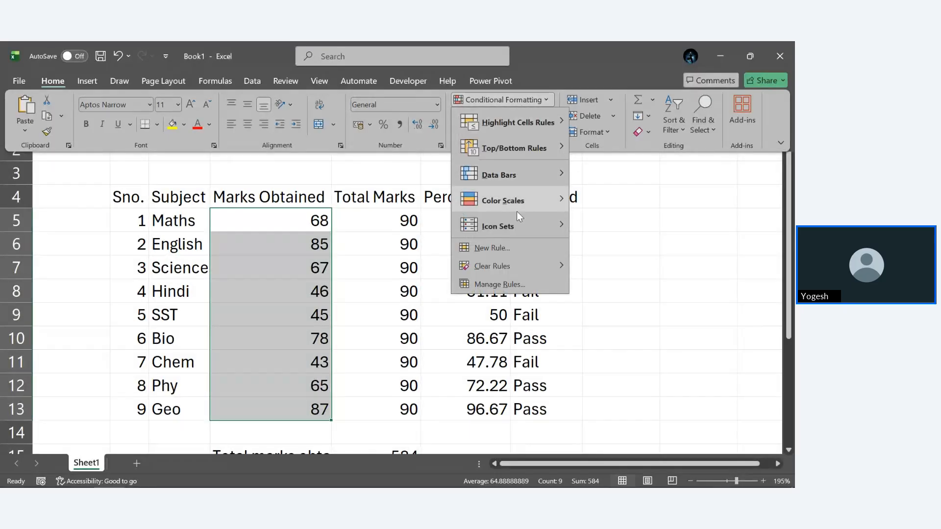
mouse_move(508, 198)
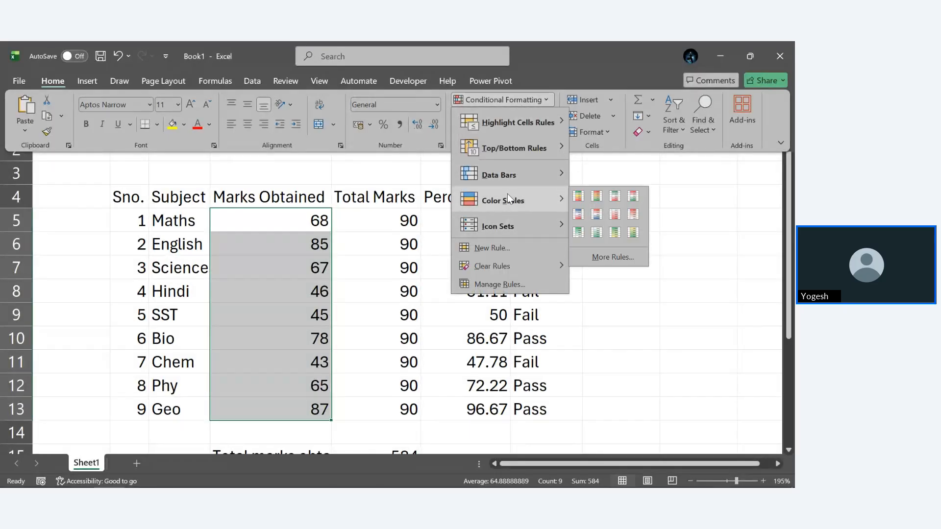
click(579, 198)
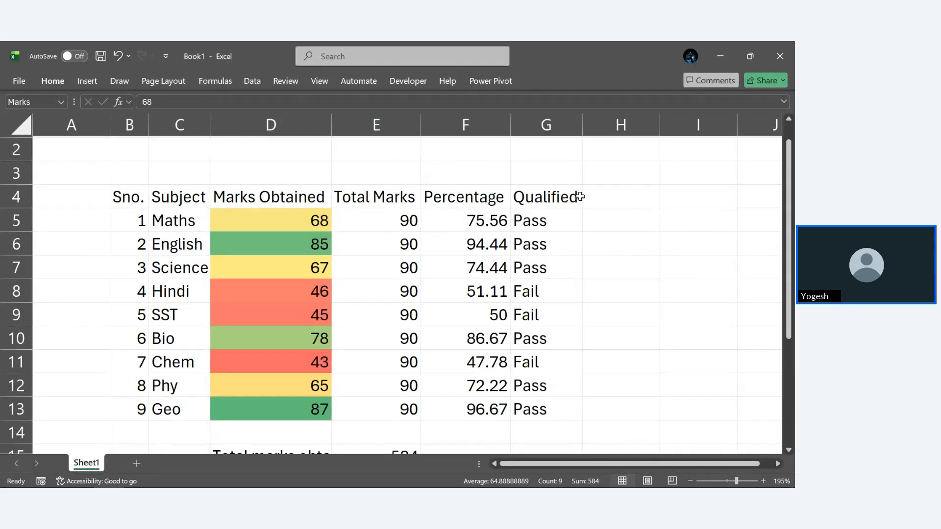
drag(784, 298, 784, 298)
click(725, 292)
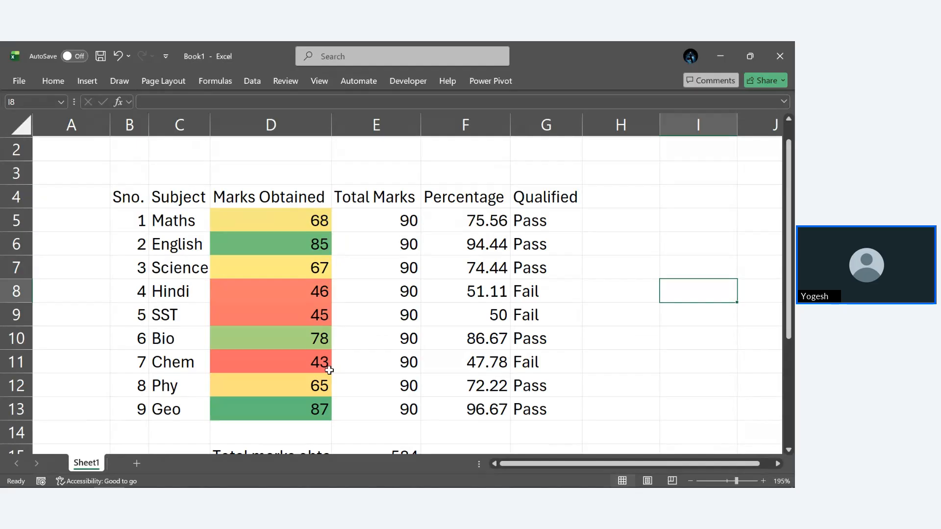
click(298, 338)
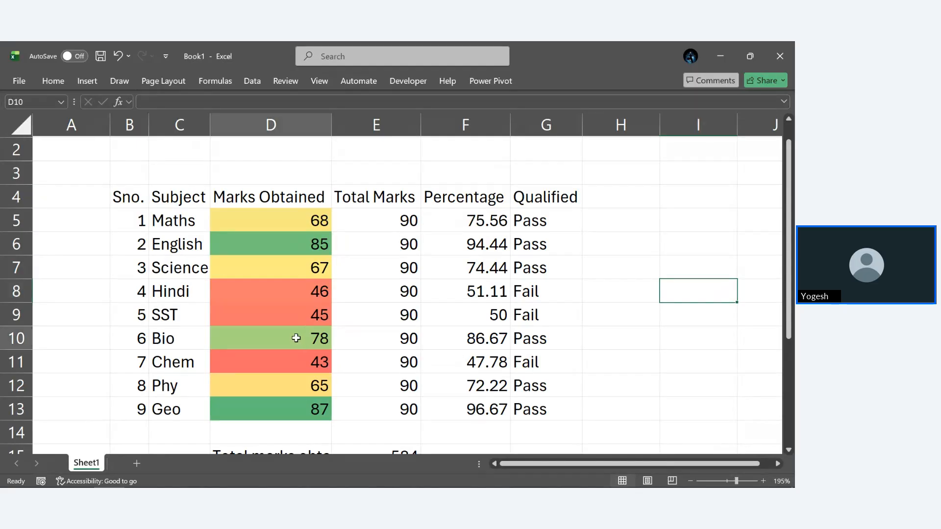
click(302, 415)
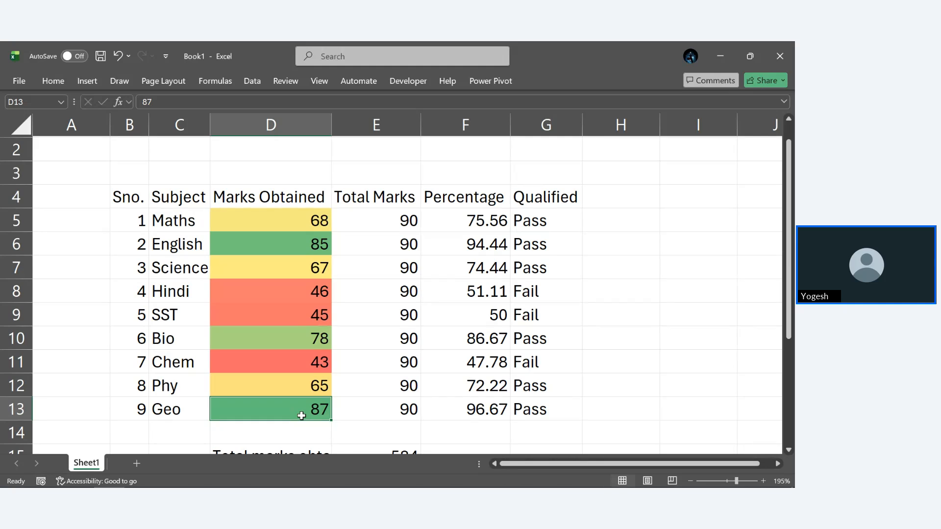
Apply blue gradient-fill data bars to the Percentage values in F5:F13
drag(485, 219, 488, 410)
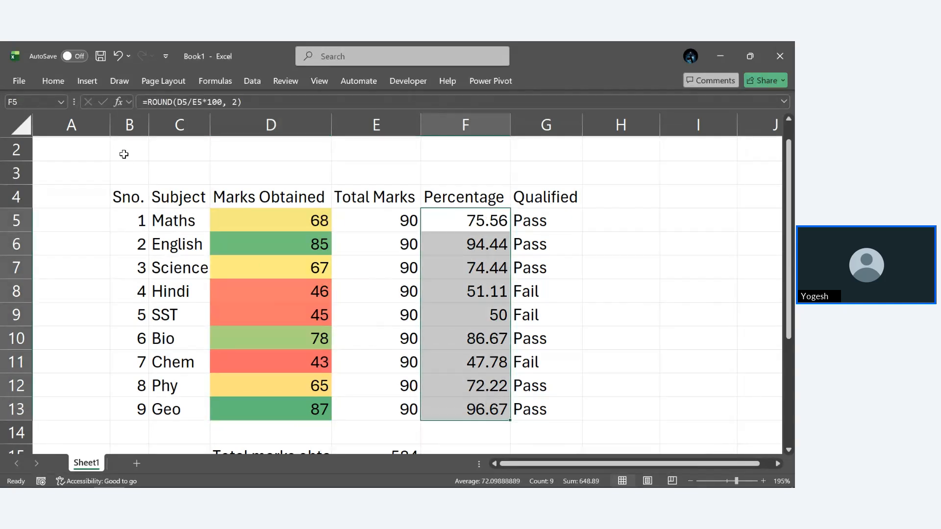
click(54, 80)
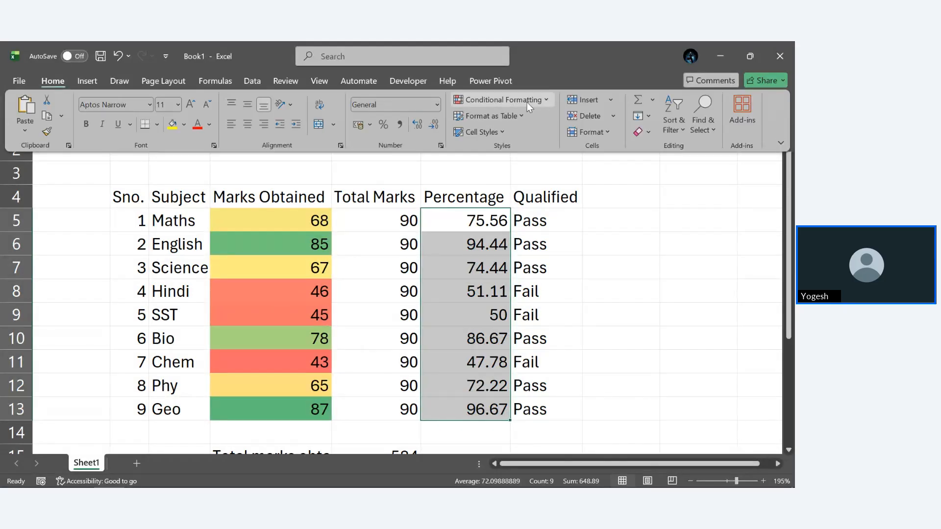
click(539, 103)
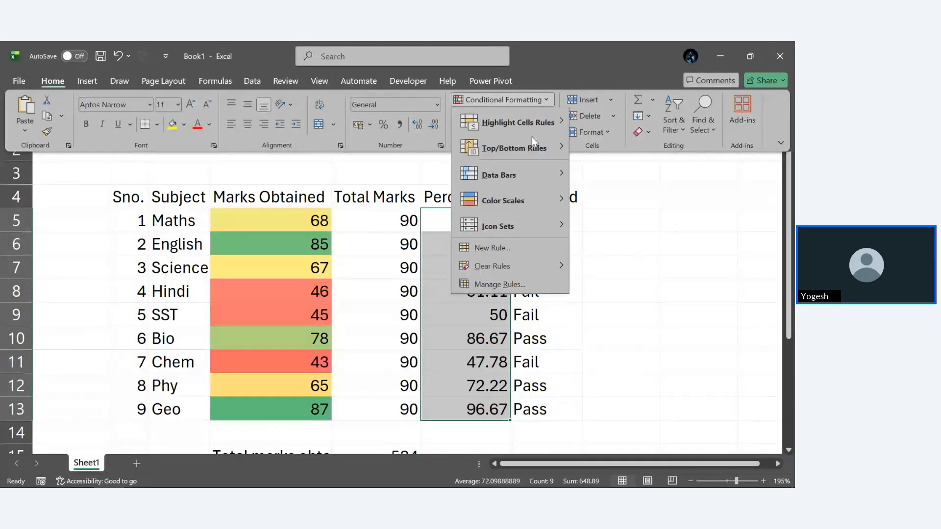
mouse_move(515, 169)
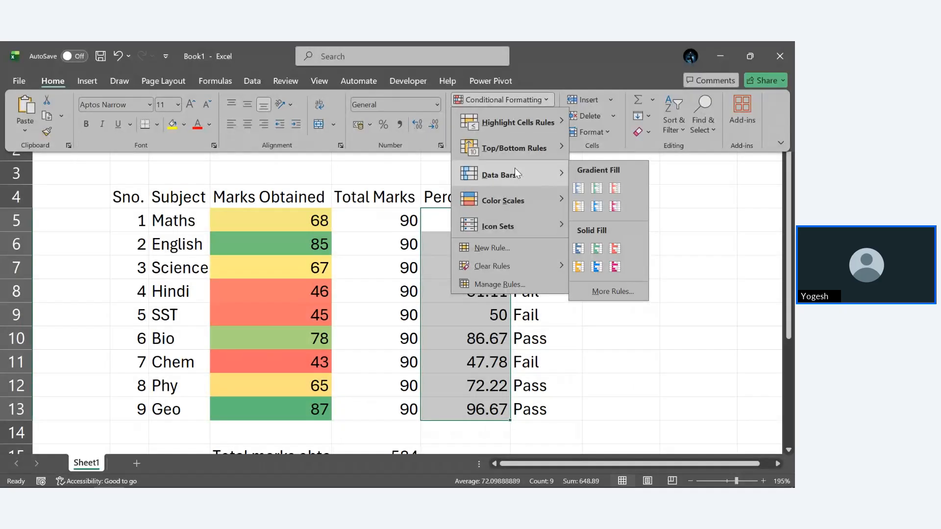
click(579, 187)
click(626, 253)
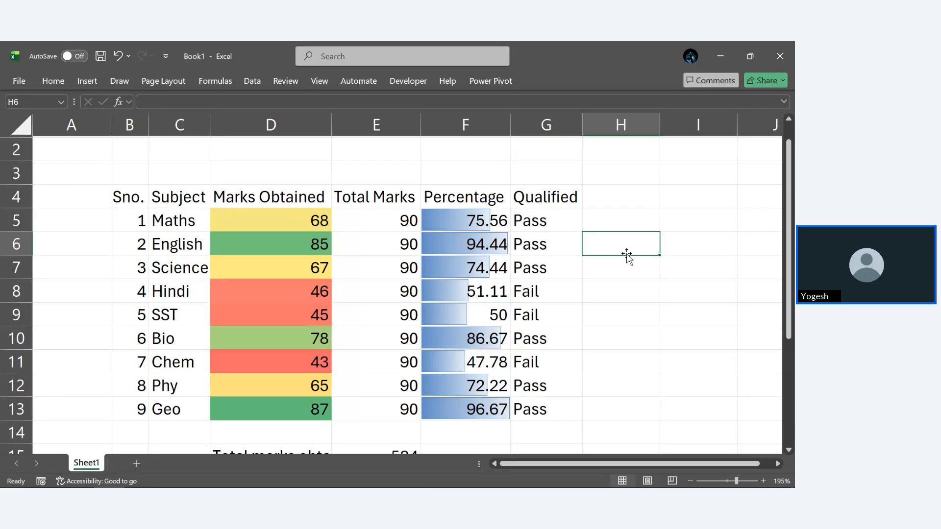
click(40, 80)
click(528, 96)
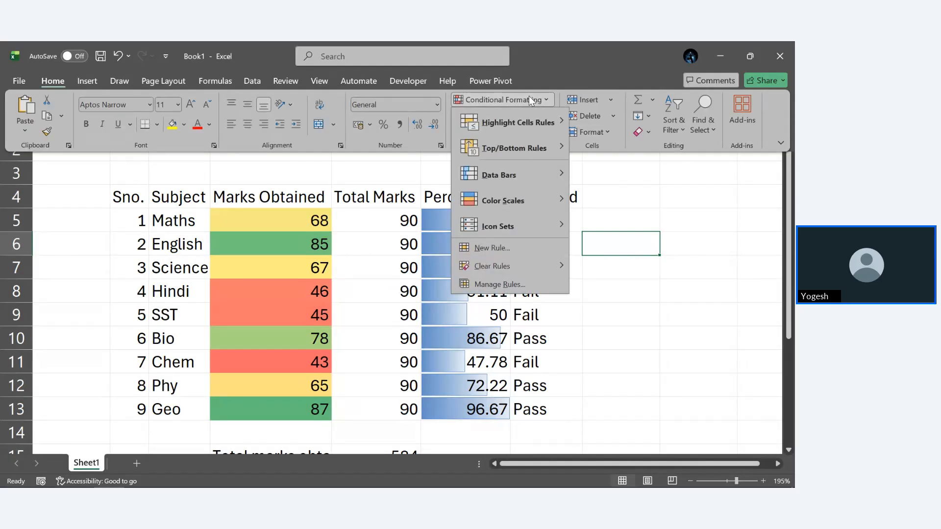
mouse_move(531, 172)
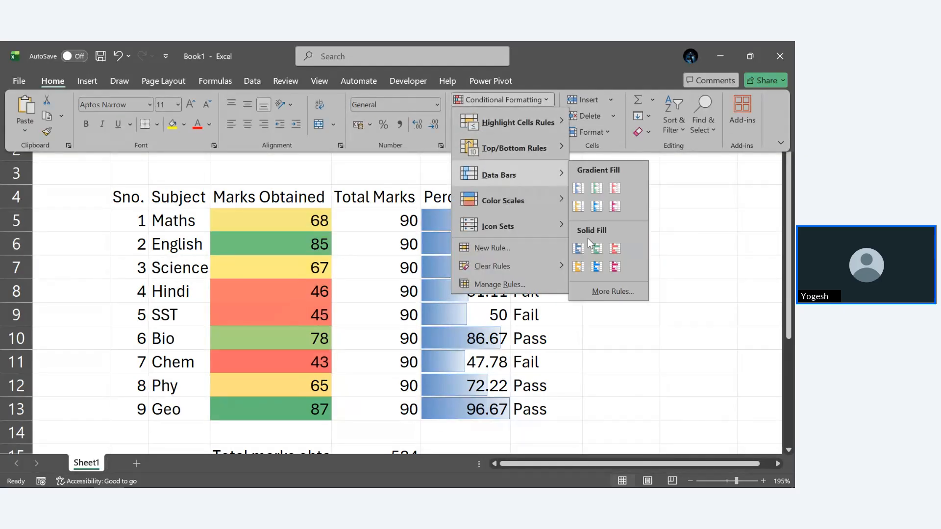
mouse_move(498, 202)
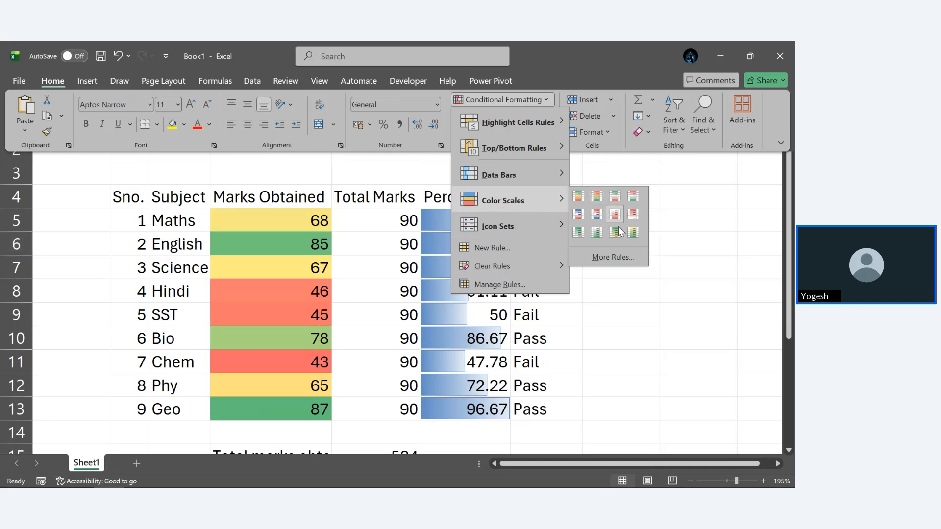
mouse_move(503, 228)
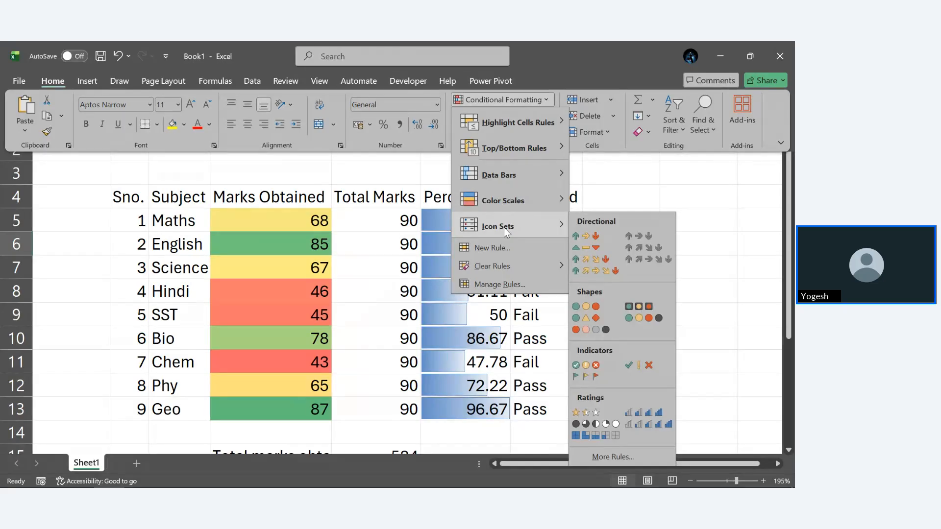
click(682, 167)
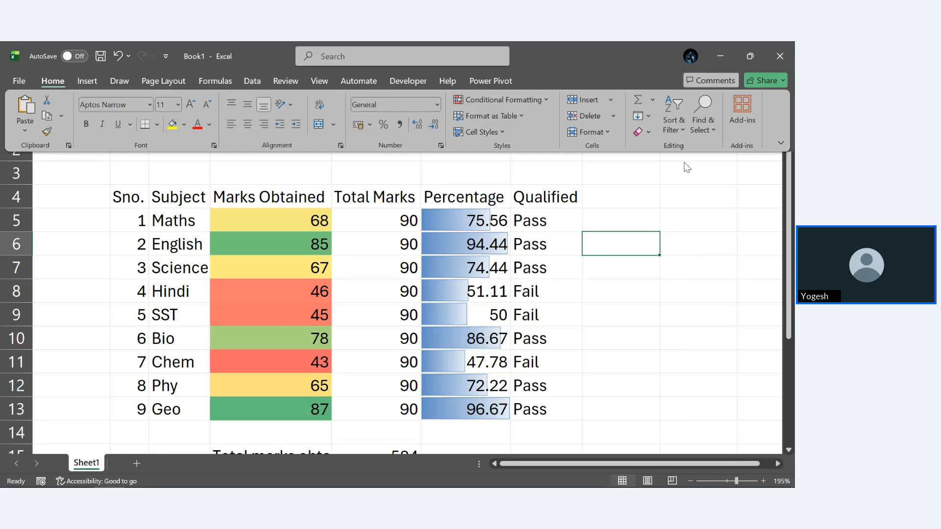
Start a new conditional formatting rule for the Qualified results in G5:G13 from the rules manager
click(537, 228)
drag(538, 228, 552, 405)
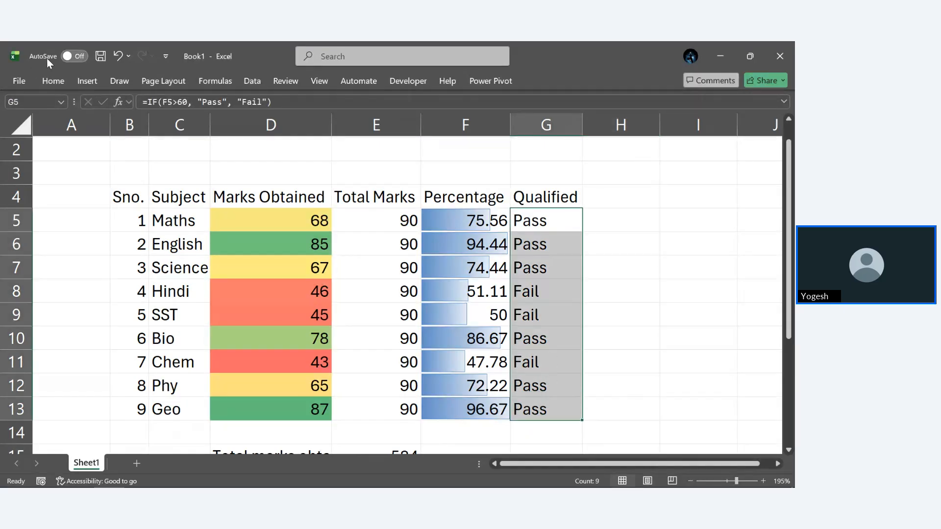
click(49, 78)
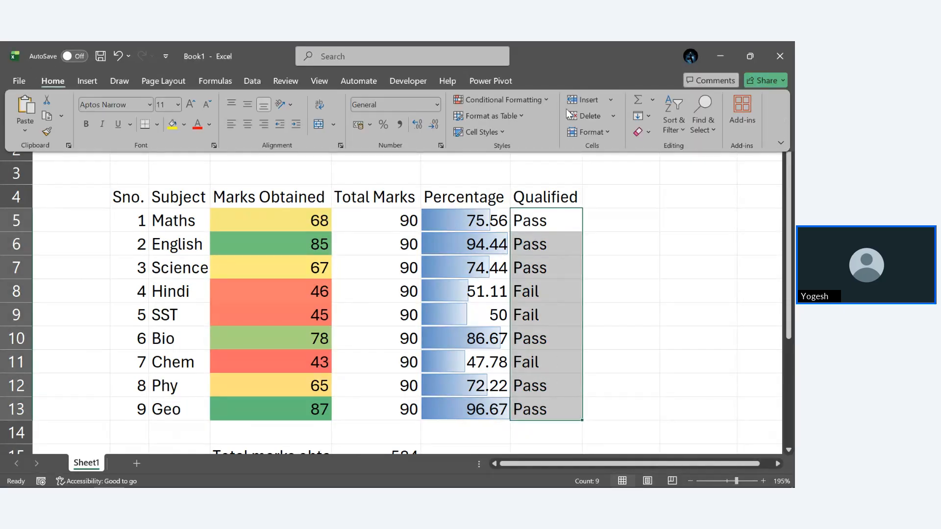
click(513, 99)
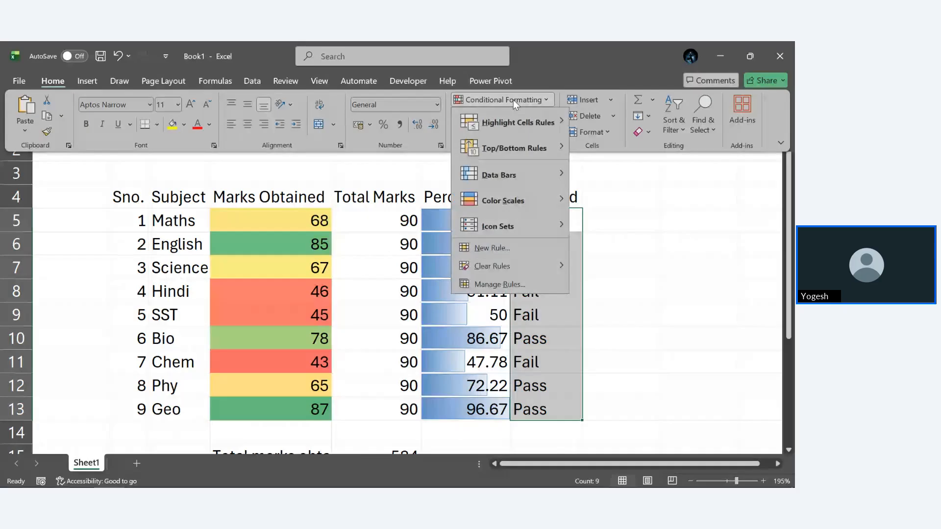
click(500, 284)
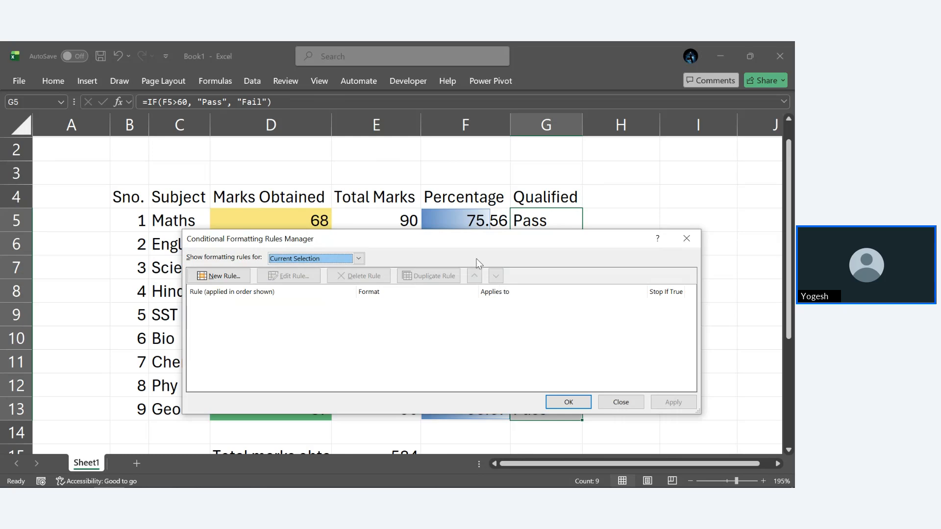
drag(459, 240, 438, 187)
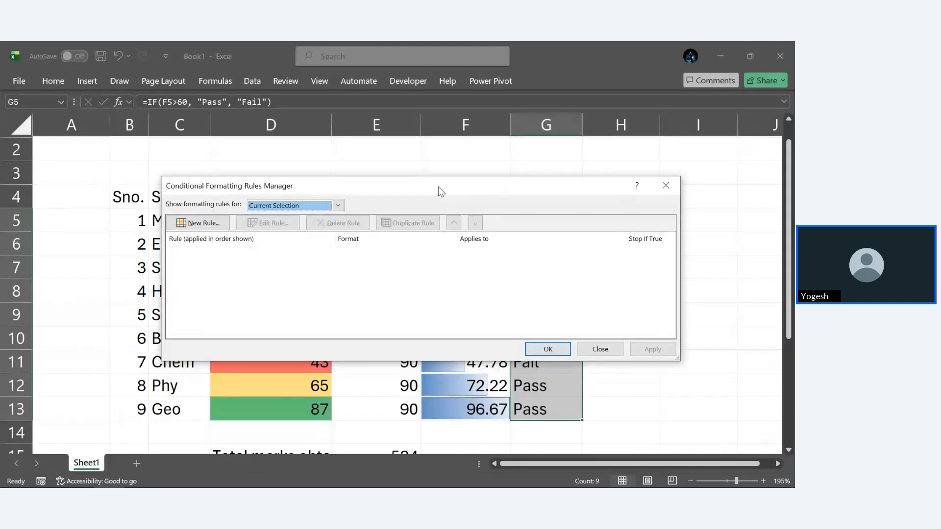
click(216, 224)
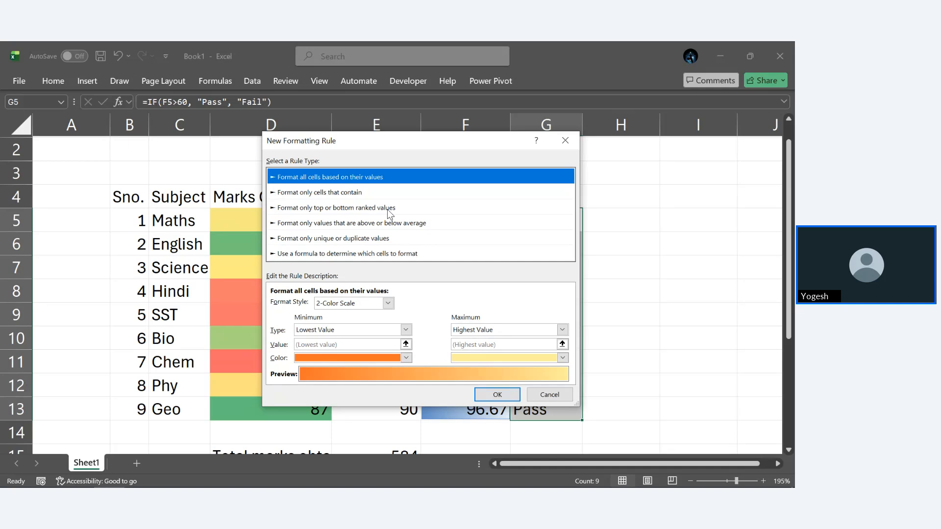
Set the rule to format only cells whose cell value is equal to "Pass"
click(342, 196)
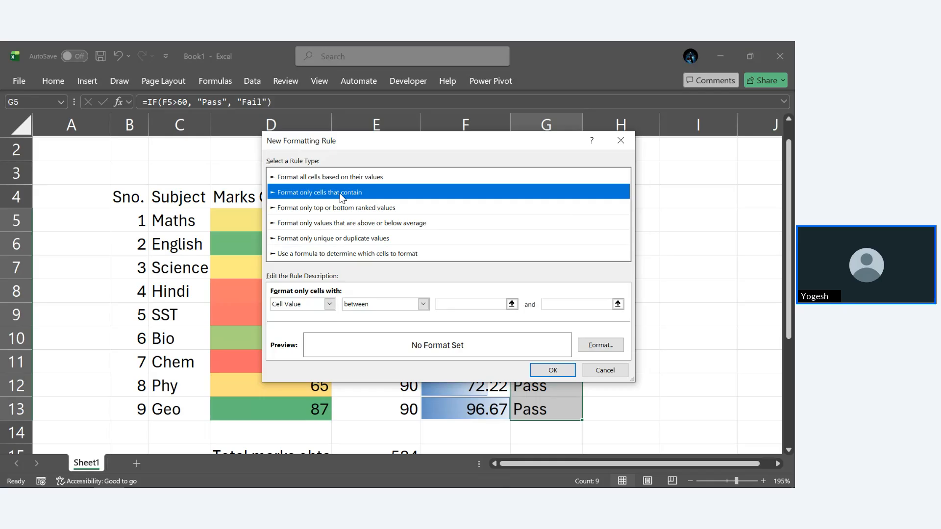
click(424, 304)
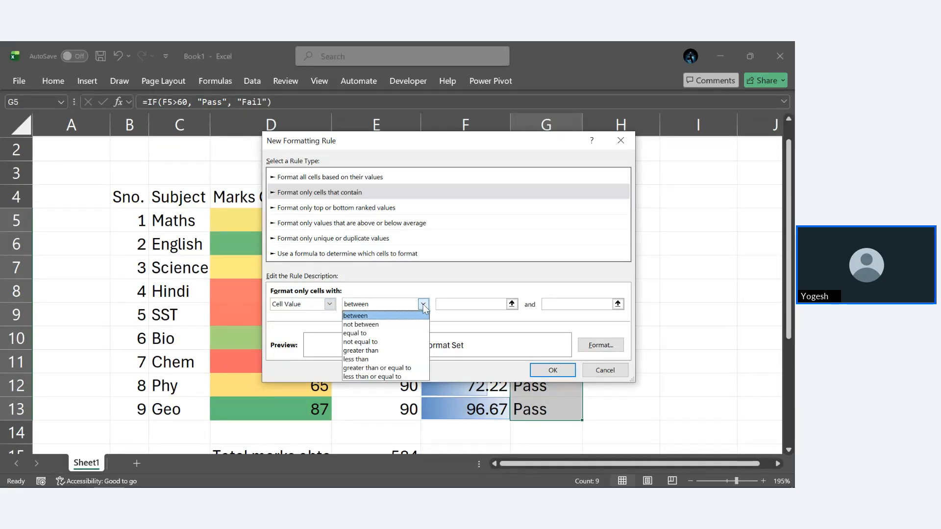
click(393, 333)
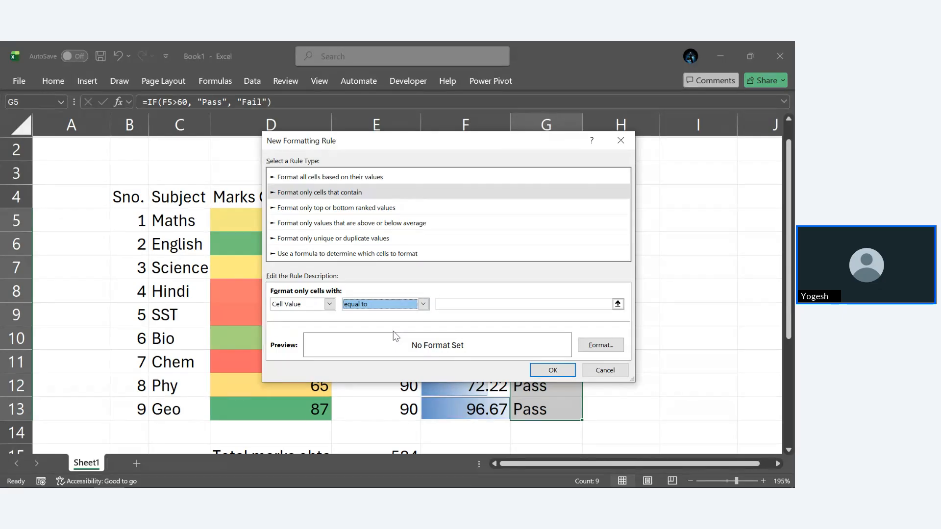
click(450, 307)
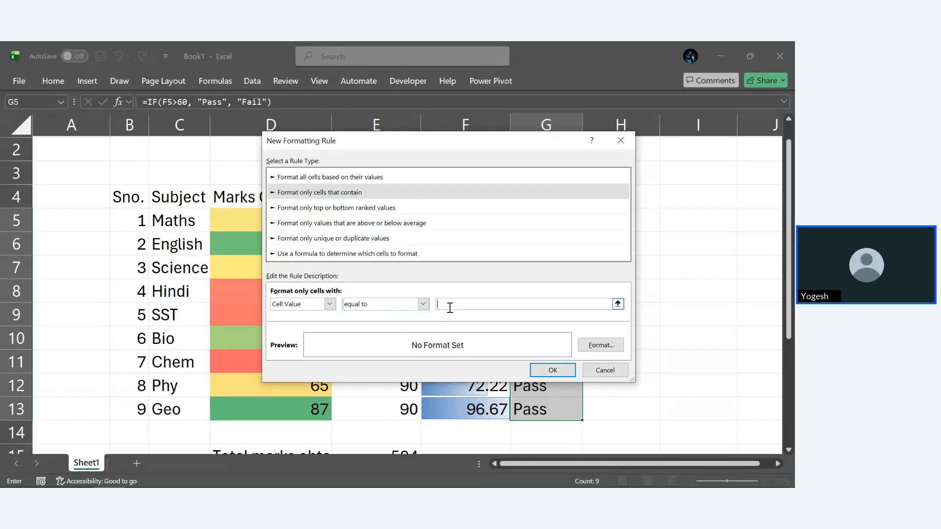
text(Pass)
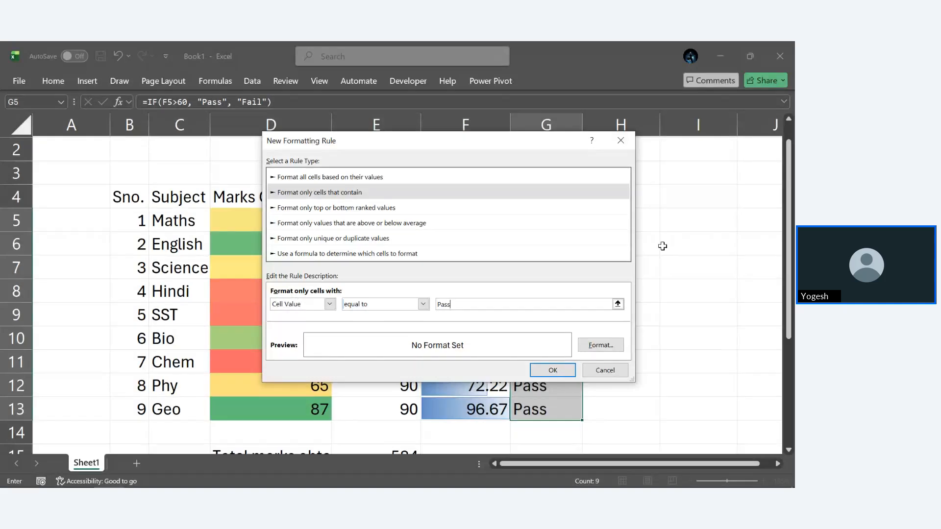
Give the "Pass" rule a green font color and apply it to the Qualified results in G5:G13
click(604, 346)
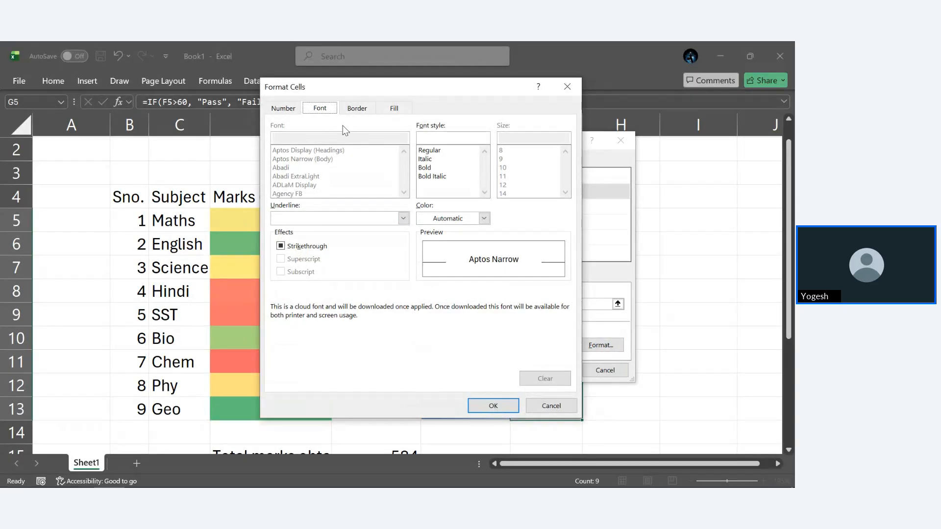
click(289, 112)
click(320, 112)
click(359, 111)
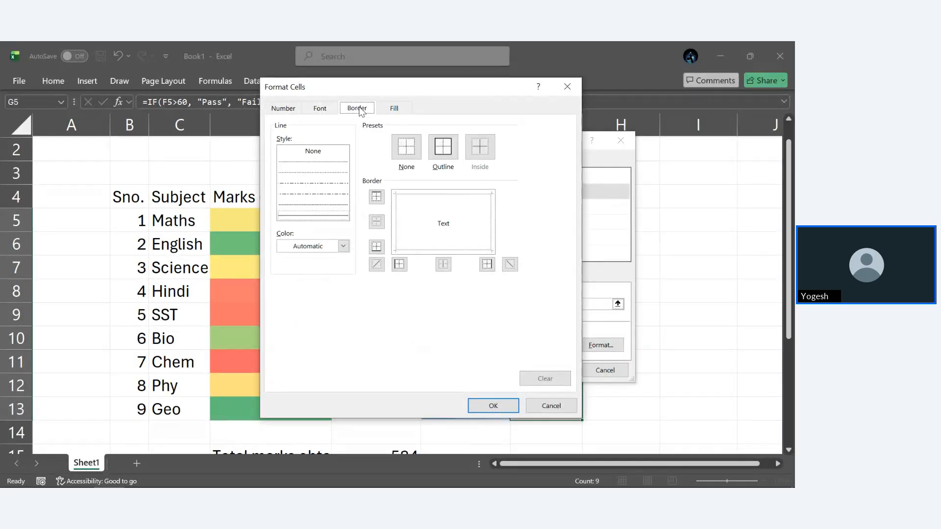
click(385, 109)
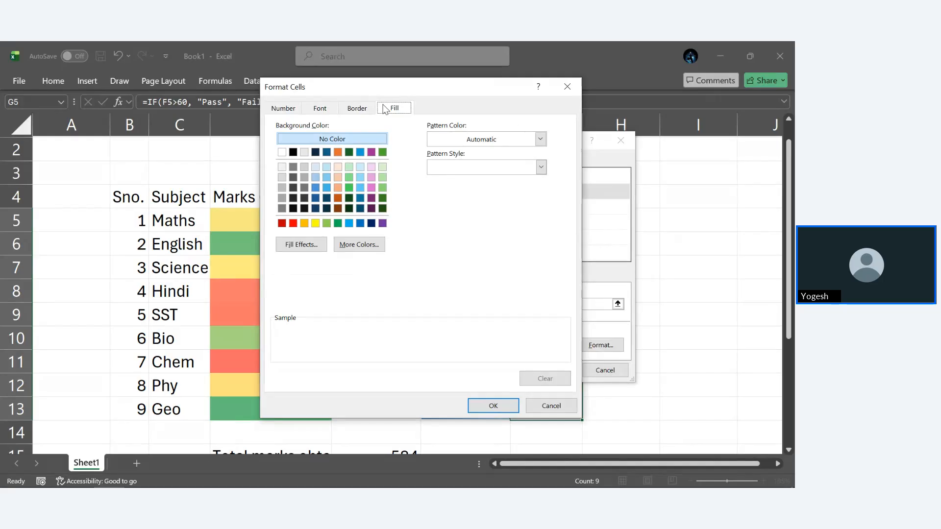
click(320, 108)
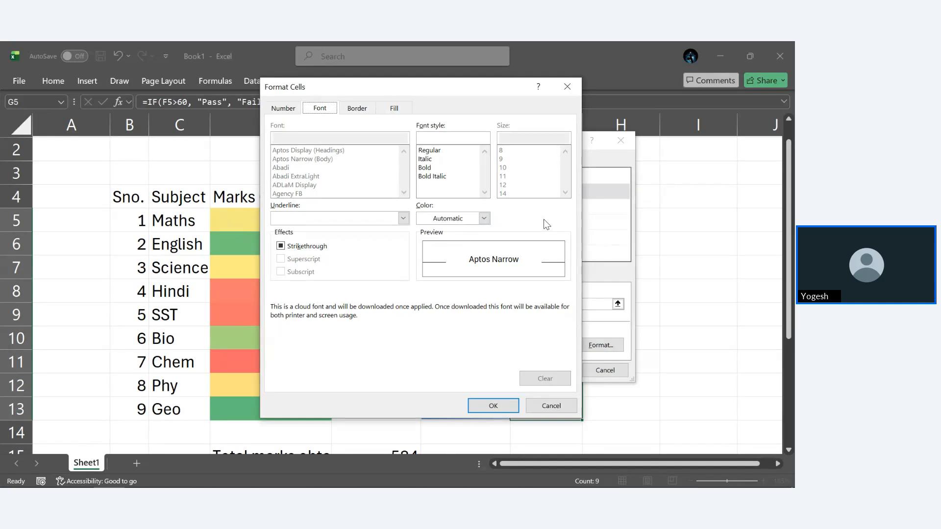
click(484, 219)
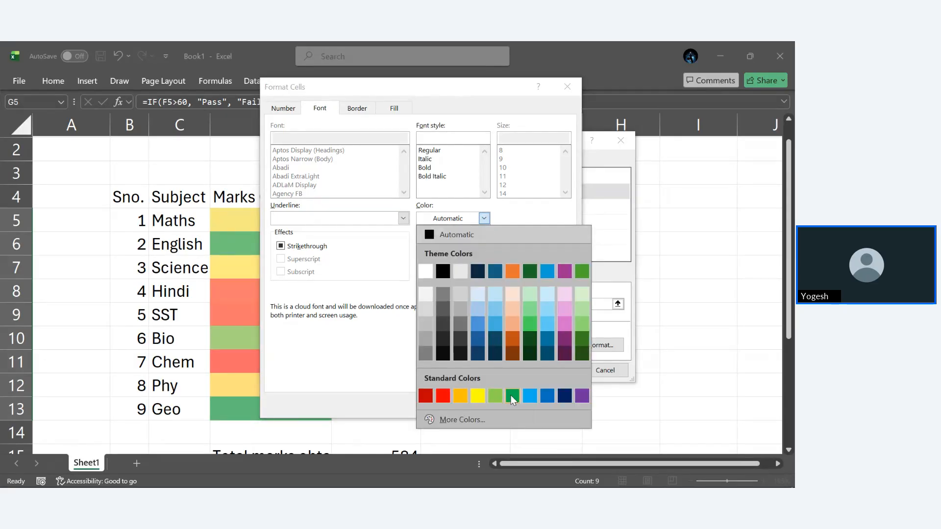
click(528, 324)
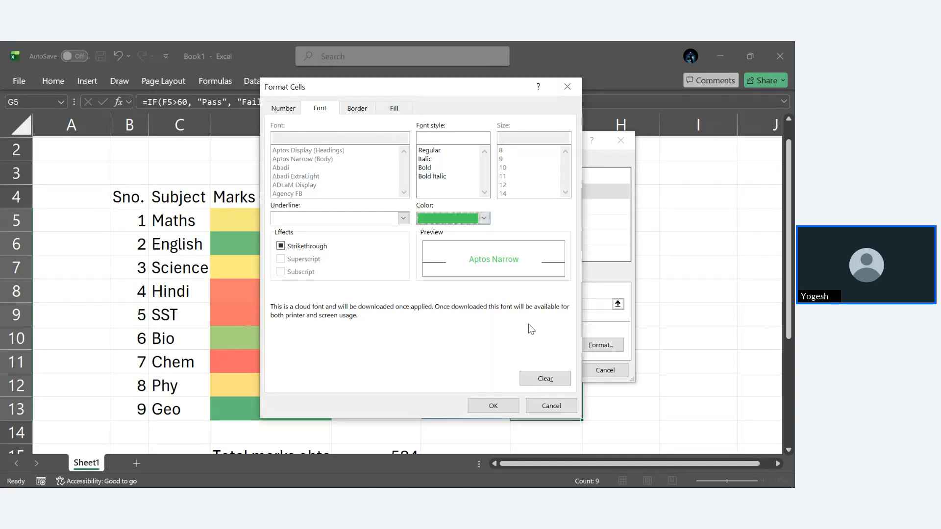
click(502, 405)
click(549, 373)
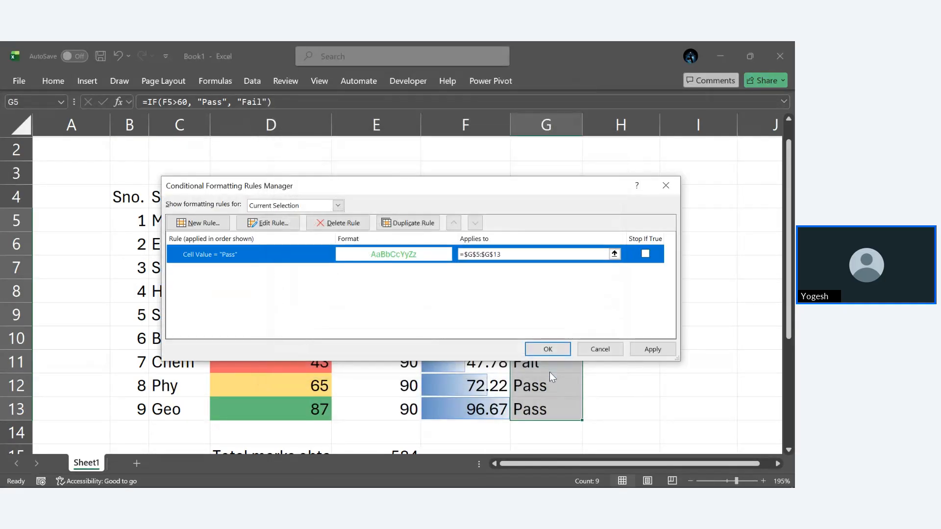
click(660, 351)
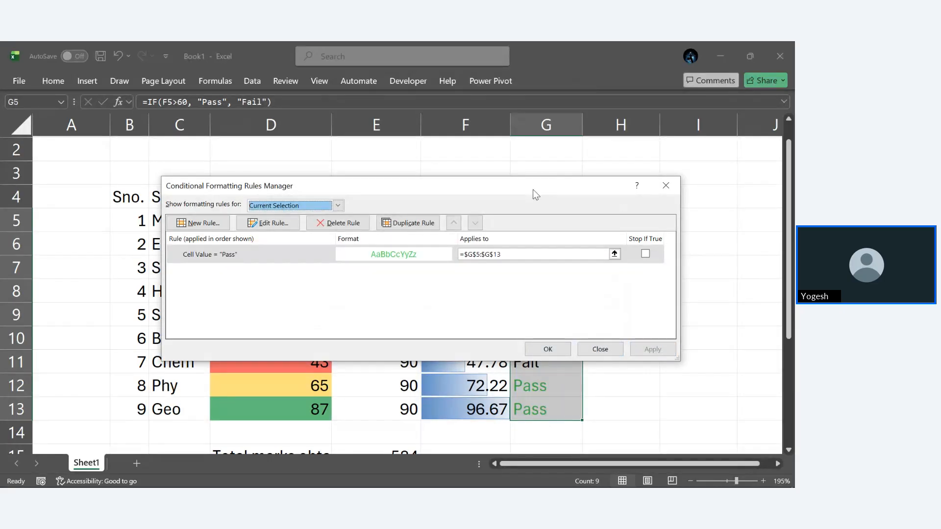
Create another rule for G5:G13 that formats only cells whose cell value is equal to "Fail"
drag(533, 190, 575, 214)
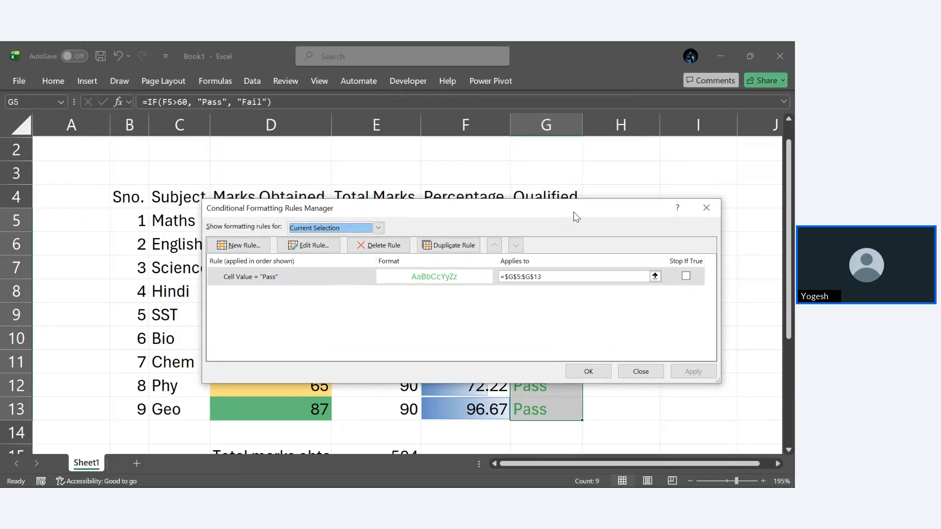
click(259, 247)
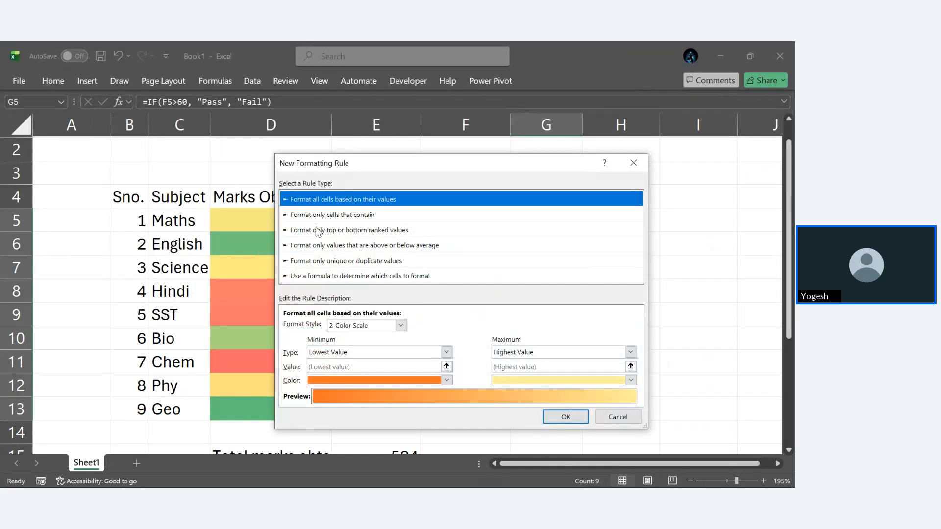
click(338, 216)
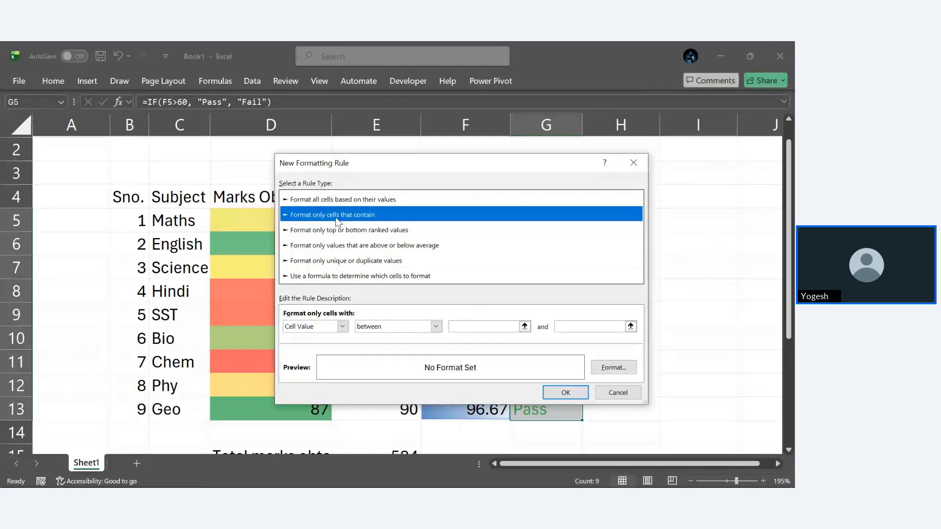
click(436, 327)
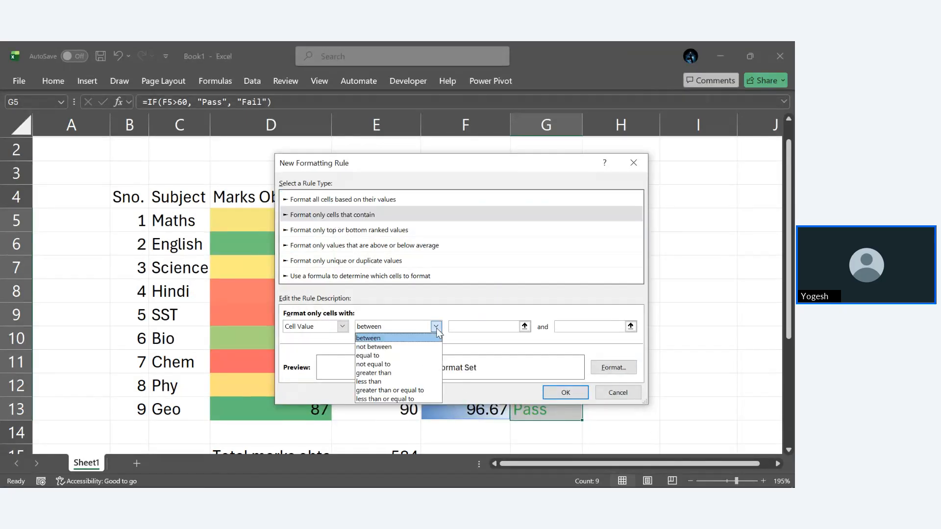
click(397, 355)
click(544, 328)
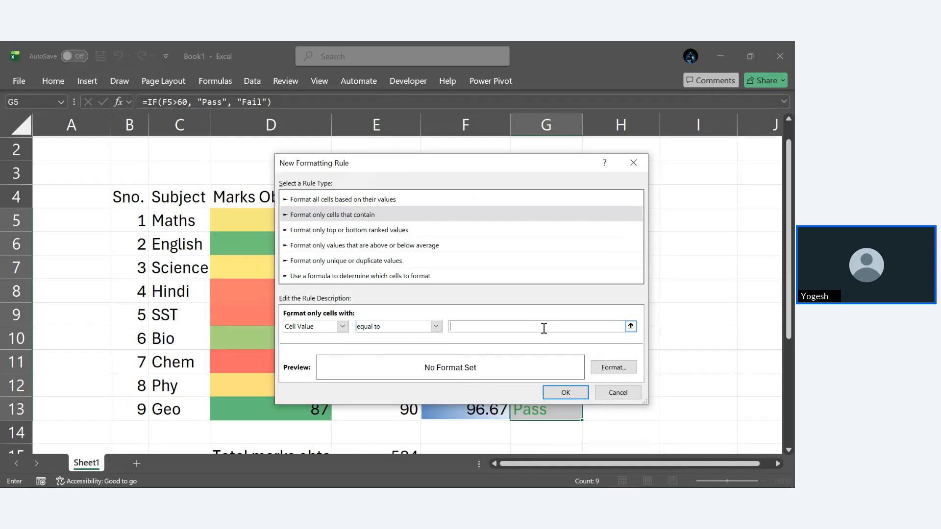
text(Fail)
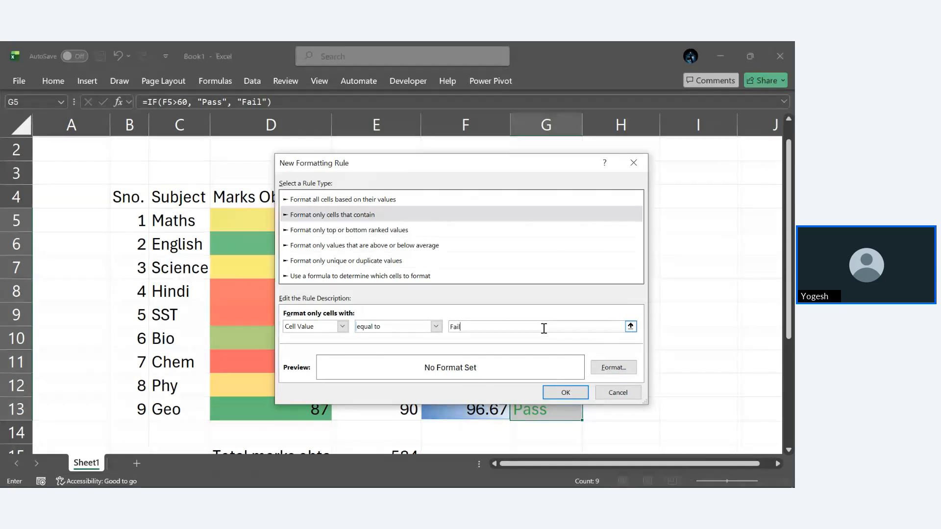
Give the "Fail" rule a red font color, apply both rules and close the rules manager
click(612, 370)
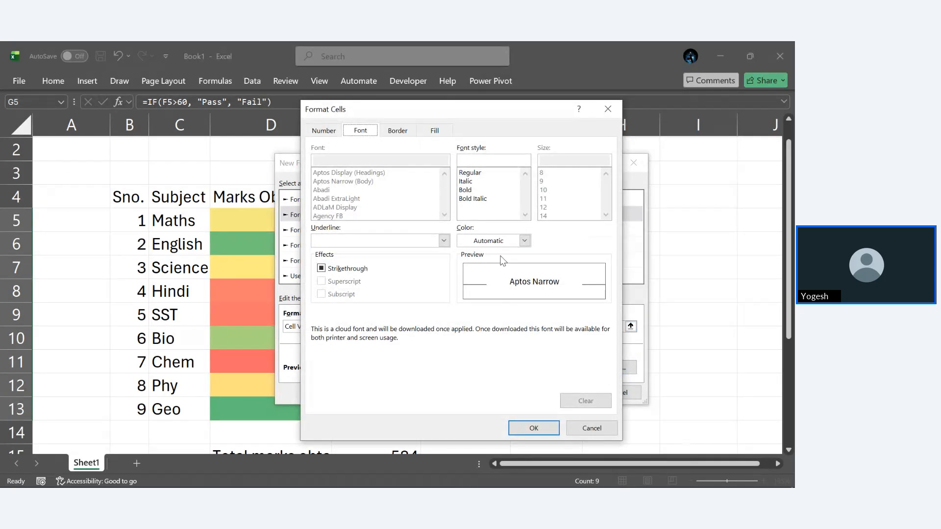
click(525, 241)
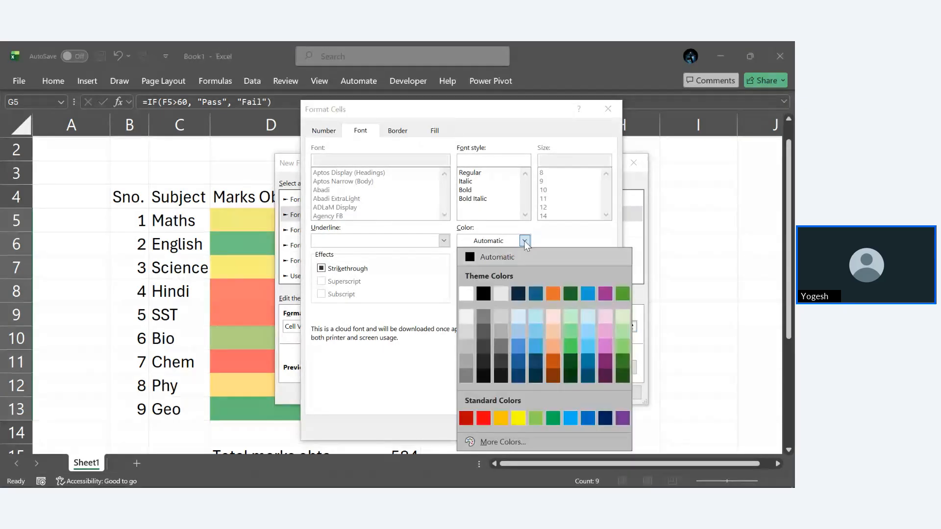
click(481, 417)
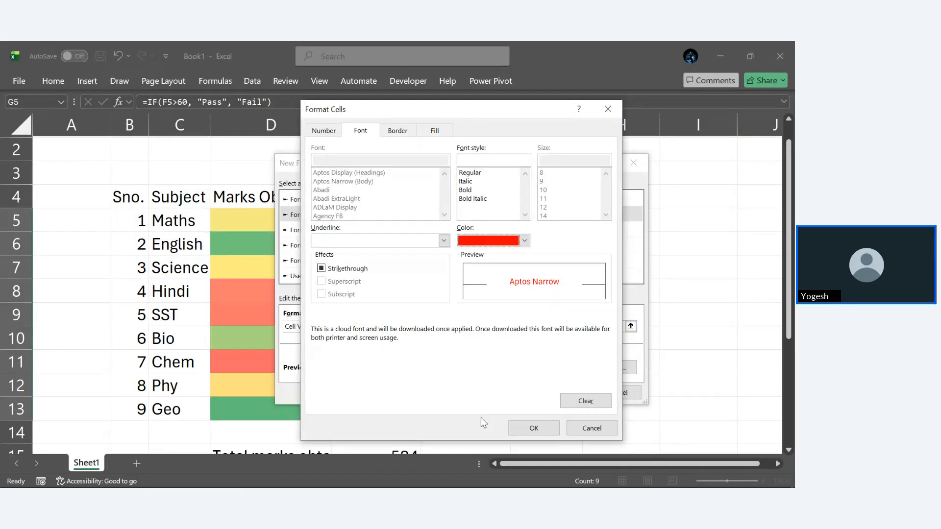
click(538, 427)
click(565, 393)
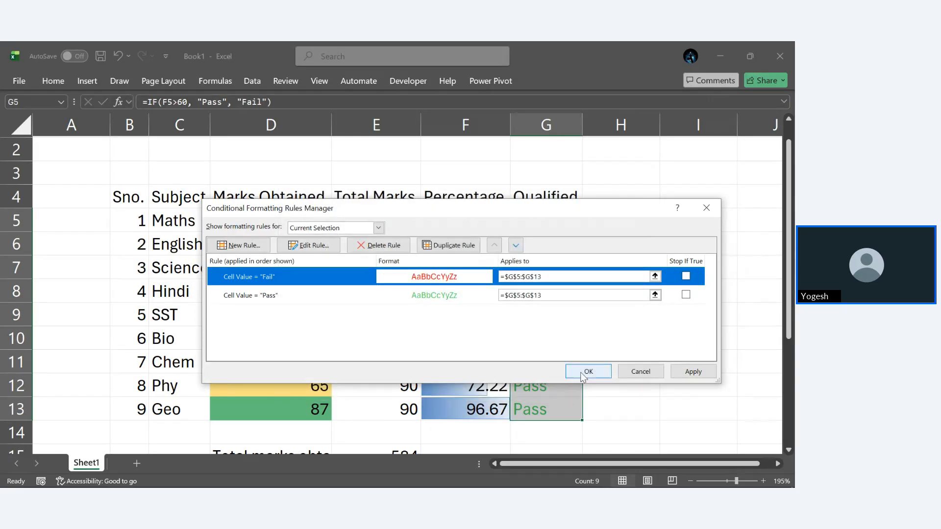
click(587, 372)
click(649, 367)
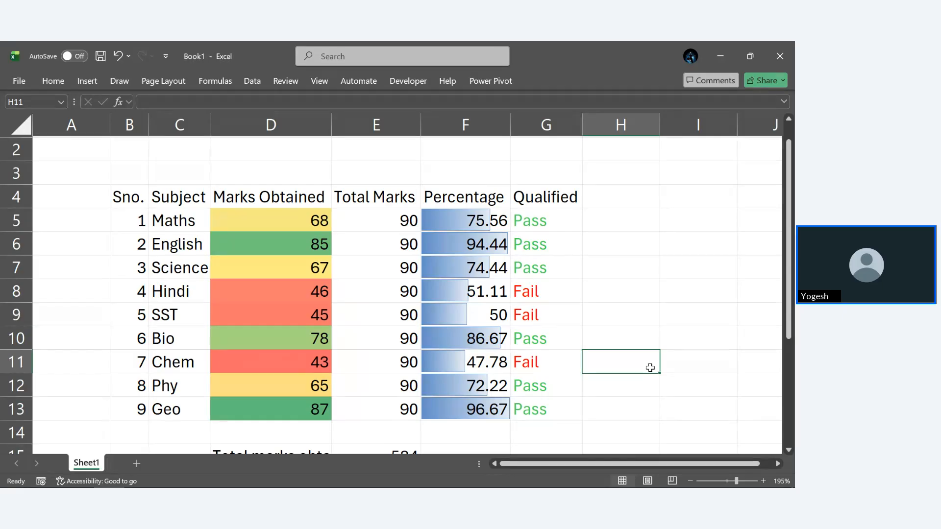
Insert a new column before Total Marks and enter the header "Practical Marks" in E4
scroll(650, 367, down, 1)
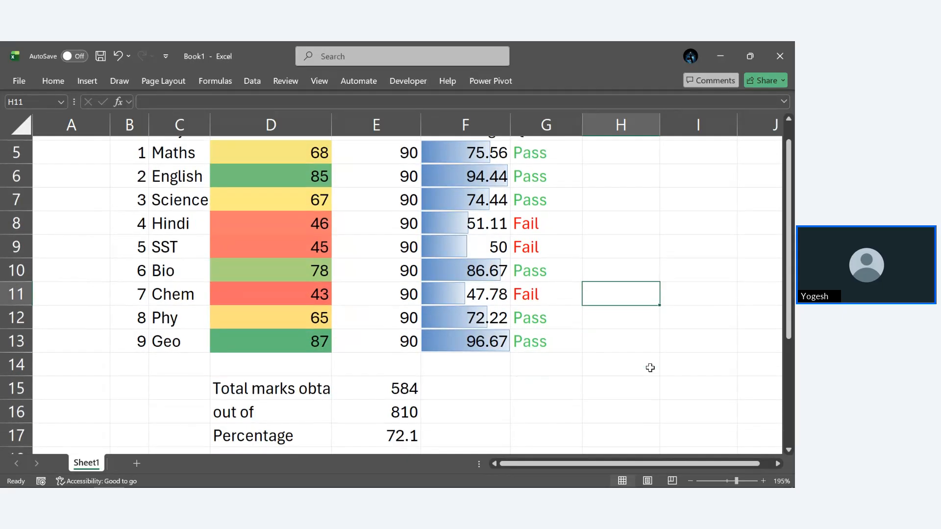
scroll(650, 368, up, 1)
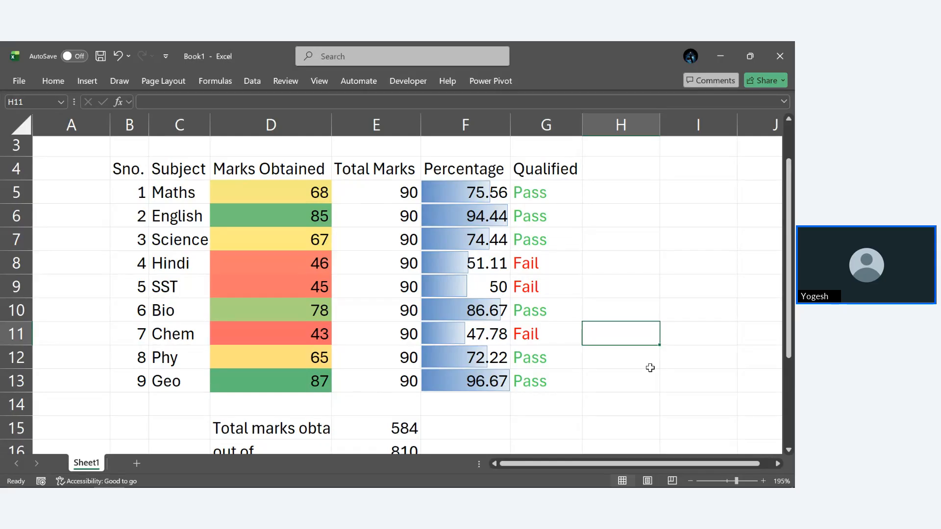
click(412, 120)
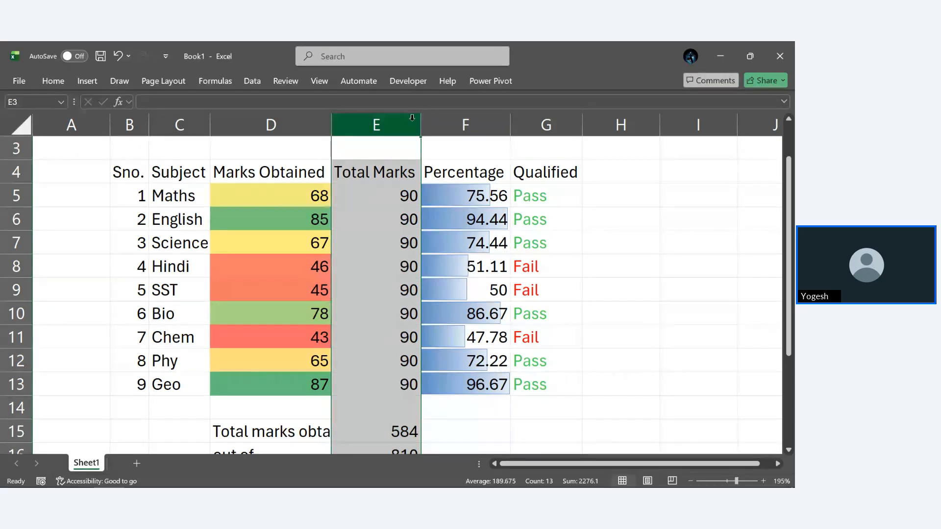
right_click(412, 118)
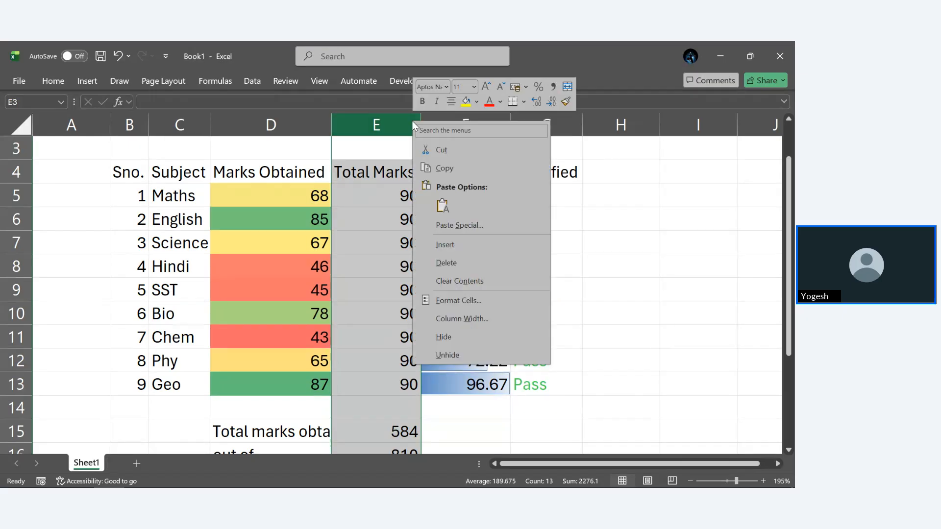
click(472, 248)
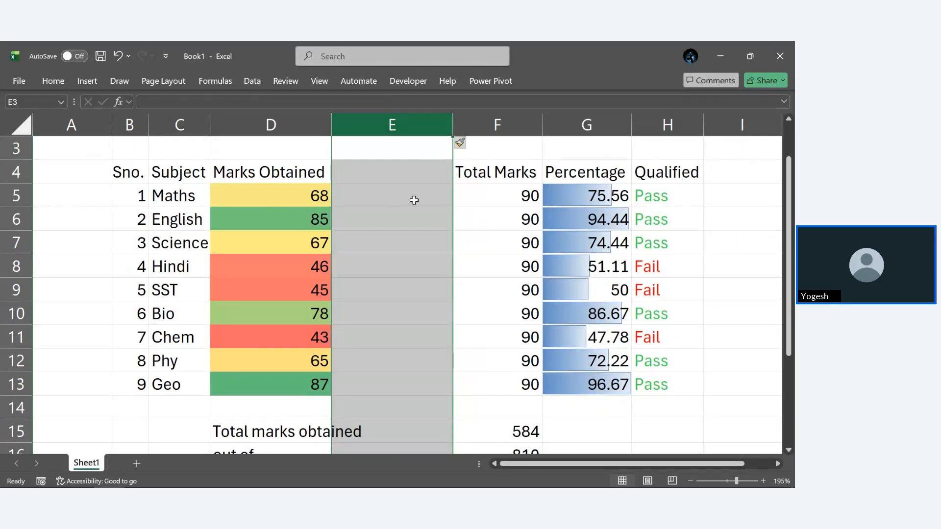
click(408, 172)
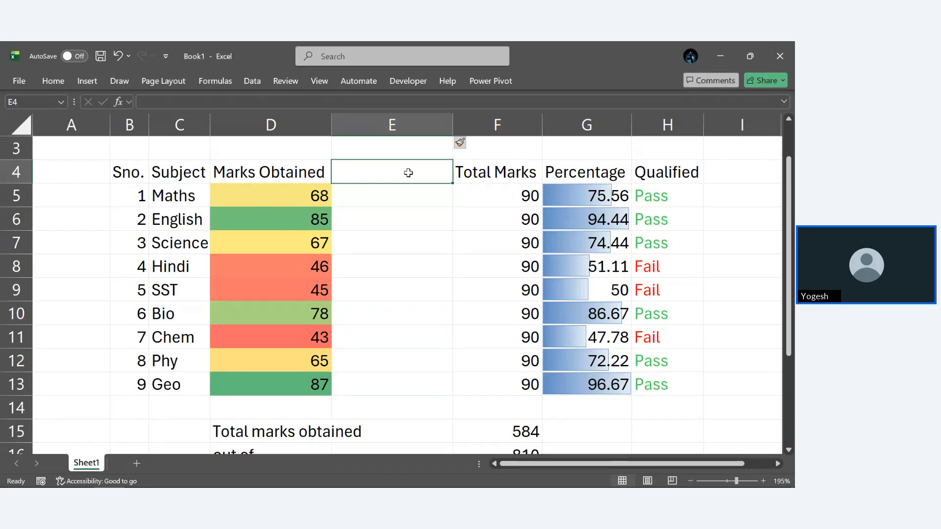
text(Prac)
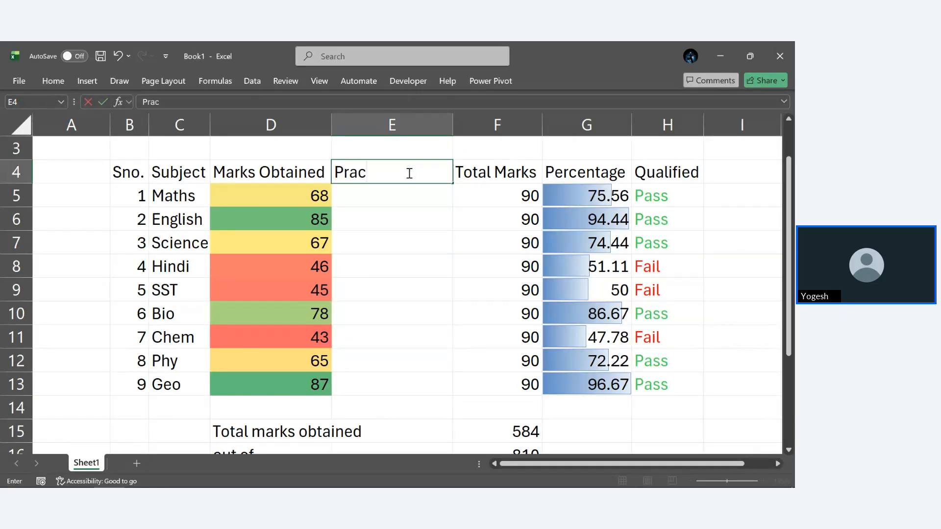
text(tical Marks)
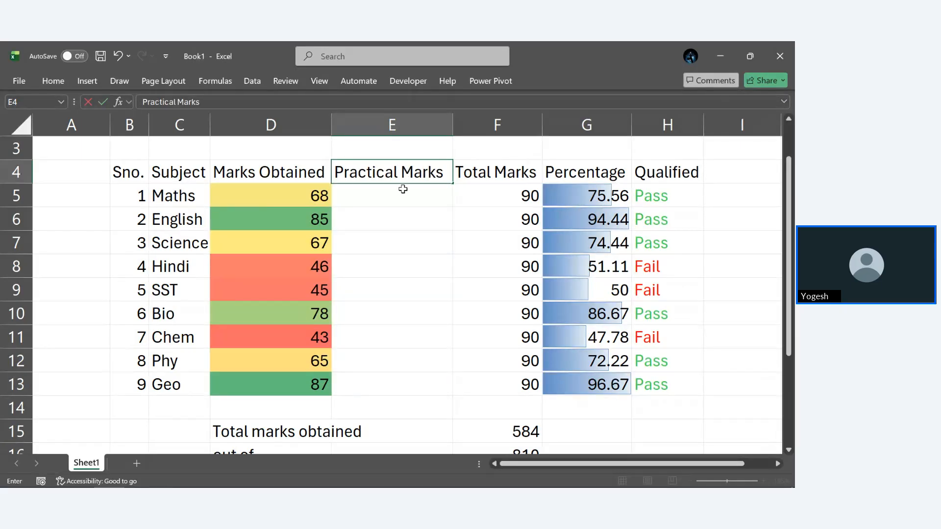
Enter the practical marks 4, 6, 3, 5, 2, 5, 2, 7 and 9 in E5:E13 for Maths through Geo
click(402, 194)
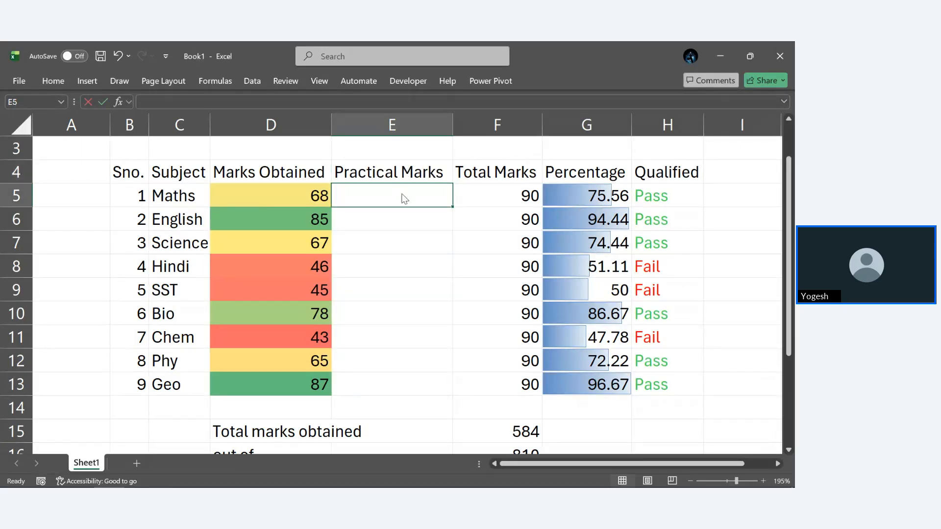
text(4)
key(Return)
text(6)
key(Return)
text(3)
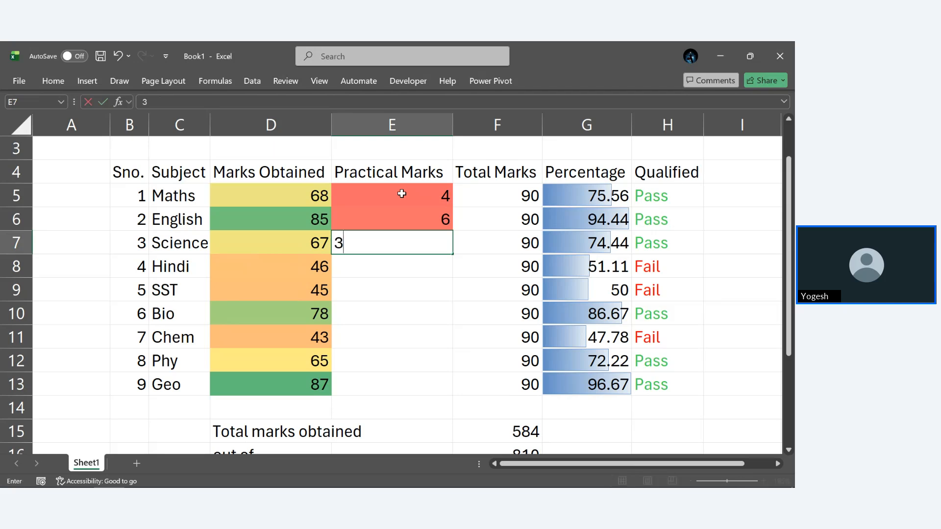
key(Return)
text(5)
key(Return)
text(2)
key(Return)
text(5)
key(Return)
text(2)
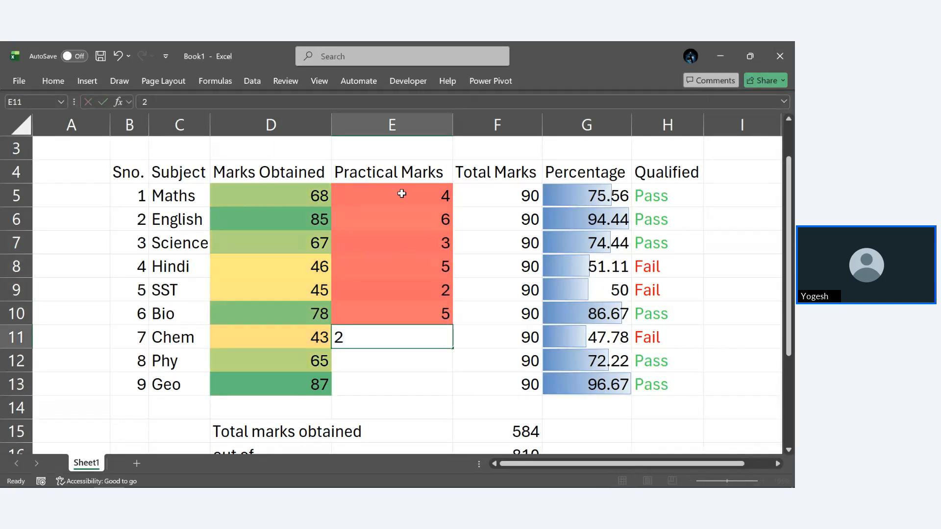
key(Return)
text(42)
key(Return)
key(Up)
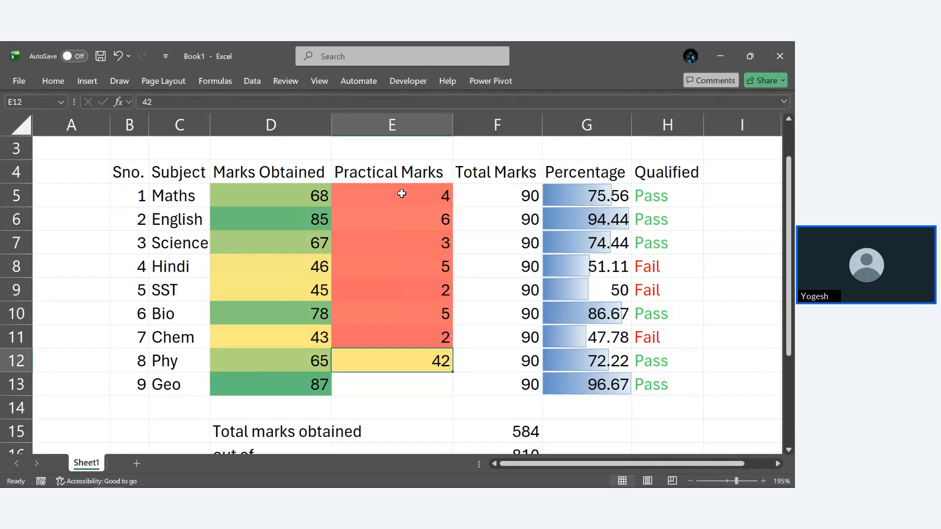
key(BackSpace)
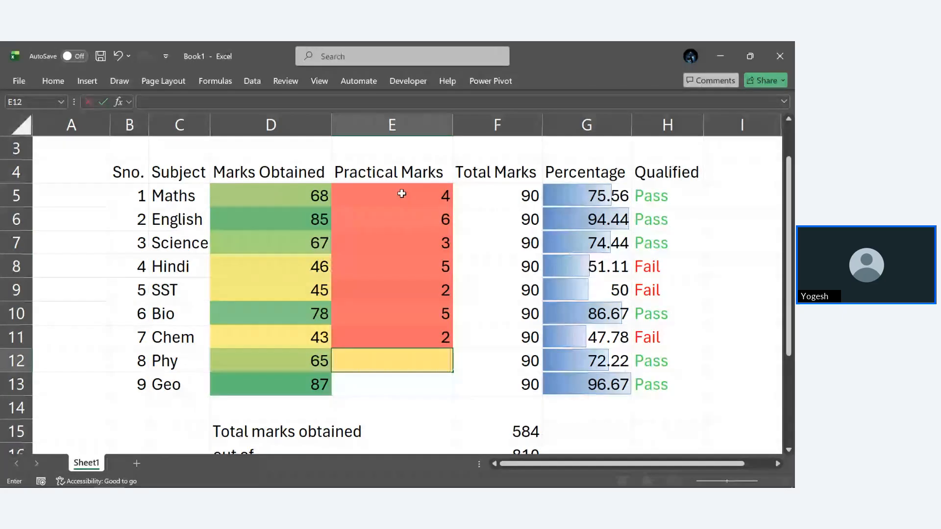
text(7)
key(Return)
text(9)
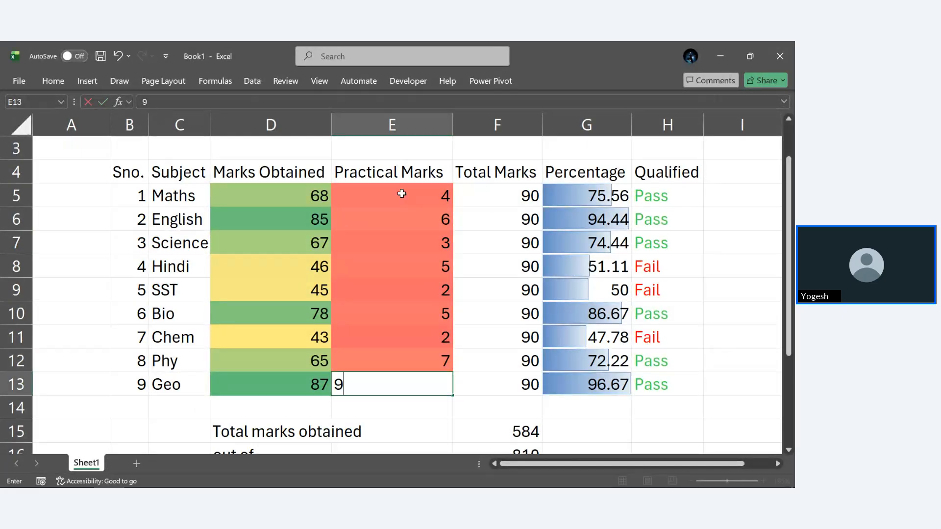
key(Return)
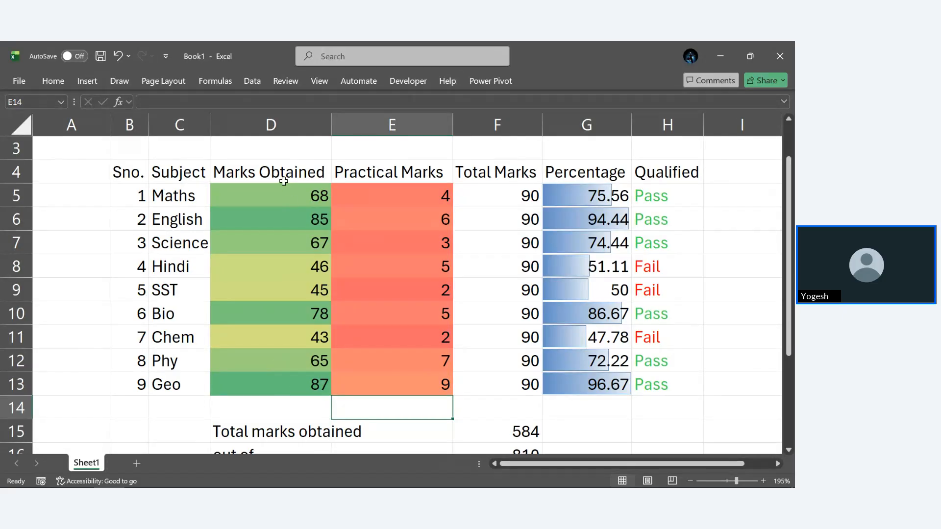
click(53, 81)
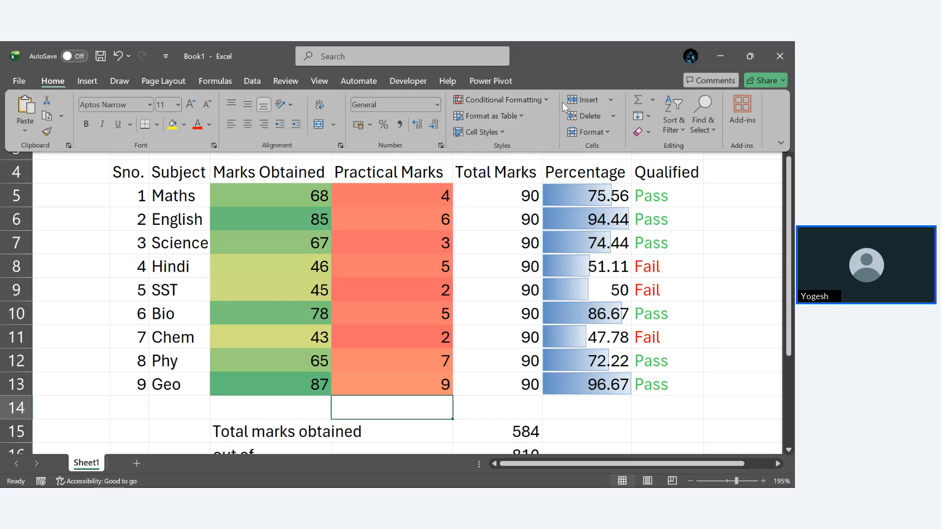
click(537, 100)
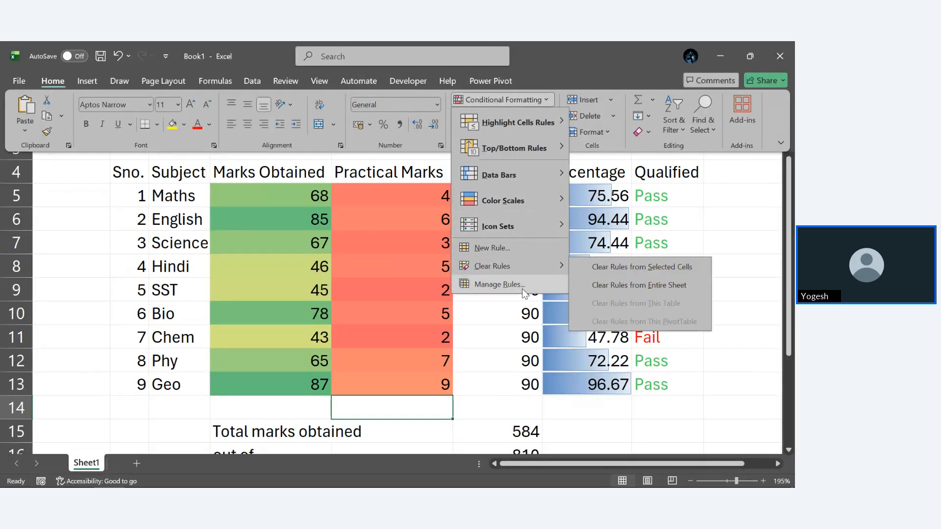
key(Escape)
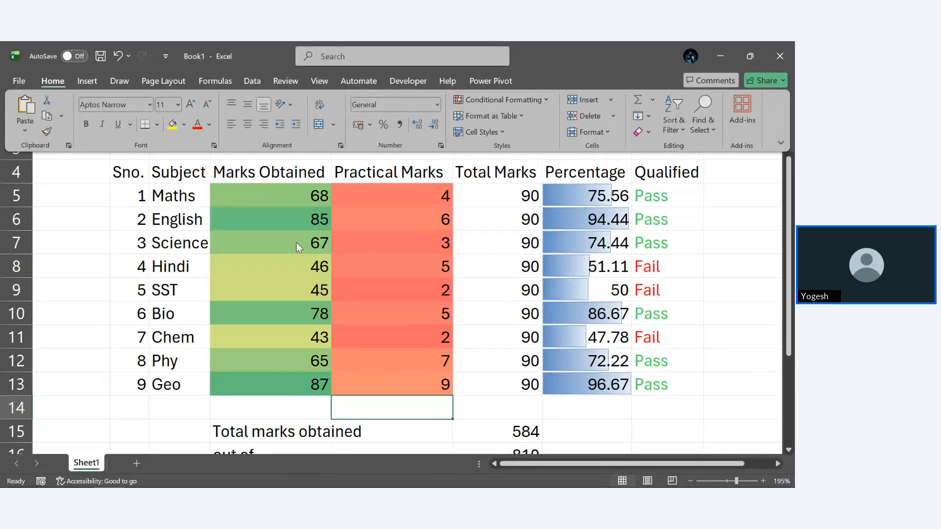
click(259, 192)
click(260, 191)
drag(260, 190, 457, 350)
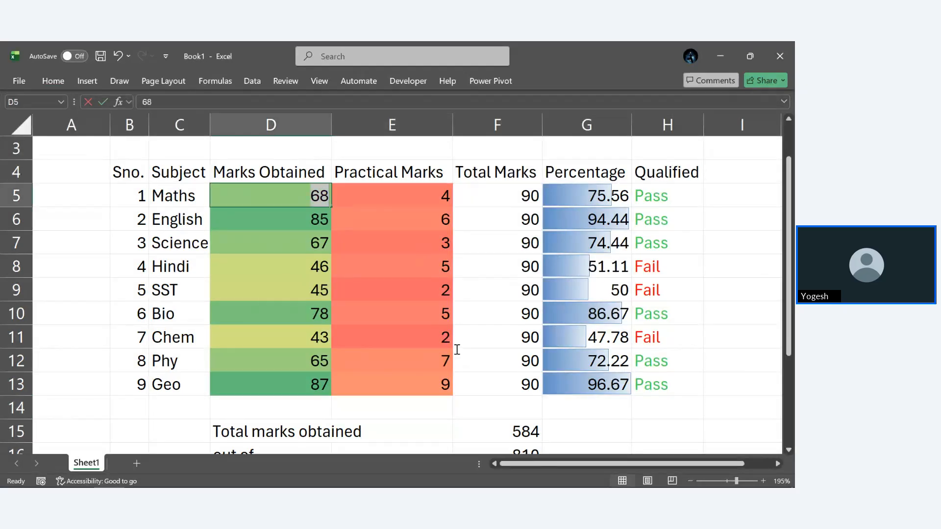
click(337, 293)
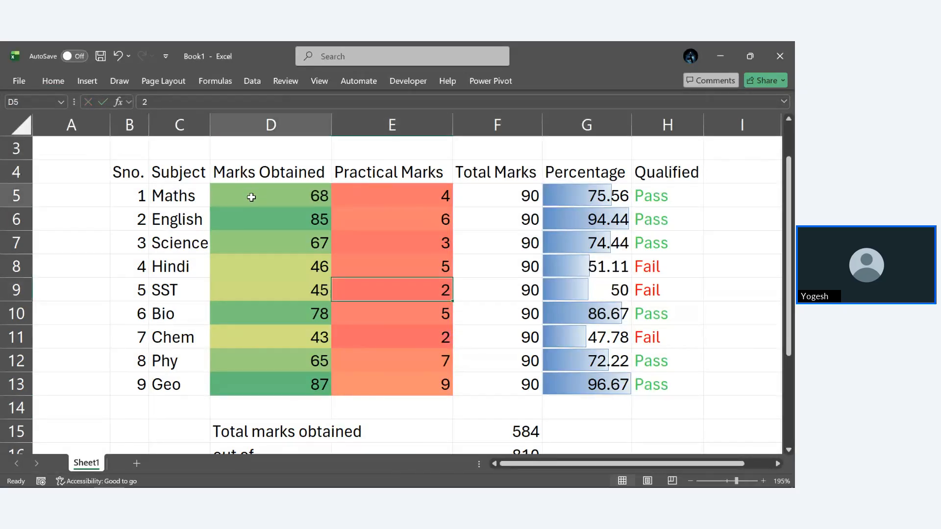
Restrict the graded color scale rule on D5:E13 so that it applies only to the Marks Obtained cells D5:D13
mouse_move(252, 196)
mouse_down()
mouse_move(290, 234)
mouse_move(391, 386)
mouse_up()
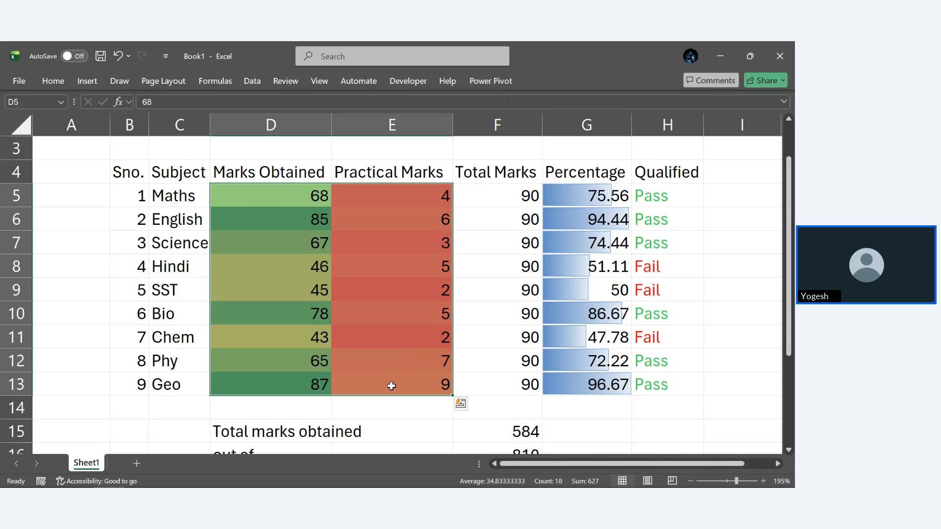
click(53, 81)
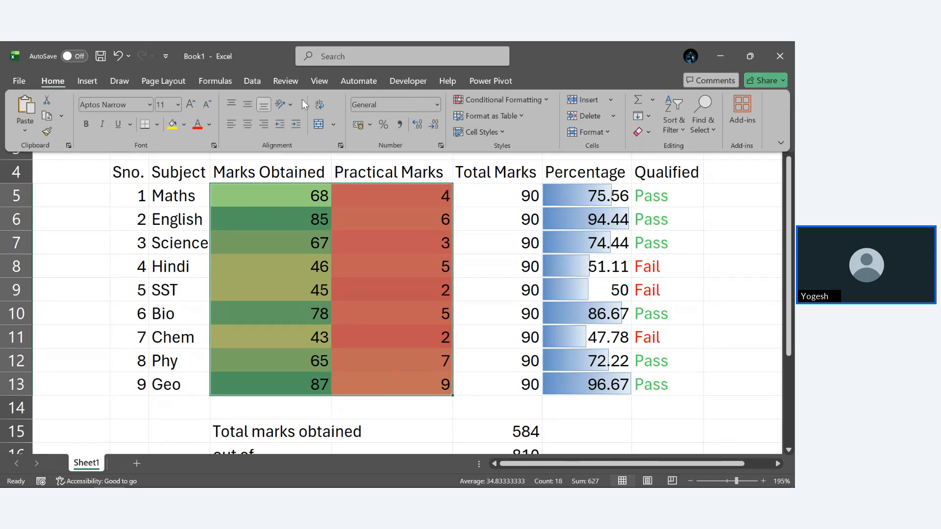
click(454, 101)
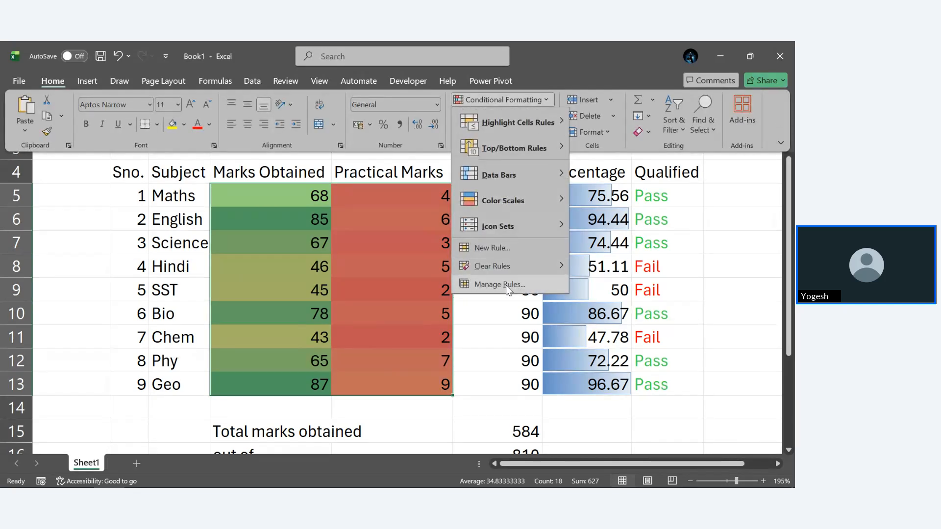
click(506, 285)
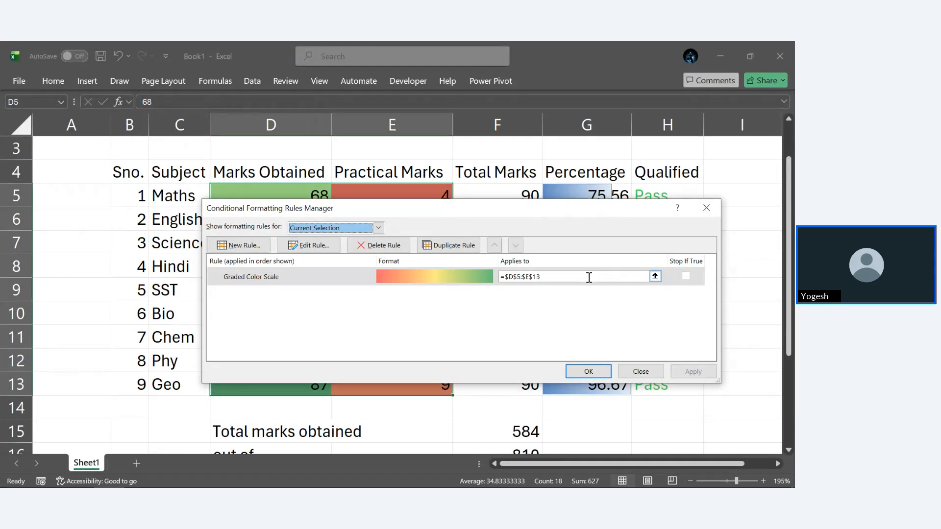
click(656, 277)
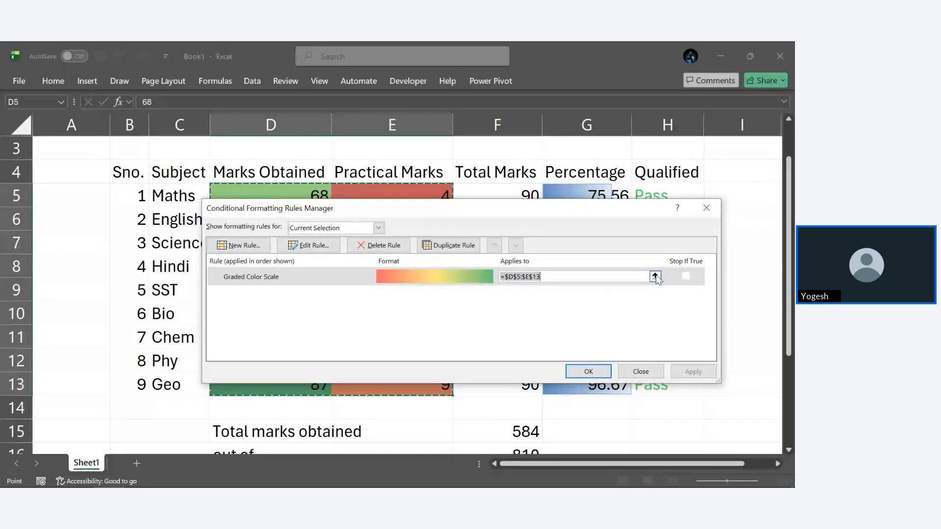
click(275, 192)
drag(275, 192, 314, 381)
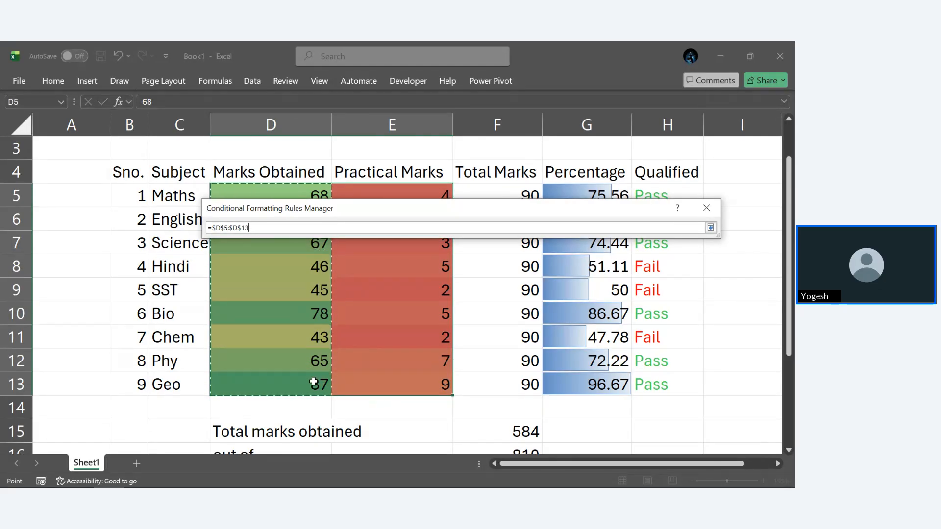
key(Return)
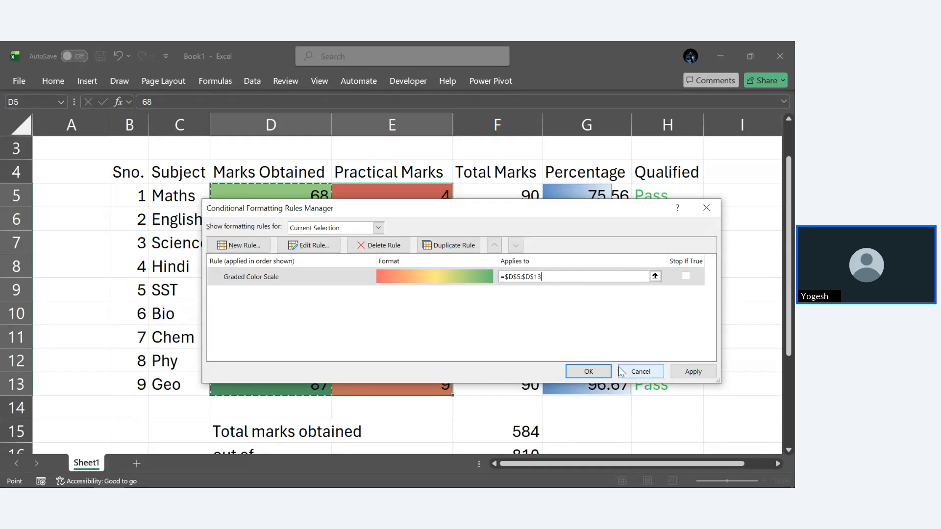
click(589, 372)
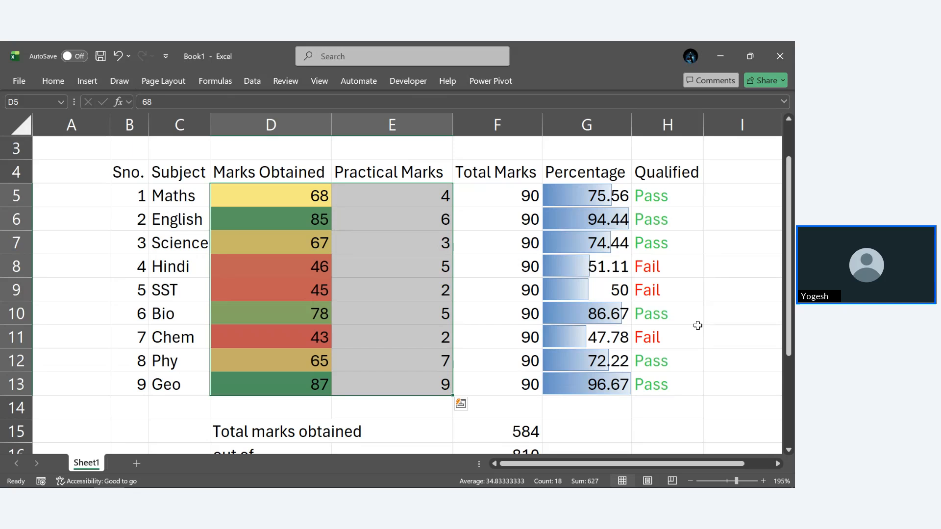
click(720, 307)
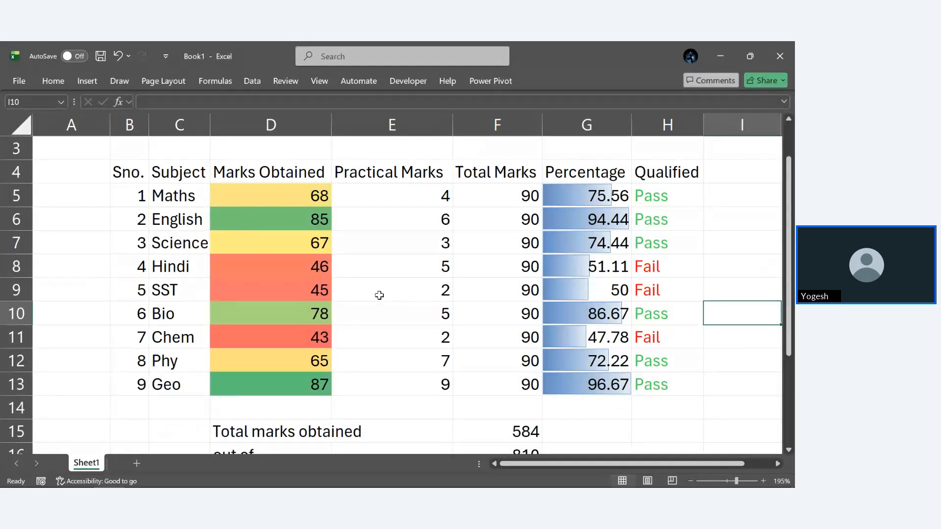
Add a new column header "Final Q" in I4, beside the Qualified column
click(747, 253)
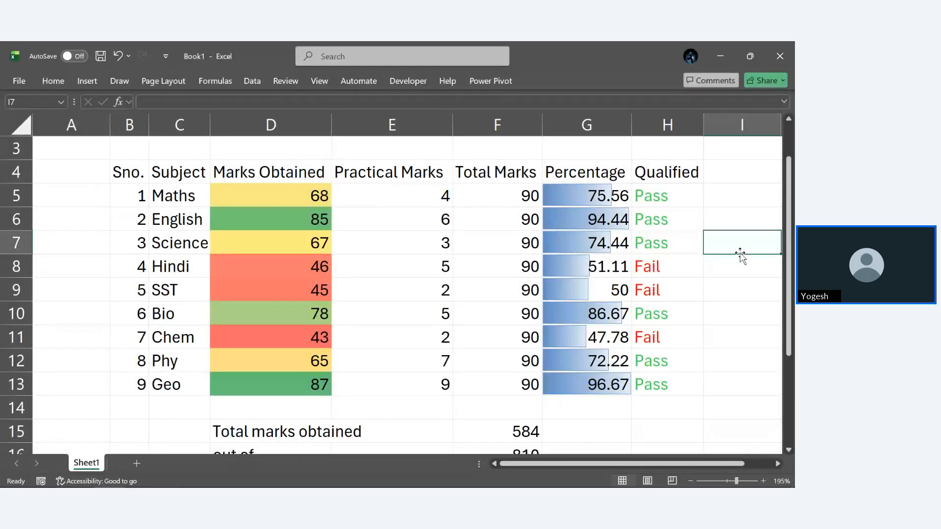
scroll(494, 230, right, 2)
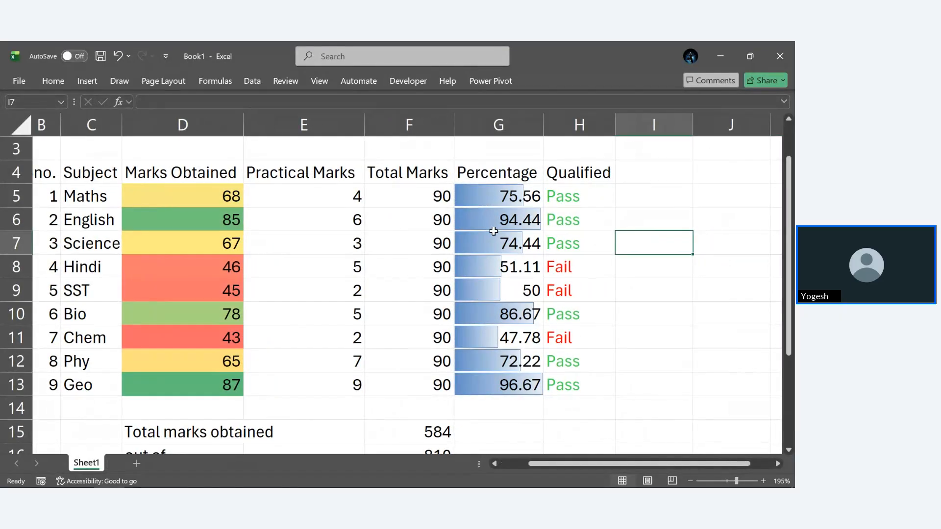
scroll(493, 231, right, 2)
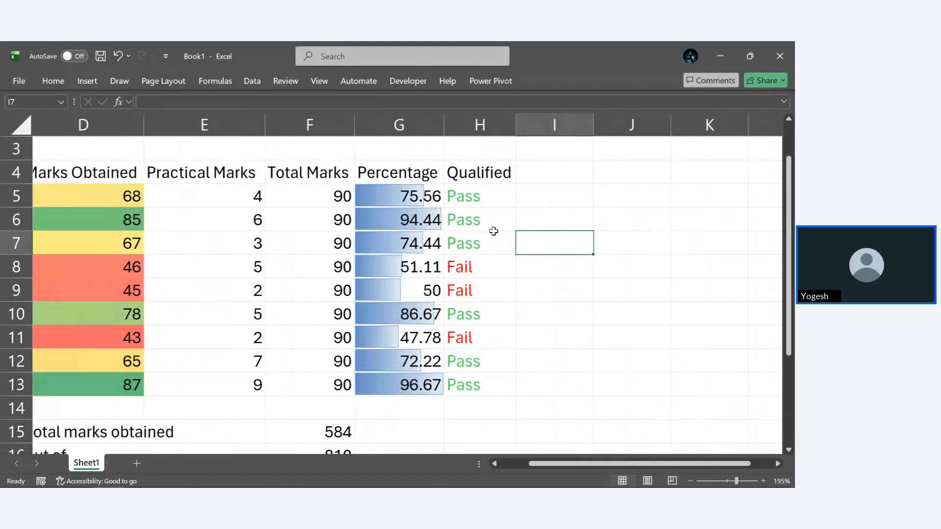
click(526, 183)
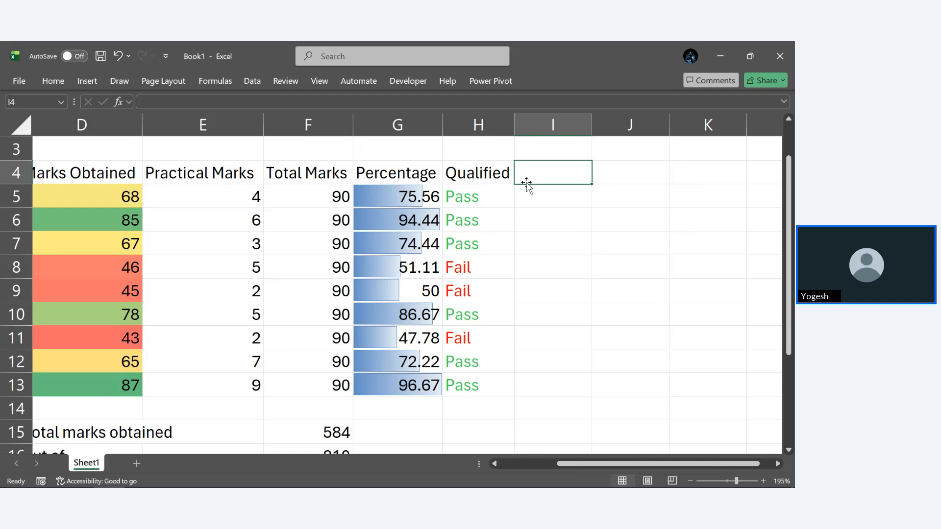
text(Final)
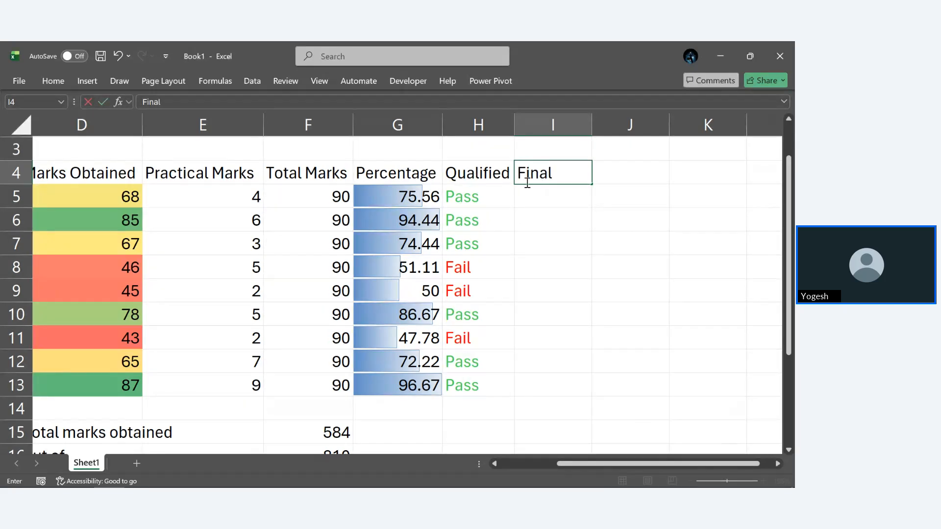
text( Q)
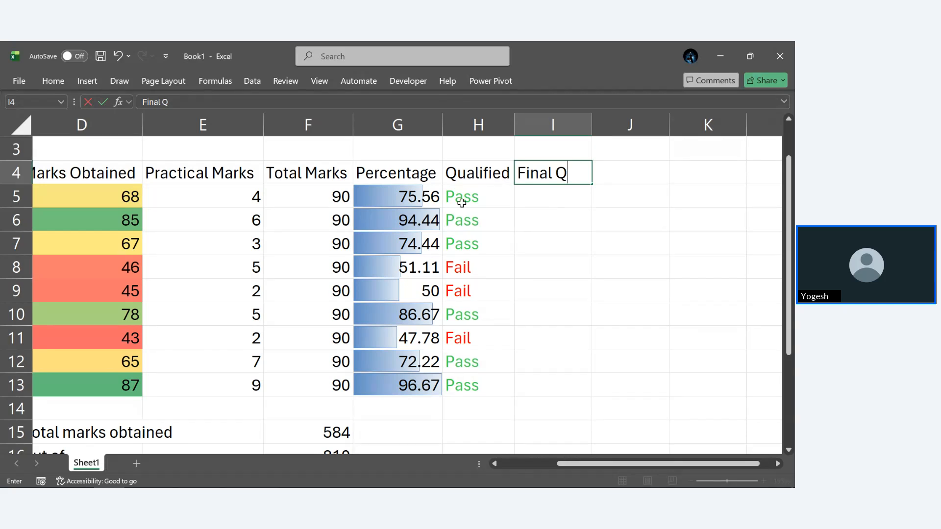
Start an IF formula in I5 whose AND test checks H5='Pass' and E5>5
click(531, 199)
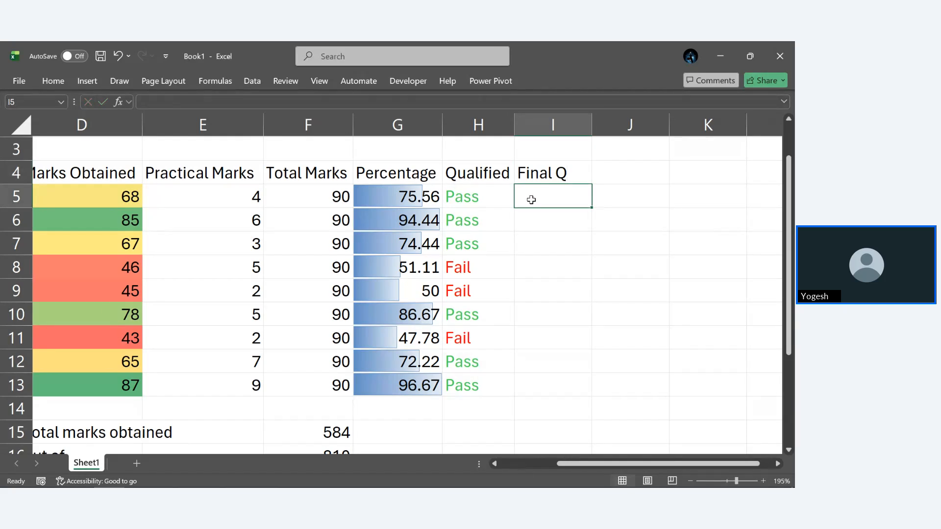
text(=)
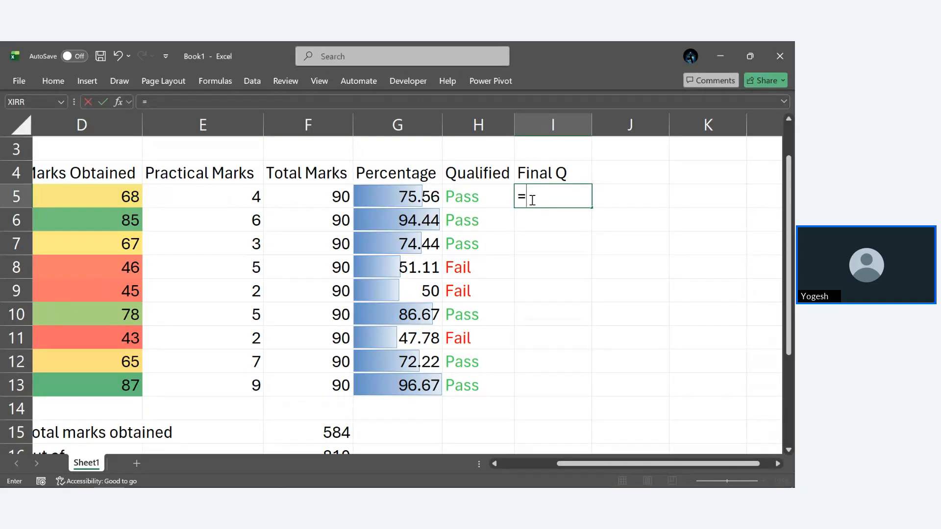
text(IF)
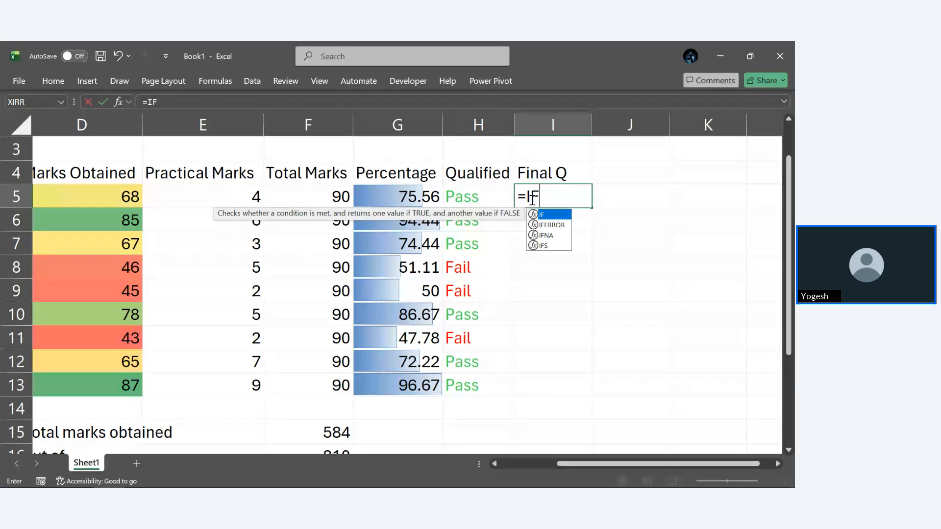
text(()
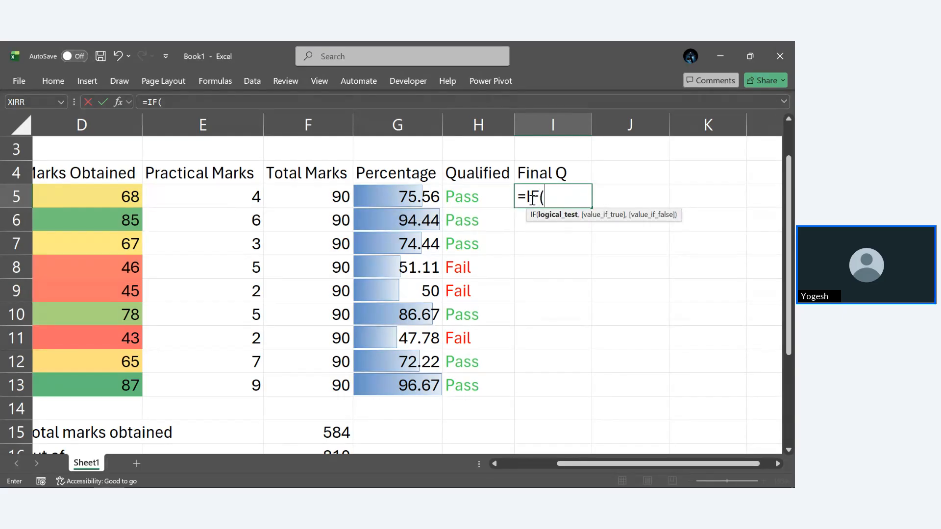
text(AND)
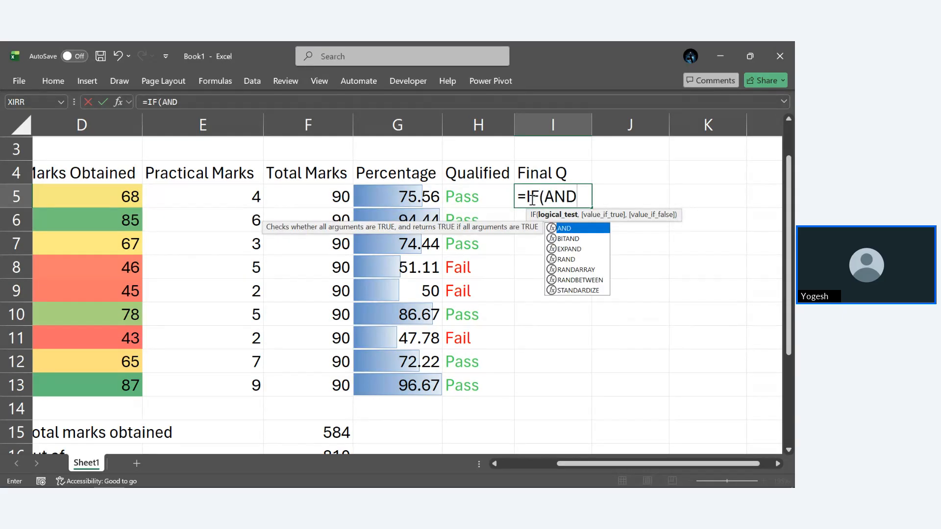
text(()
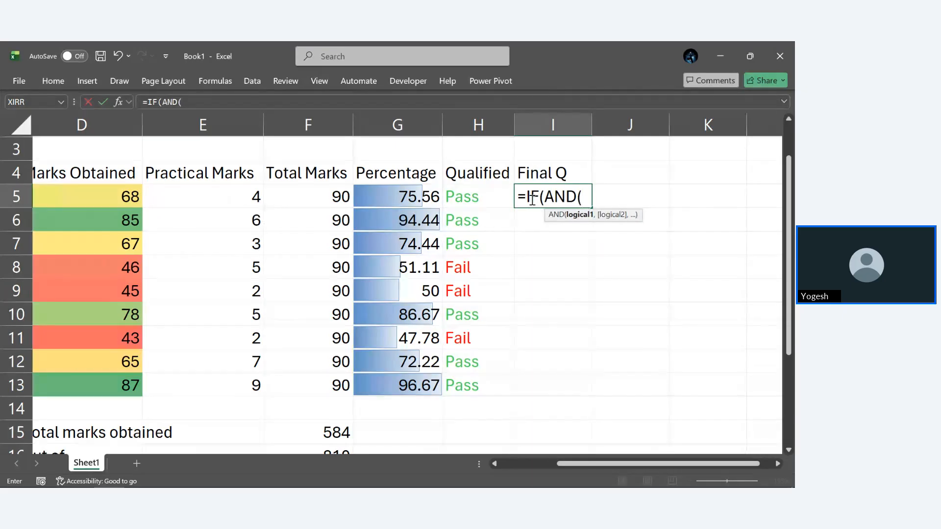
click(467, 204)
text(=)
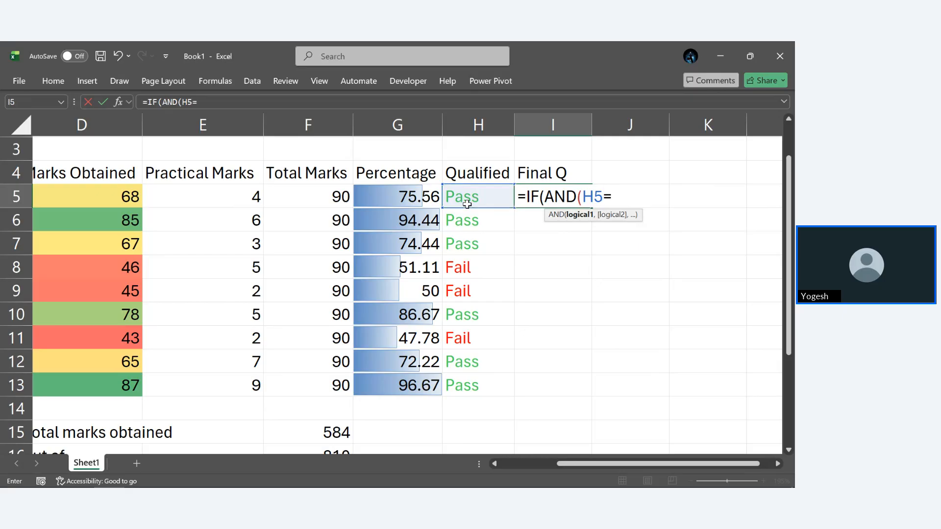
text('Pass')
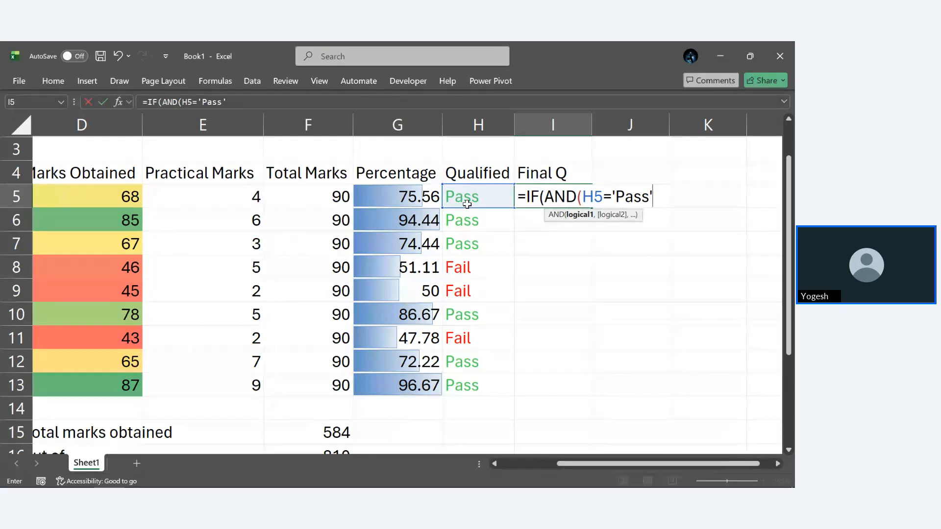
text(,)
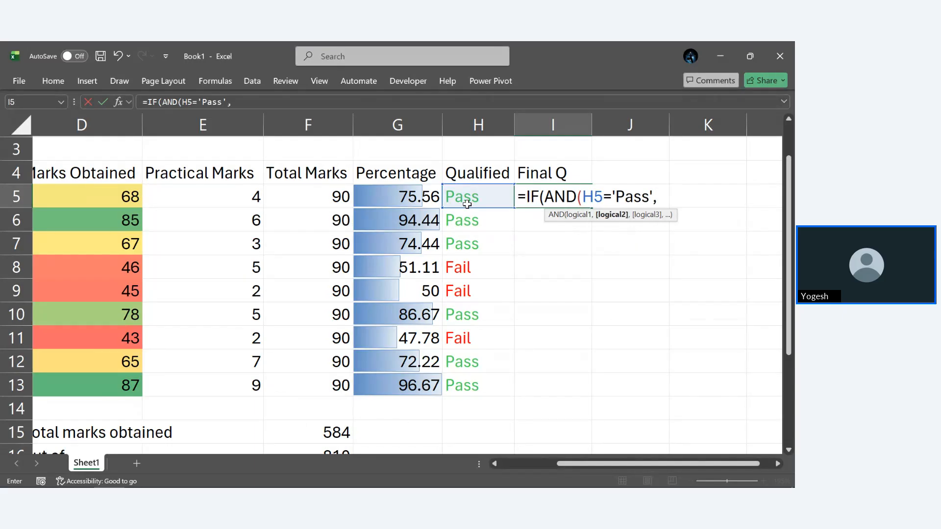
click(228, 198)
text(>)
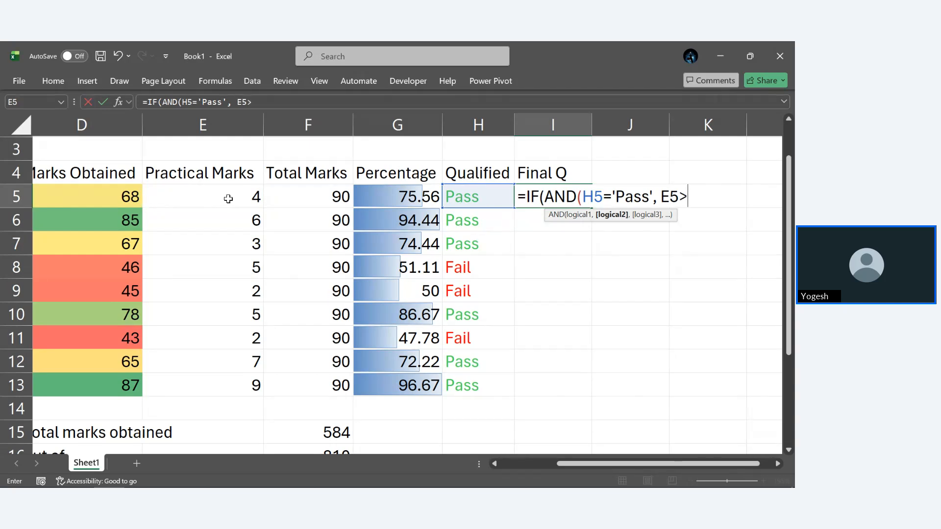
text(5),)
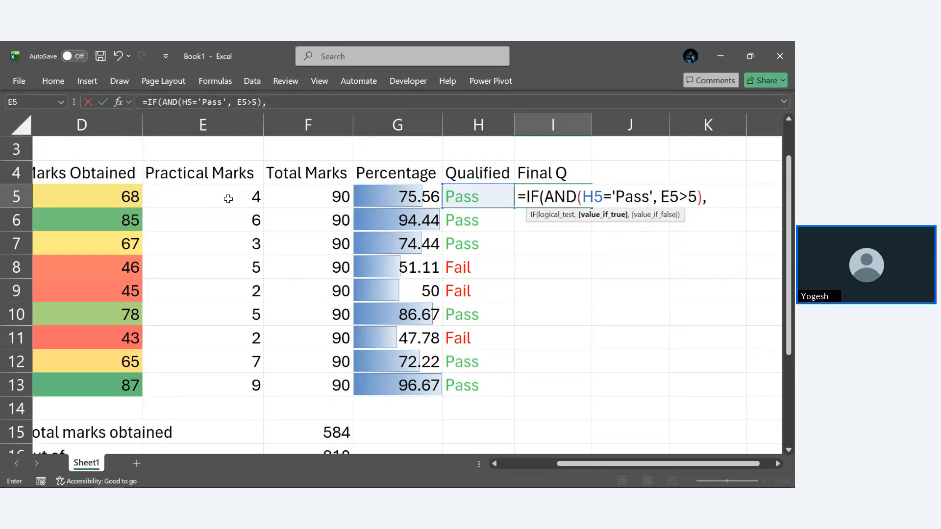
Give the I5 formula "Pass" as its true result and "Fail" as its false result, and try to enter it
text(Pass",)
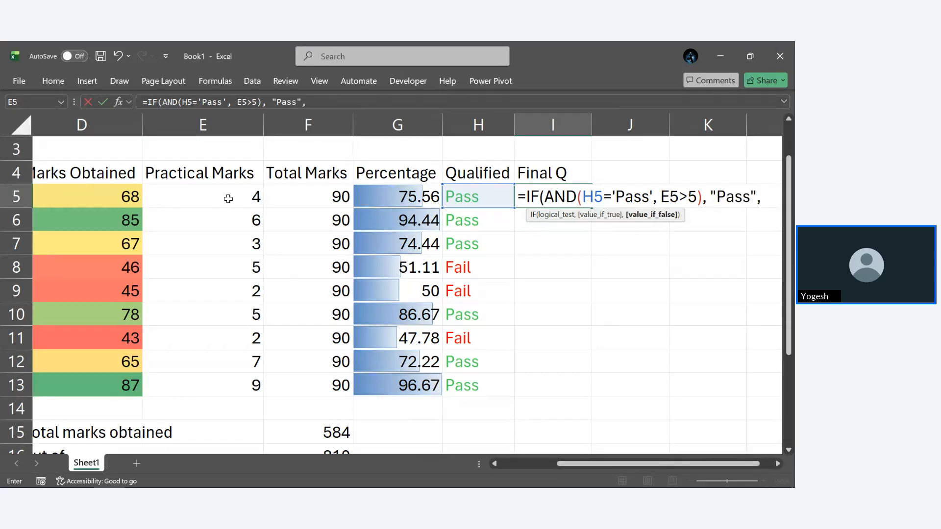
text( "Fail)
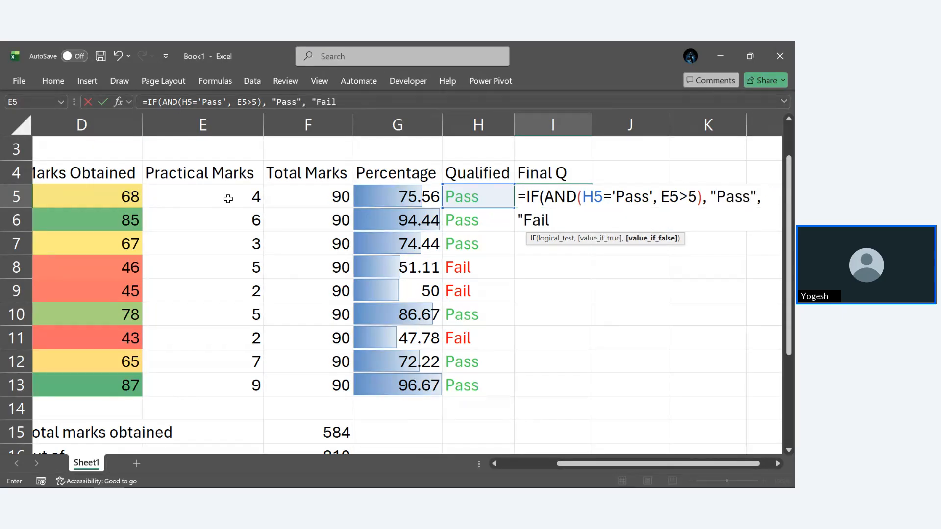
text(")
key(Return)
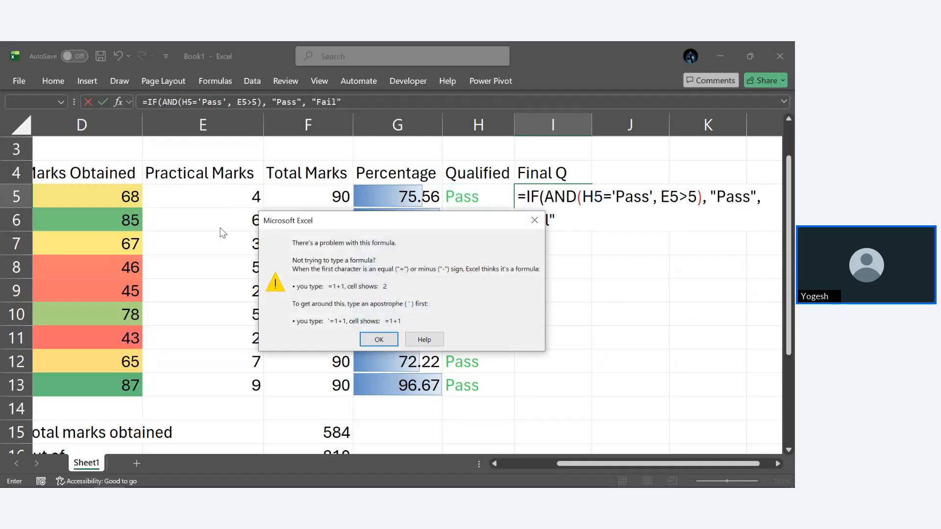
click(369, 342)
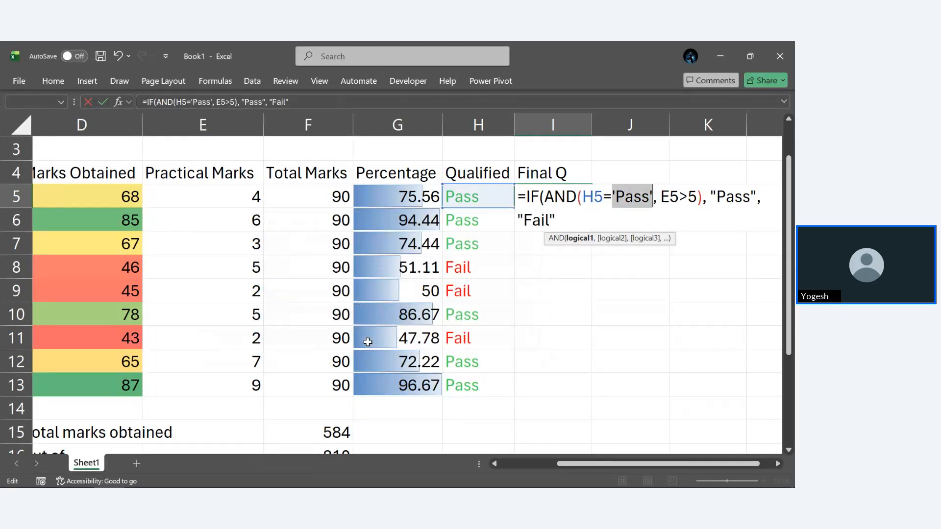
Add the missing closing parenthesis at the end of the I5 IF formula and try to enter it
click(570, 220)
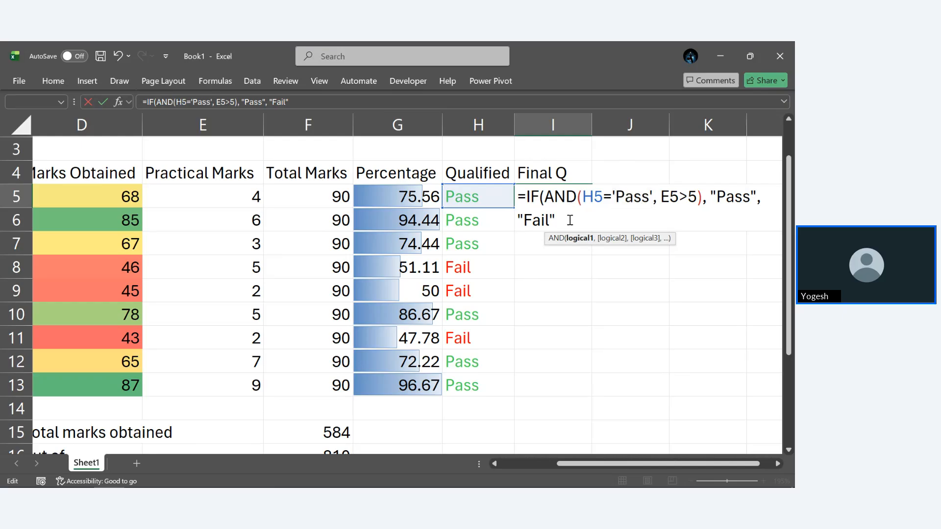
text())
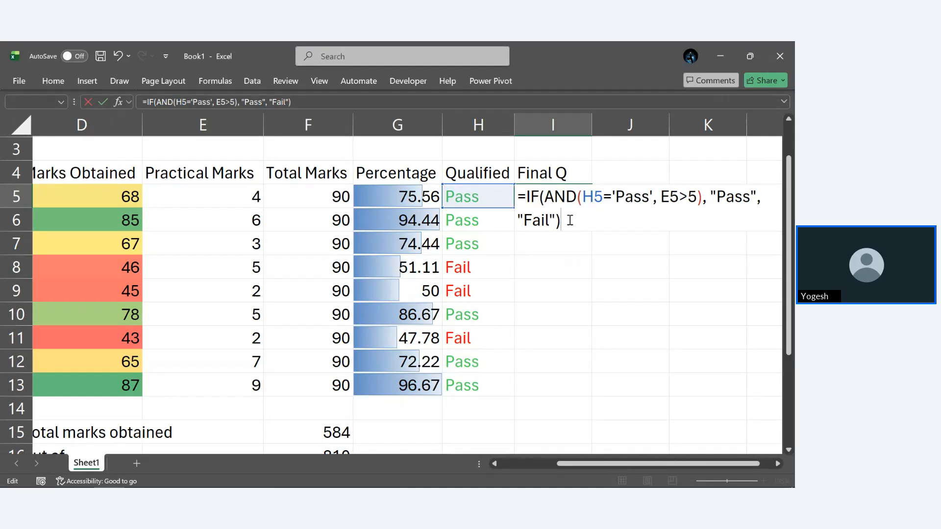
key(Return)
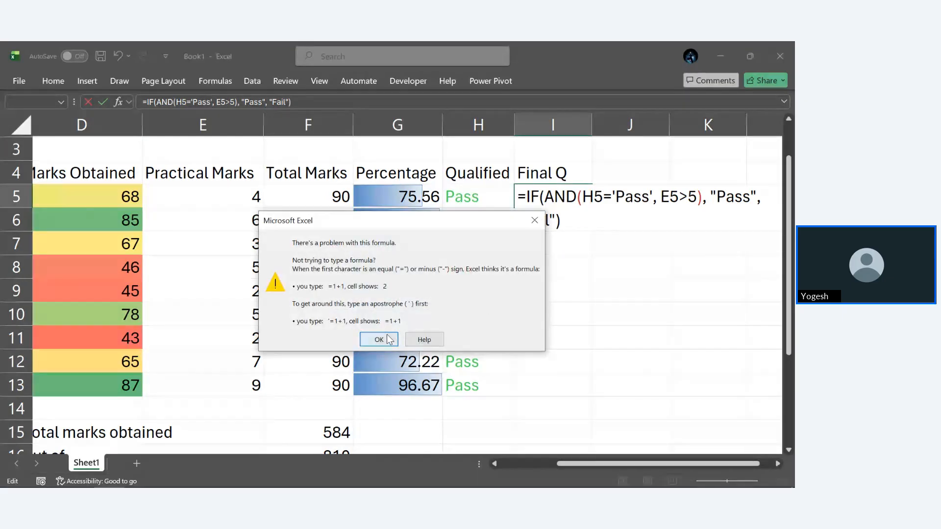
click(379, 339)
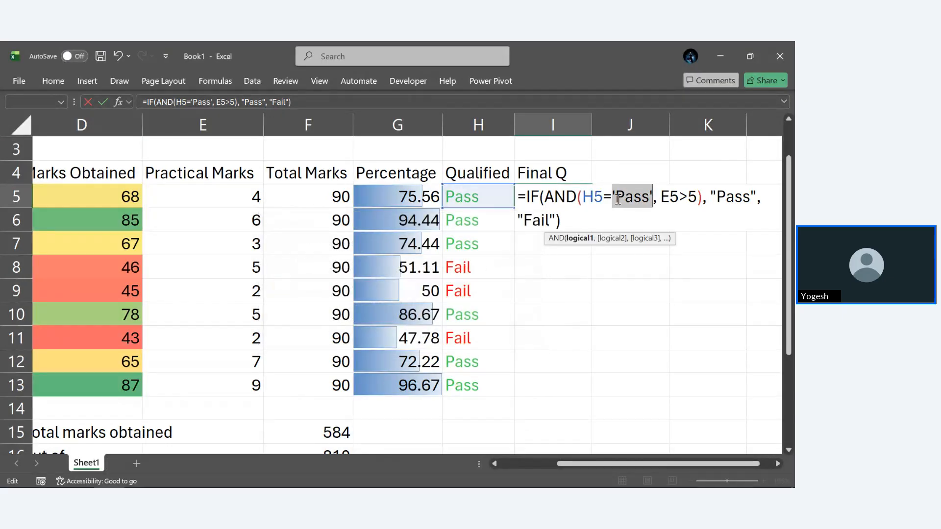
Replace the opening single quote around Pass in the I5 formula's H5 condition with a double quote
click(618, 199)
key(BackSpace)
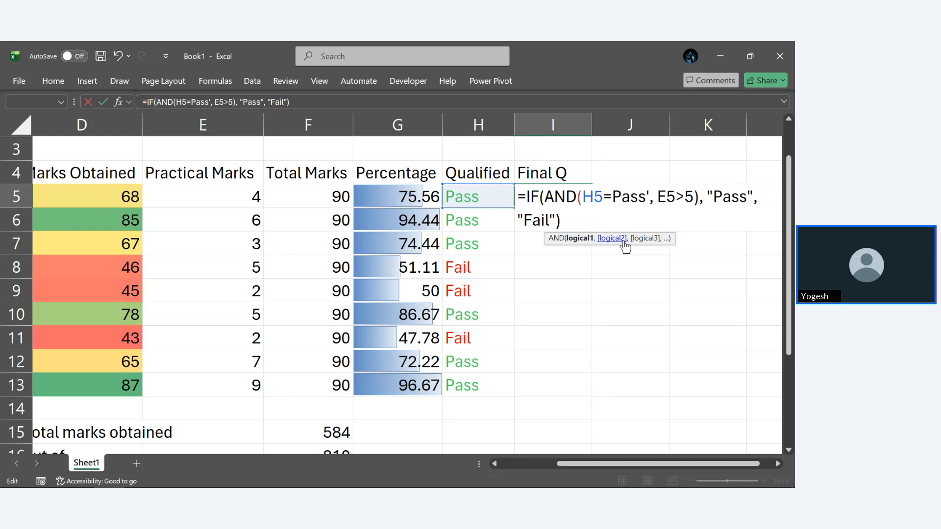
text(")
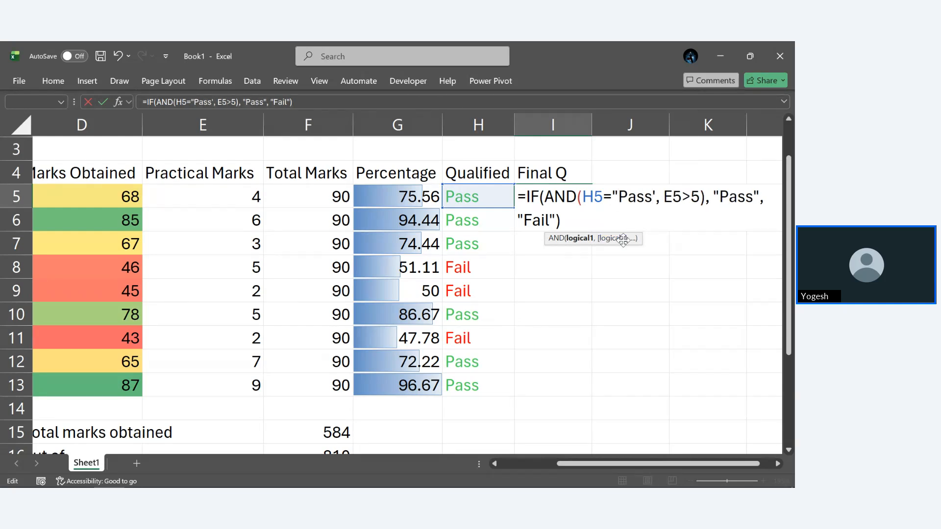
Correct the closing quotation mark after Pass so the Final Q formula in I5 reads =IF(AND(H5="Pass", E5>5), "Pass", "Fail")
key(Right)
key(Right)
key(Right)
key(Right)
key(Right)
key(BackSpace)
text(")
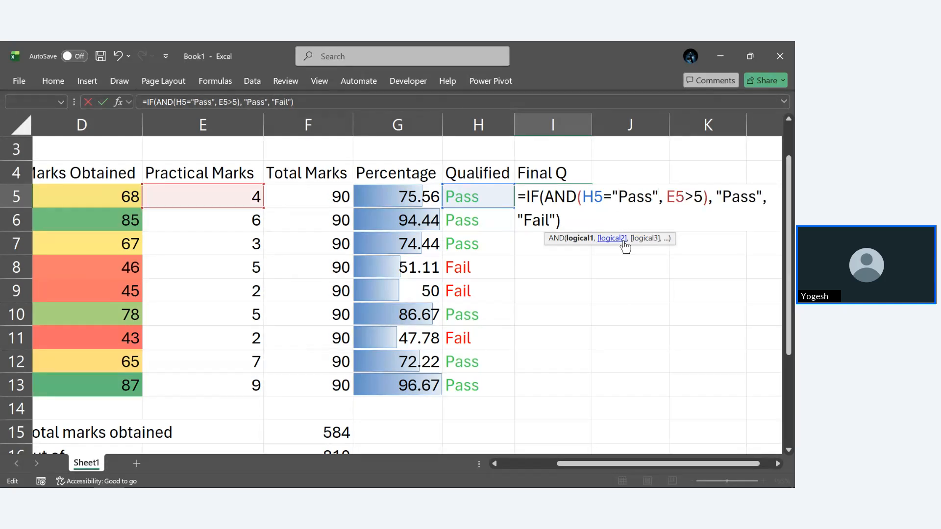
key(Return)
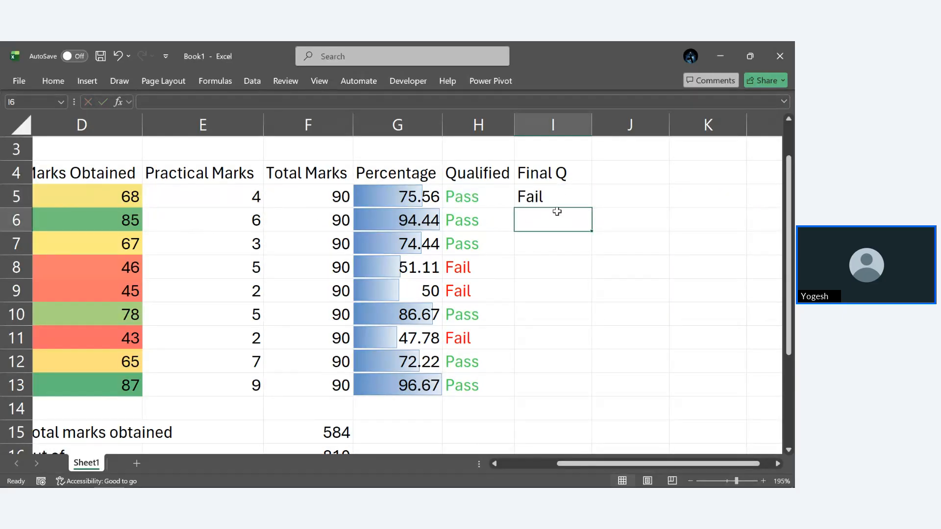
Fill the Final Q formula from I5 down through I13
click(546, 198)
key(shift+Down)
key(shift+Down)
key(shift+Down)
key(shift+Down)
key(shift+Down)
key(shift+Down)
key(shift+Down)
key(shift+Down)
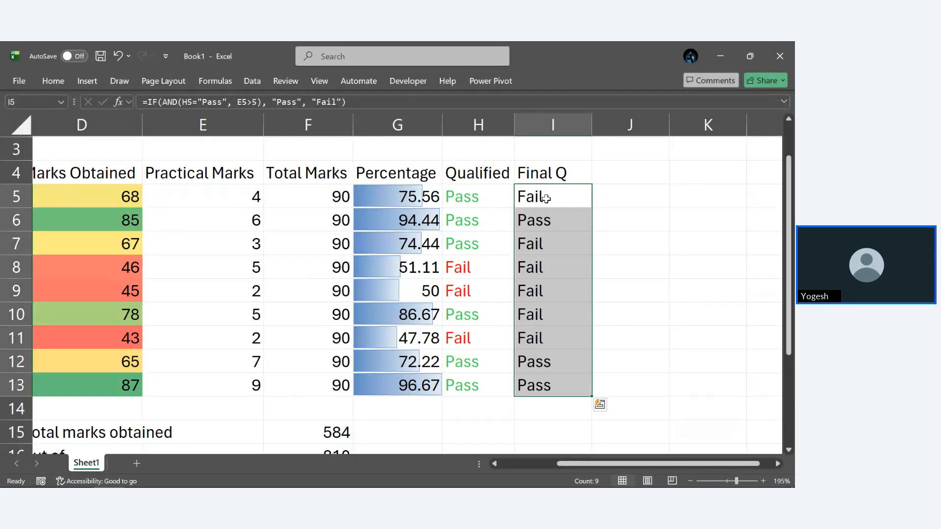
click(692, 280)
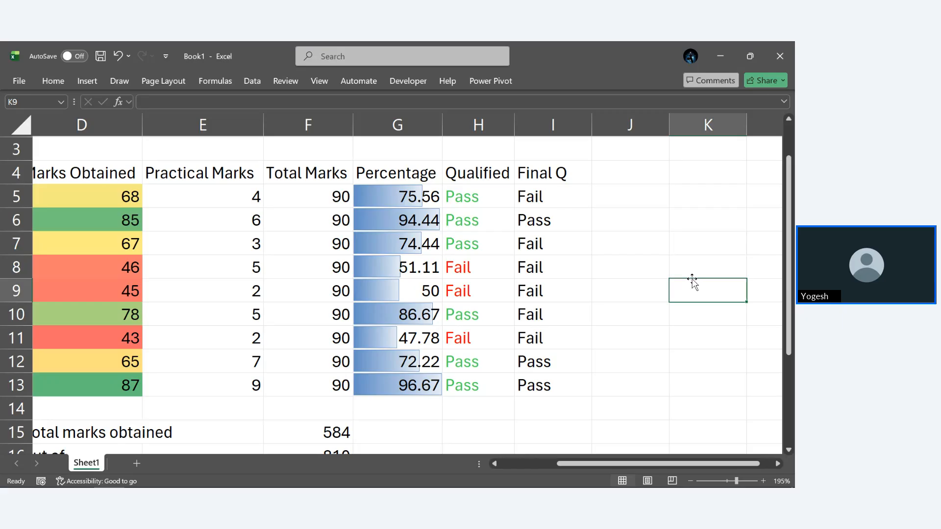
Extend the conditional formatting rule for "Fail" in the Qualified column to the range =$H$5:$I$13
click(472, 205)
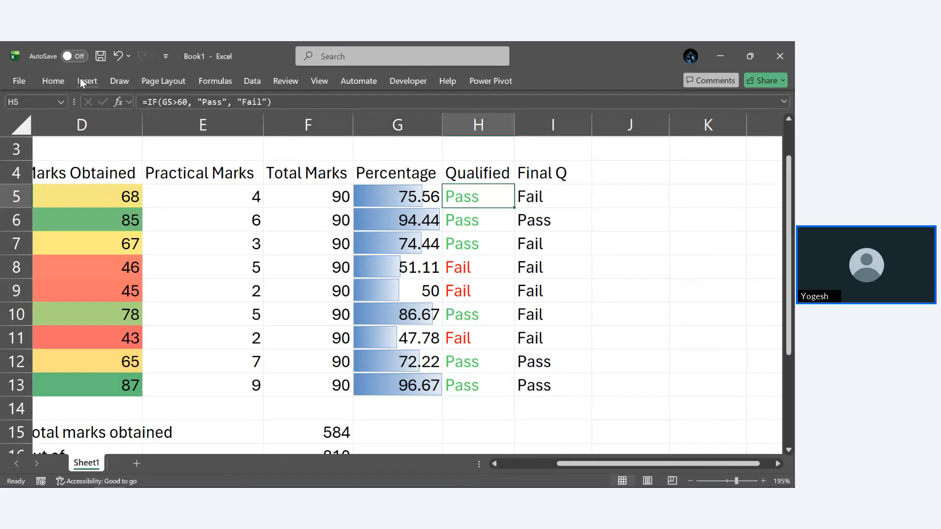
click(63, 82)
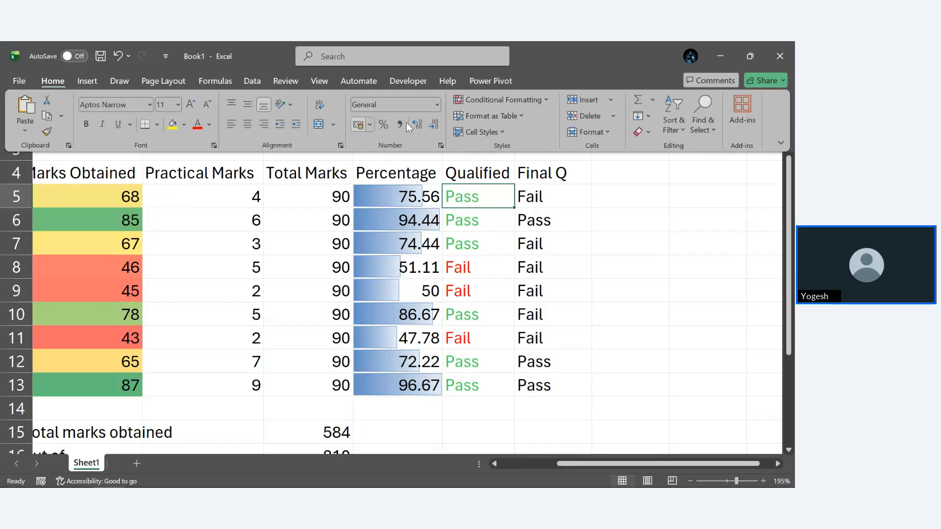
click(511, 96)
click(517, 283)
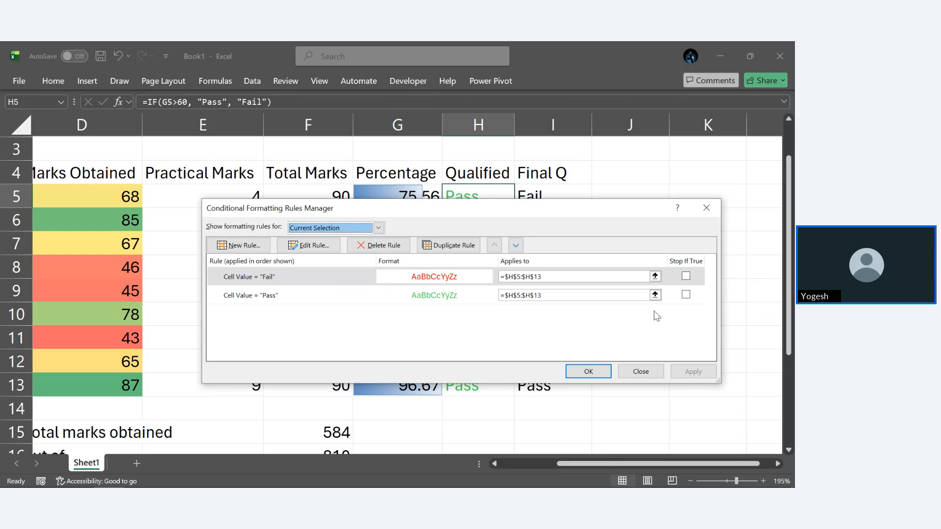
click(655, 276)
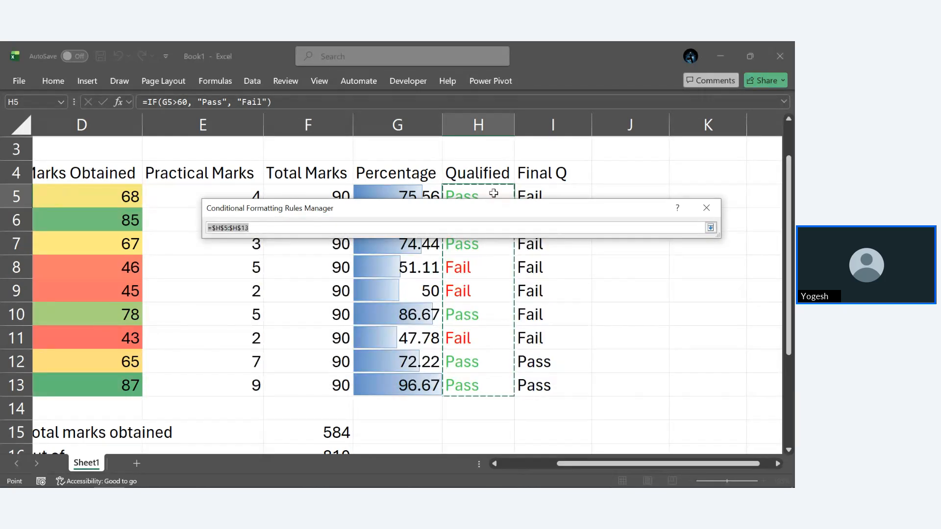
drag(493, 194, 559, 378)
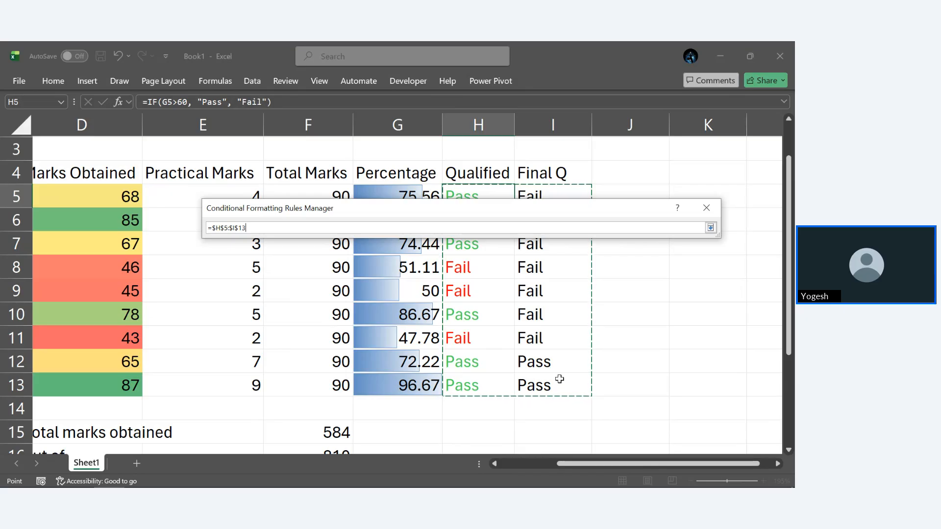
key(Return)
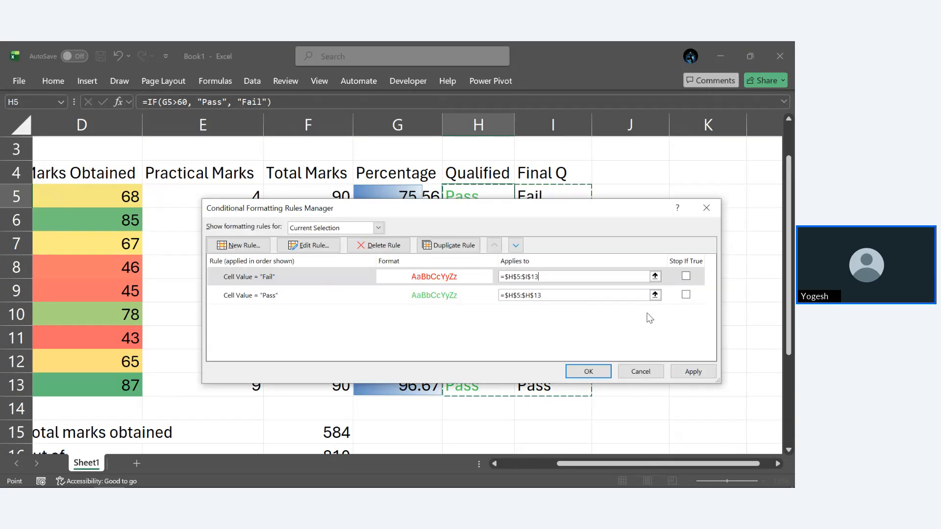
Extend the "Pass" conditional formatting rule to =$H$5:$I$13 and apply the rule changes
click(655, 294)
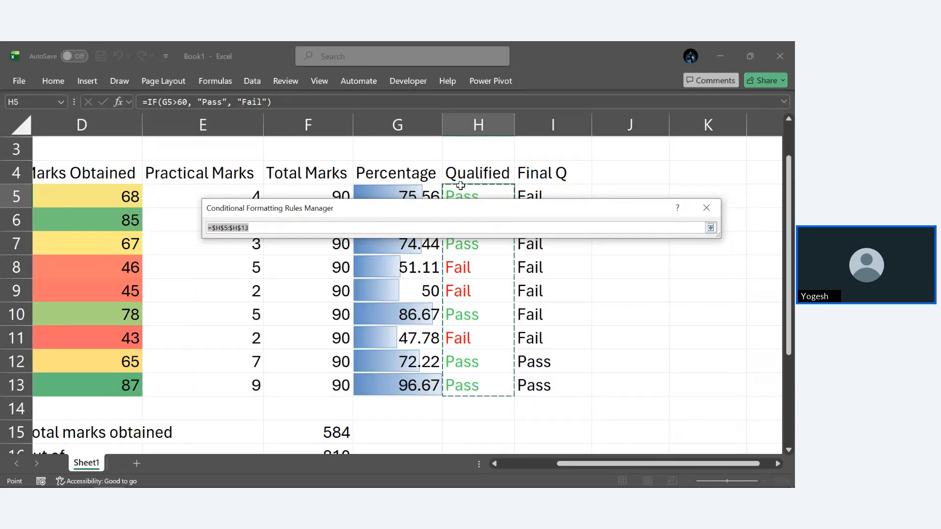
drag(460, 186, 552, 380)
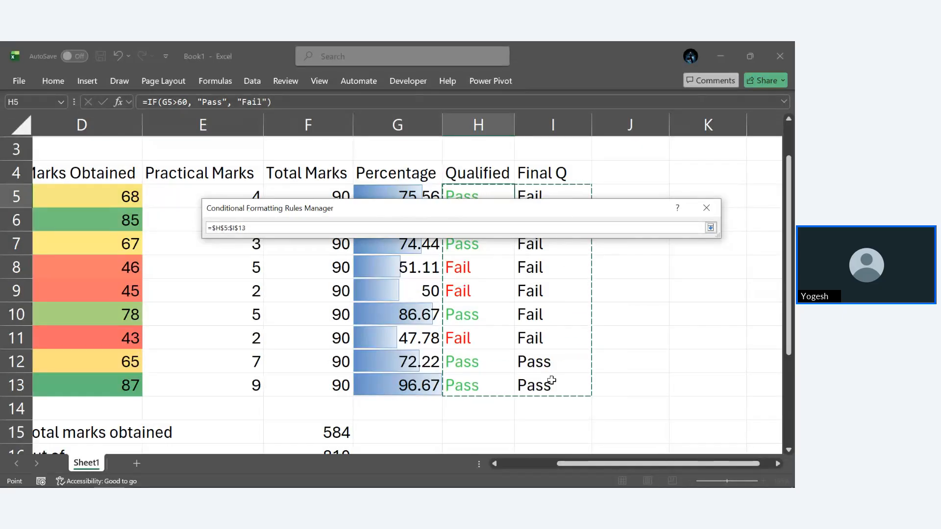
key(Return)
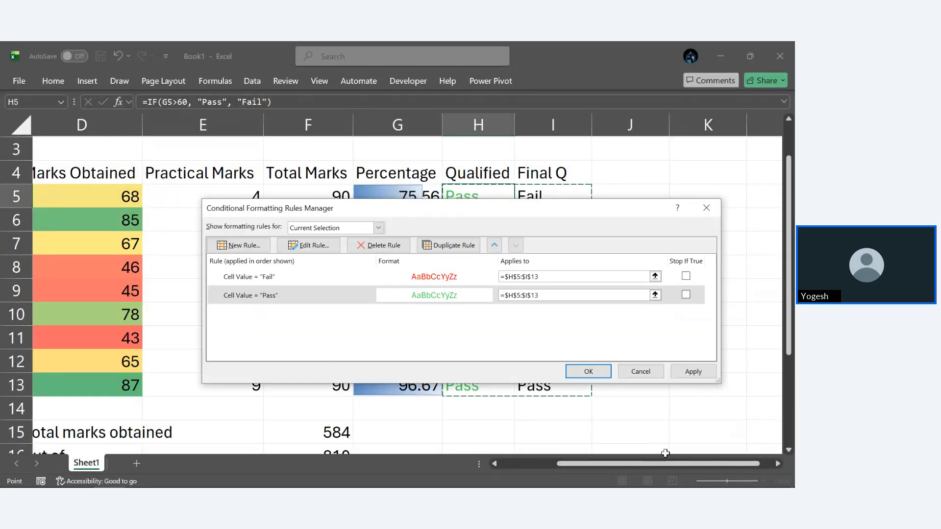
click(588, 374)
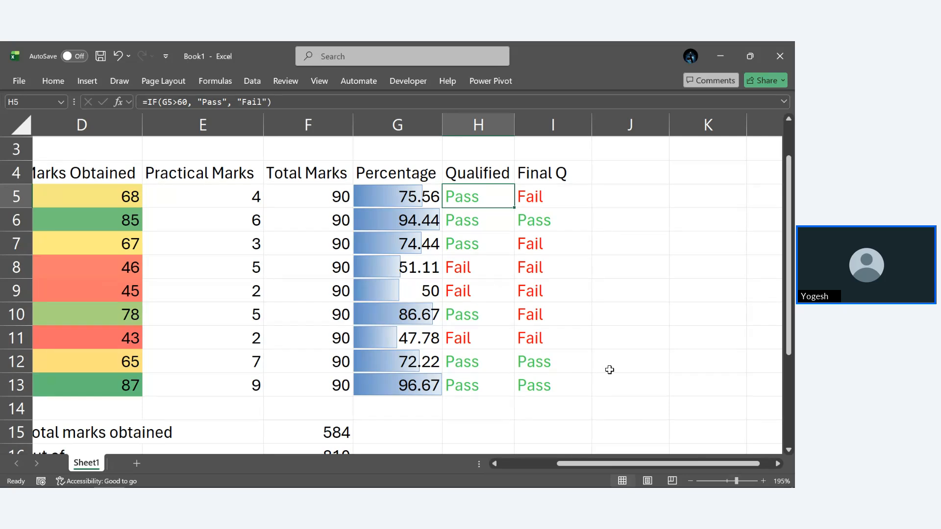
Add the column header "Grade" in cell J4
click(619, 175)
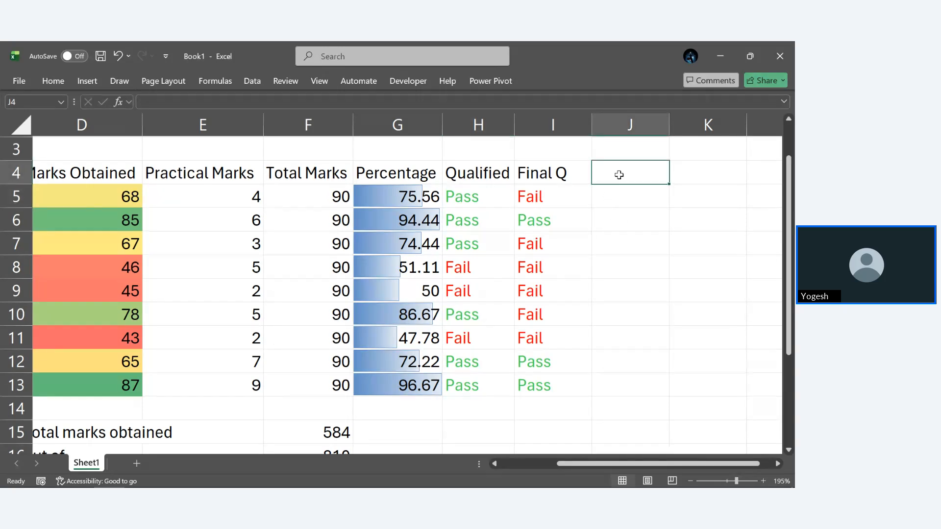
text(Grade)
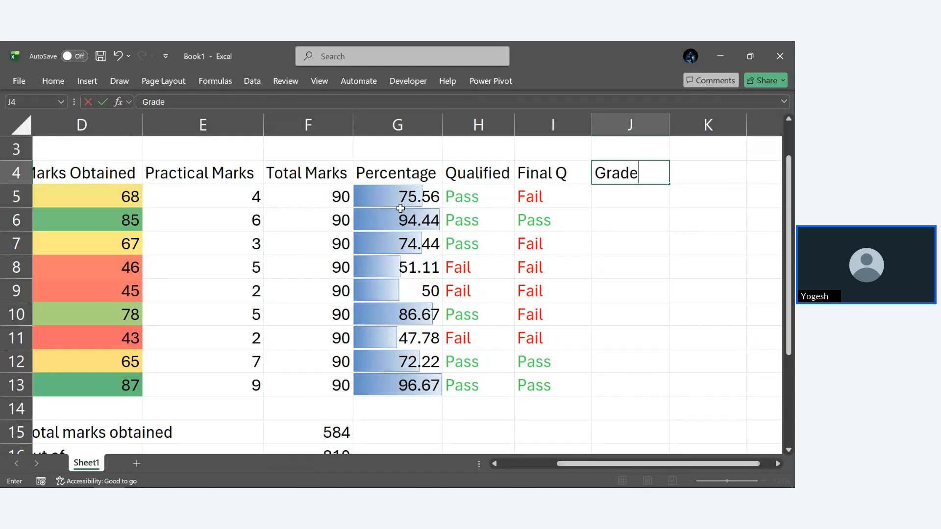
click(594, 201)
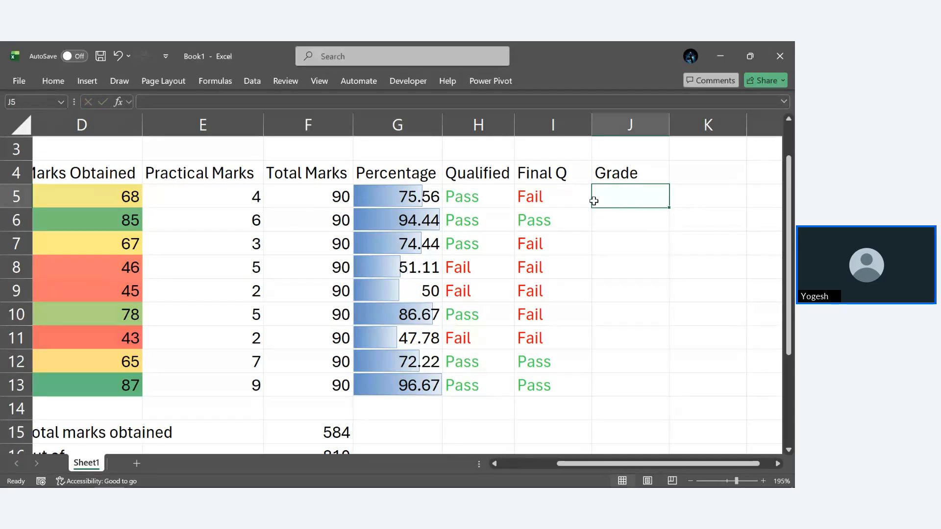
Begin an IFS formula in J5 that returns "A" when the percentage in G5 is greater than 85
text(=)
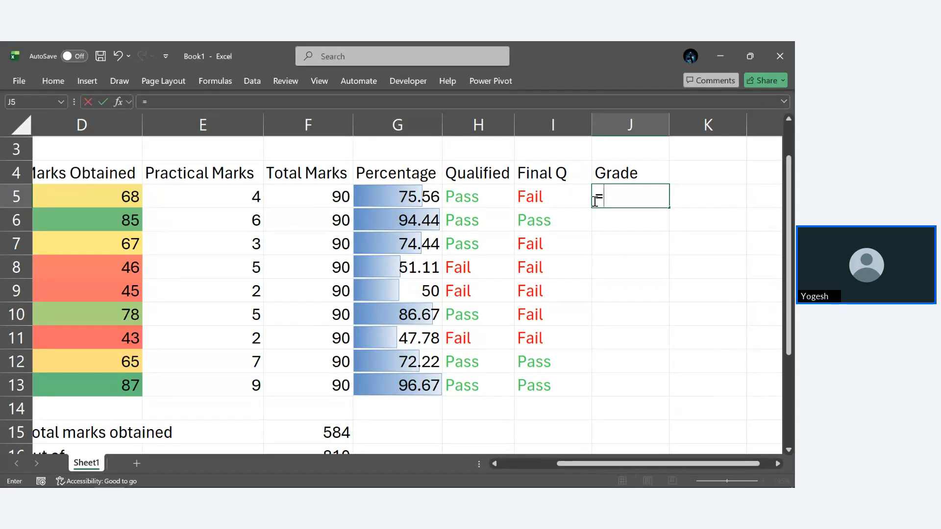
text(IFS)
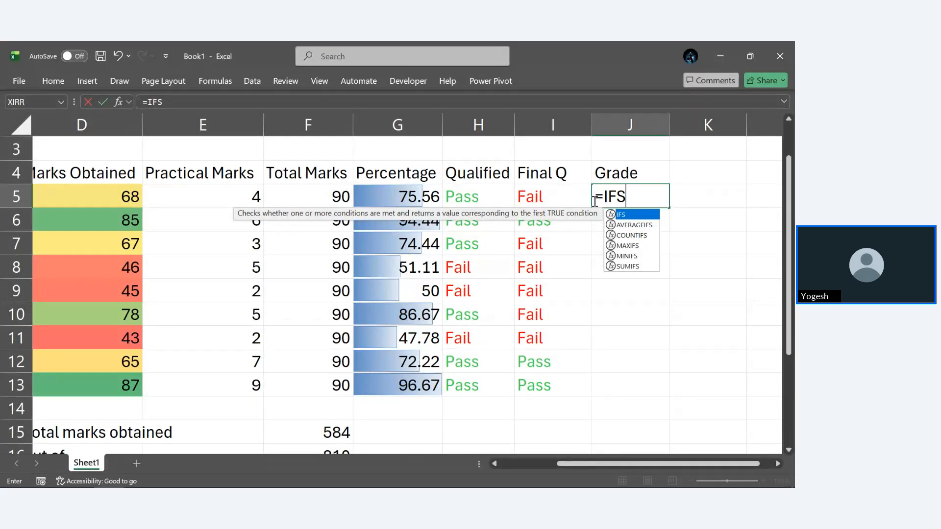
text(()
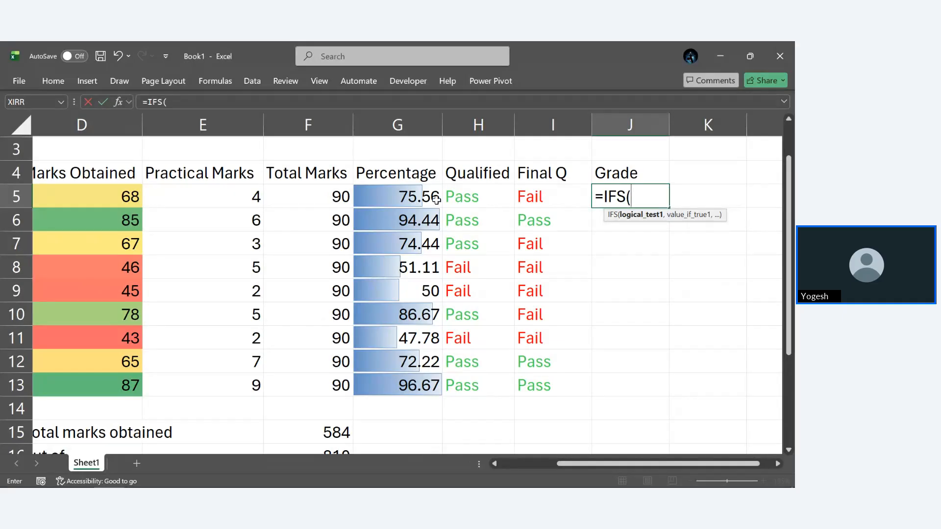
click(420, 200)
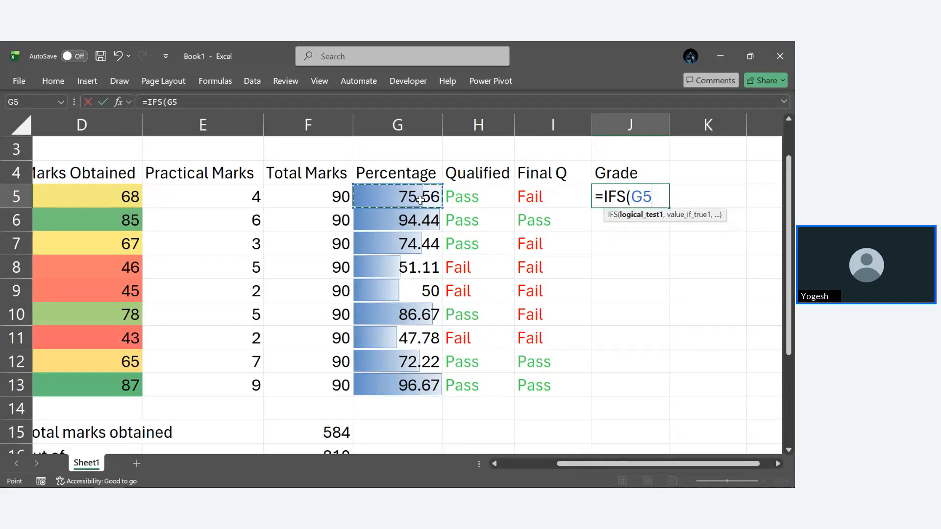
text(>)
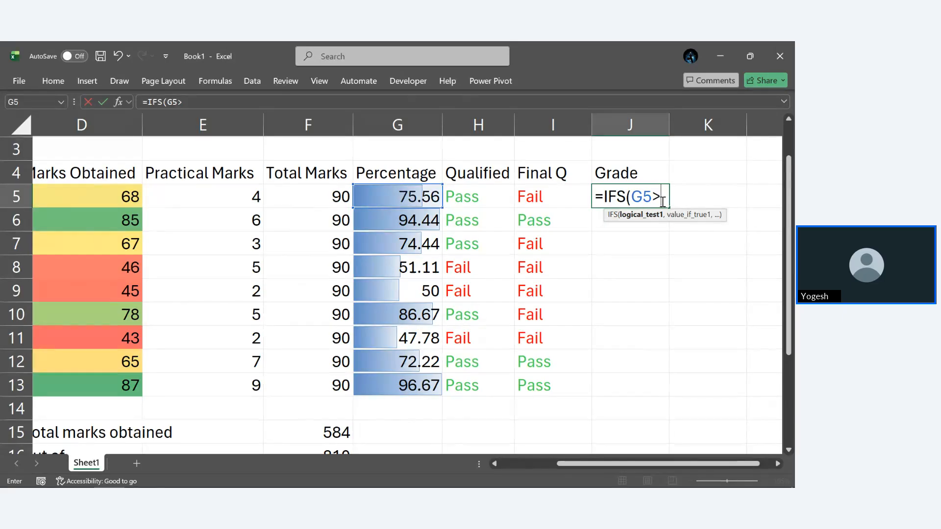
text(85,)
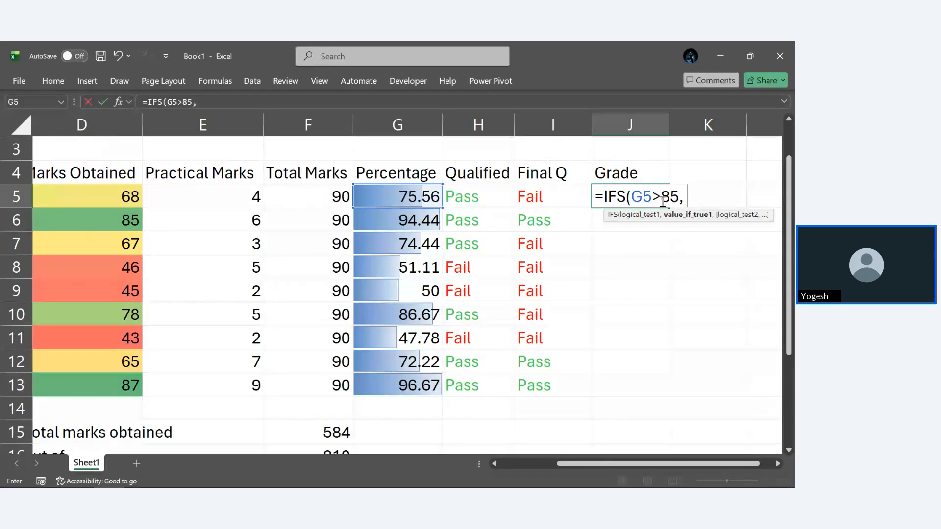
text( "A)
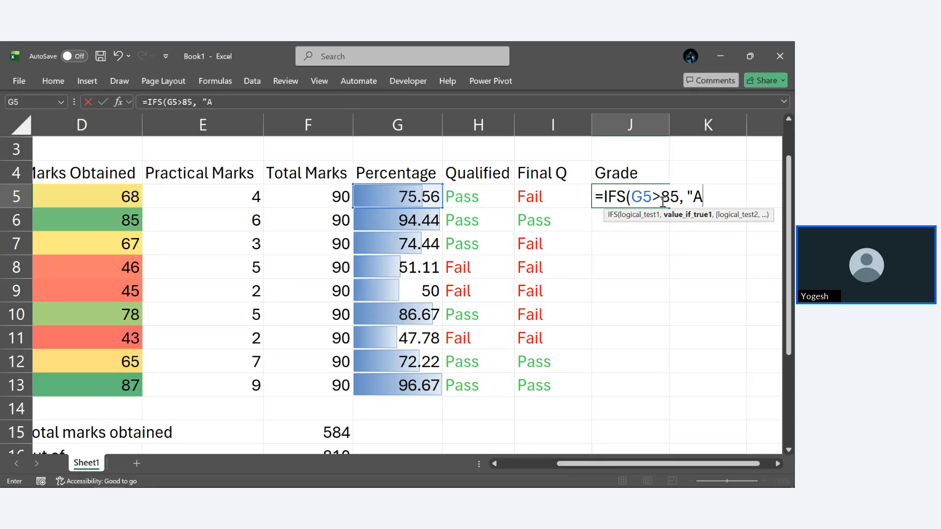
text(",)
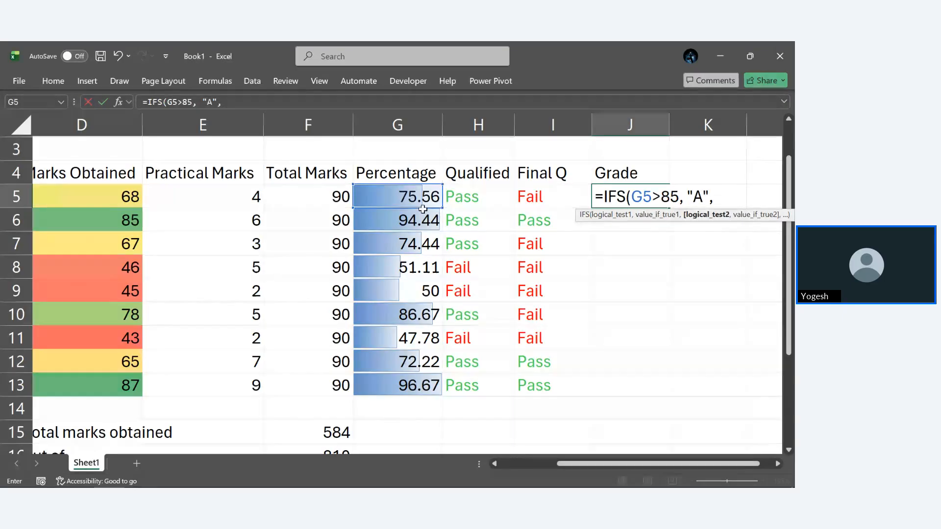
Extend the IFS formula in J5 with G5>70 returning "B" and G5>60 returning "C"
click(421, 192)
text(>7)
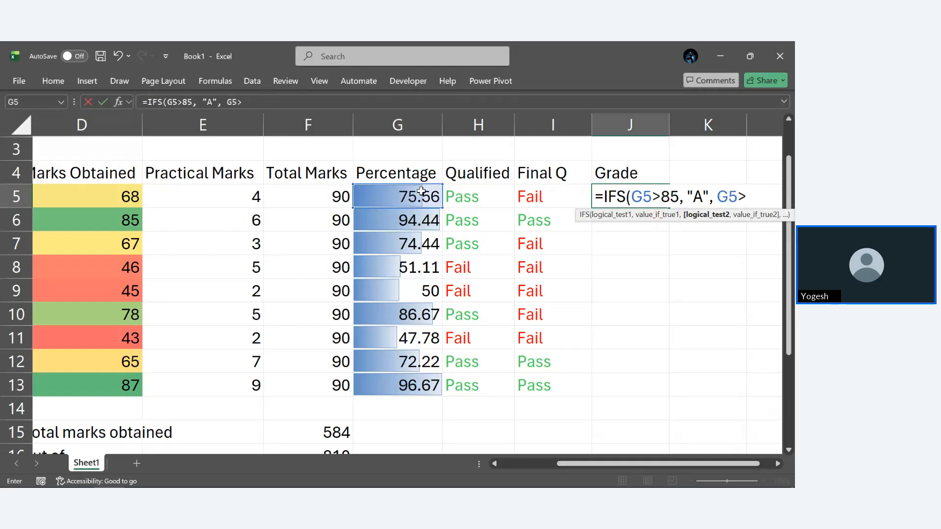
text(0,)
text(B)
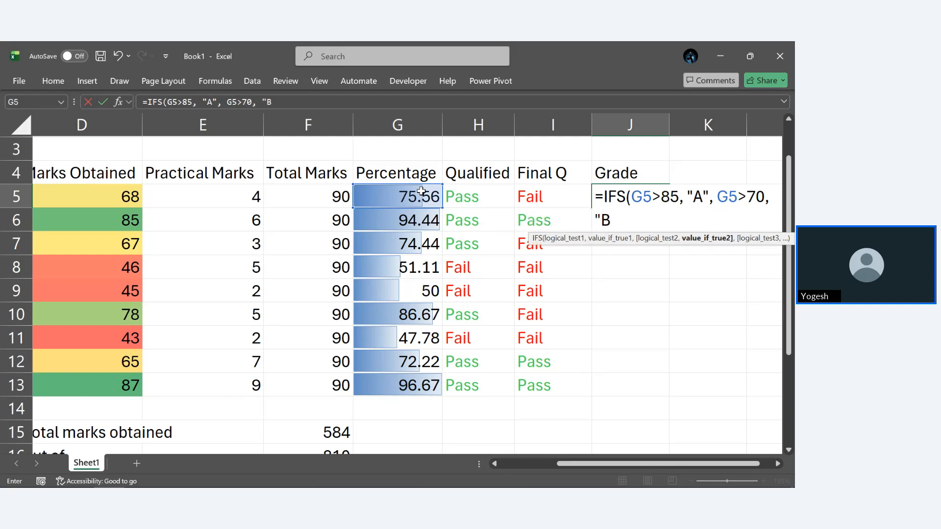
text(",)
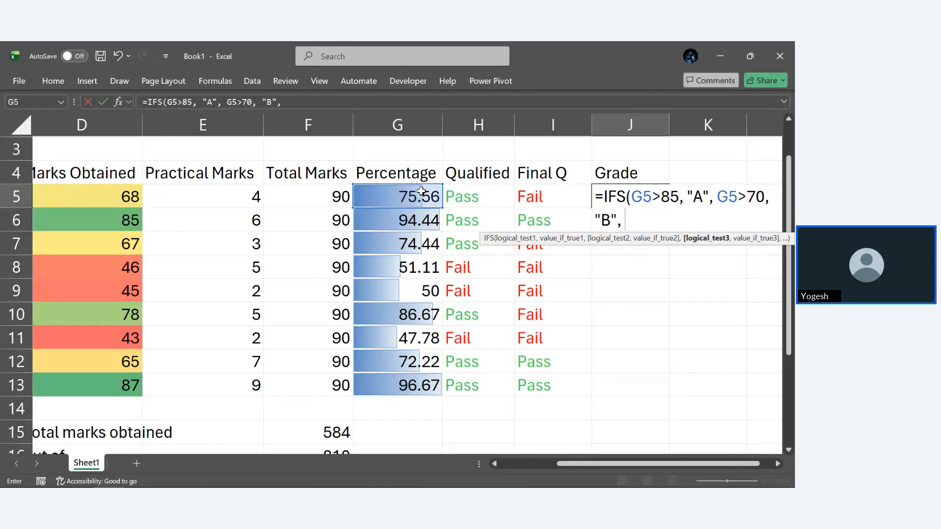
click(387, 200)
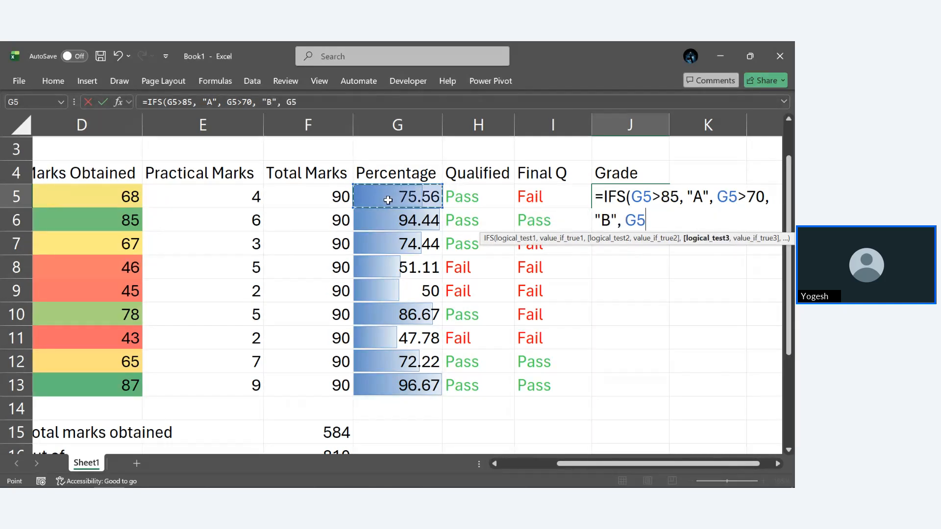
text(>)
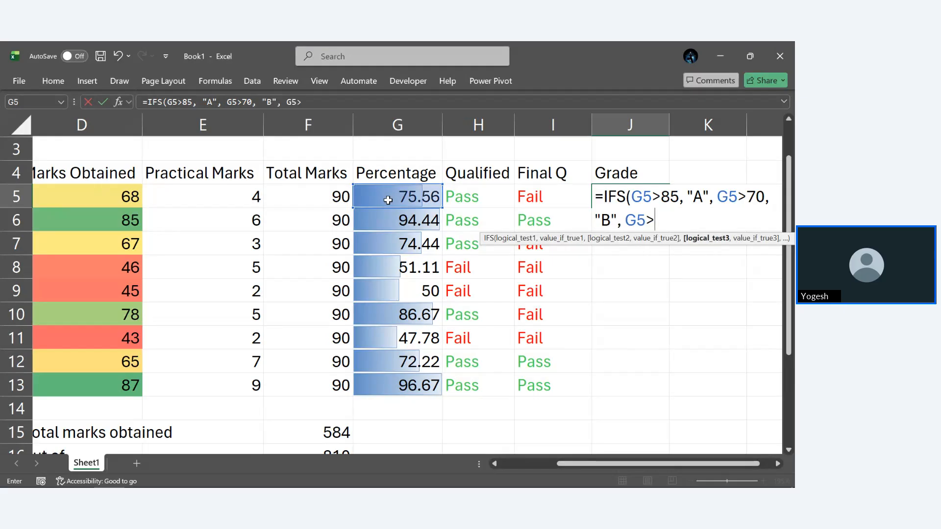
text(60, "C)
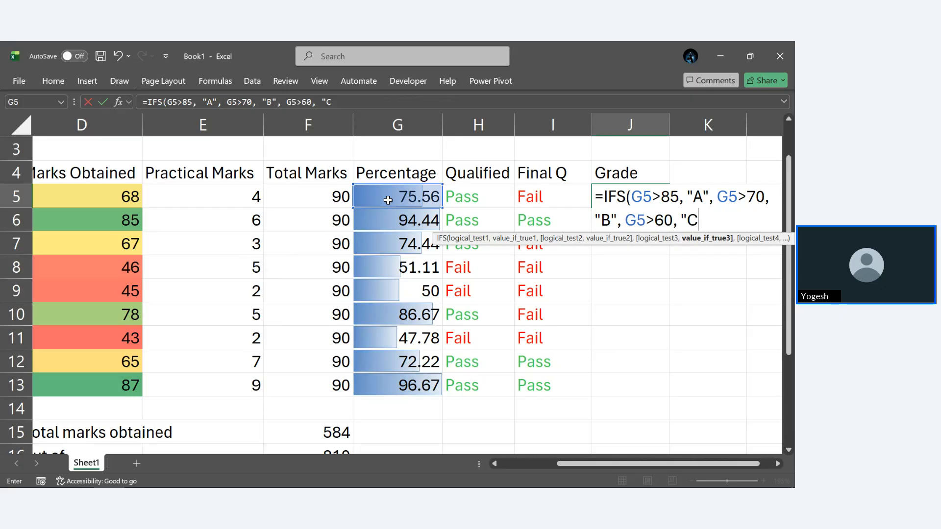
text(",)
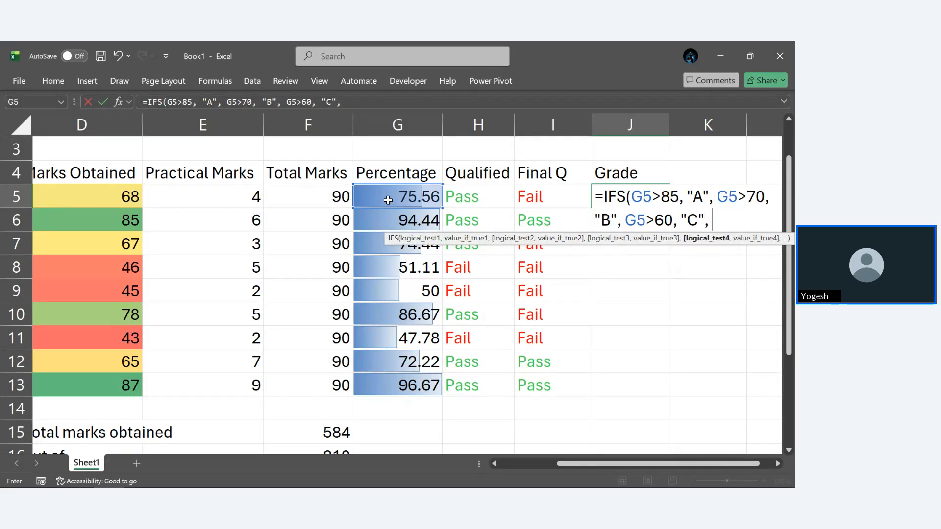
Extend the IFS formula in J5 with the condition G5>50 returning "D"
text( G5>)
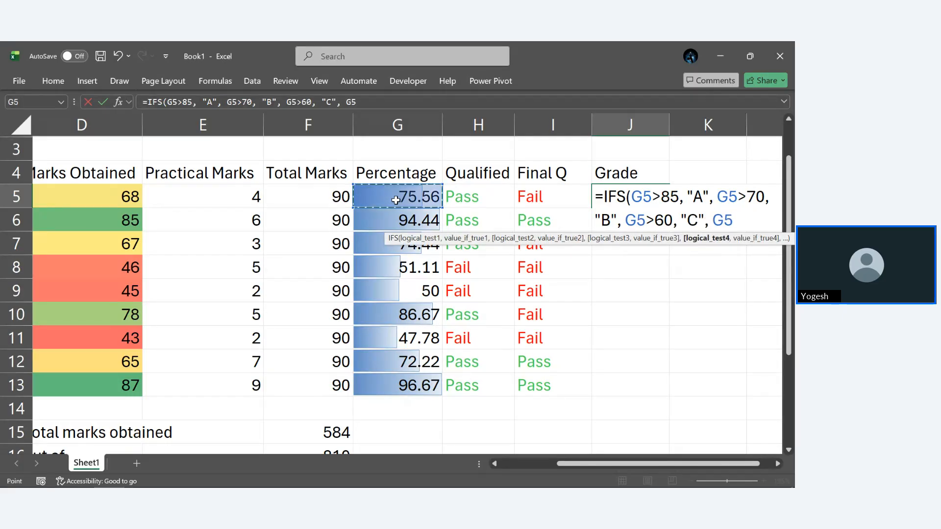
text(50)
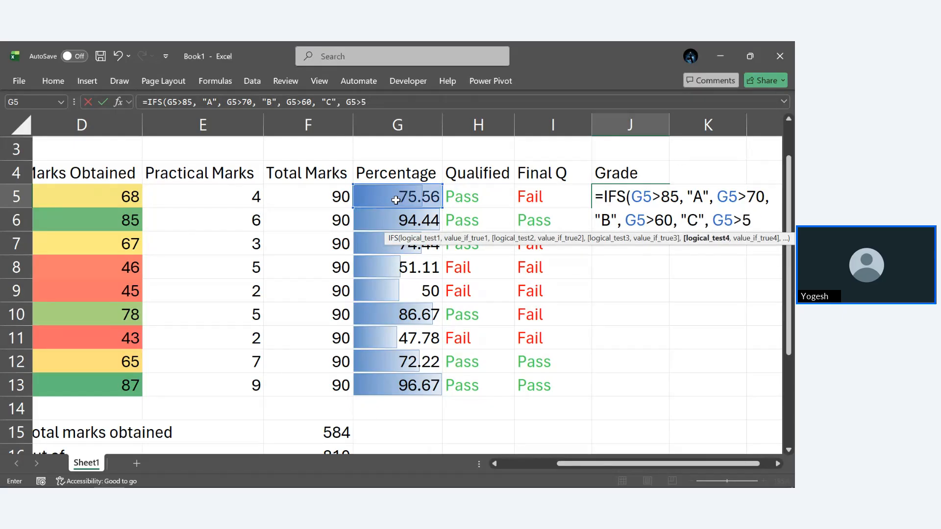
text(, ")
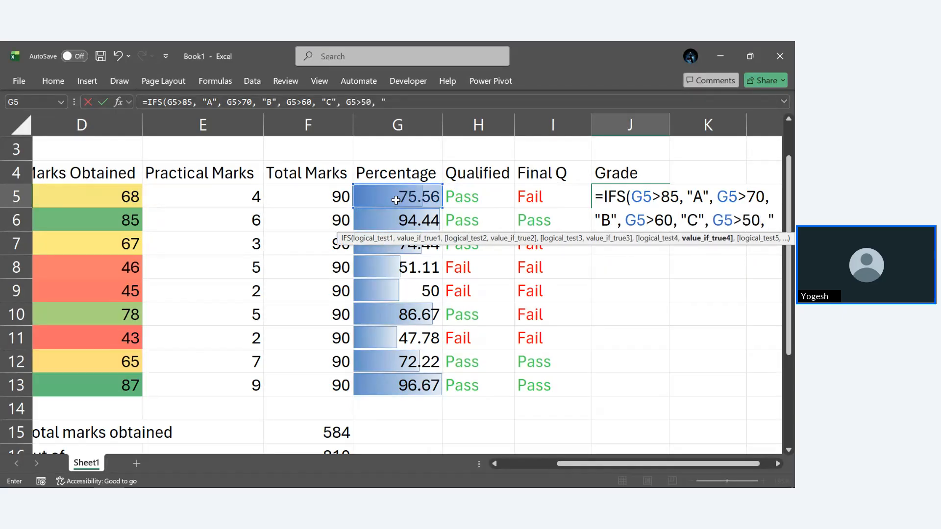
text(D)
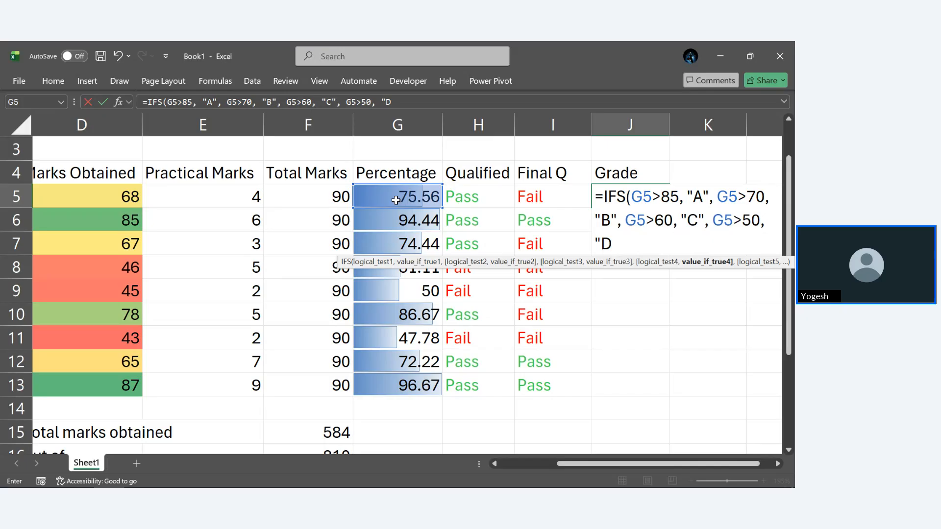
text(",)
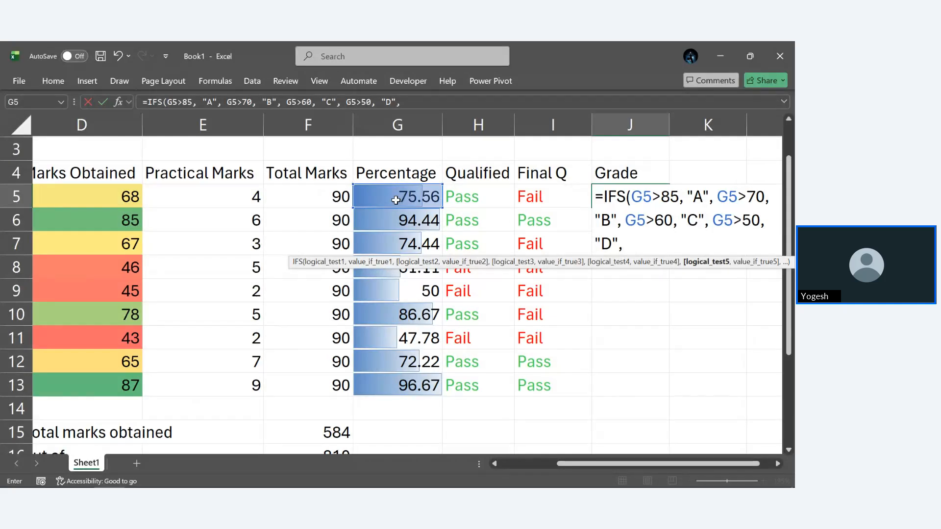
Complete the IFS formula in J5 with TRUE as the fallback condition returning "E" and enter it
text(TRUE)
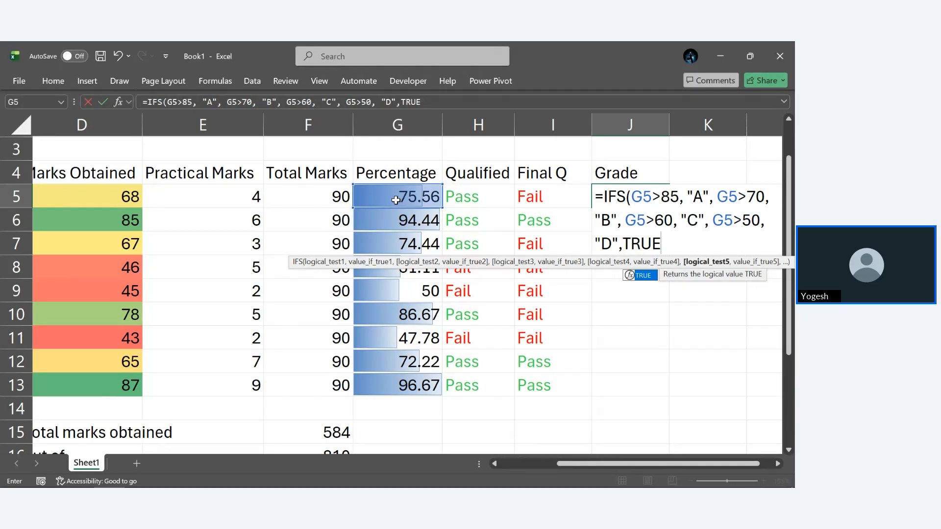
text(, ")
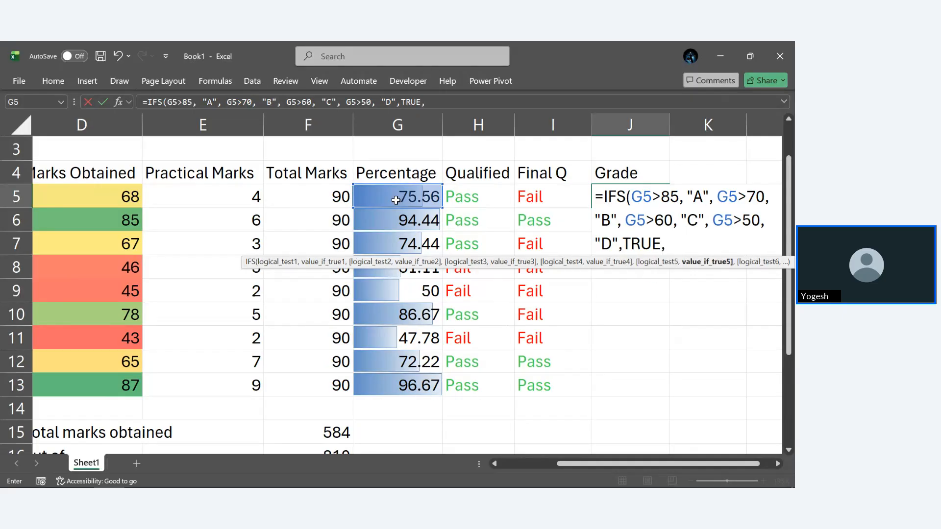
text(E")
text())
key(Return)
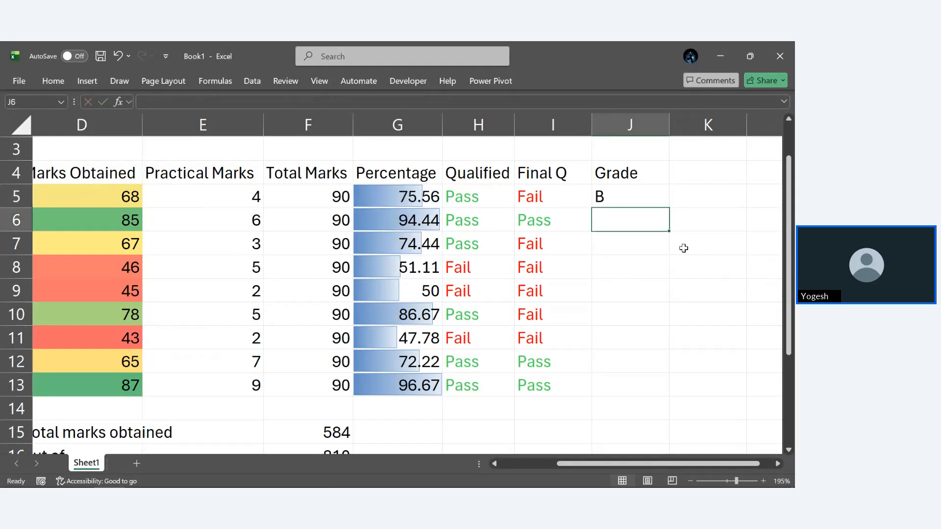
Fill the grade formula from J5 down through J13
click(644, 202)
key(shift+Down)
key(shift+Down)
key(shift+Down)
key(shift+Down)
key(shift+Down)
key(shift+Down)
key(shift+Down)
key(shift+Down)
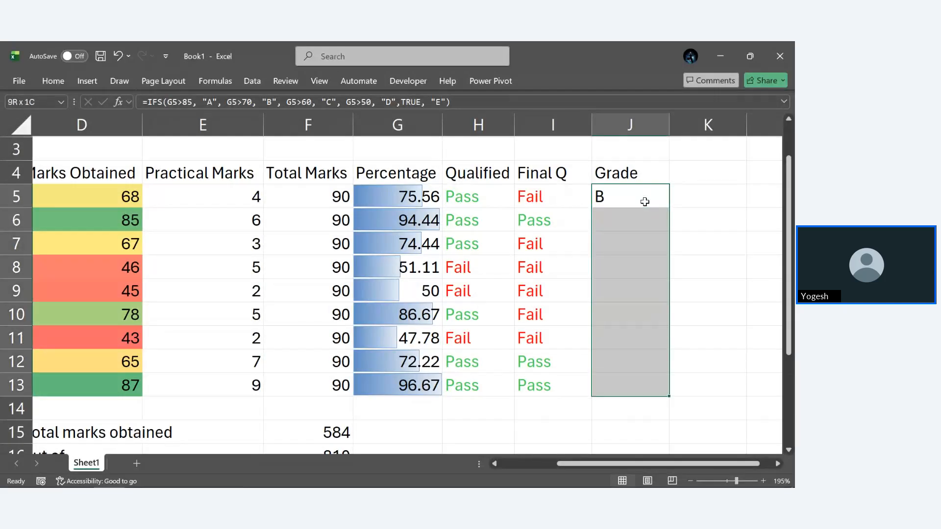
key(ctrl+d)
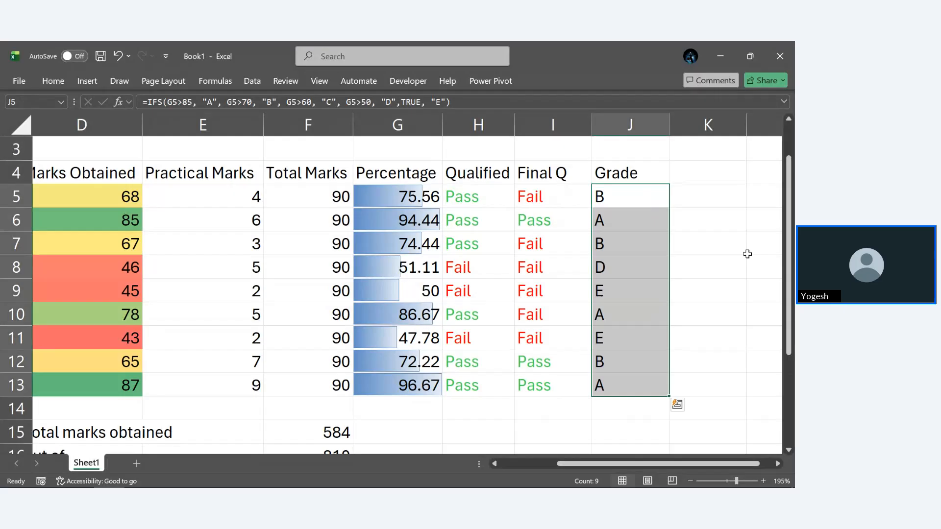
click(749, 257)
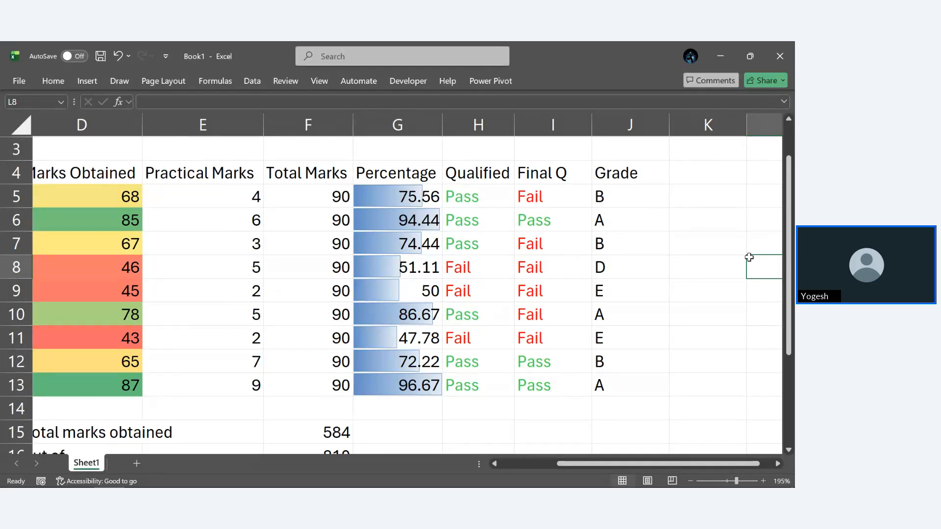
scroll(748, 257, down, 2)
scroll(749, 258, down, 1)
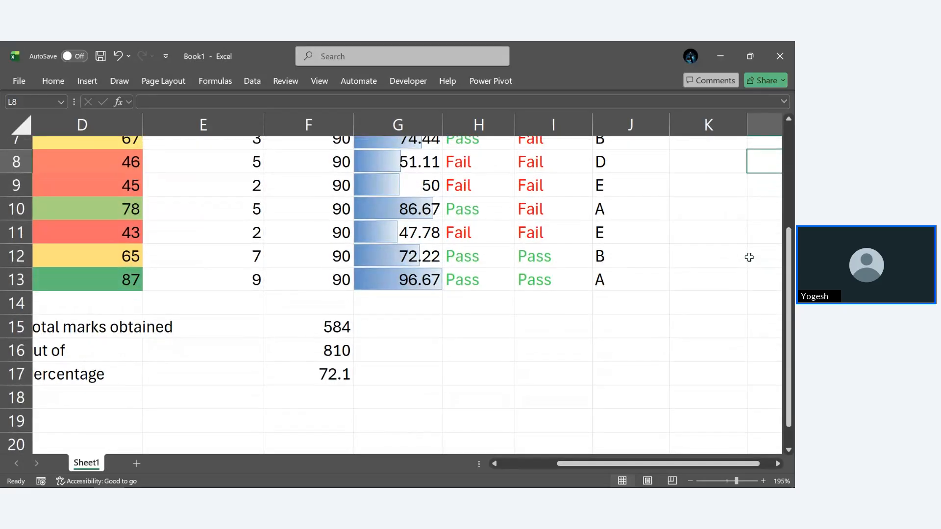
scroll(597, 334, right, 2)
scroll(597, 334, up, 3)
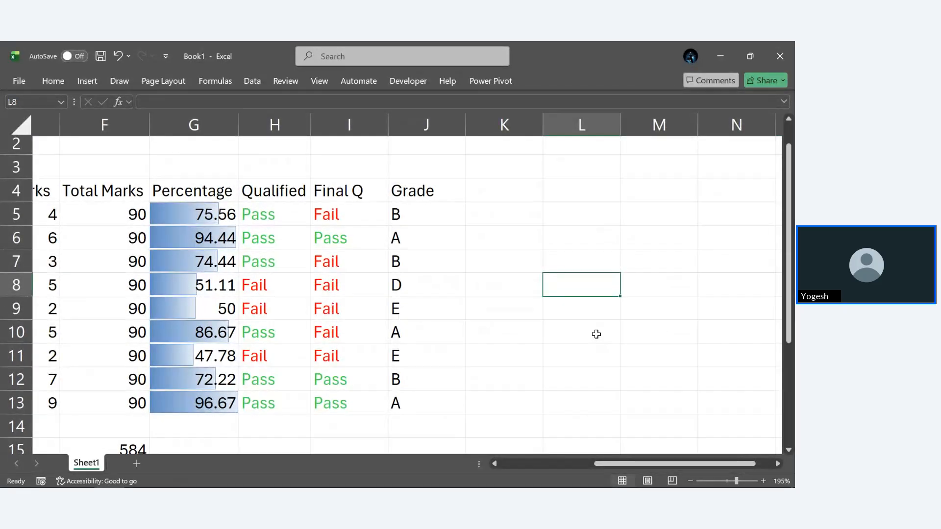
scroll(597, 334, left, 3)
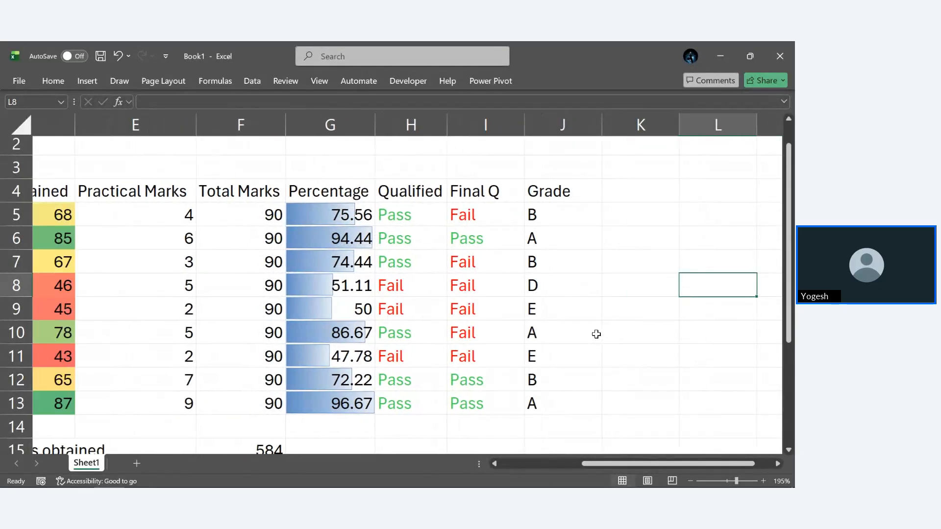
scroll(596, 334, left, 1)
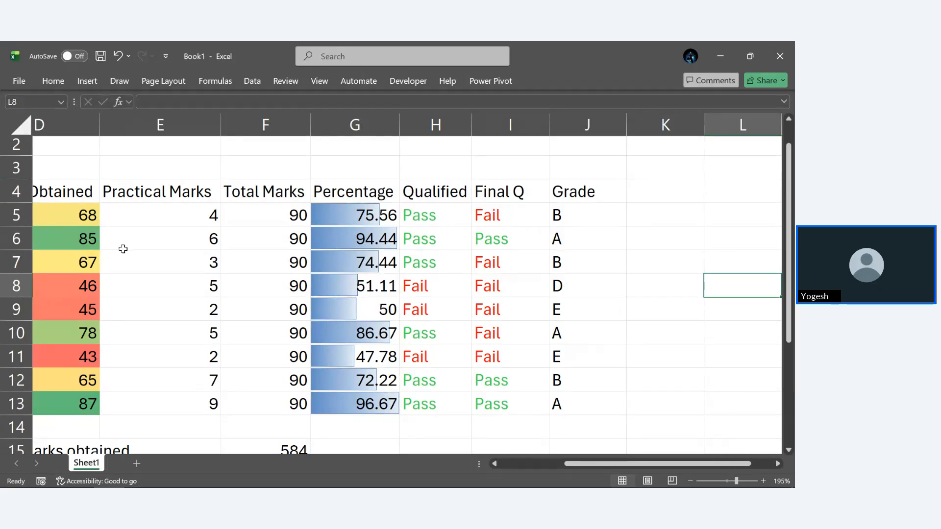
In L8, enter a SUMIF formula that adds the practical marks in E5:E13 where the grade in J5:J13 is "A"
scroll(547, 285, right, 1)
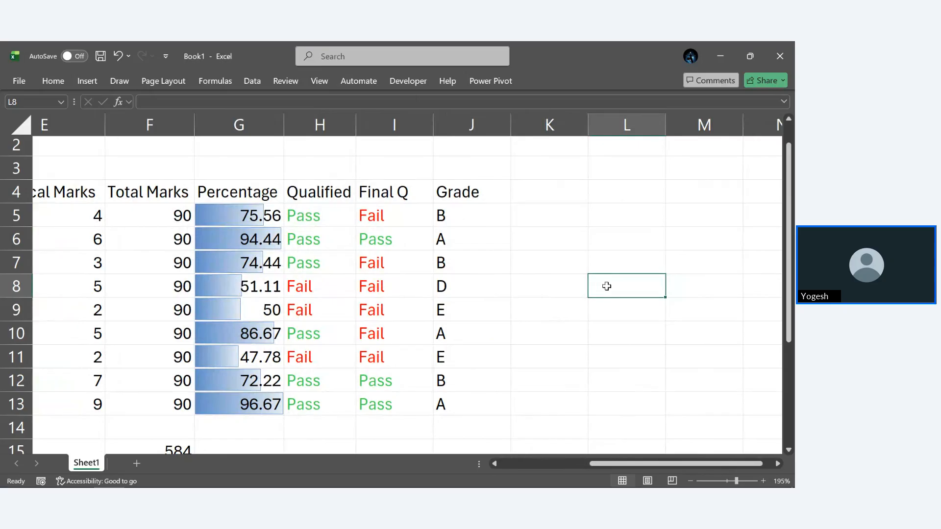
text(=SUM)
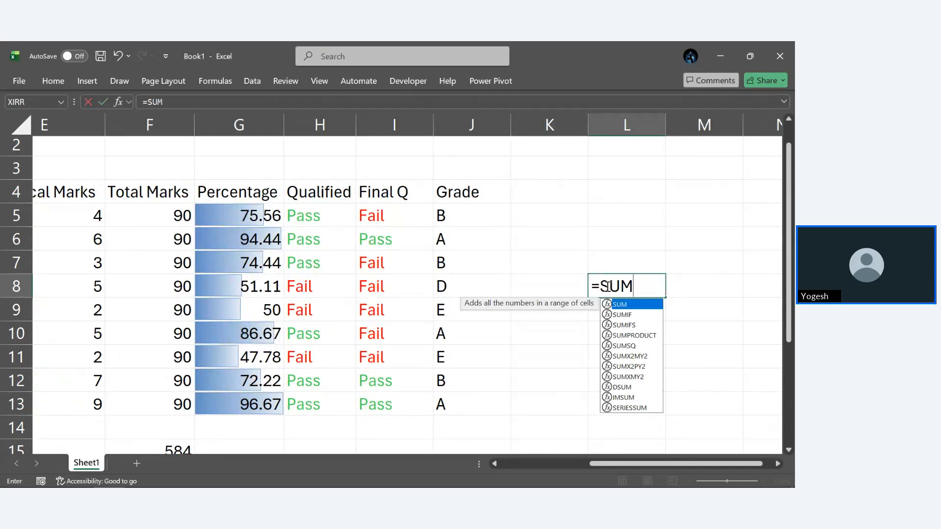
text(IF)
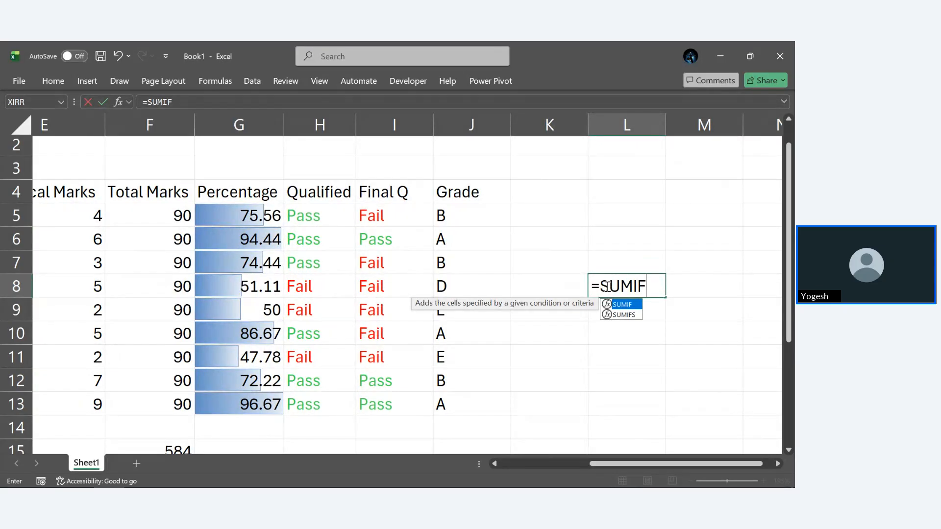
text(()
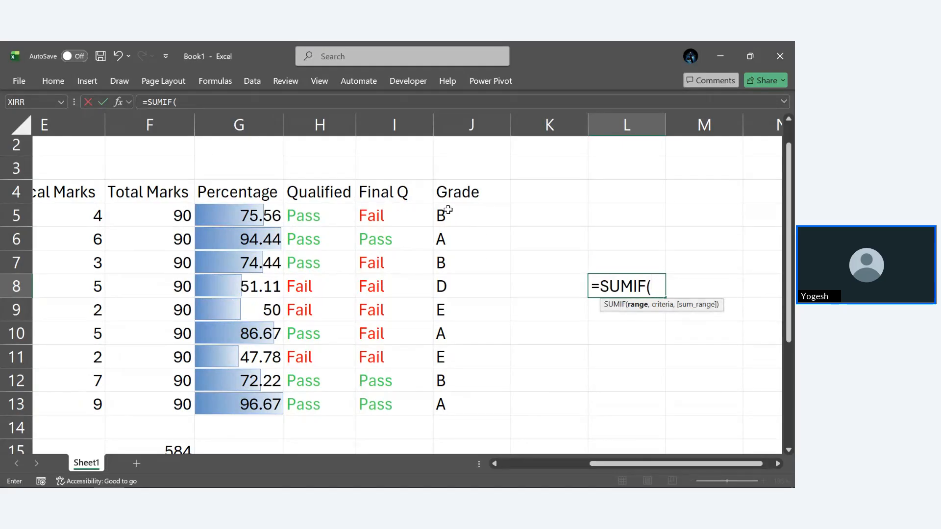
drag(448, 210, 472, 415)
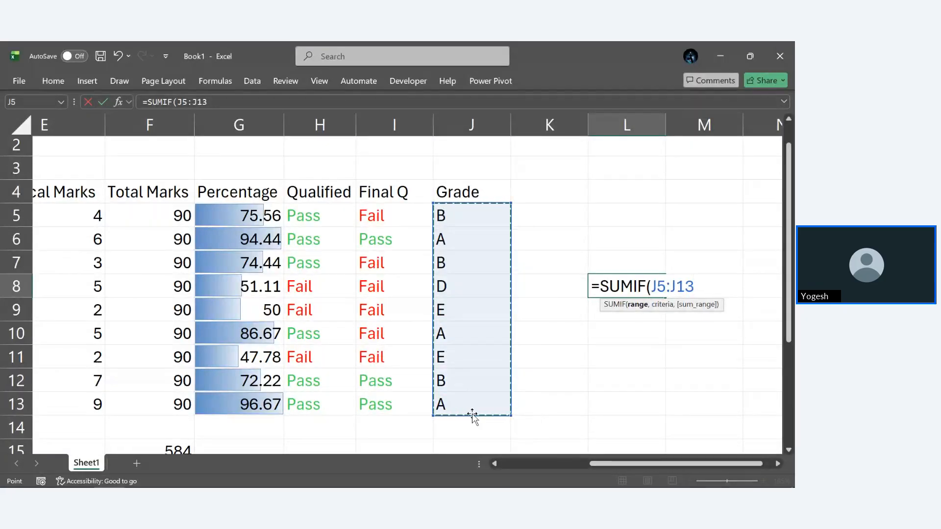
text(, )
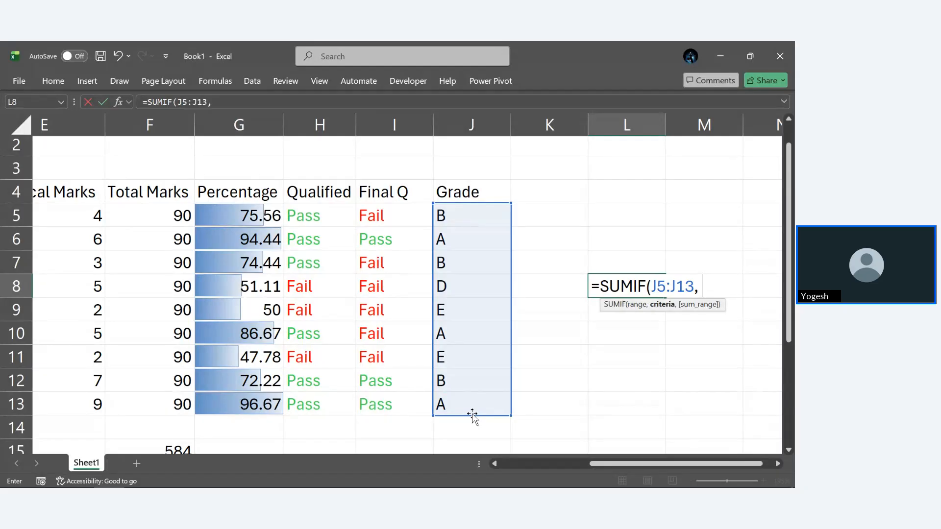
text("A",)
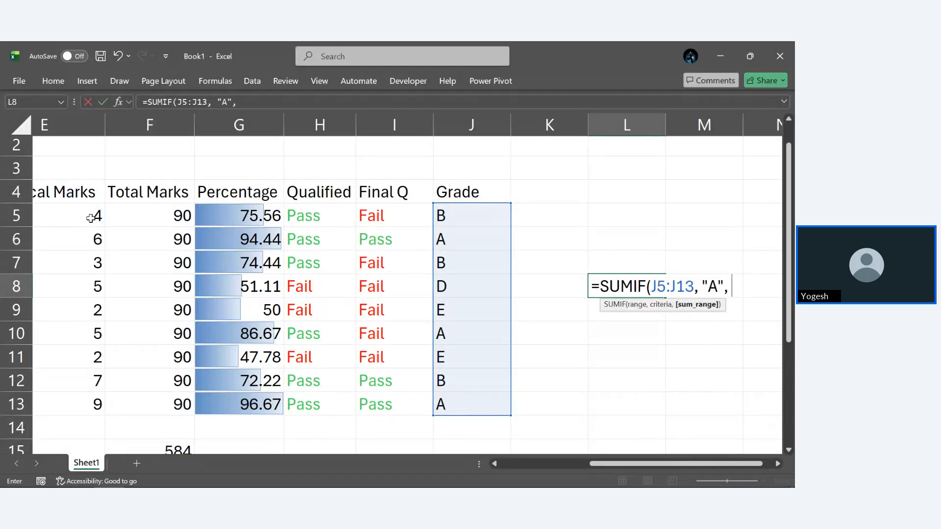
drag(91, 214, 102, 410)
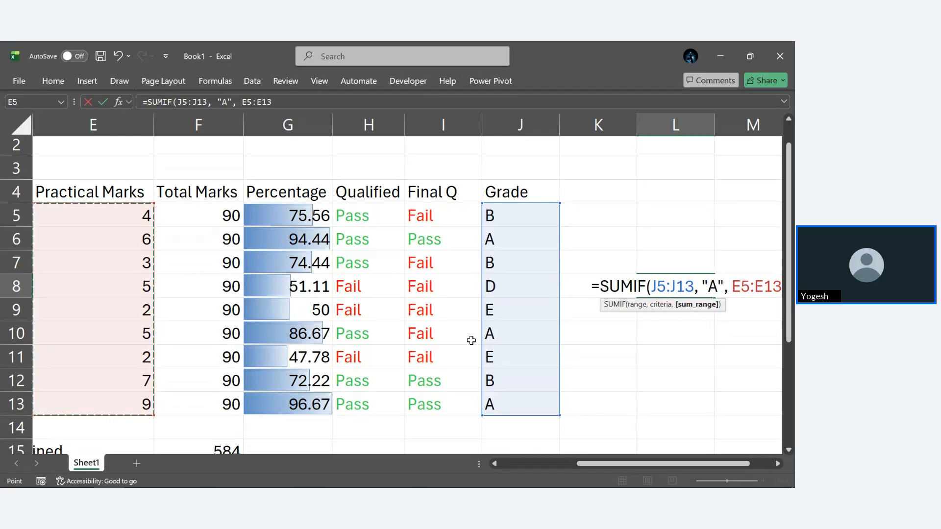
key(Return)
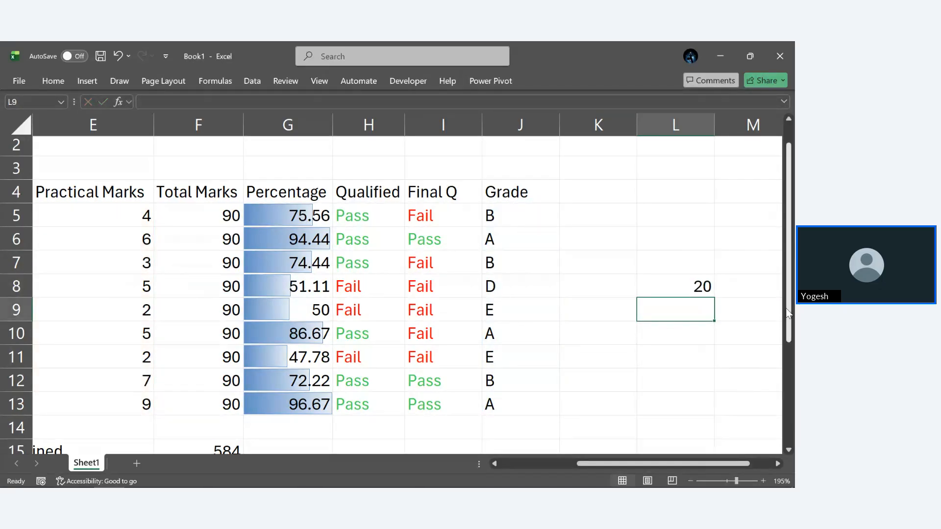
Check the practical marks of the A-grade students in E6, E10 and E13 against the SUMIF result
click(130, 245)
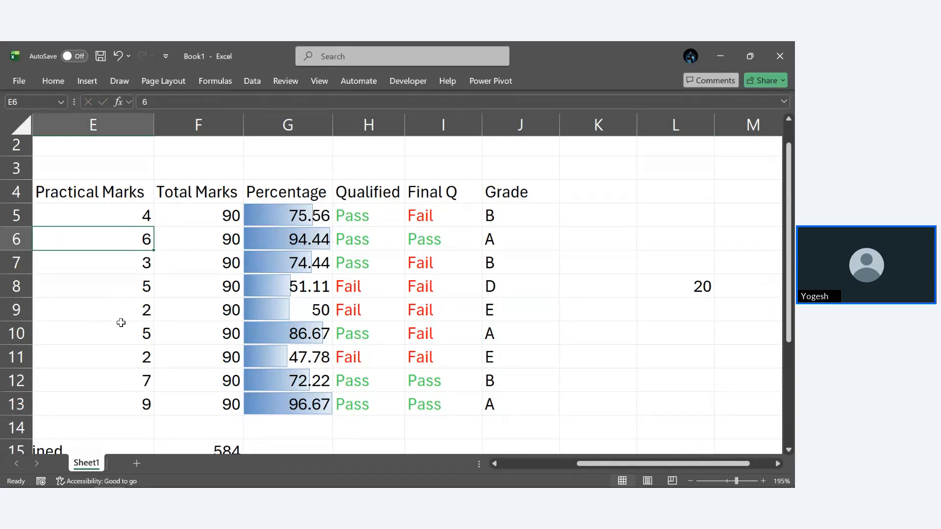
click(133, 333)
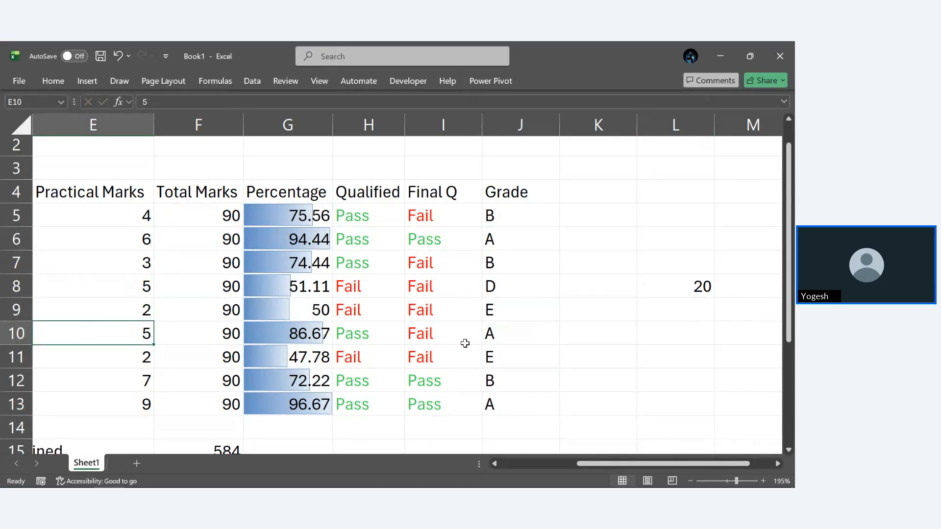
click(144, 409)
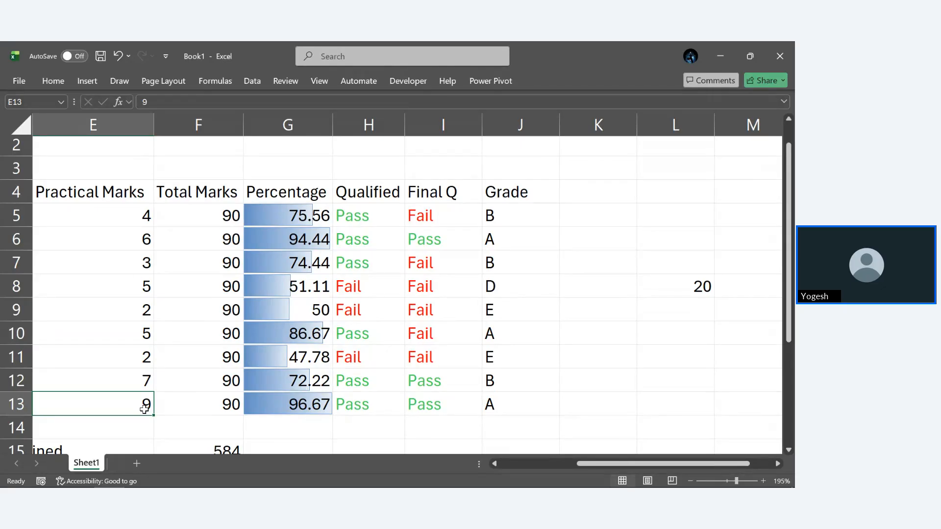
In L9, enter a COUNT formula over the practical marks in E5:E13
click(680, 318)
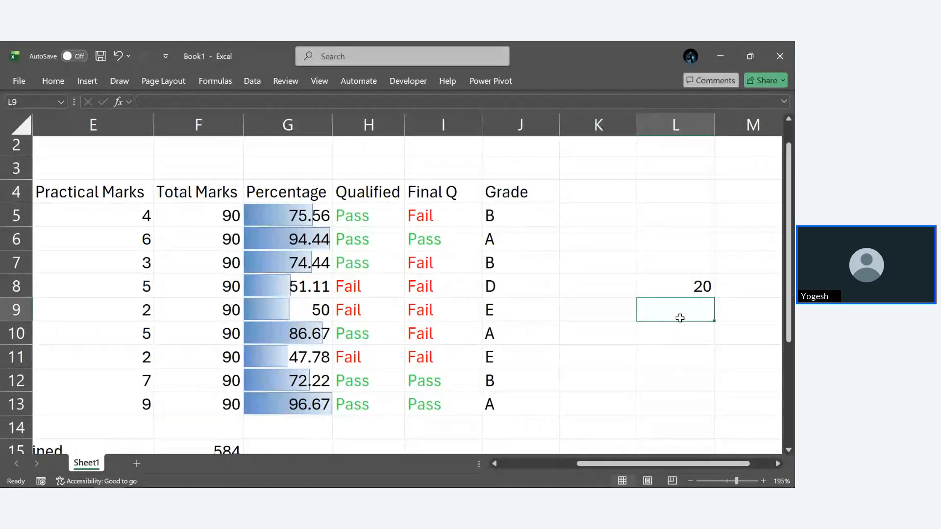
text(=Count()
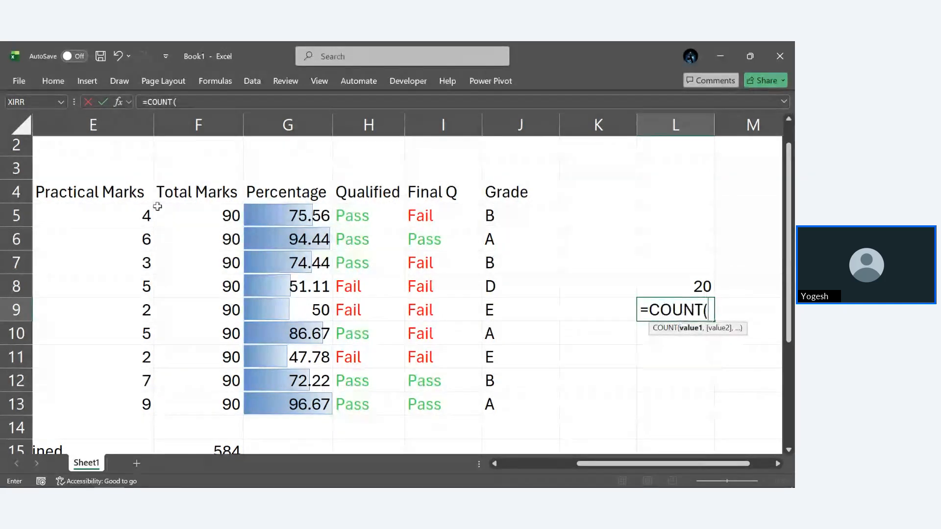
drag(149, 212, 128, 399)
key(Return)
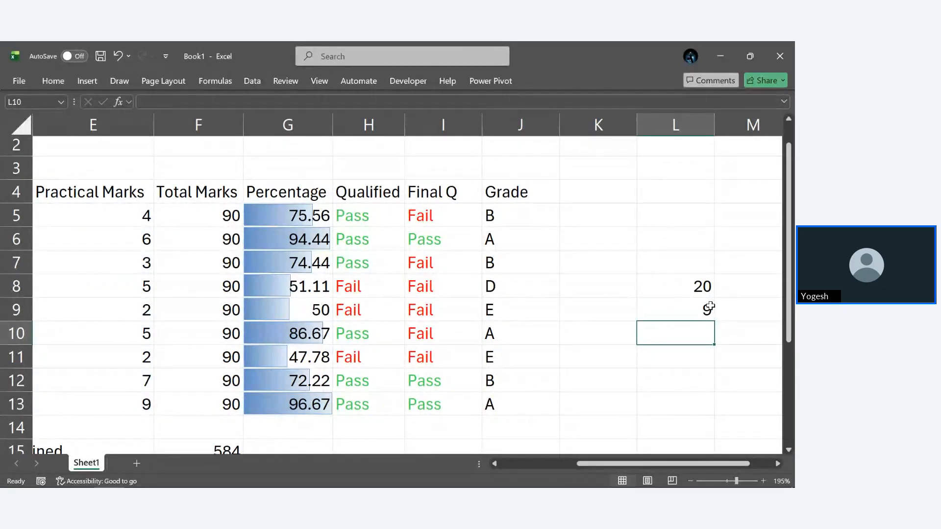
Change the range of the COUNT formula in L9 to the Qualified cells H5:H13
click(709, 308)
double_click(705, 310)
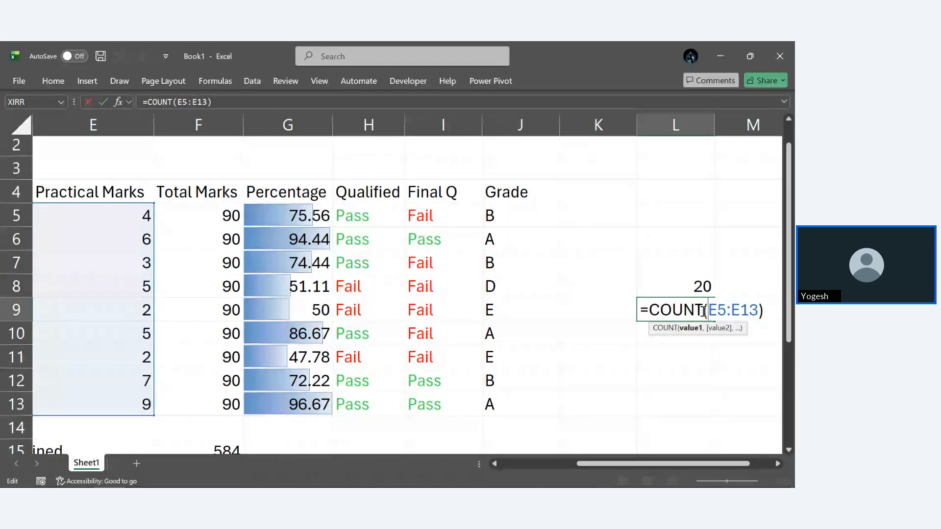
key(BackSpace)
key(BackSpace)
key(BackSpace)
key(BackSpace)
key(BackSpace)
key(BackSpace)
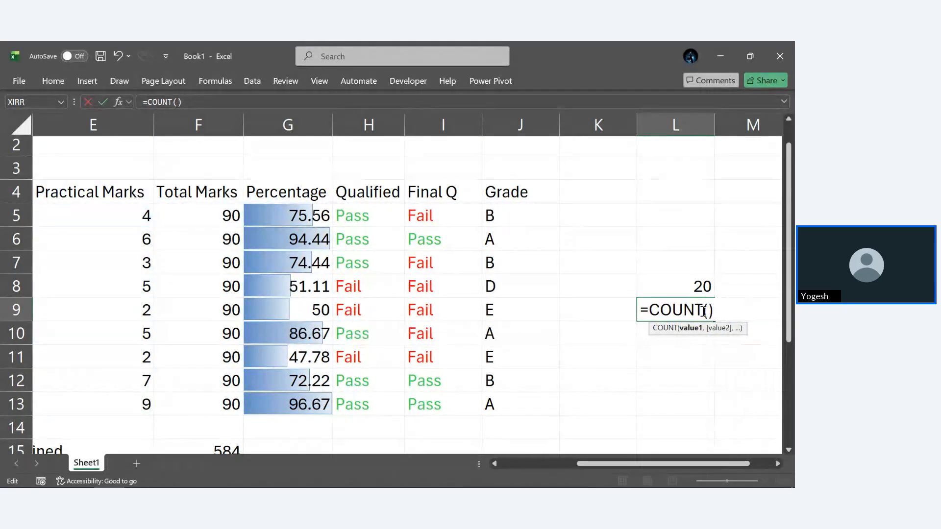
drag(353, 215, 373, 404)
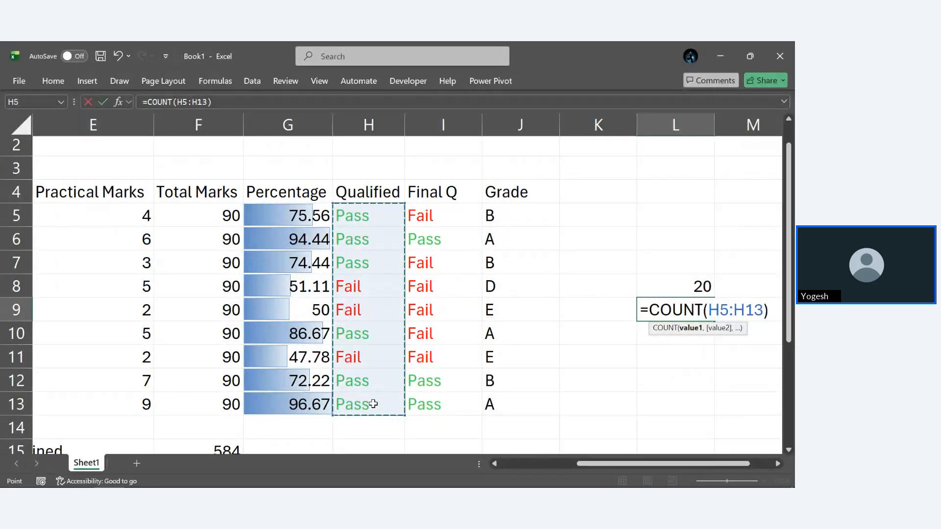
key(Return)
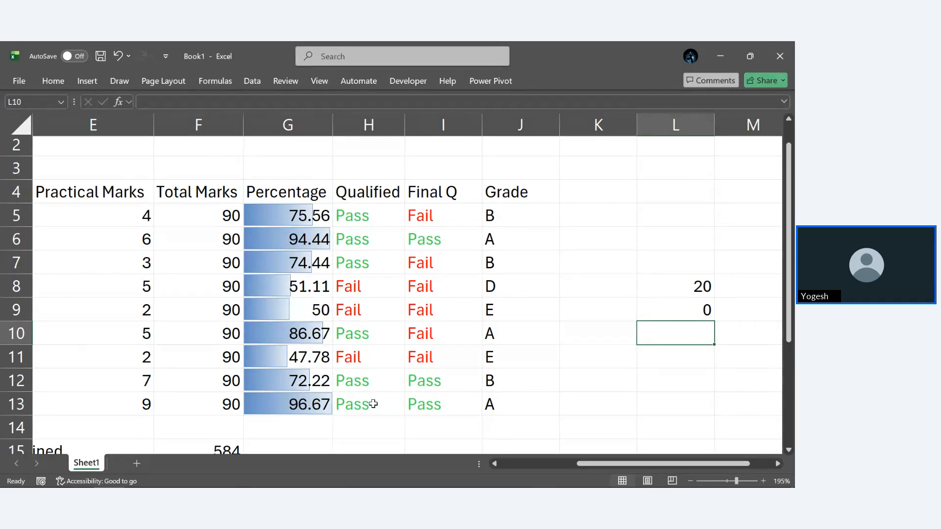
Change the COUNT function in L9 to COUNTA over the Qualified cells H5:H13
double_click(655, 312)
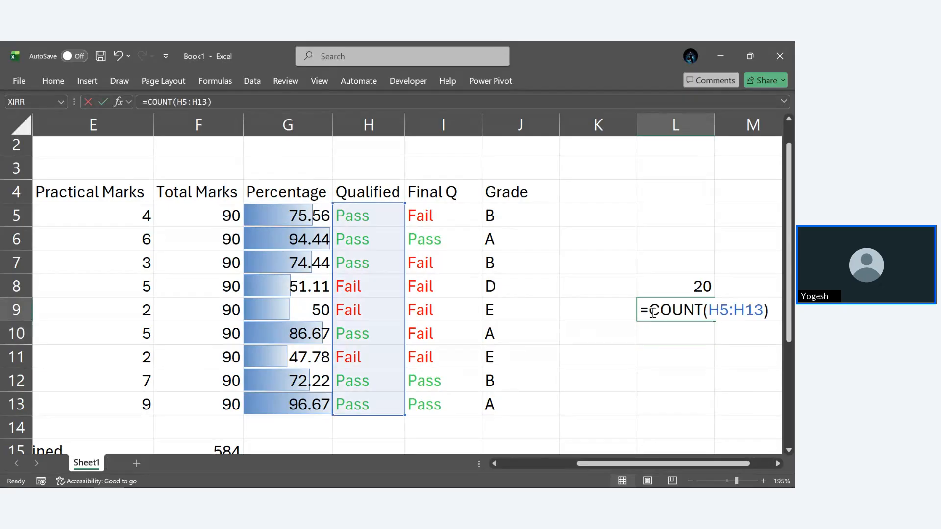
click(703, 310)
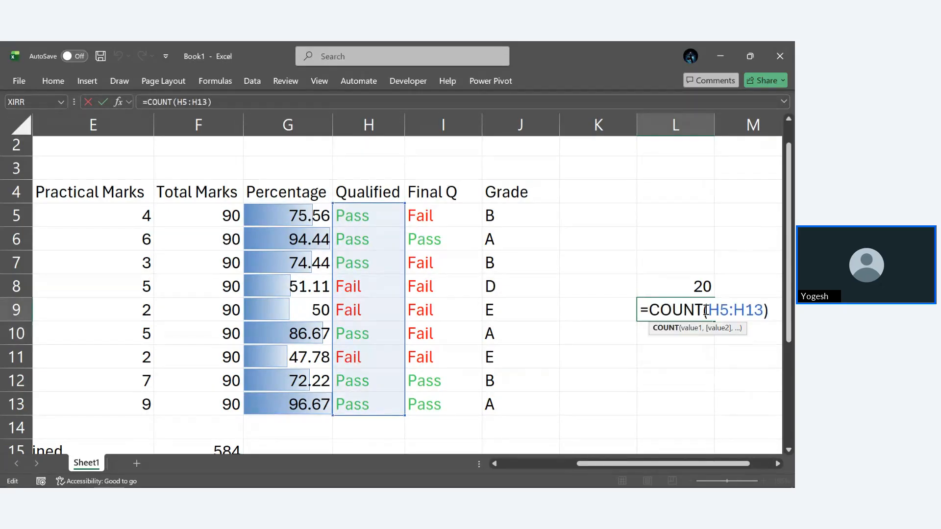
text(A)
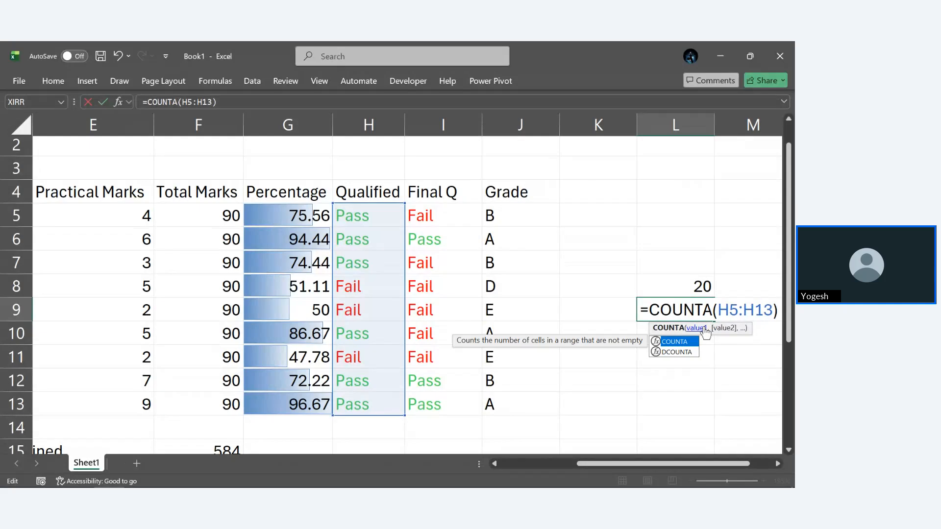
key(Return)
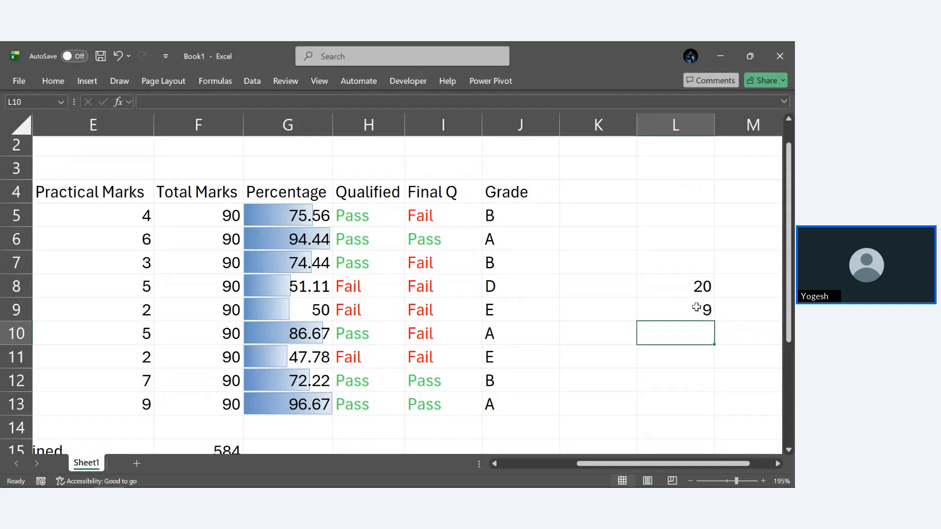
Replace the range of the COUNTA formula in L9 with the practical marks in E5:E13
double_click(695, 310)
click(774, 308)
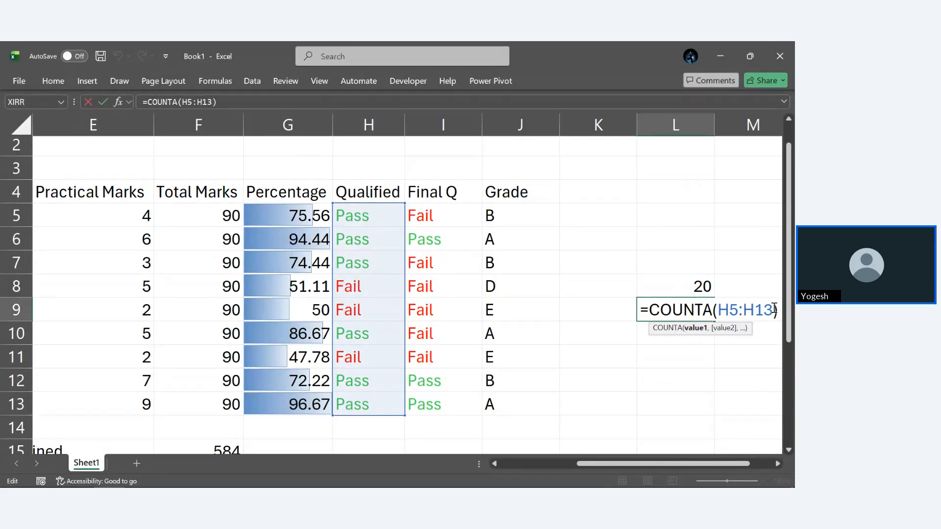
key(BackSpace)
key(BackSpace)
key(BackSpace)
key(BackSpace)
key(BackSpace)
key(BackSpace)
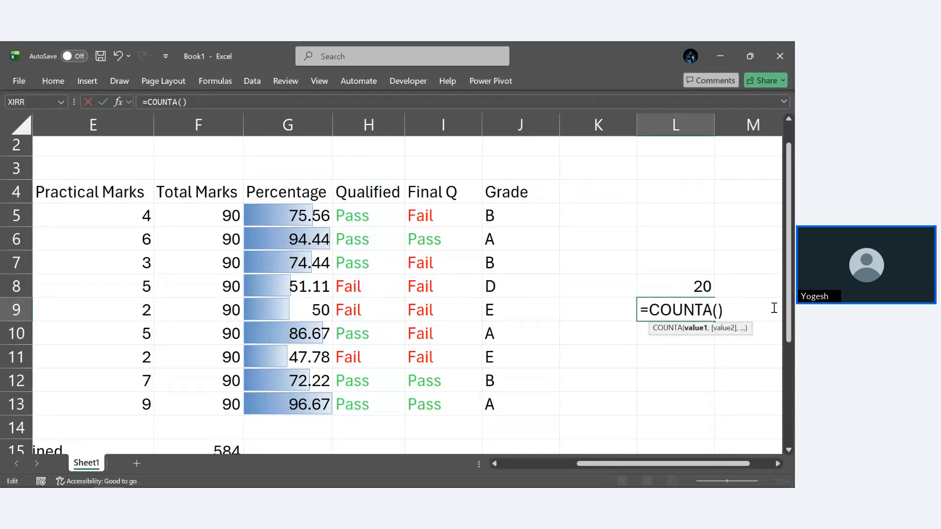
drag(133, 216, 132, 397)
key(Return)
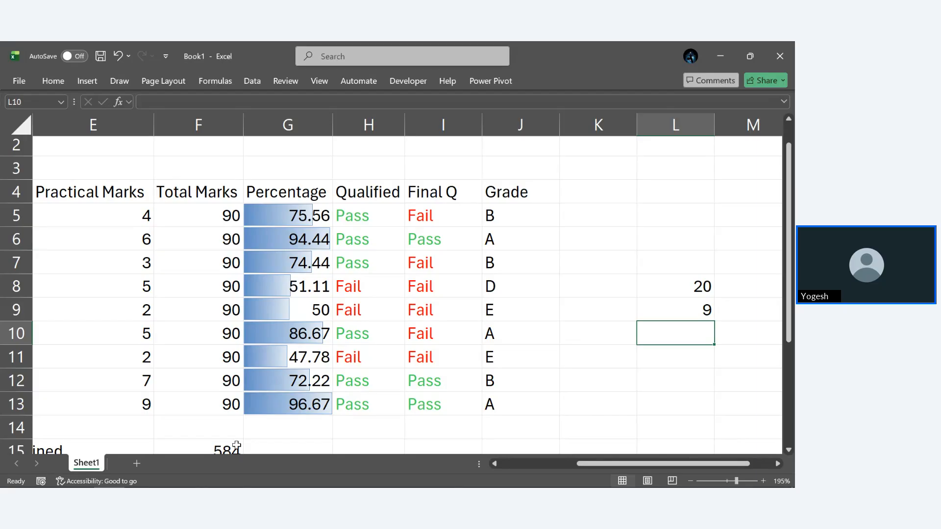
click(662, 310)
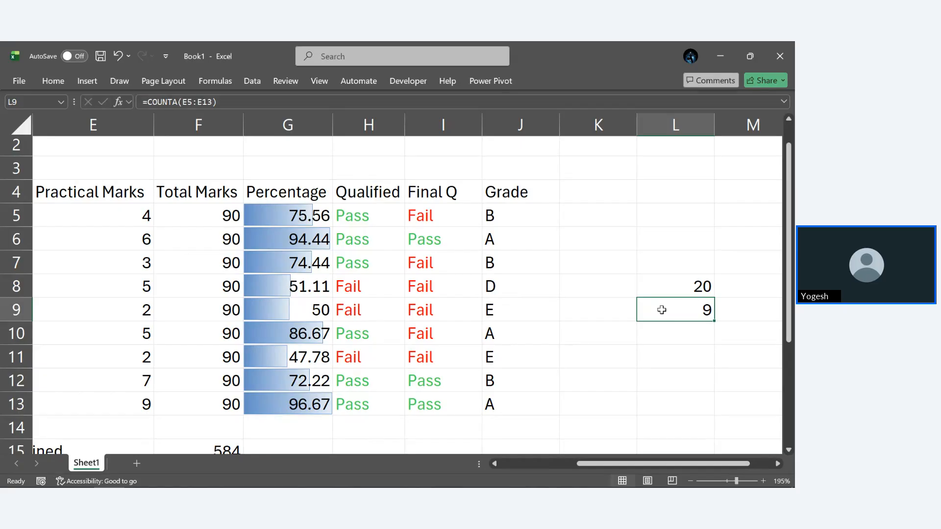
Change the subject in C12 to "Chem" so the Subject column contains a duplicate
scroll(662, 309, left, 5)
scroll(661, 309, down, 1)
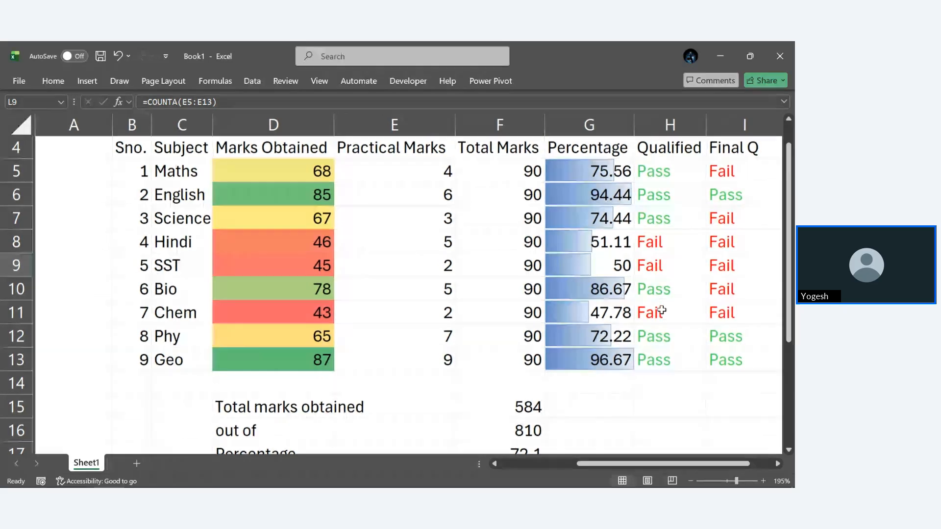
drag(163, 175, 169, 371)
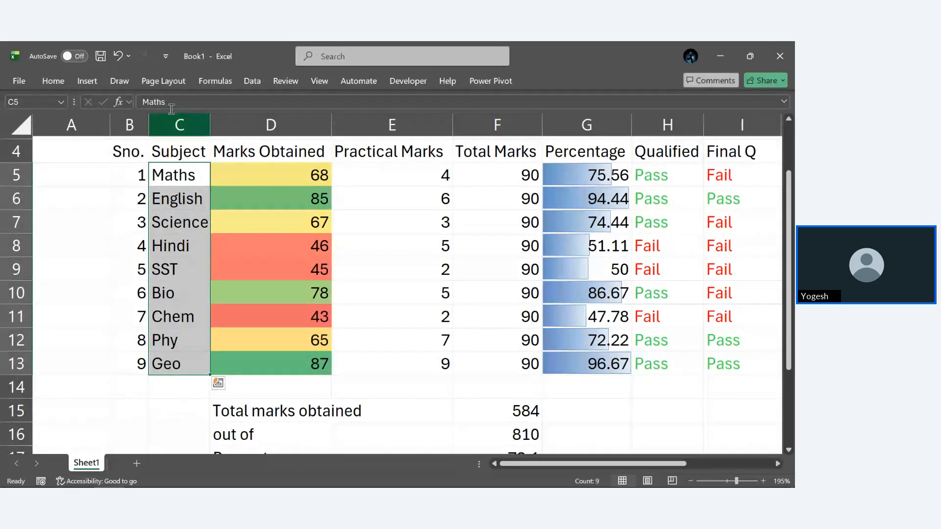
click(183, 410)
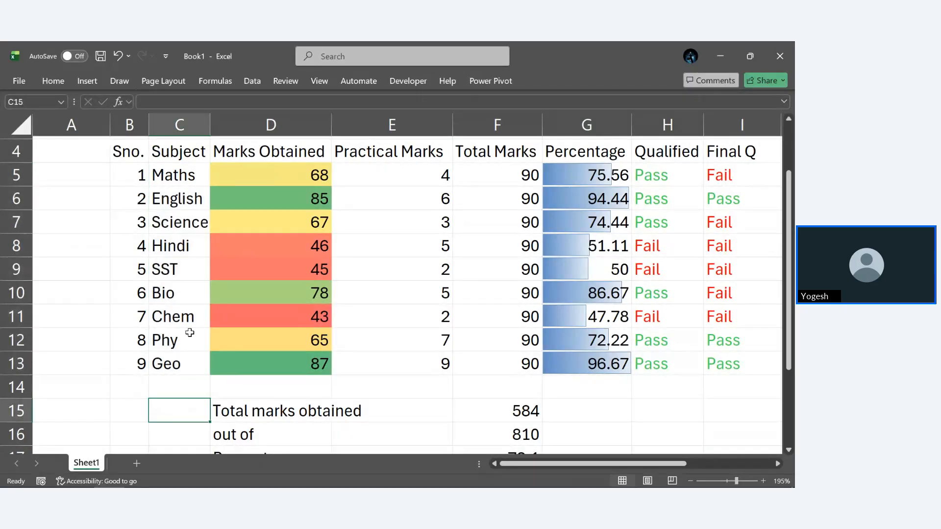
click(190, 340)
key(BackSpace)
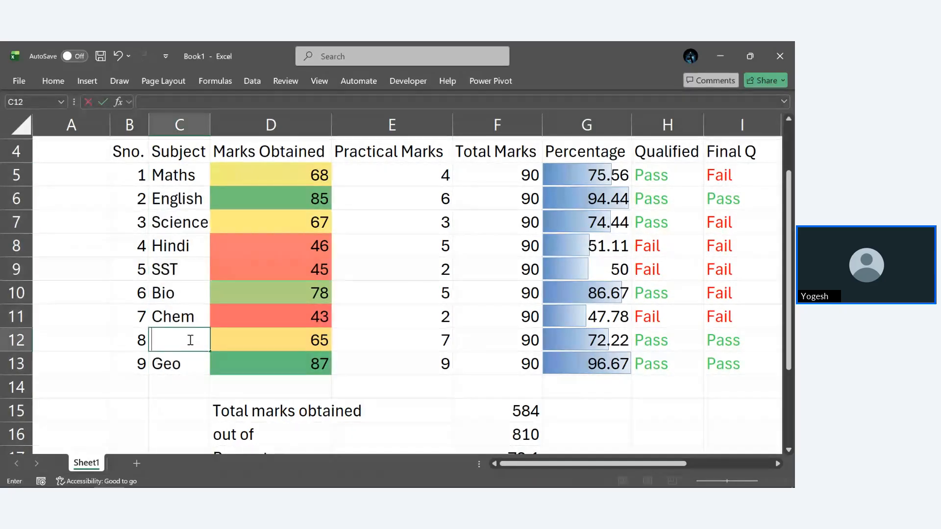
text(Chem)
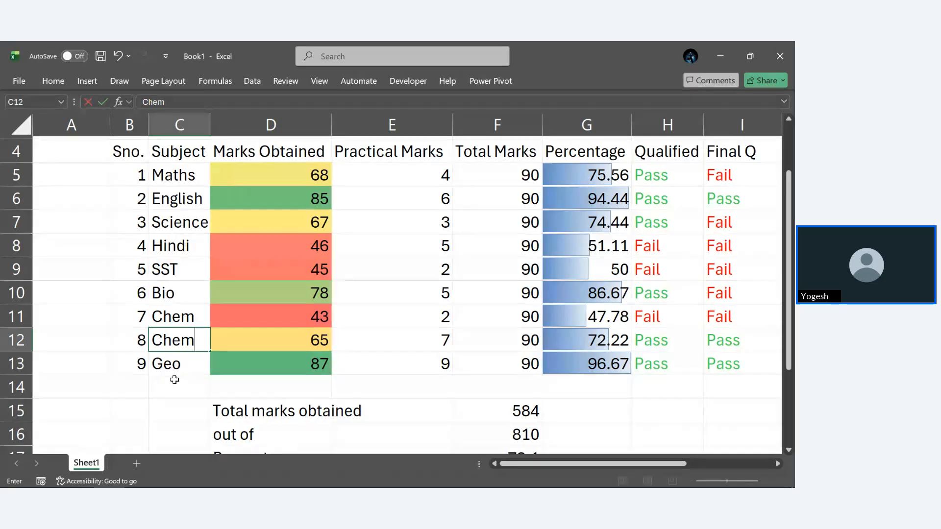
click(179, 411)
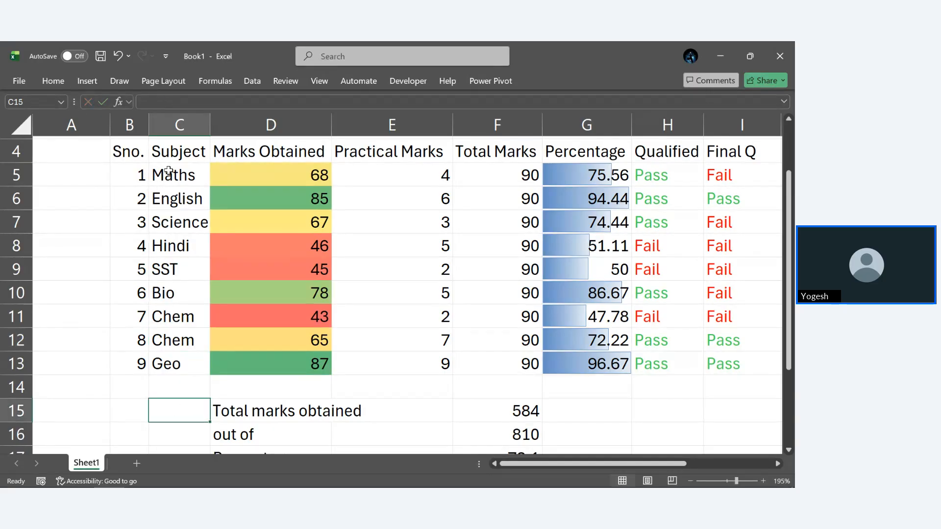
Remove duplicates from the subjects in C5:C13, expanding the selection to the adjacent columns and comparing only the Subject column
drag(168, 169, 179, 377)
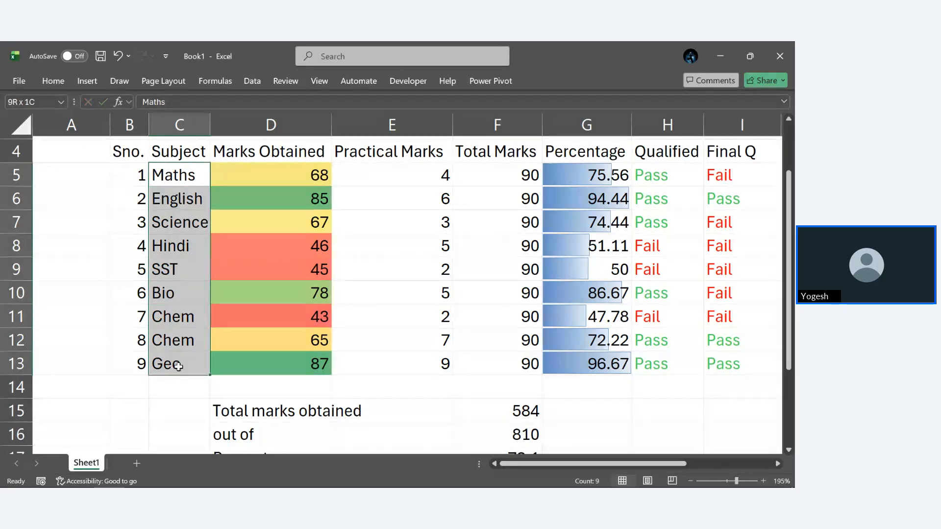
click(253, 83)
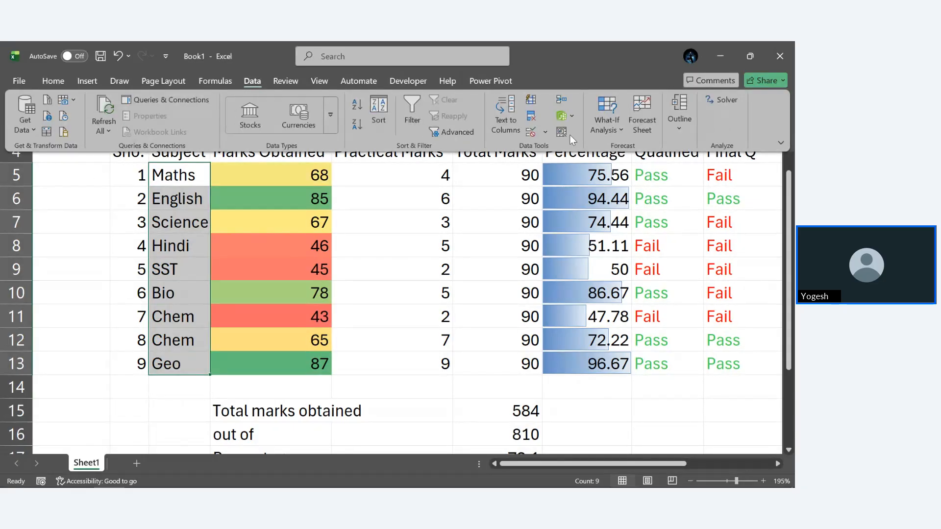
click(527, 120)
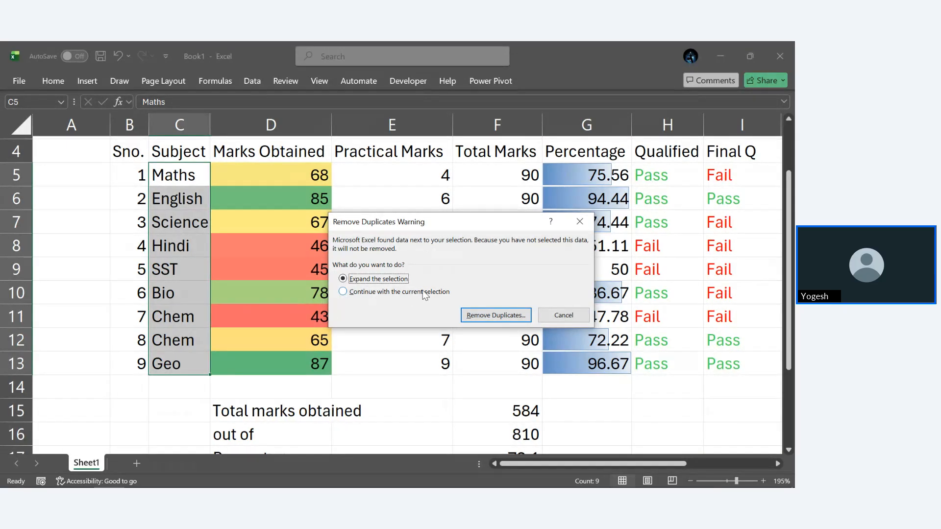
click(496, 318)
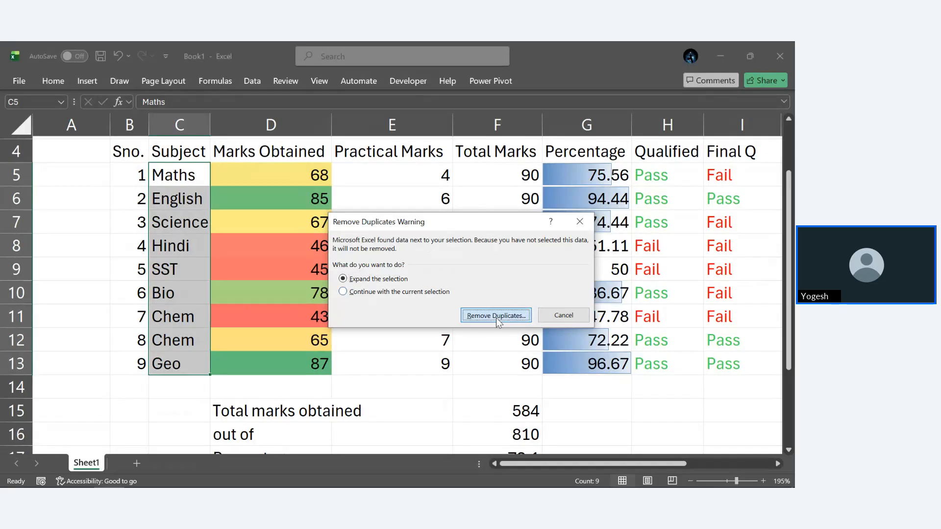
scroll(704, 293, right, 3)
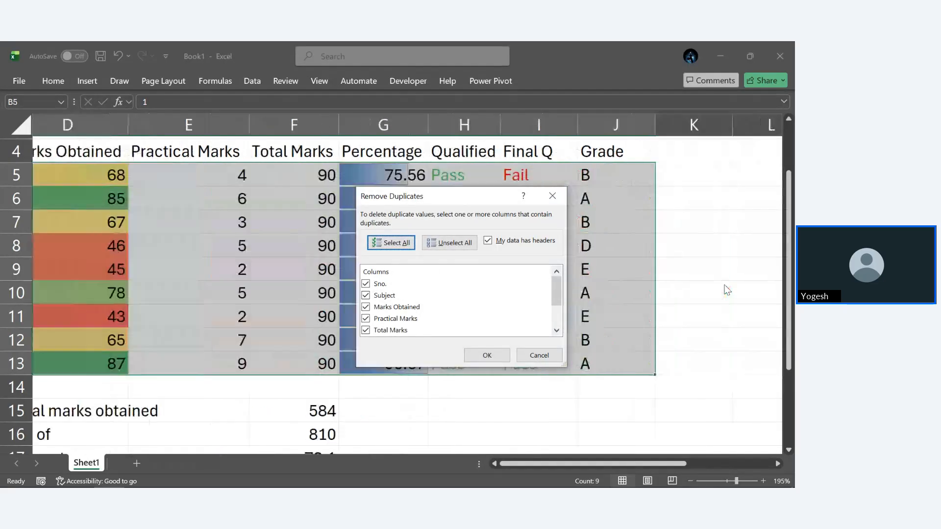
scroll(727, 290, right, 1)
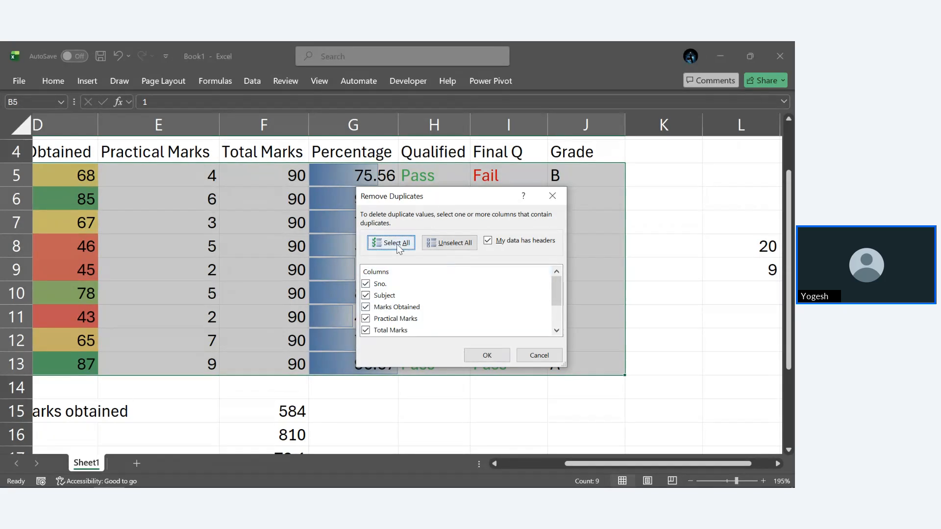
click(448, 243)
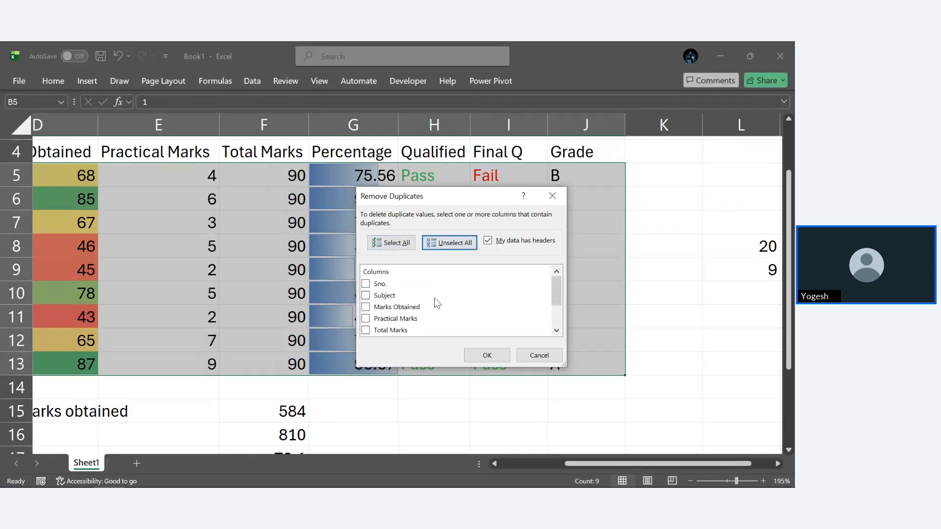
click(368, 297)
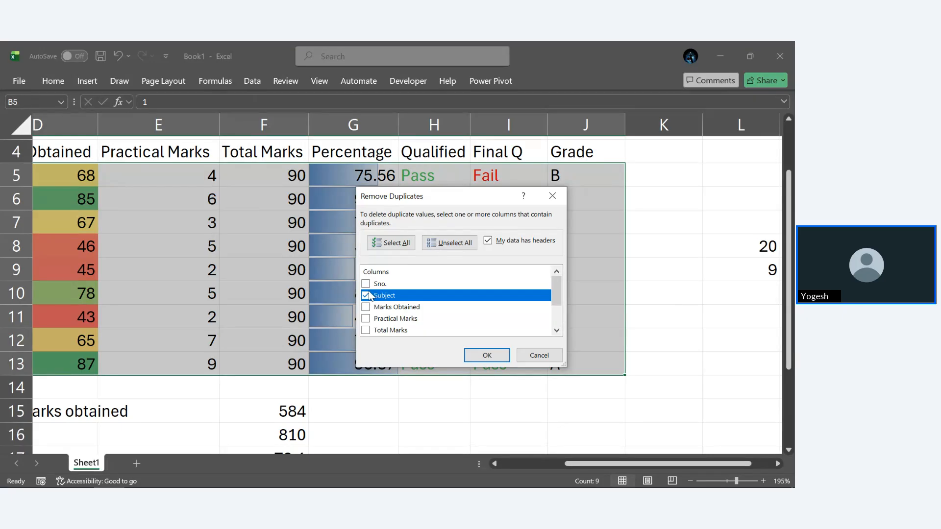
click(482, 354)
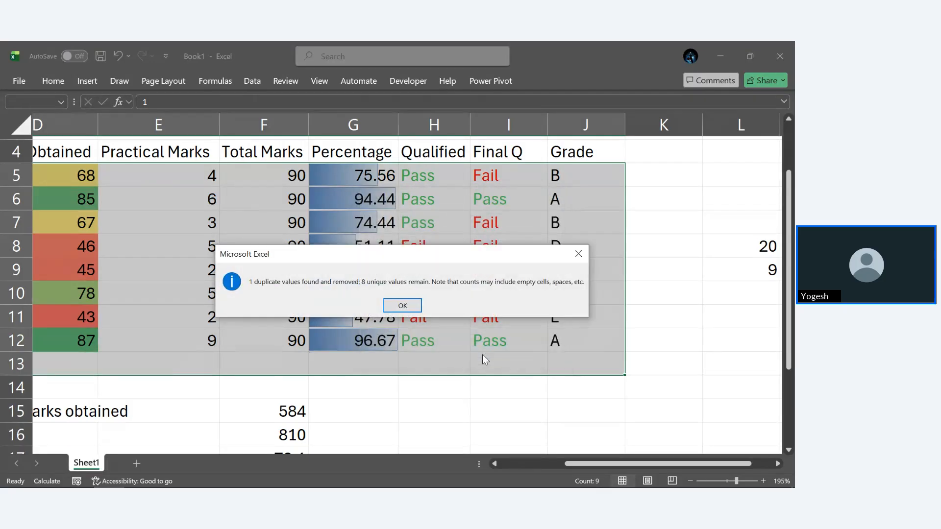
click(399, 305)
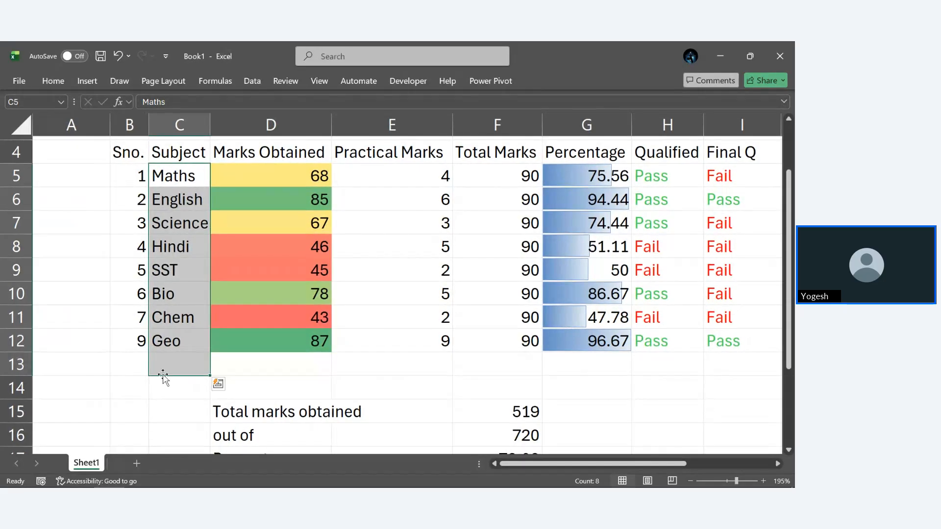
Undo and redo the duplicate removal to compare the totals and percentage in F15:F17
click(137, 382)
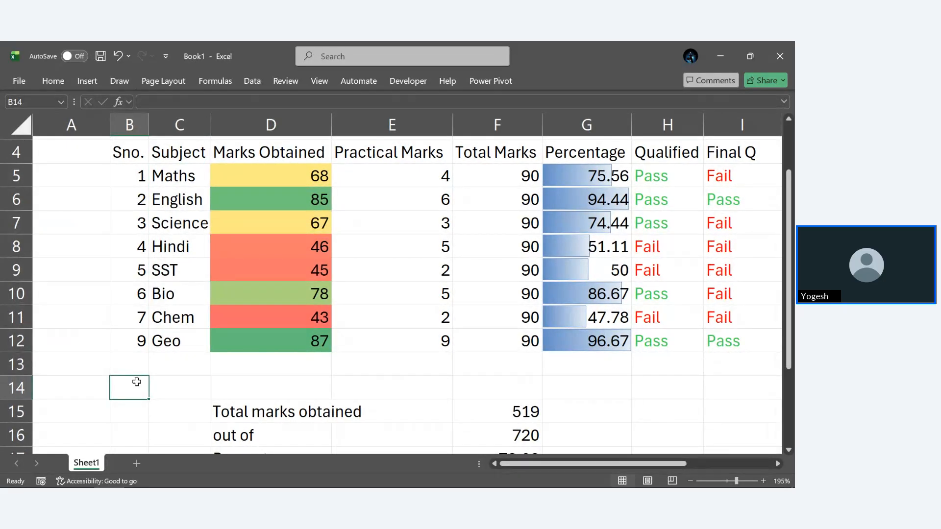
scroll(312, 375, right, 3)
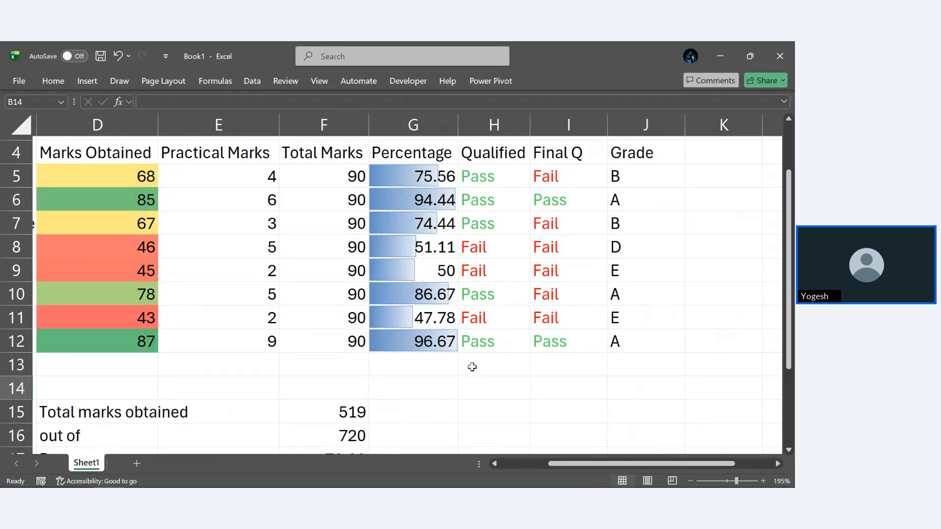
scroll(551, 371, down, 2)
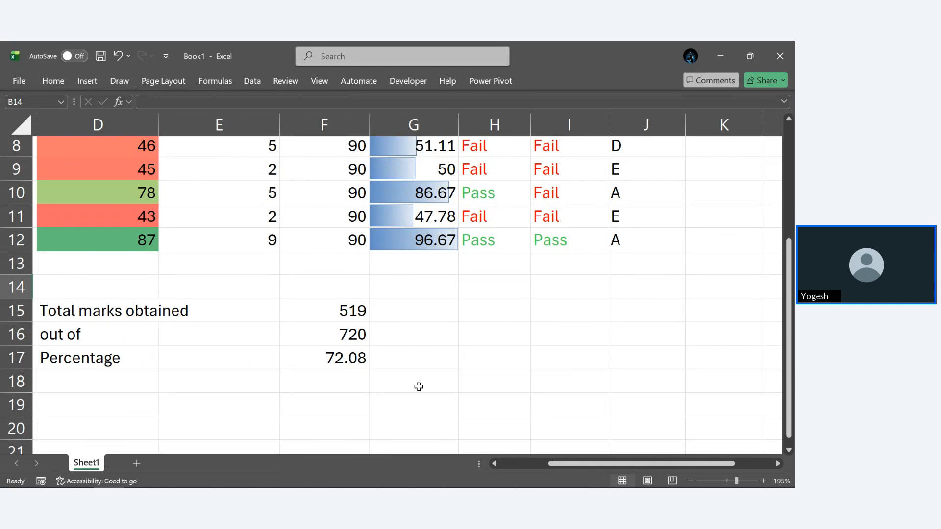
key(ctrl+z)
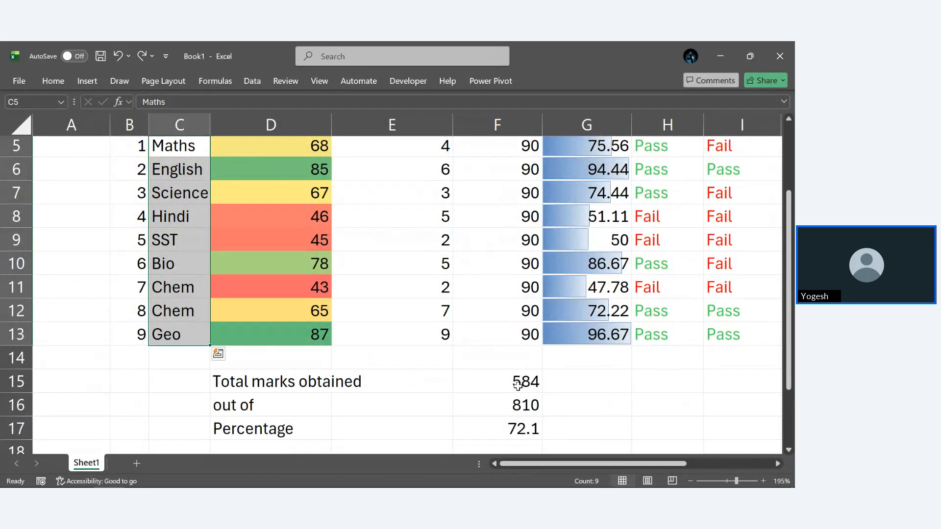
key(ctrl+y)
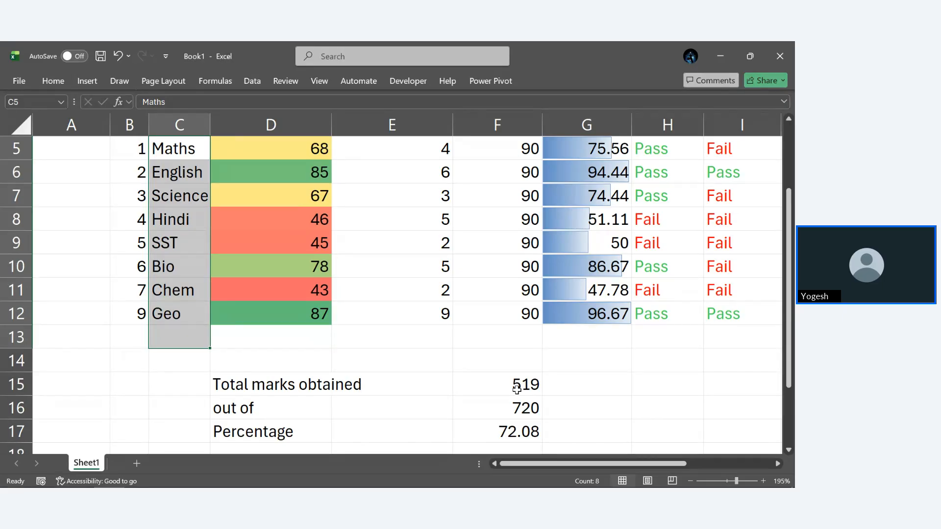
click(475, 374)
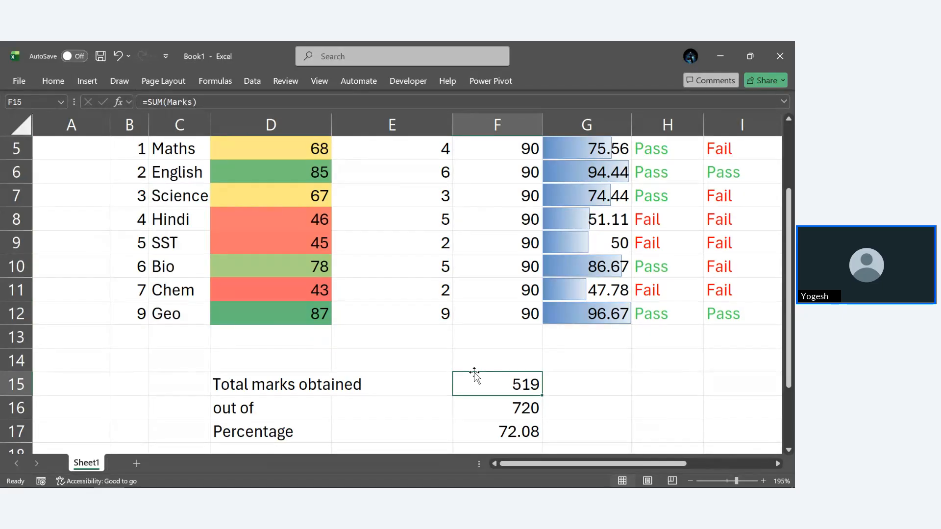
Clear the SUMIF formula in L8 and the COUNTA formula in L9
scroll(399, 367, down, 3)
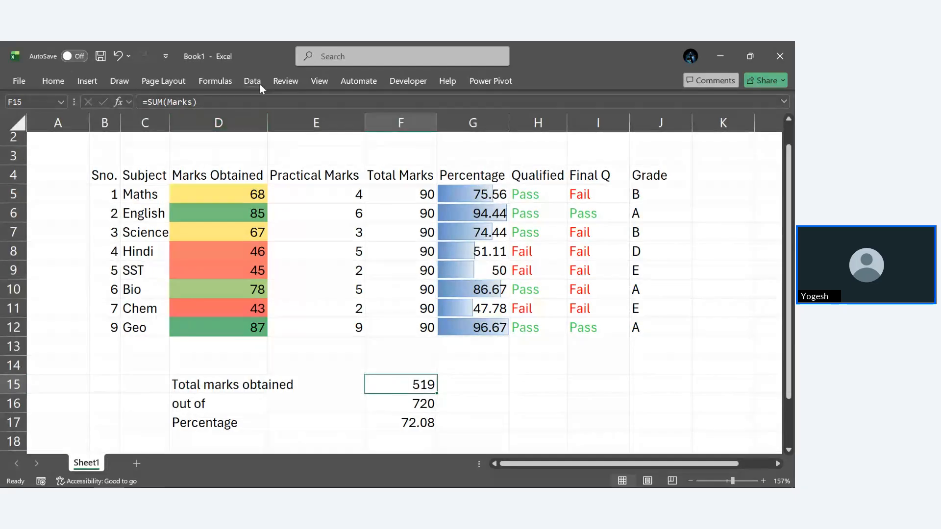
click(260, 86)
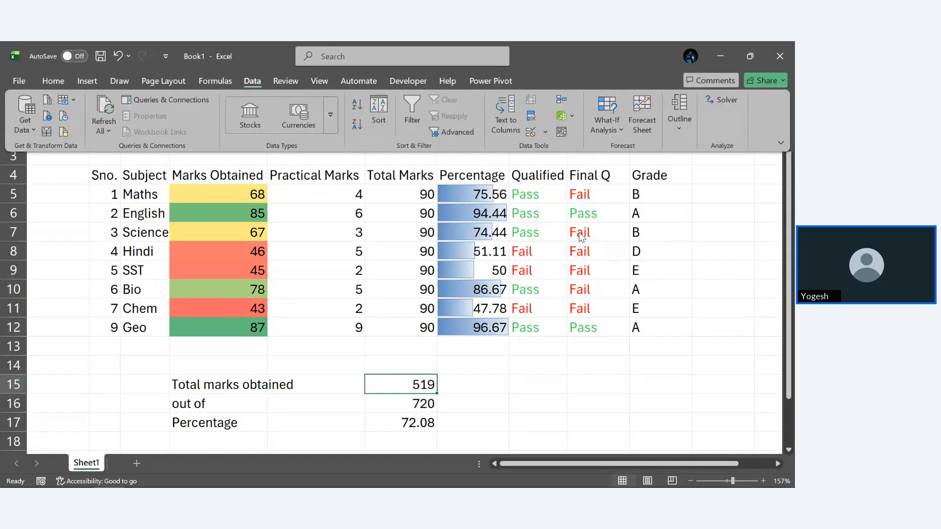
scroll(483, 238, right, 6)
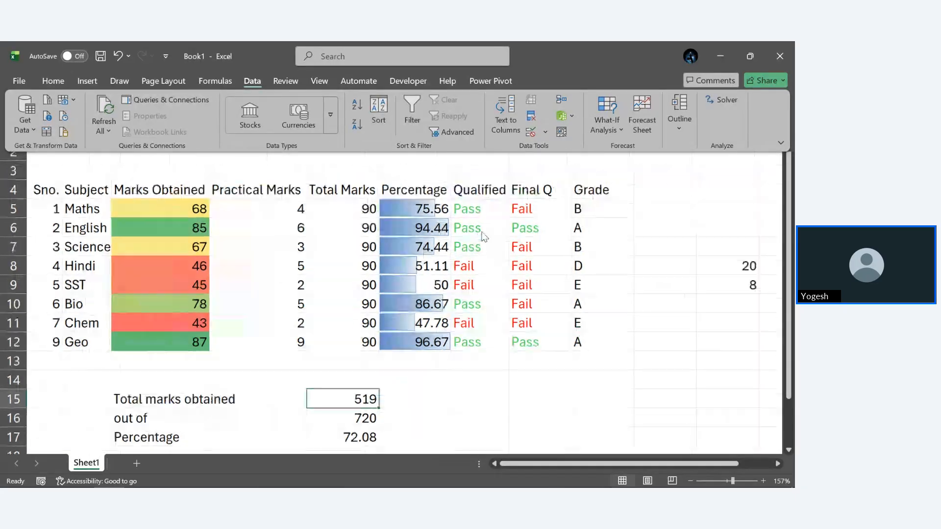
scroll(482, 237, up, 1)
click(582, 269)
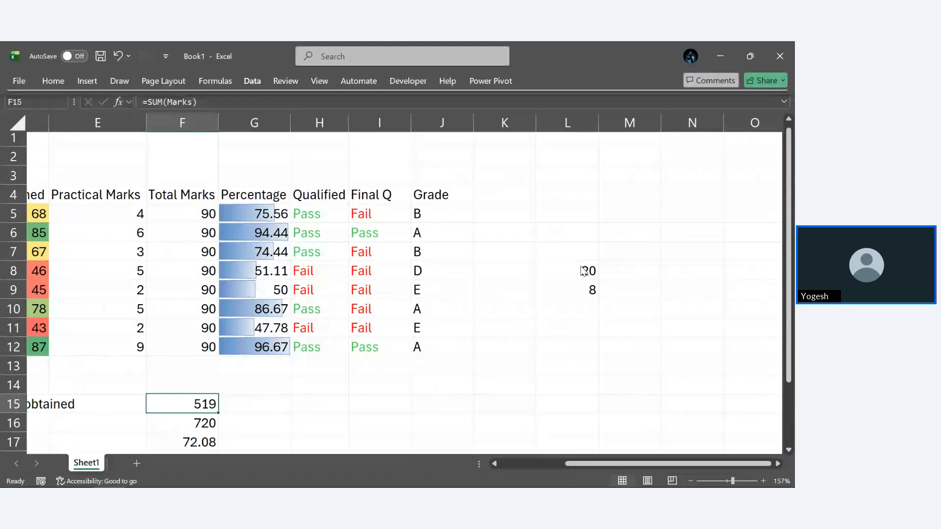
double_click(580, 266)
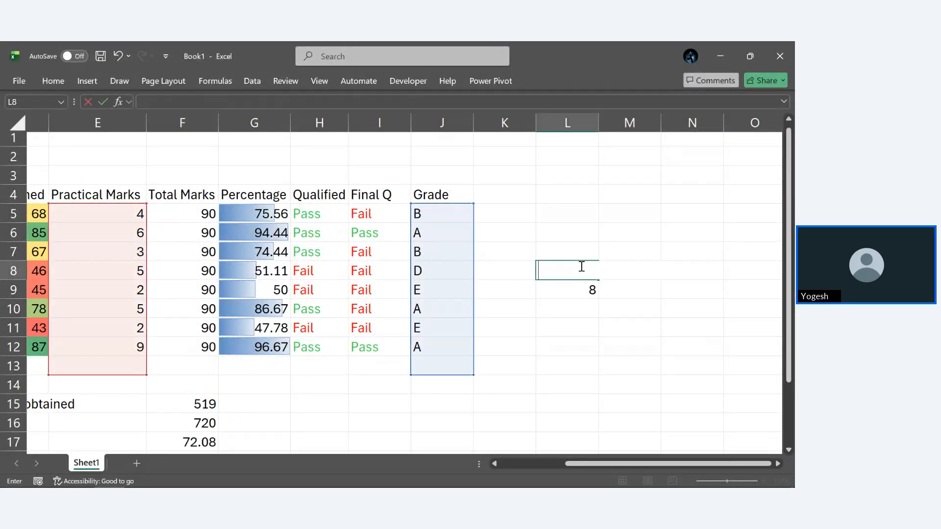
click(567, 294)
double_click(569, 298)
key(BackSpace)
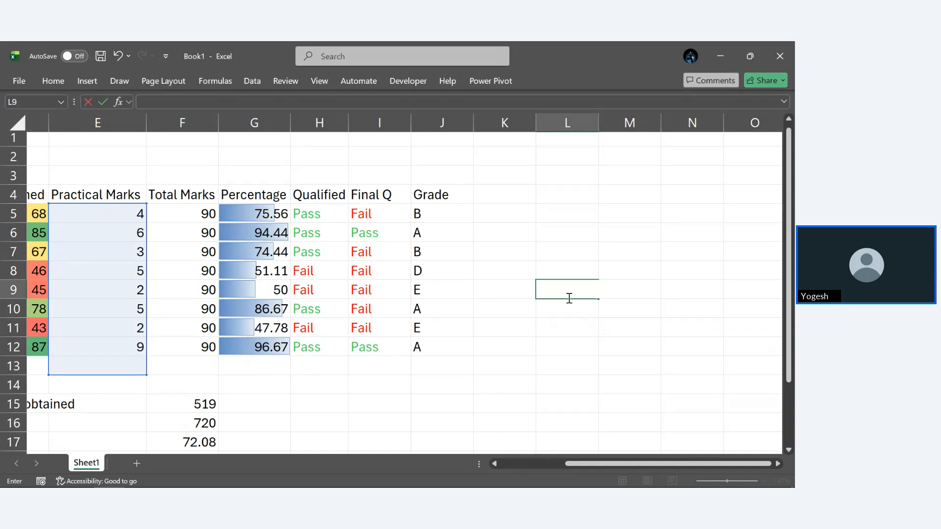
click(489, 321)
scroll(489, 320, left, 3)
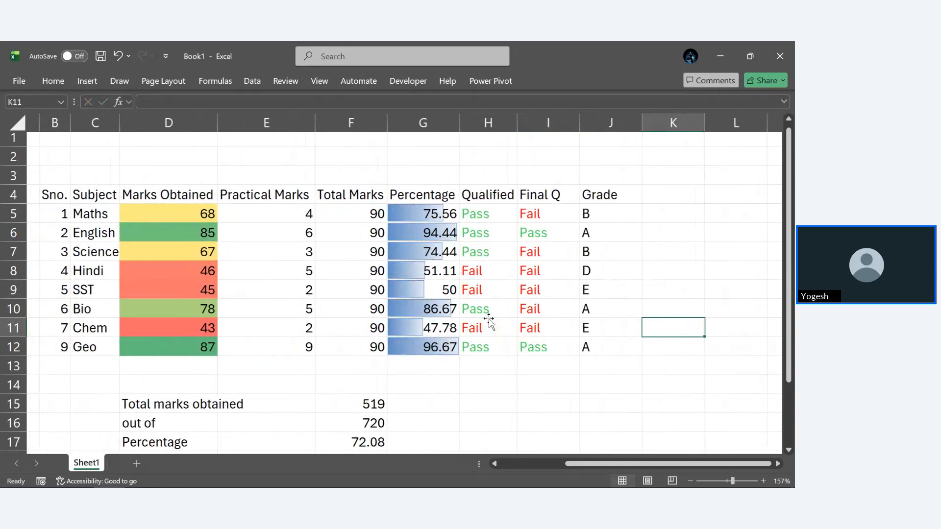
scroll(489, 321, left, 1)
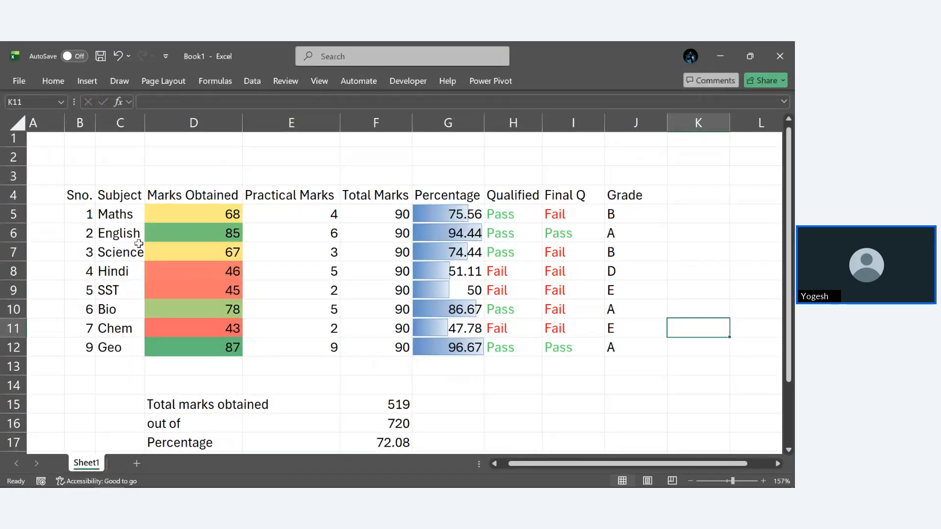
scroll(138, 243, right, 4)
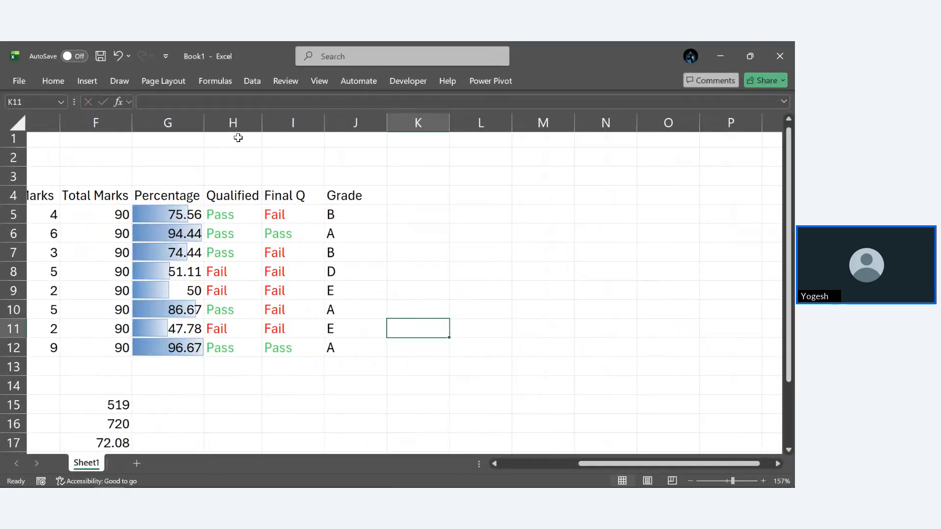
click(418, 215)
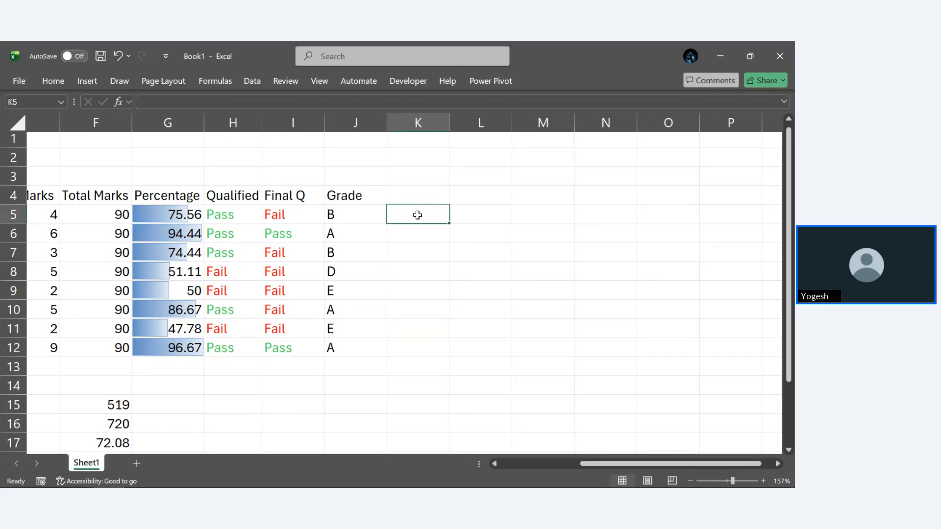
text(=TRI)
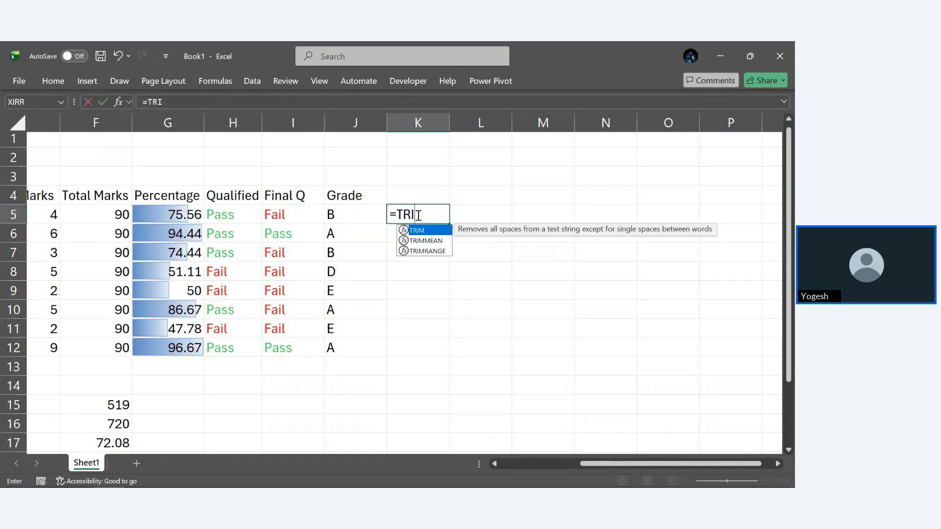
text(M()
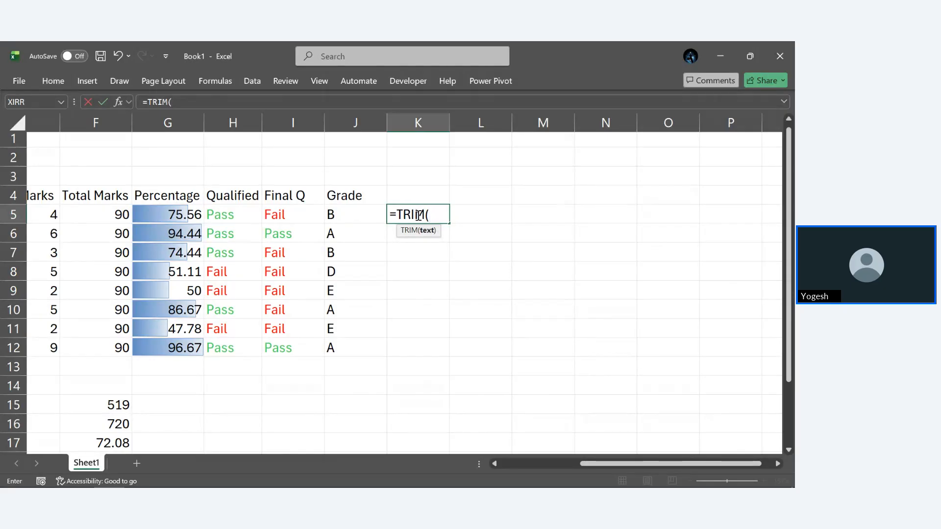
scroll(147, 251, left, 3)
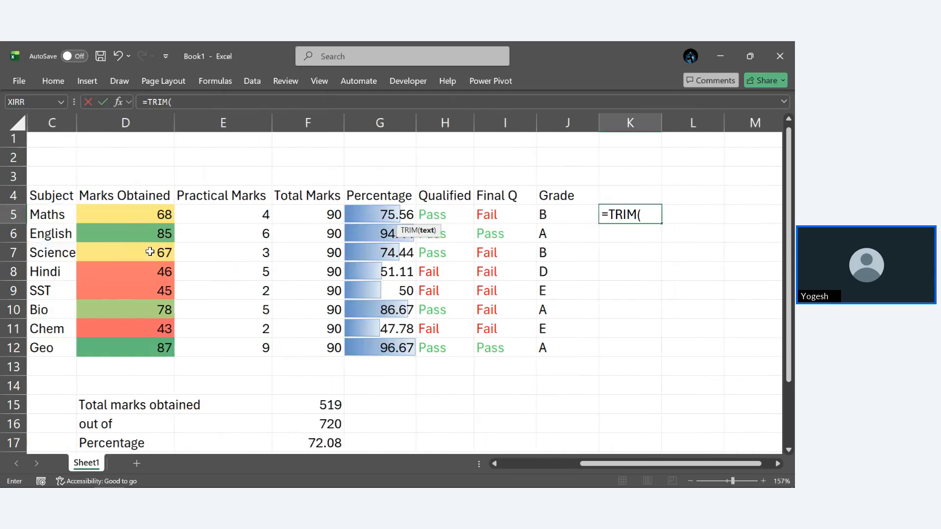
click(61, 217)
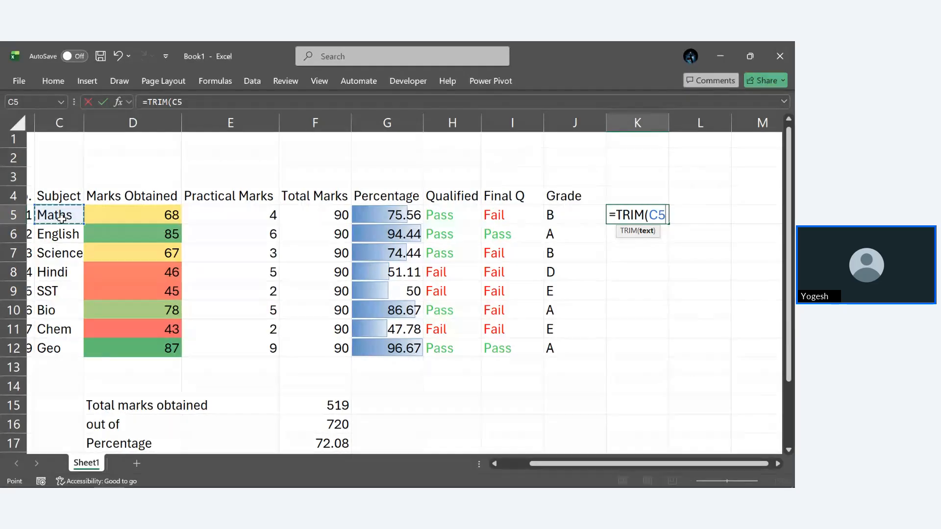
key(Escape)
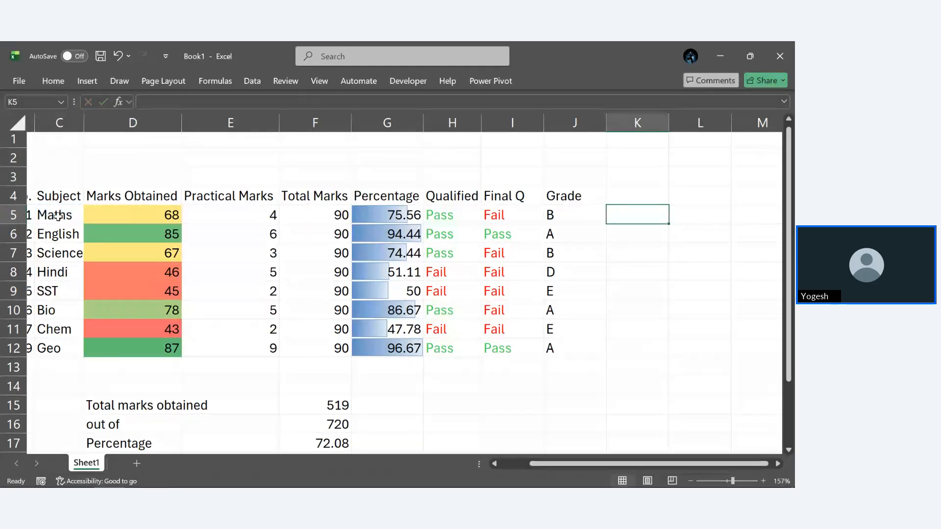
Inspect the subjects in C5 and C9 for trailing spaces
double_click(61, 219)
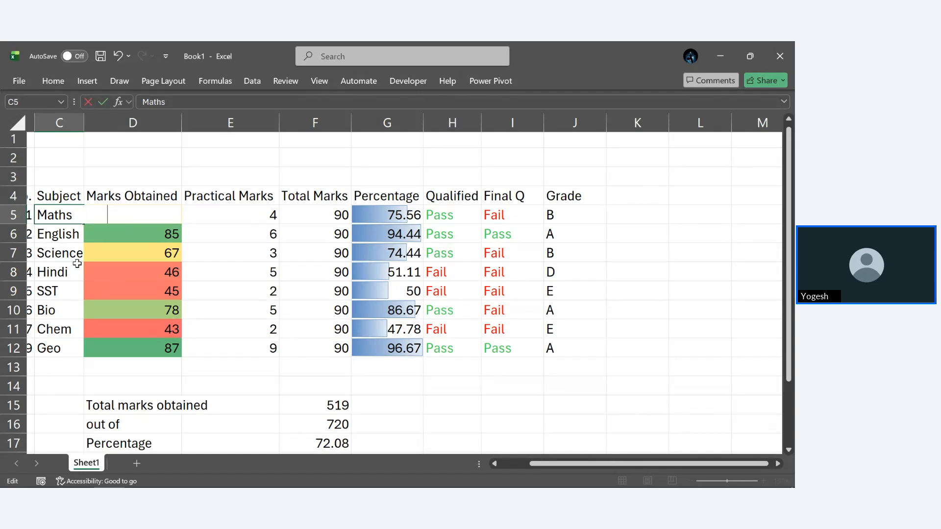
double_click(74, 296)
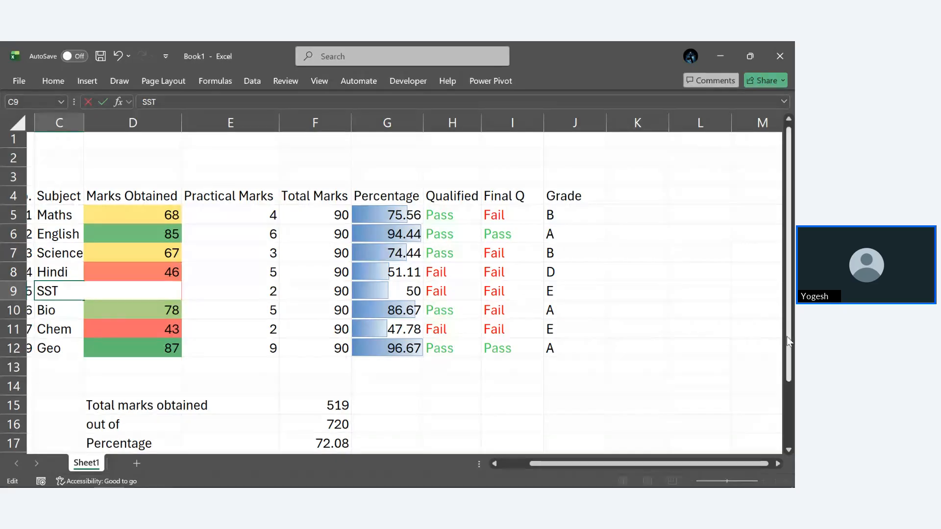
click(701, 327)
Select the whole marks table from B4 to J12 and autofit its column widths
scroll(701, 327, left, 2)
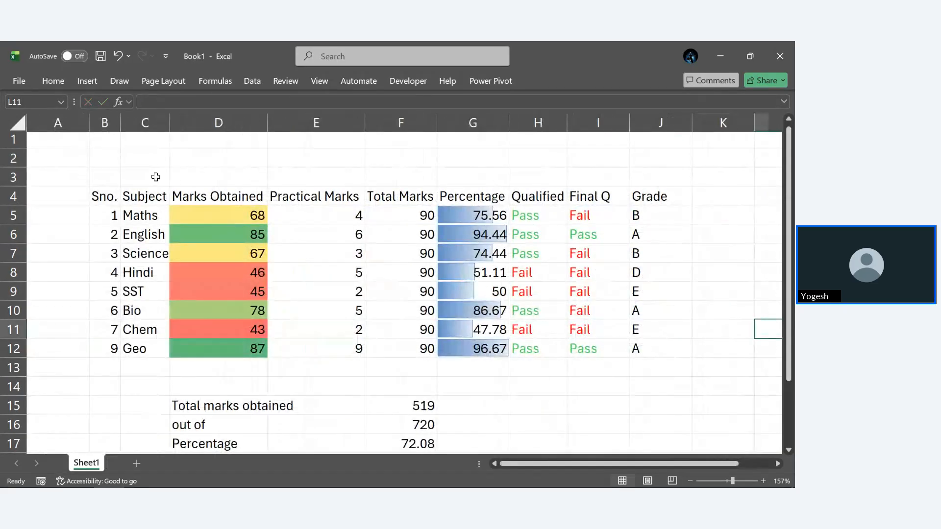
click(106, 195)
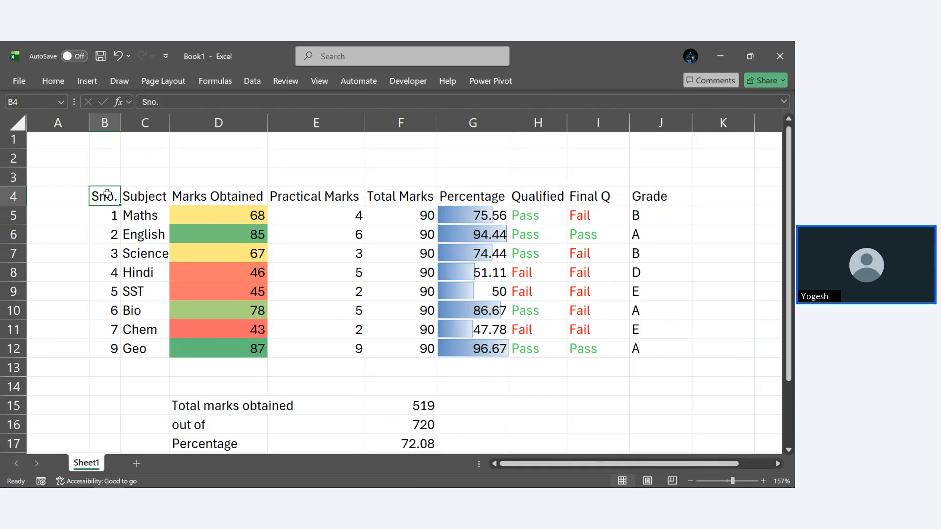
key(ctrl+a)
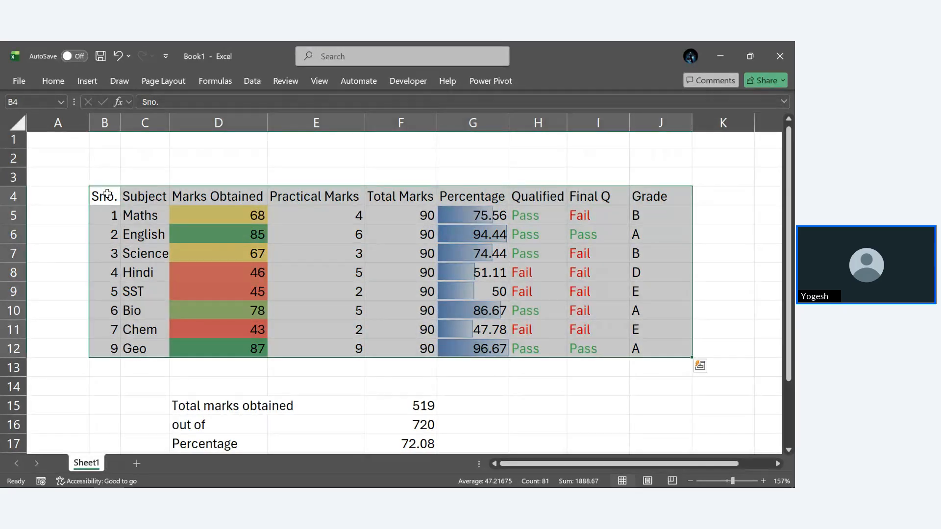
key(alt+h)
key(o)
key(i)
click(107, 195)
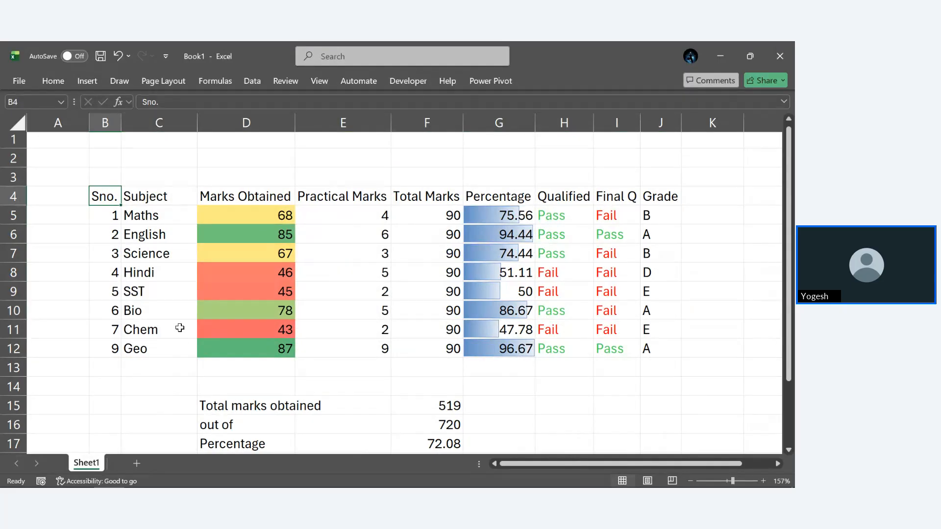
Check C5 for extra spaces and enter the formula =TRIM(C5) in K5
double_click(164, 213)
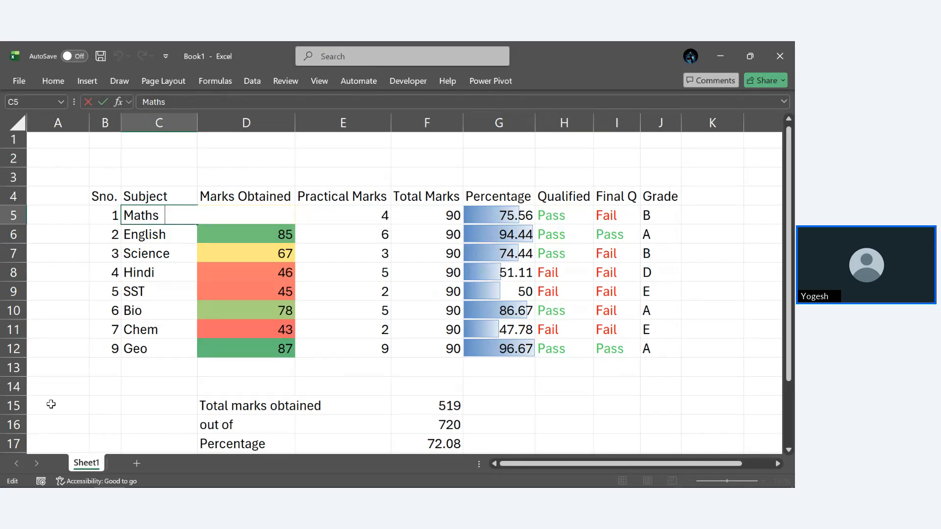
click(65, 391)
scroll(387, 370, right, 3)
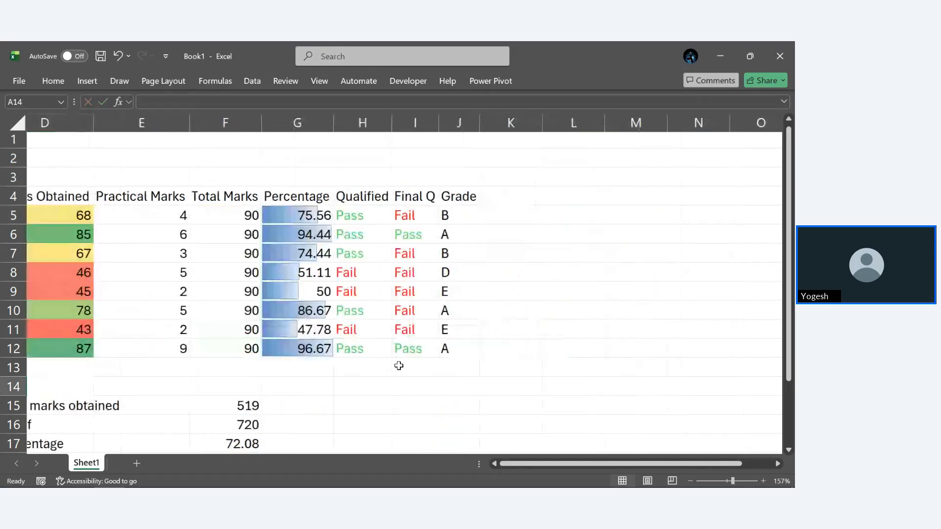
click(530, 218)
text(=)
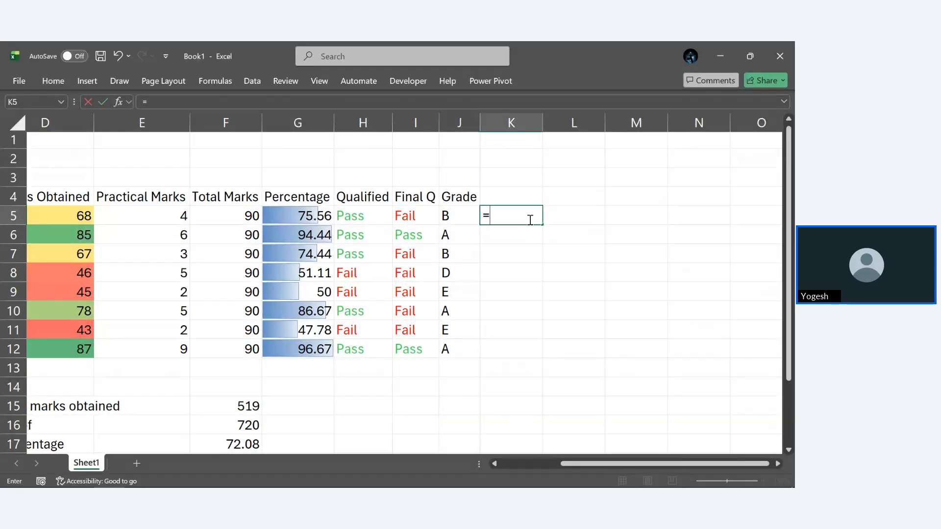
text(TRIM()
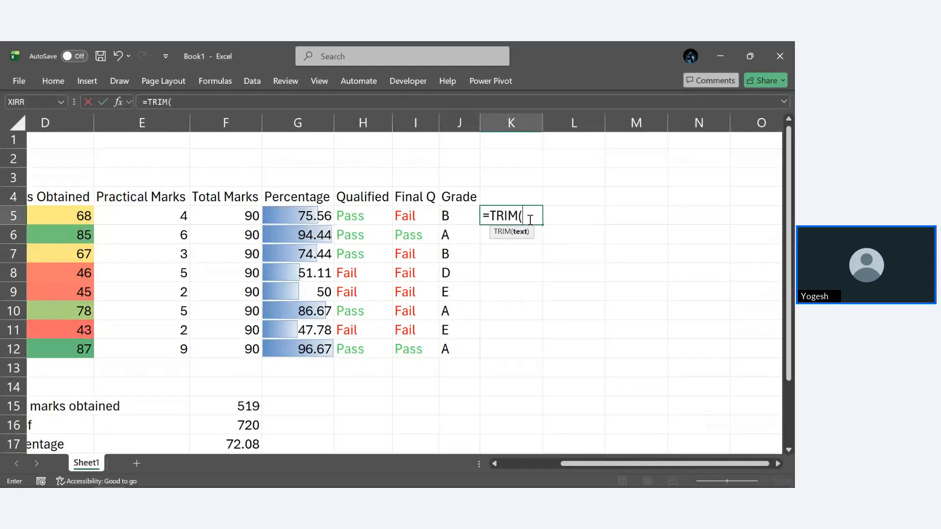
scroll(196, 293, left, 3)
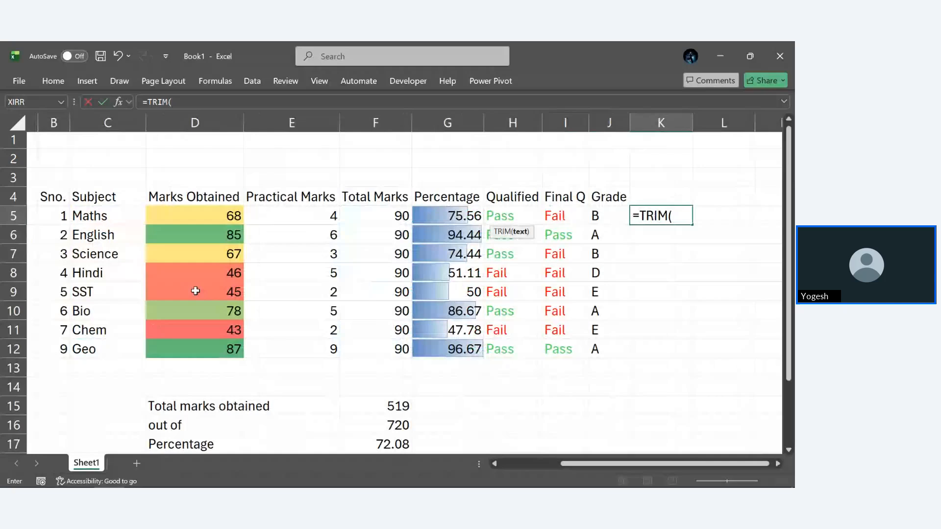
click(113, 216)
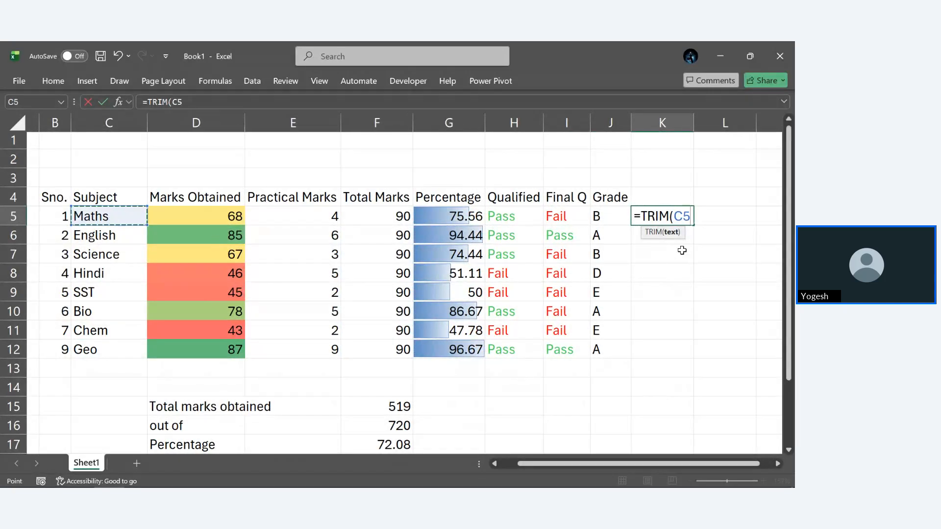
key(Return)
double_click(691, 217)
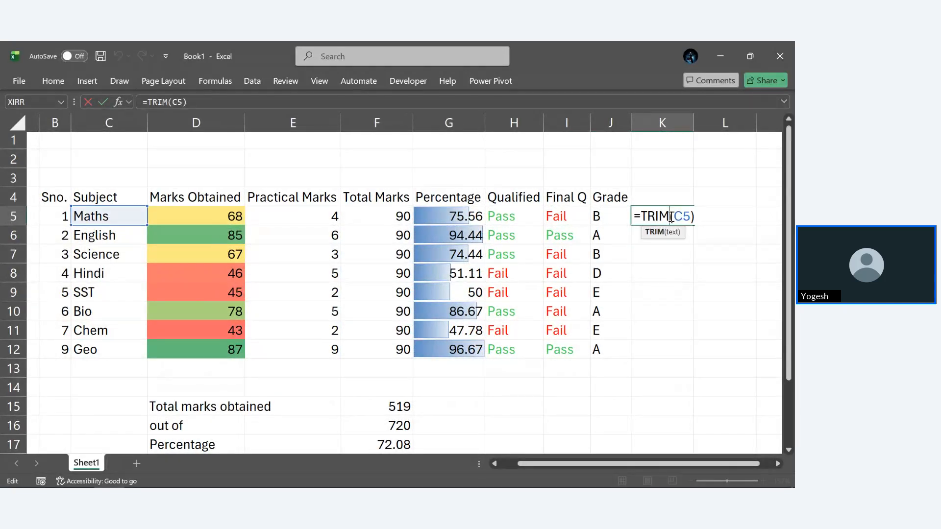
key(Escape)
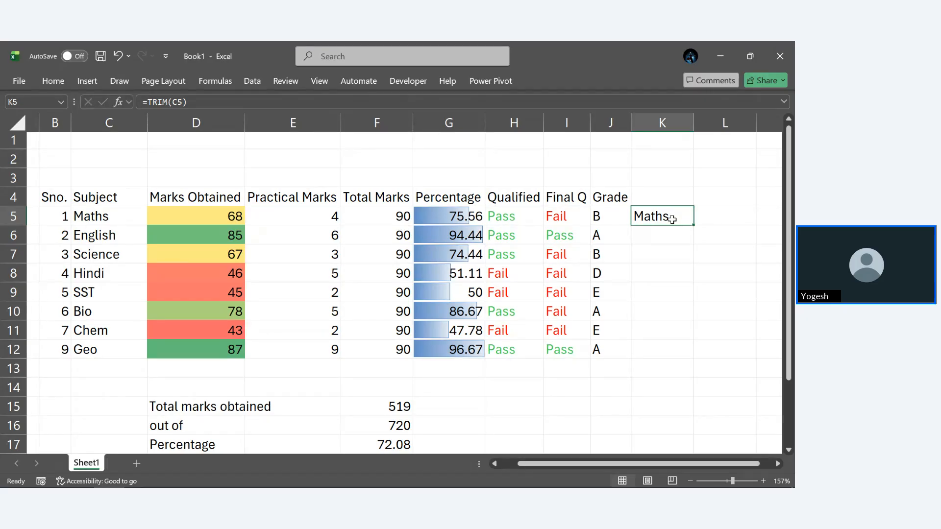
Fill the TRIM formula from K5 down to K12
key(shift+Down)
key(shift+Down)
key(shift+Down)
key(shift+Down)
key(shift+Down)
key(shift+Down)
key(shift+Down)
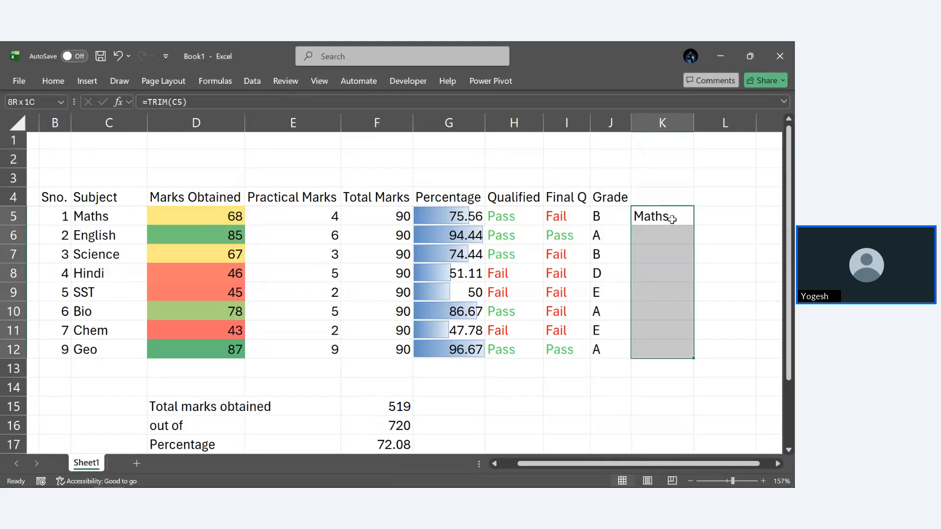
key(ctrl+d)
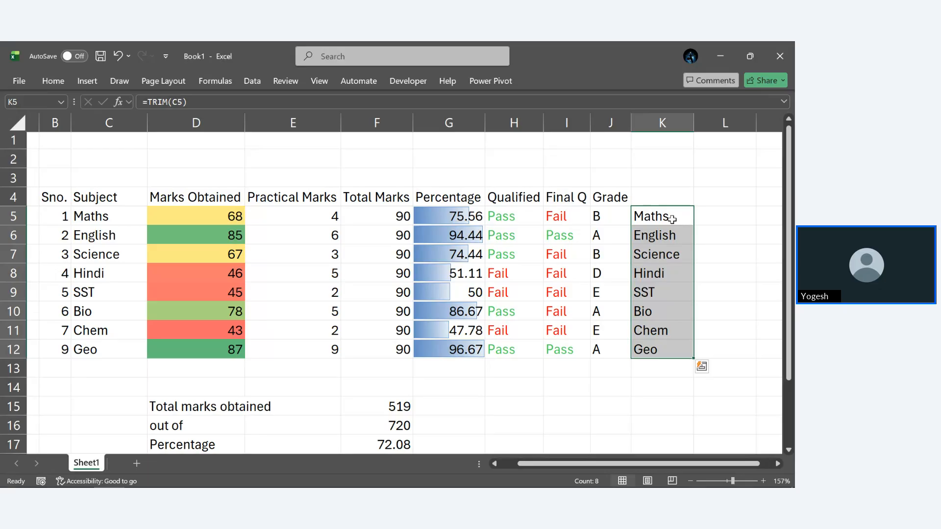
Replace the subjects in C5:C12 with the TRIM formulas copied from K5:K12
key(ctrl+c)
key(ctrl+c)
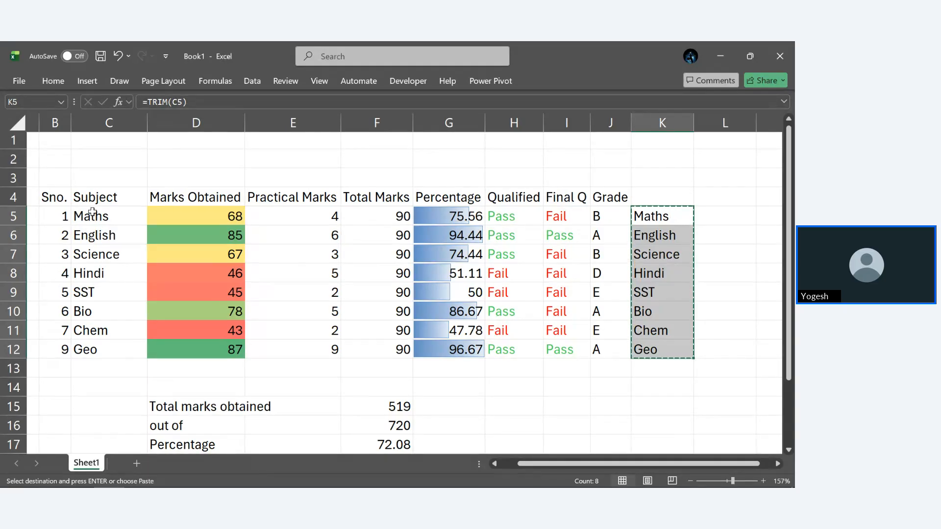
click(95, 216)
key(ctrl+v)
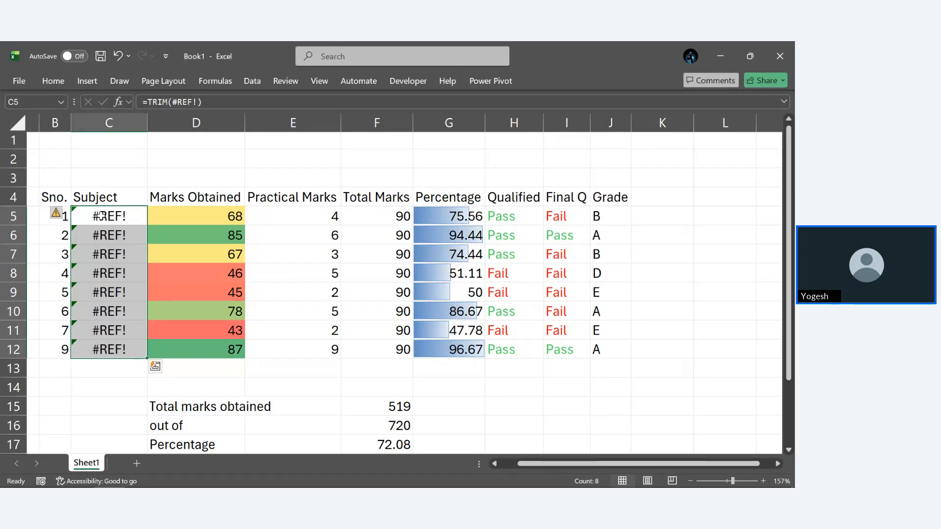
Review the error-checking options for the pasted formulas in the Subject column
key(alt+shift+F10)
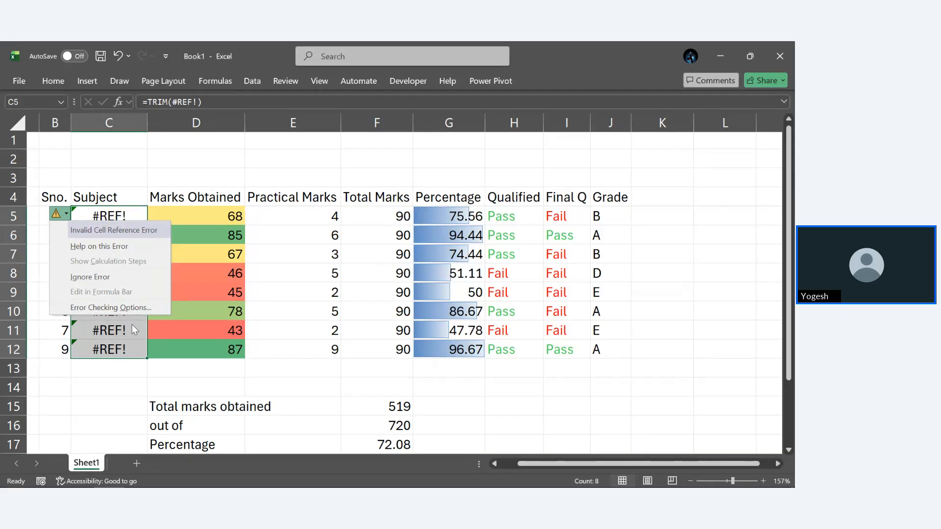
click(136, 364)
click(100, 217)
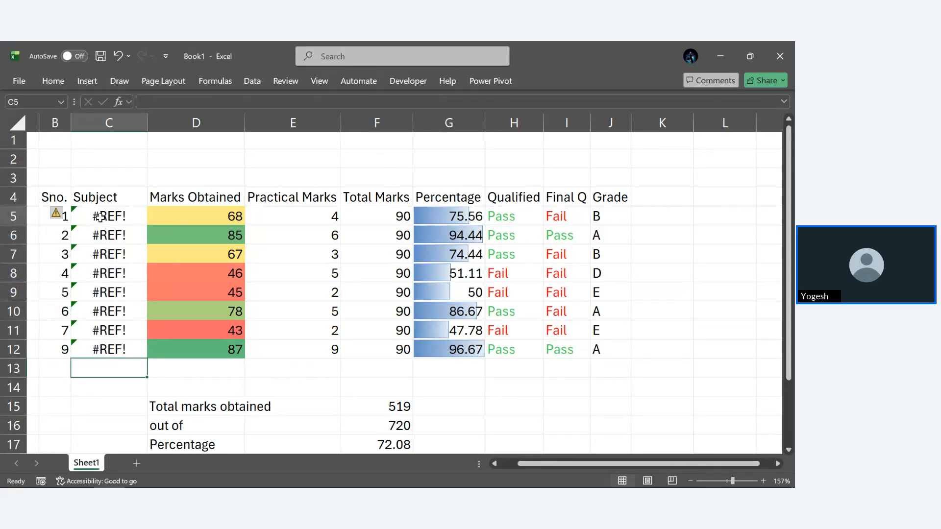
Check the Quick Analysis formatting options for the Subject cells C5:C12
drag(100, 218, 109, 349)
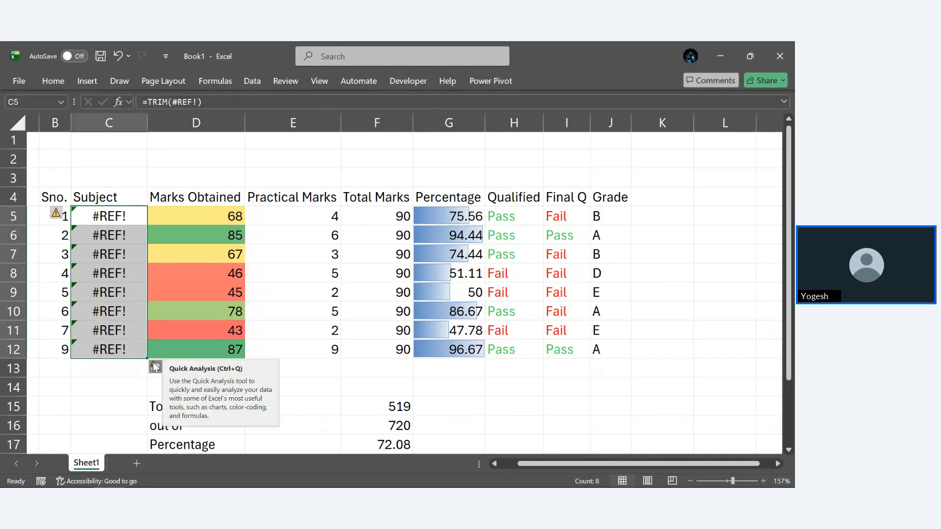
click(154, 367)
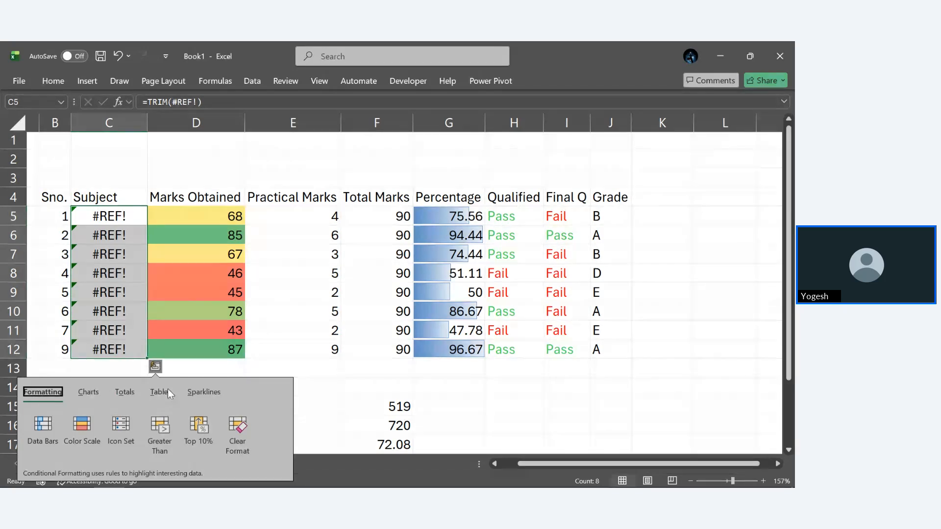
click(140, 349)
drag(104, 218, 117, 351)
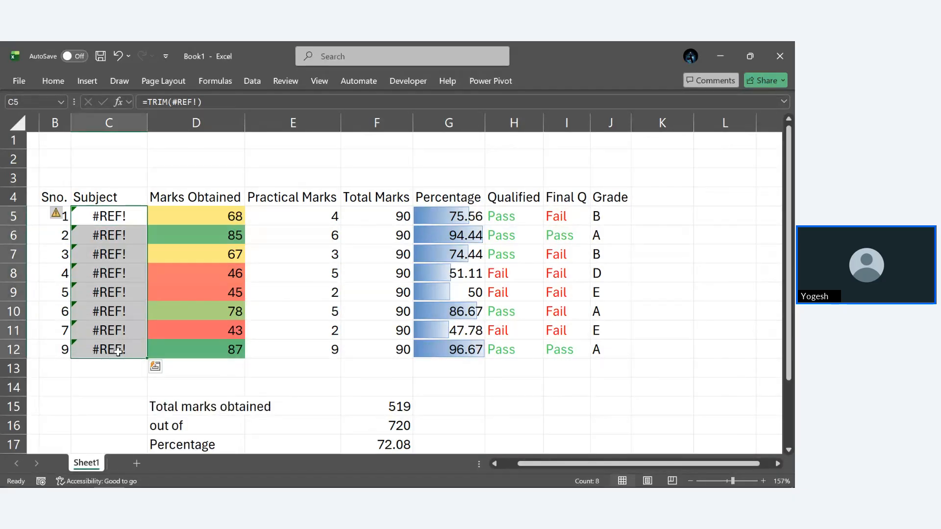
key(ctrl+z)
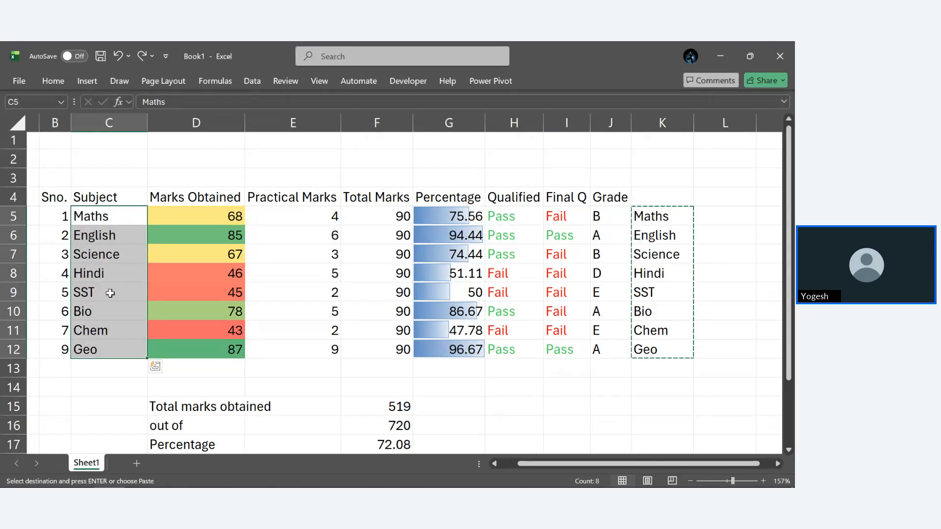
key(ctrl+y)
key(ctrl)
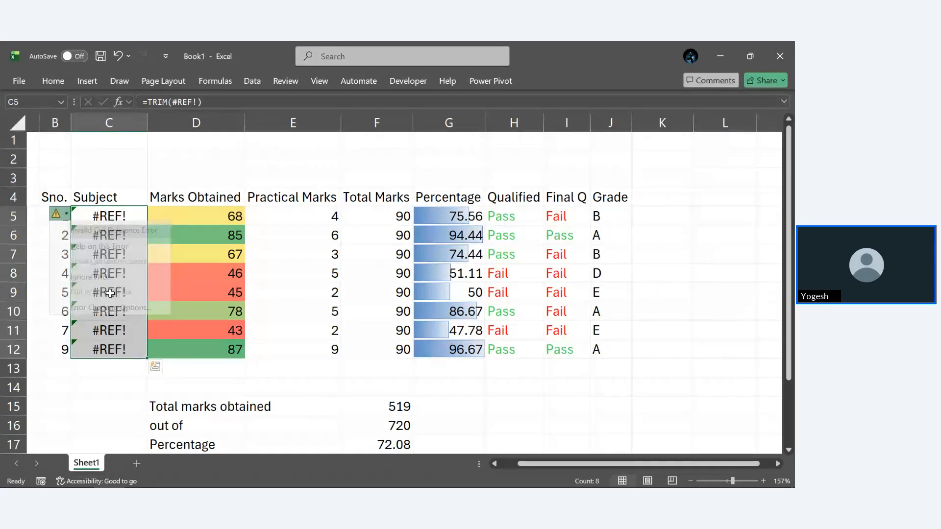
Browse the Quick Analysis tables, formatting, charts and totals options for C5:C12
click(116, 367)
click(91, 220)
drag(92, 220, 108, 346)
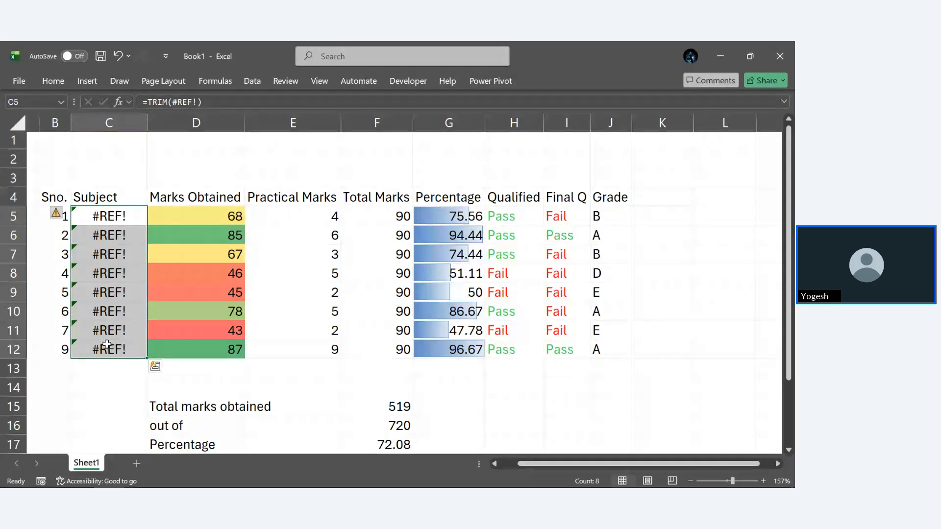
click(155, 367)
click(165, 393)
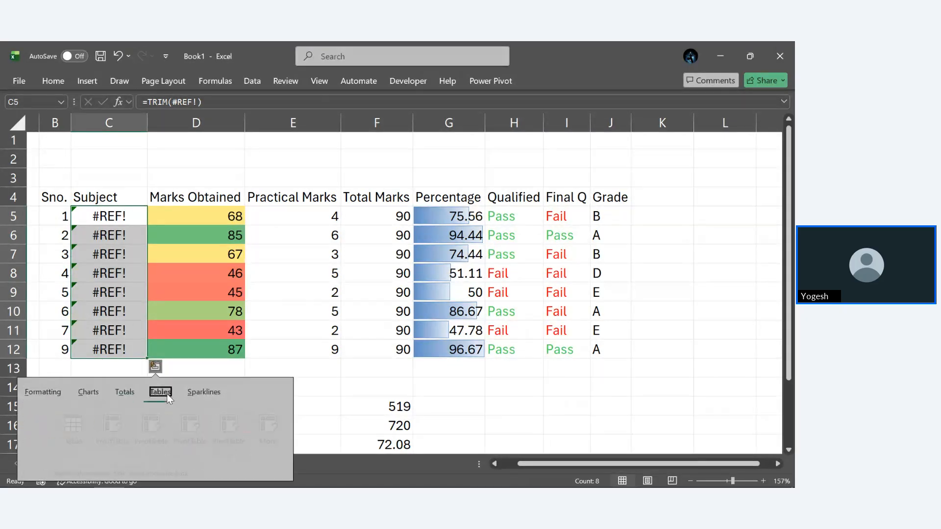
click(53, 391)
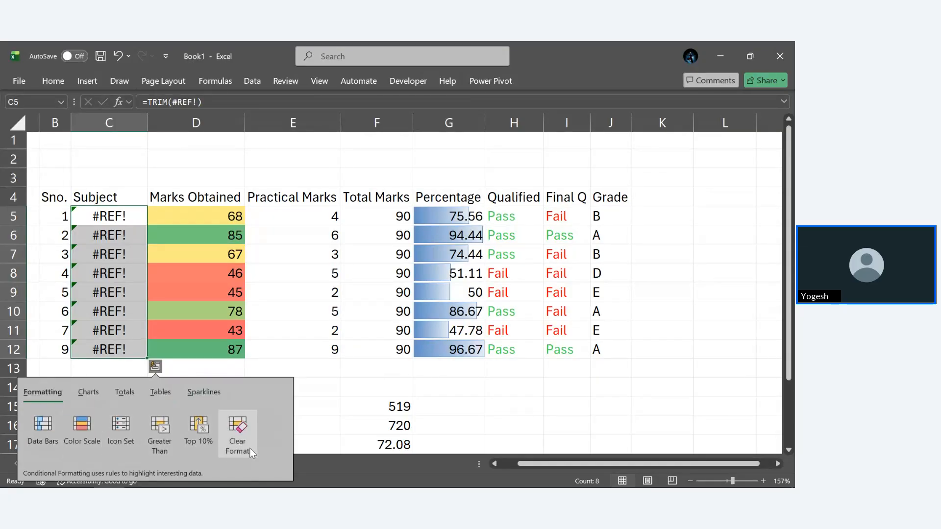
click(79, 393)
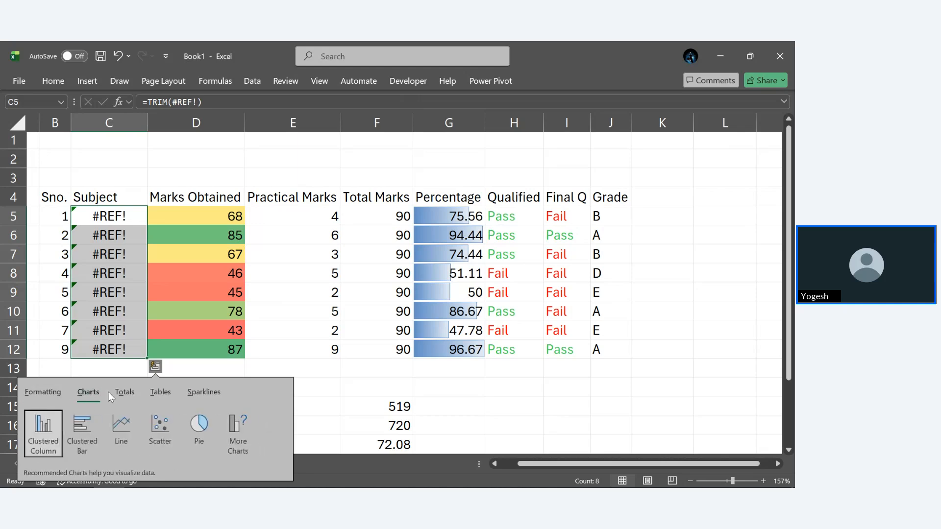
click(123, 392)
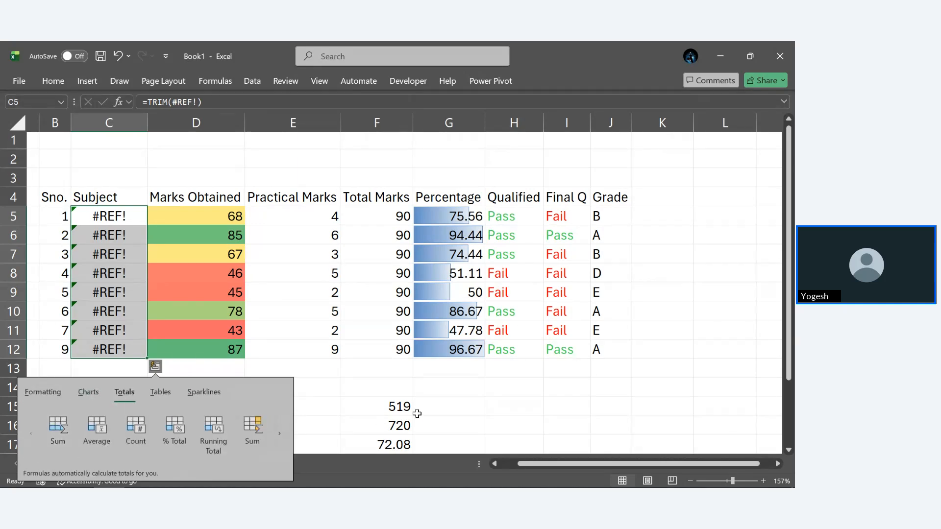
click(648, 380)
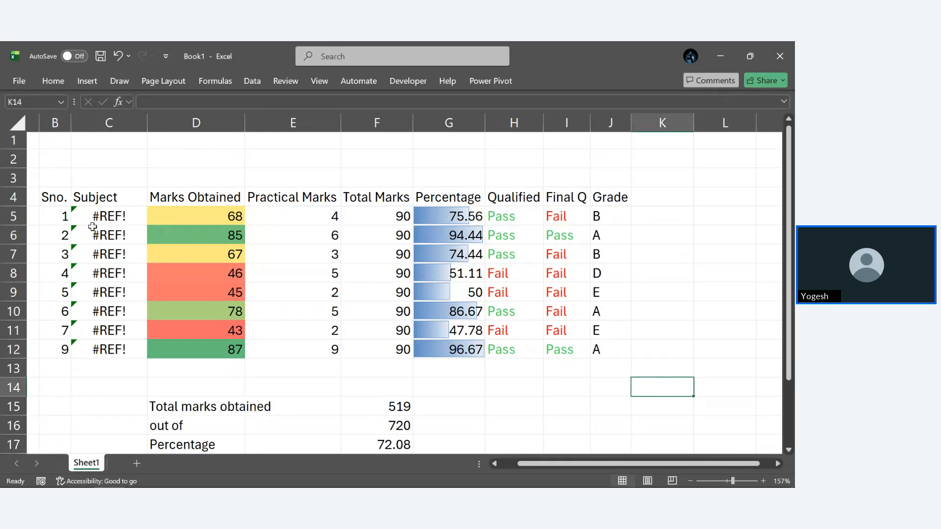
Undo the replacement of the subjects with TRIM formulas and check the formula in K5
key(ctrl+z)
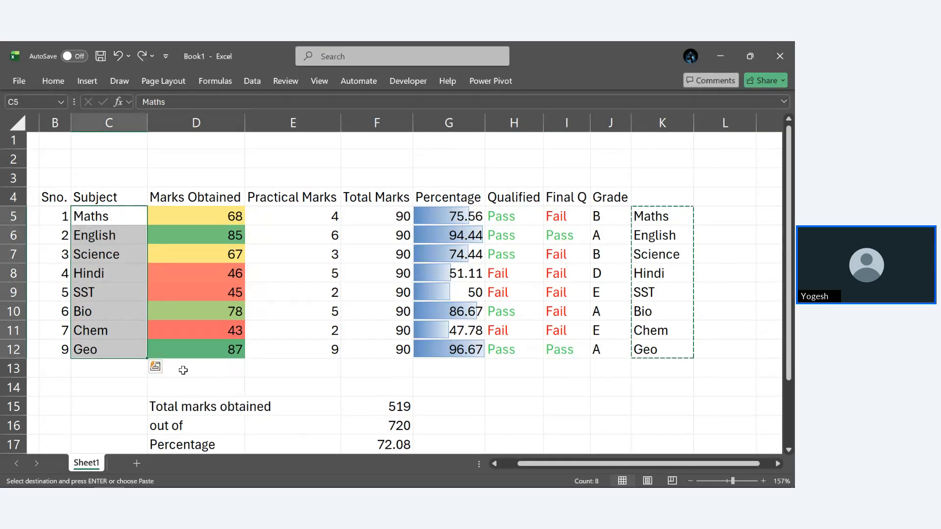
click(156, 367)
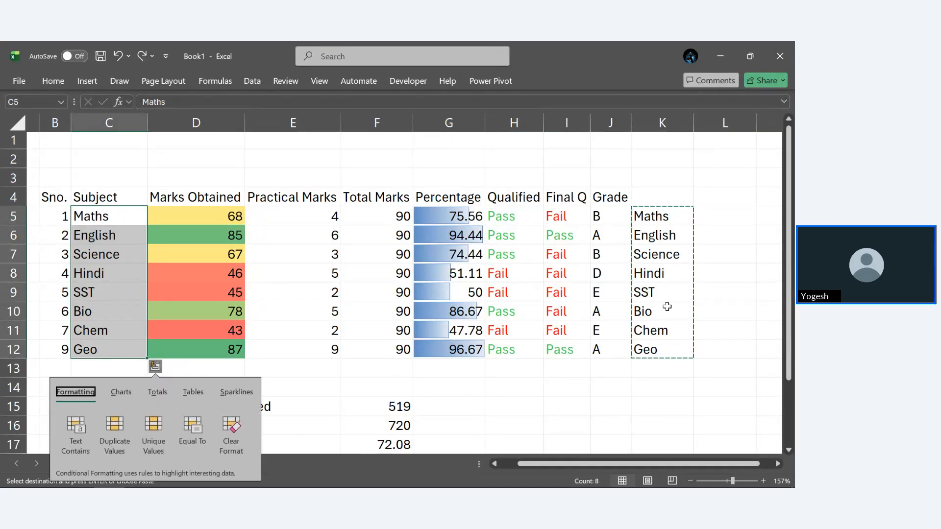
click(651, 215)
double_click(652, 215)
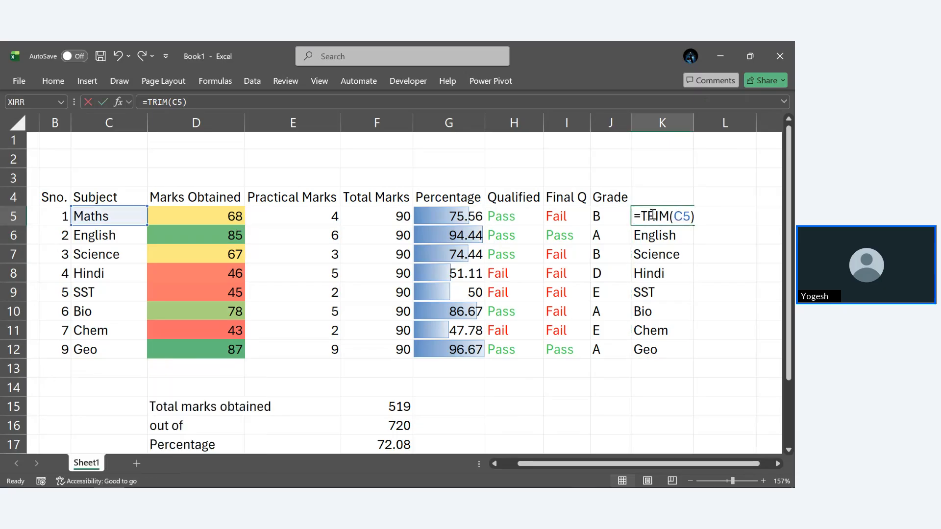
click(757, 326)
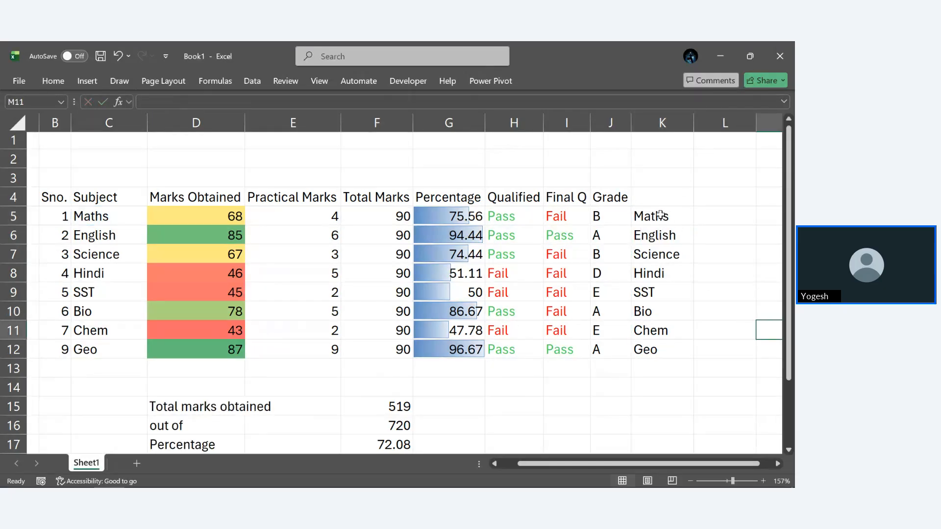
Copy the trimmed subjects in K5:K12 and paste them over C5:C12 as values only
drag(651, 216, 655, 344)
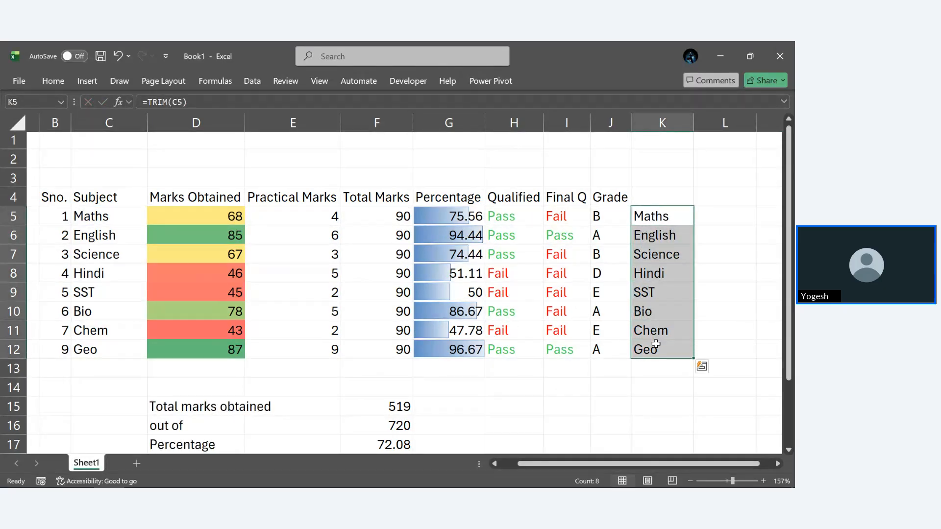
key(ctrl+c)
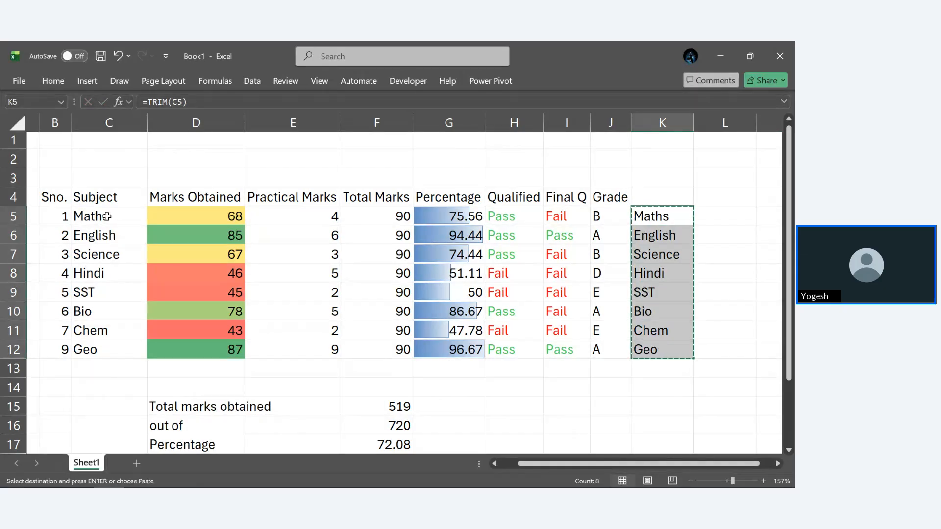
click(107, 216)
drag(106, 216, 122, 353)
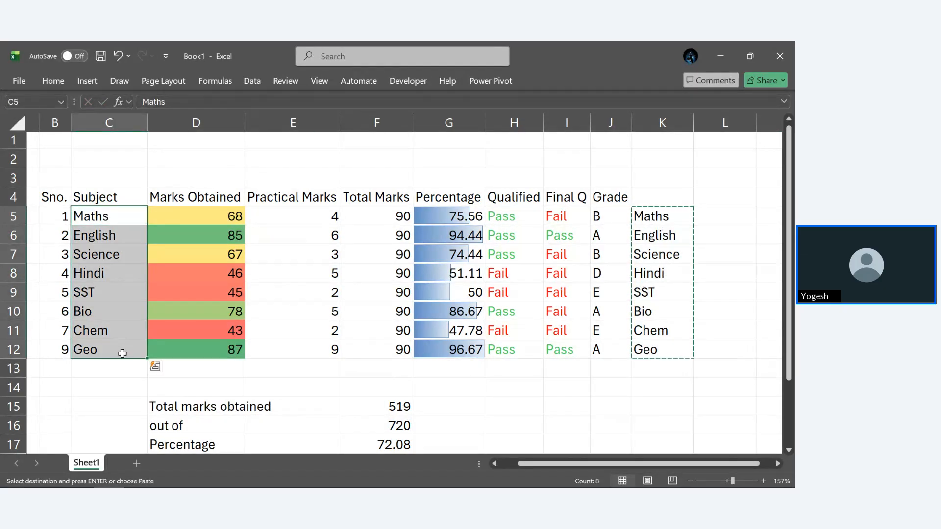
key(ctrl+v)
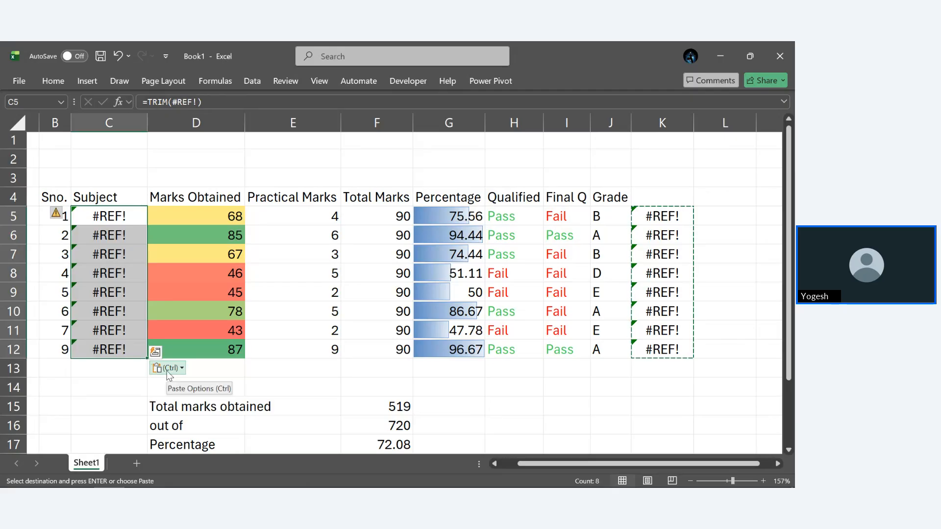
click(169, 368)
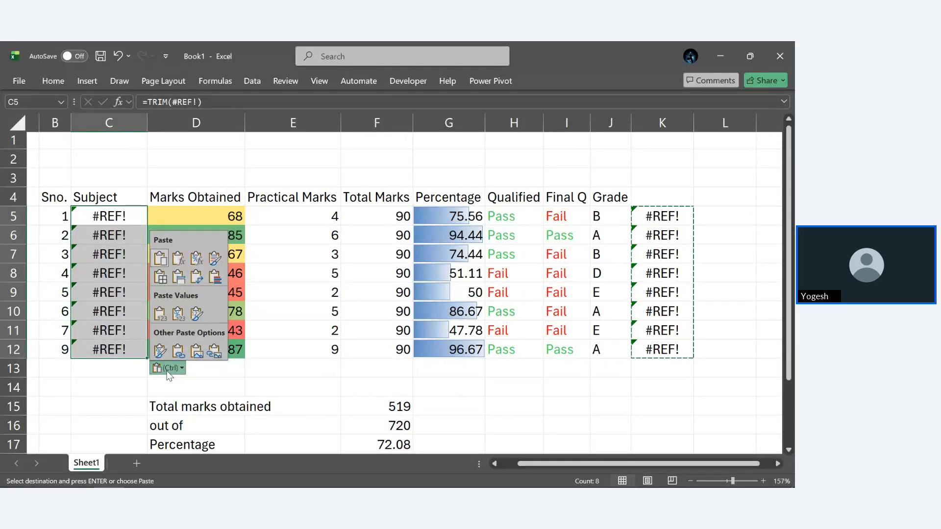
click(162, 316)
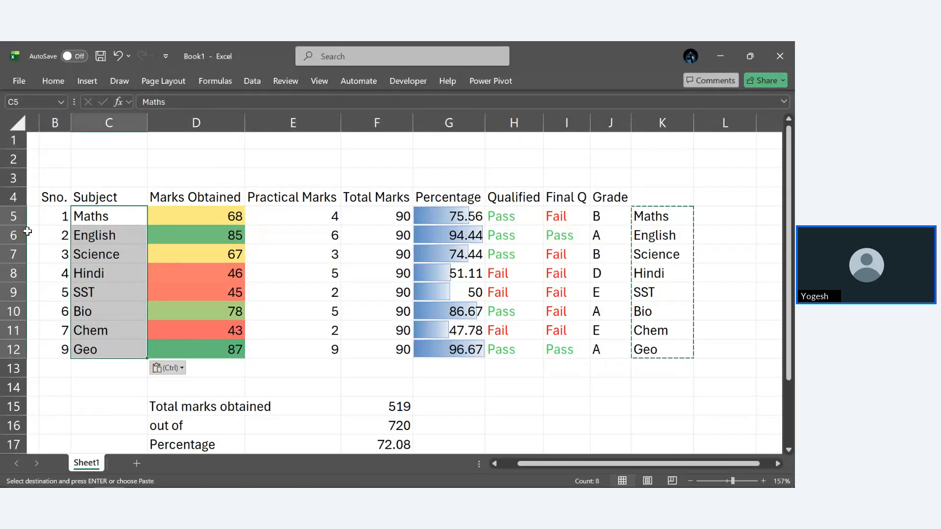
Compare the TRIM formula in K5 with the pasted content of C5
click(667, 216)
text(=TRIM(C5))
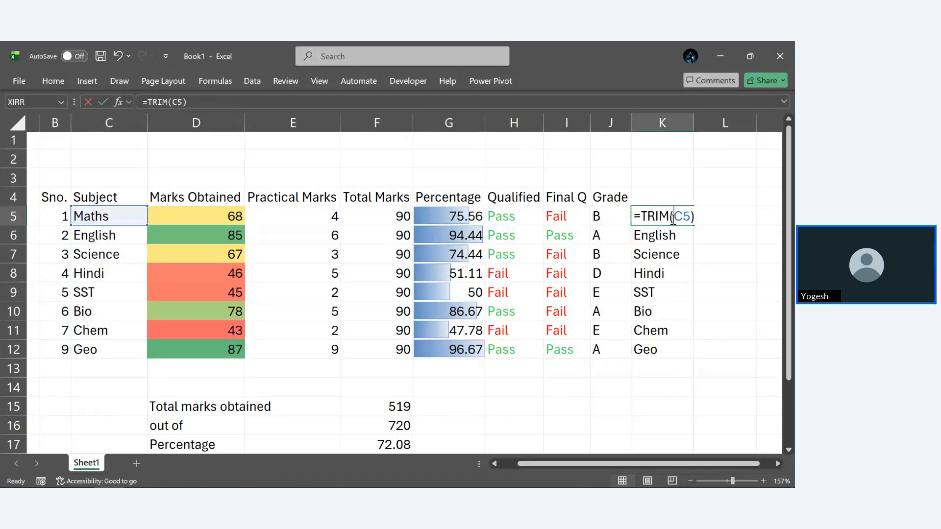
click(715, 254)
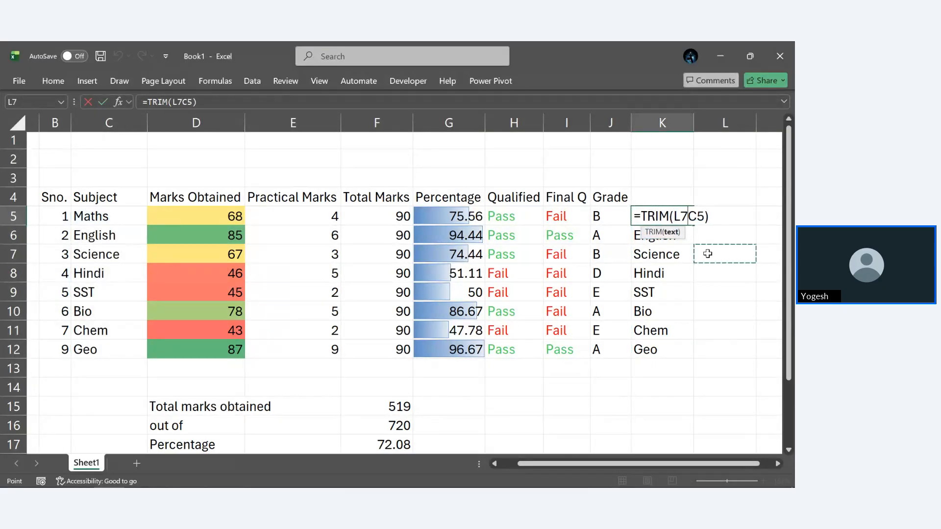
key(Escape)
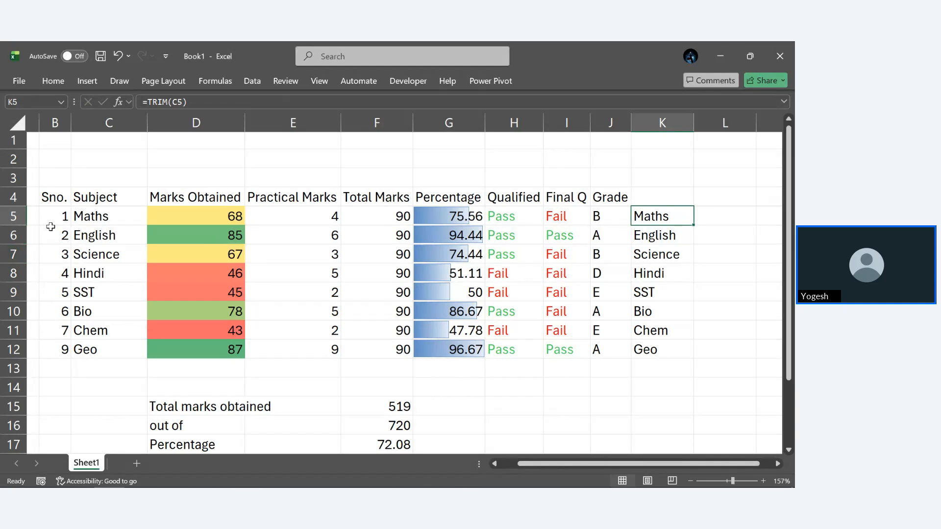
click(108, 213)
double_click(110, 214)
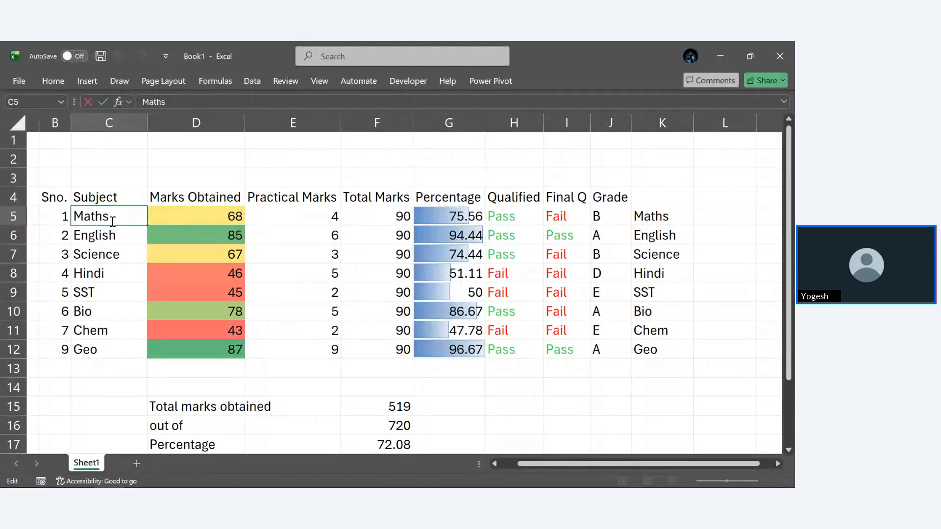
Clear the contents of the TRIM helper cells K5:K12
drag(662, 217, 658, 348)
right_click(660, 346)
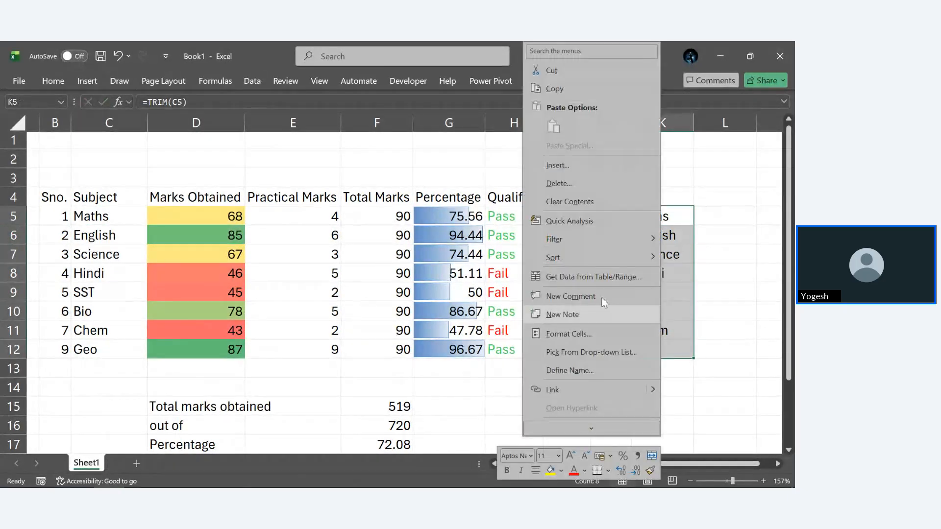
click(582, 202)
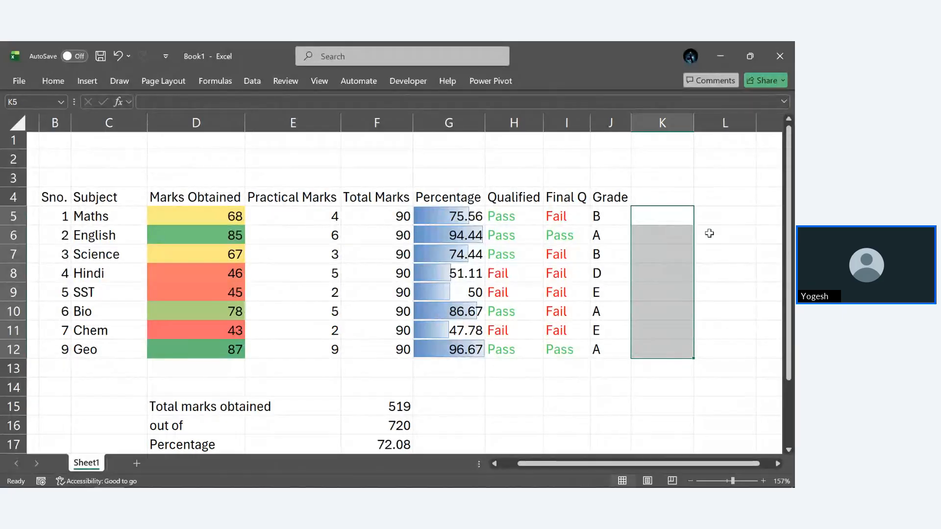
click(727, 238)
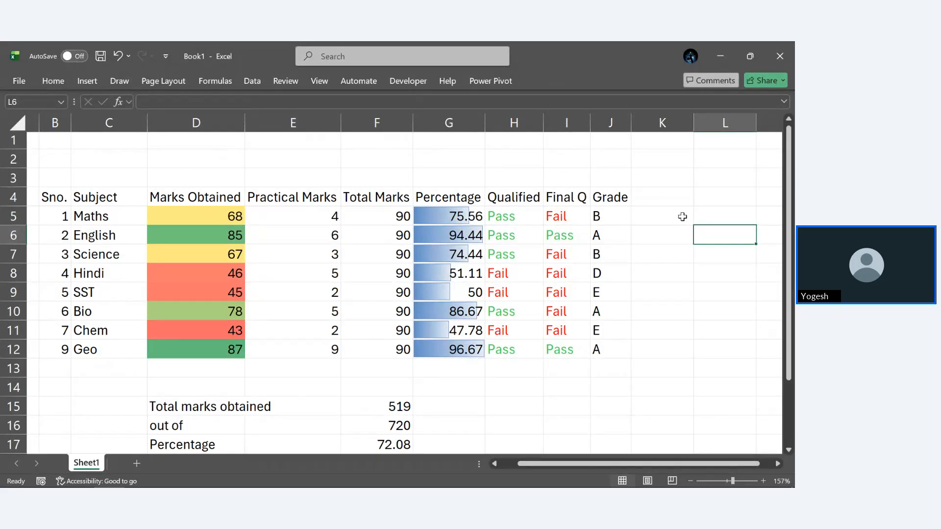
Add the column header Marks in K4, next to Grade
click(661, 200)
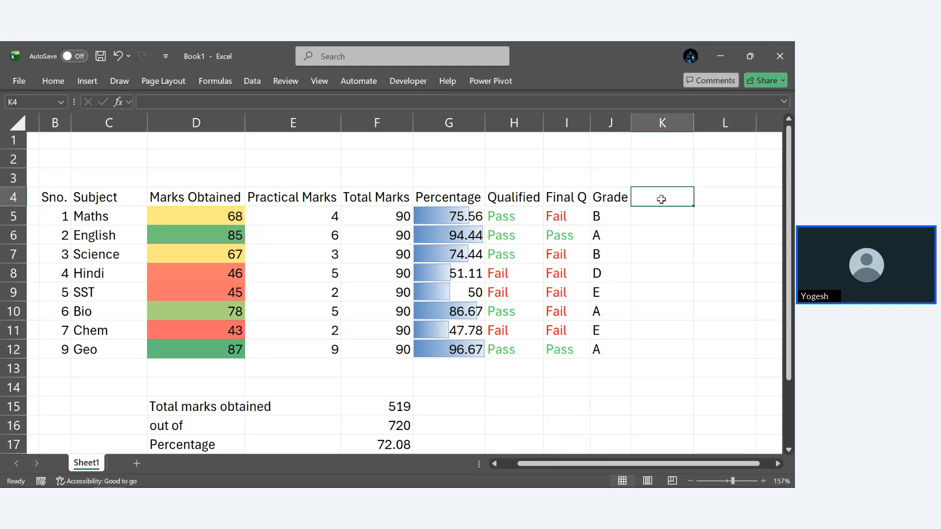
text(Marks)
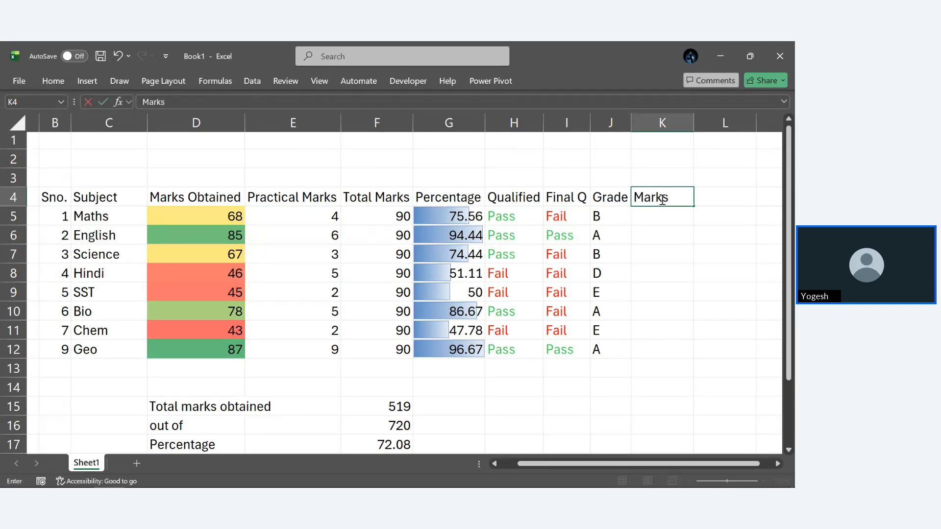
key(Return)
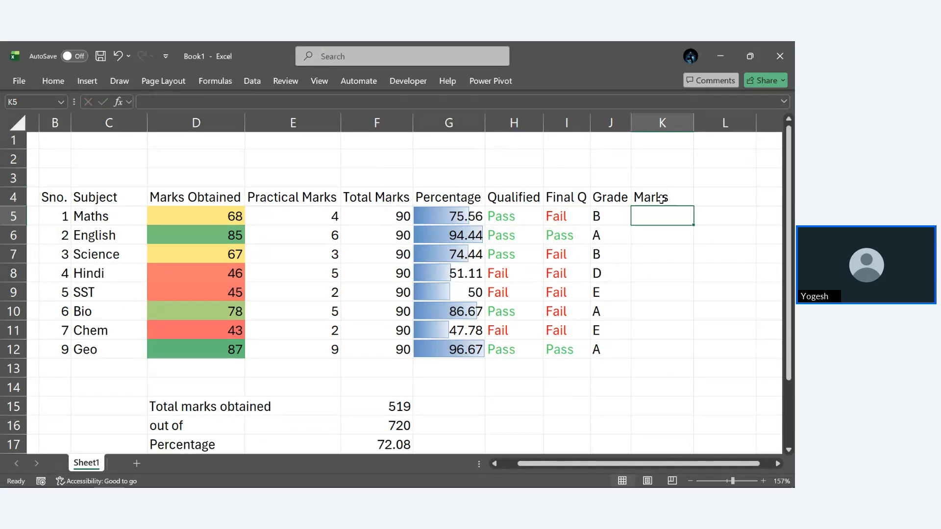
In K5, enter a CONCAT formula joining the marks obtained in D5, a "/" separator and the total marks in F5
text(=CON)
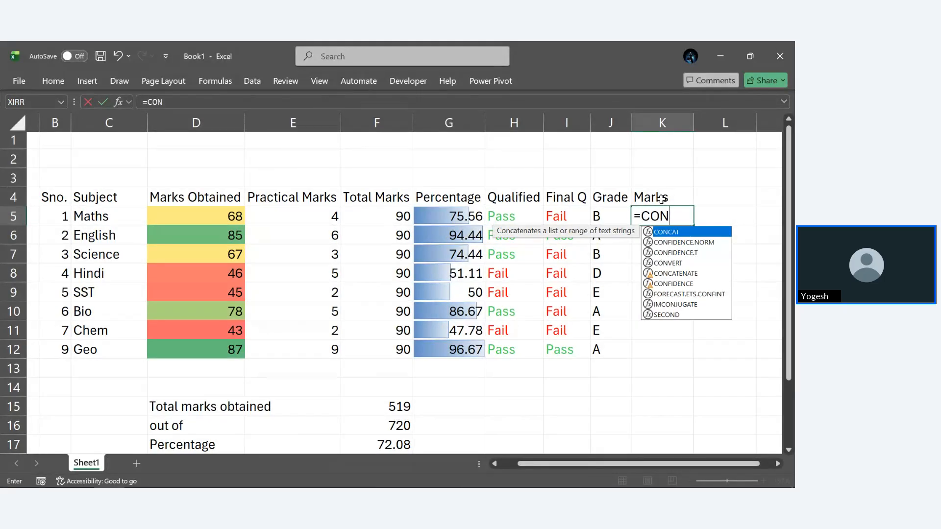
key(Tab)
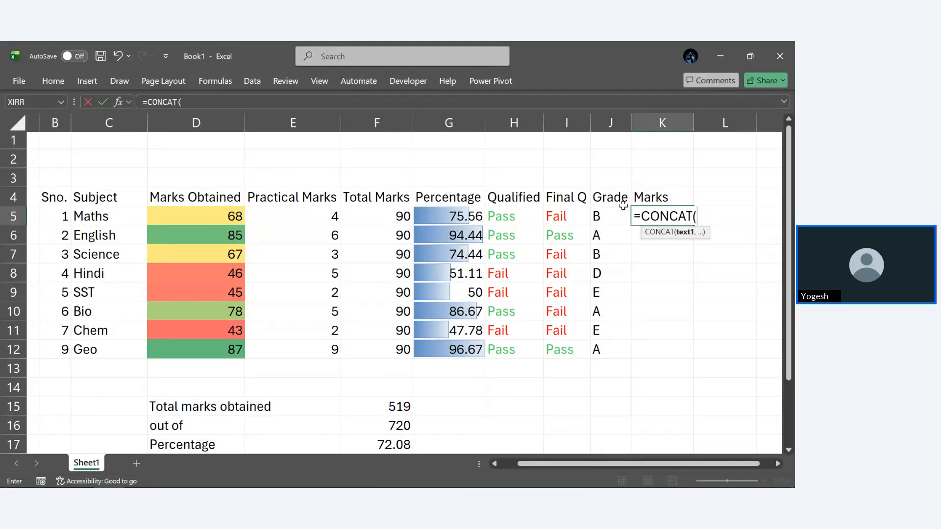
click(222, 218)
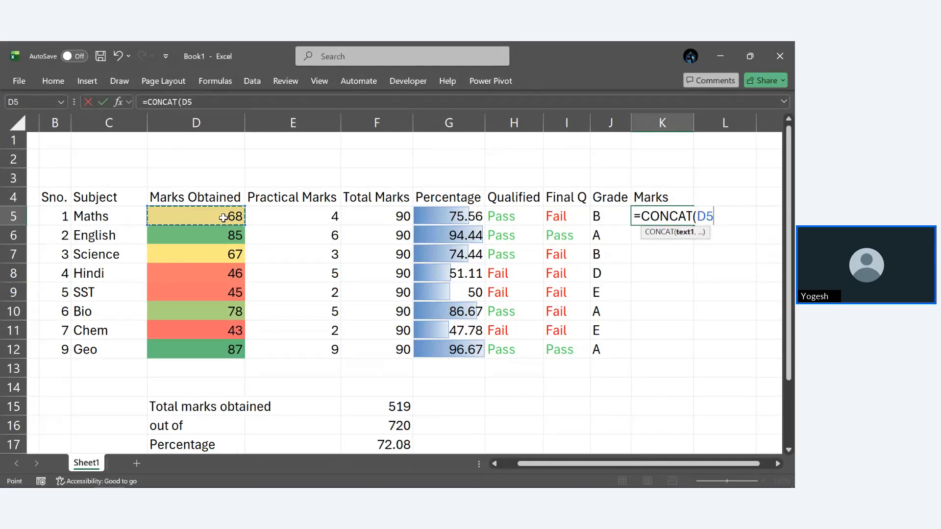
text(,)
text("/")
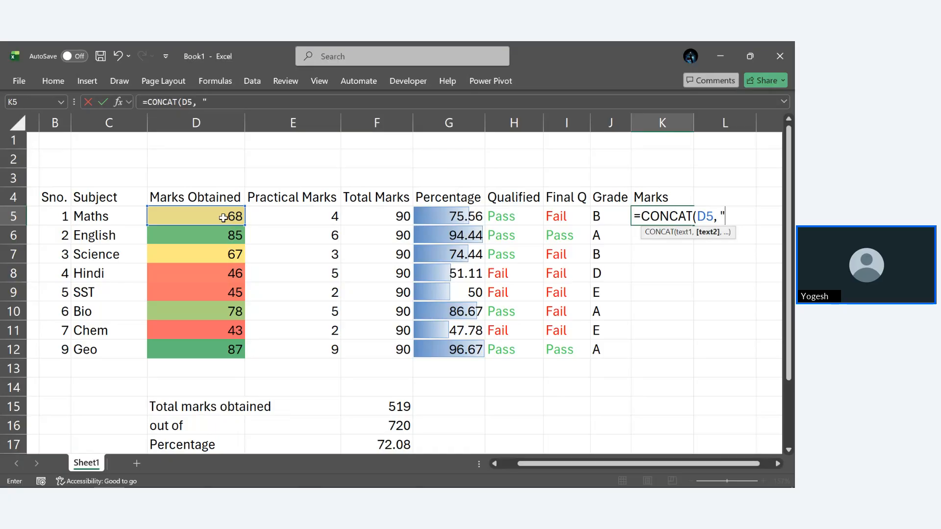
text(,)
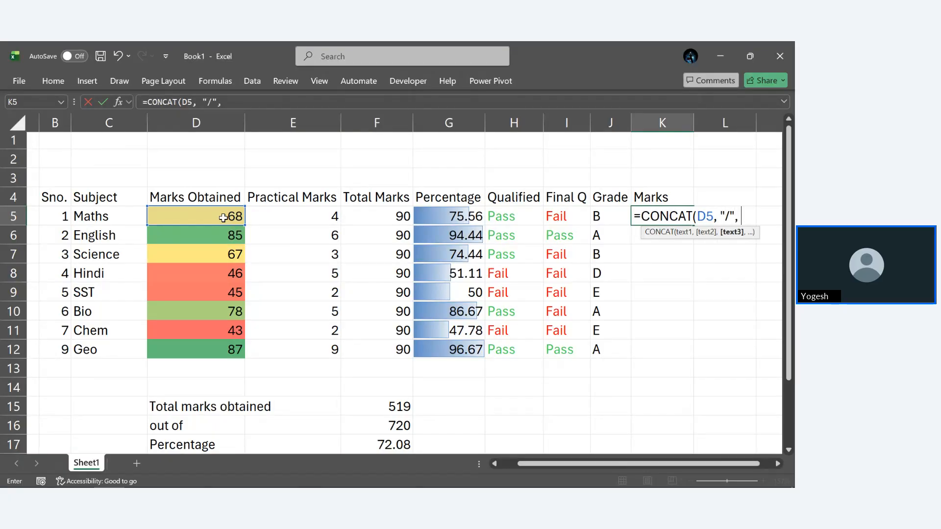
click(399, 216)
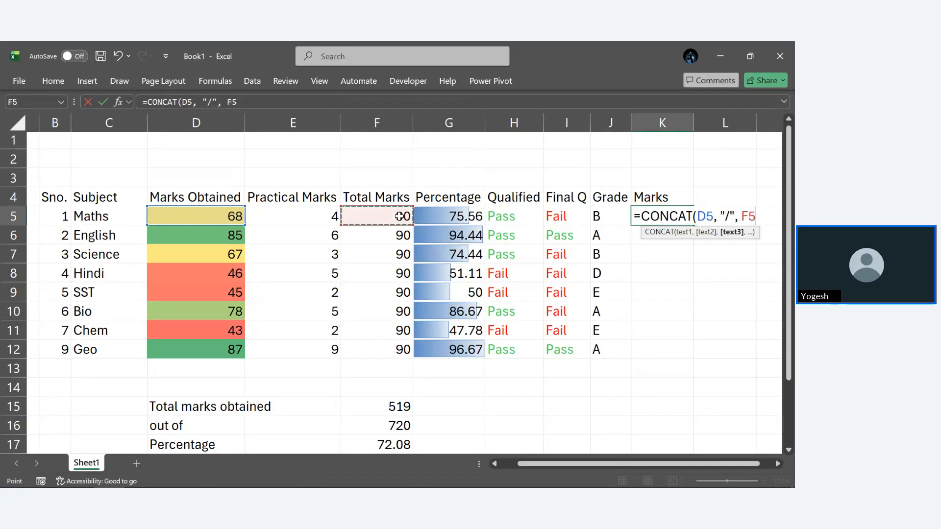
text())
key(Return)
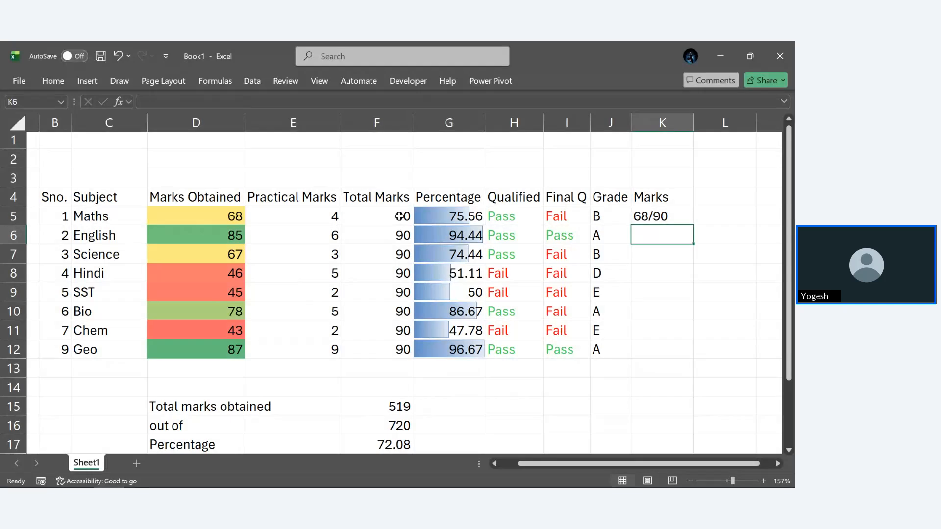
Fill the CONCAT formula from K5 down to K12 for all remaining subjects
click(659, 219)
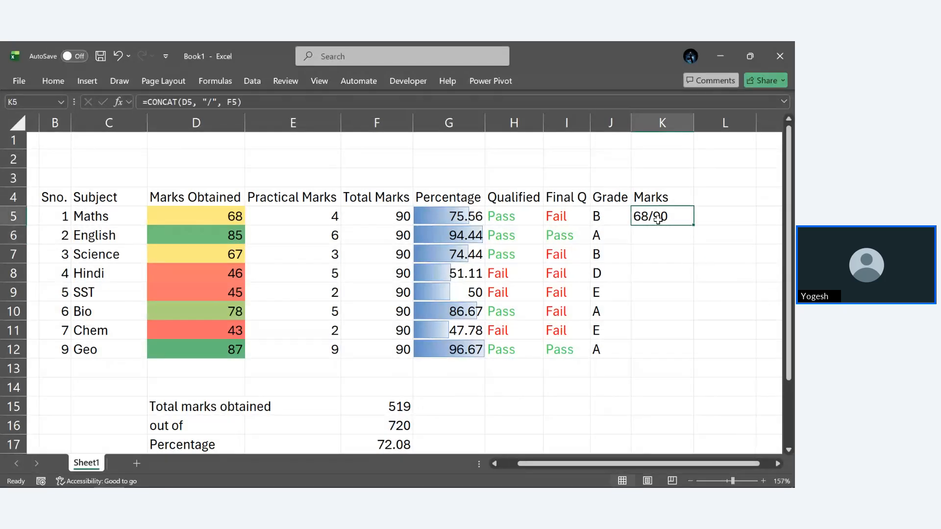
key(shift+Down)
key(shift+Down)
key(shift+Down)
key(shift+Down)
key(shift+Down)
key(shift+Down)
key(shift+Down)
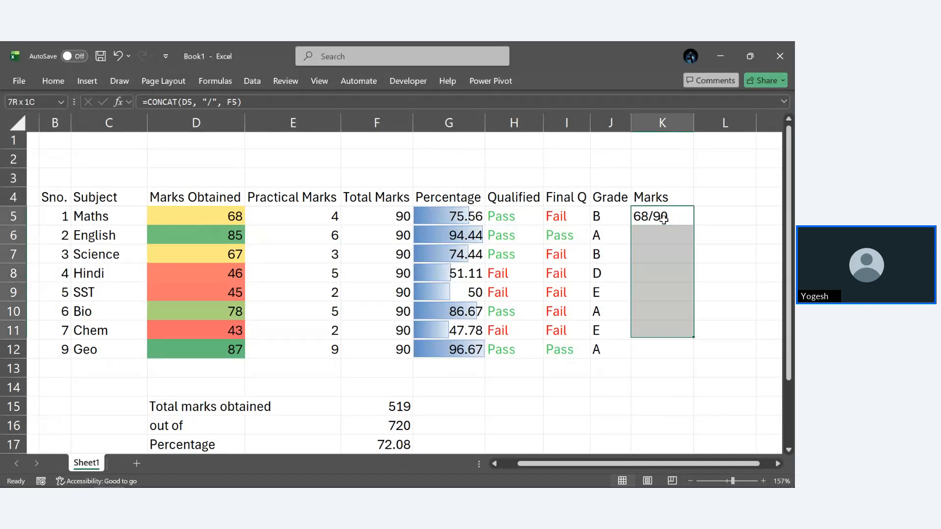
key(ctrl+d)
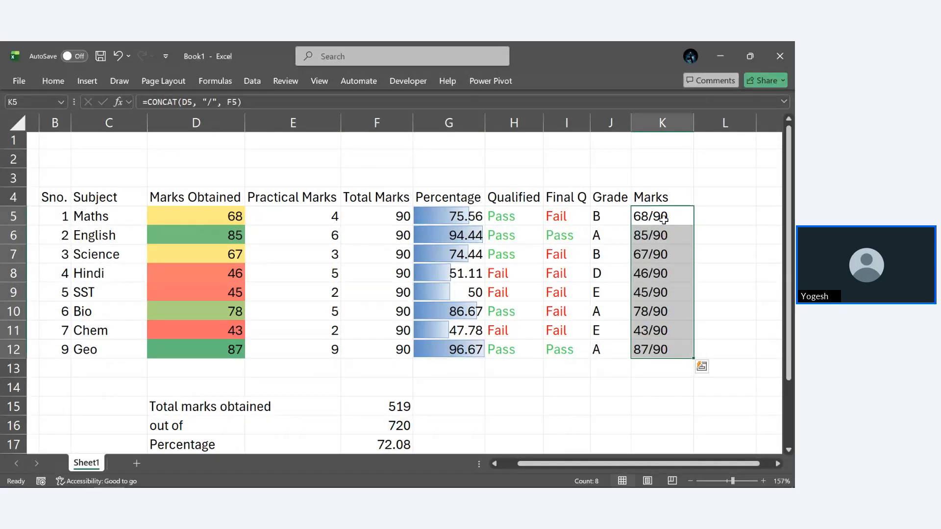
click(749, 289)
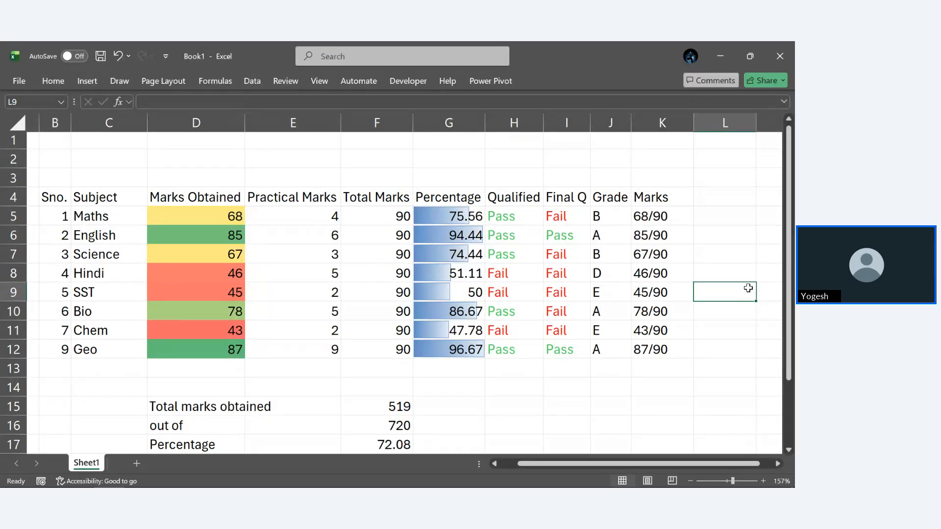
In L5, enter a TEXTJOIN formula with "/" as delimiter followed directly by the ranges D5:D12 and F5:F12
click(715, 214)
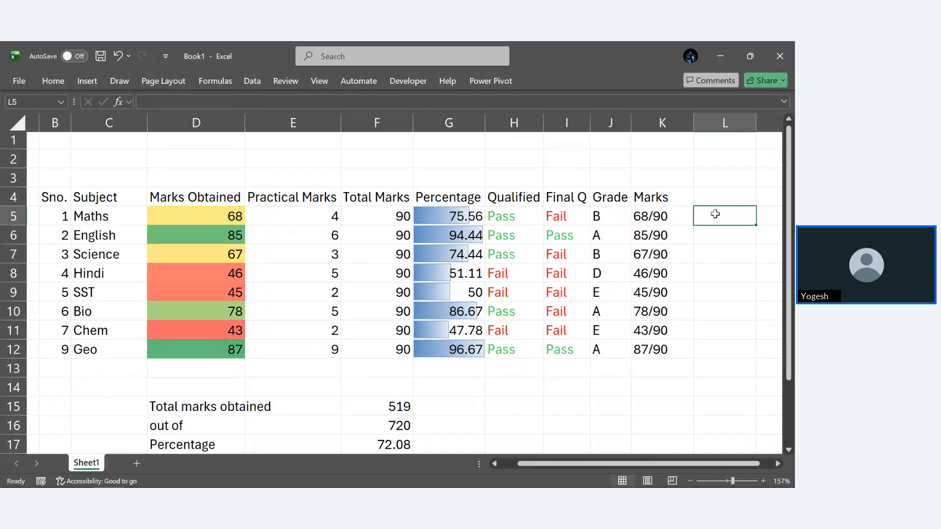
text(=TEX)
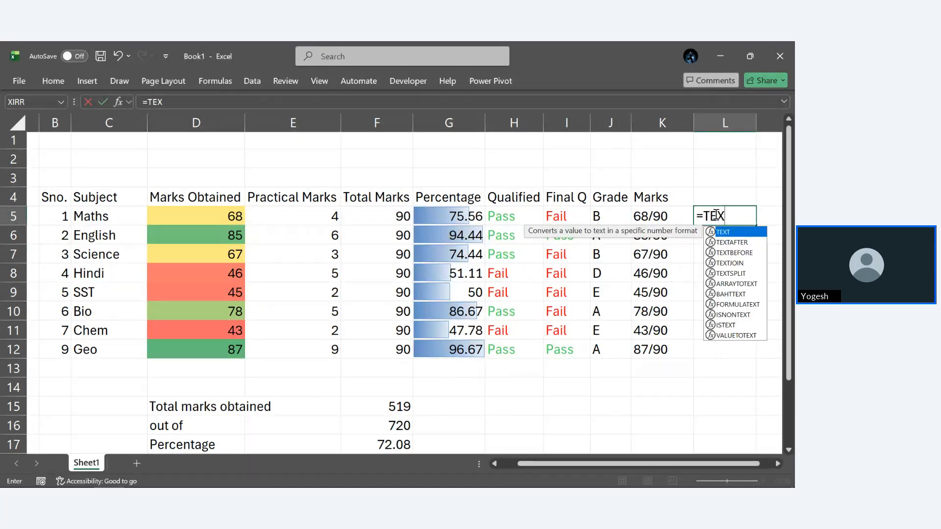
text(TJOI)
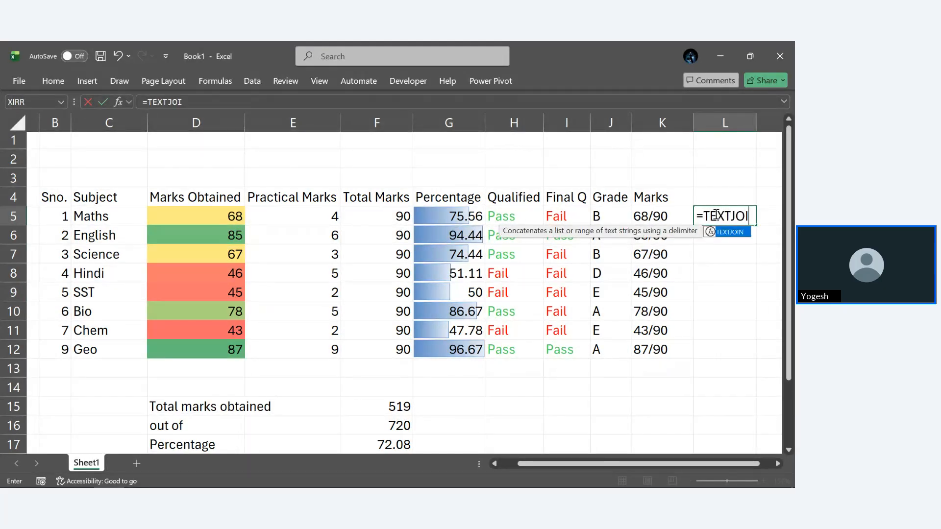
text(N()
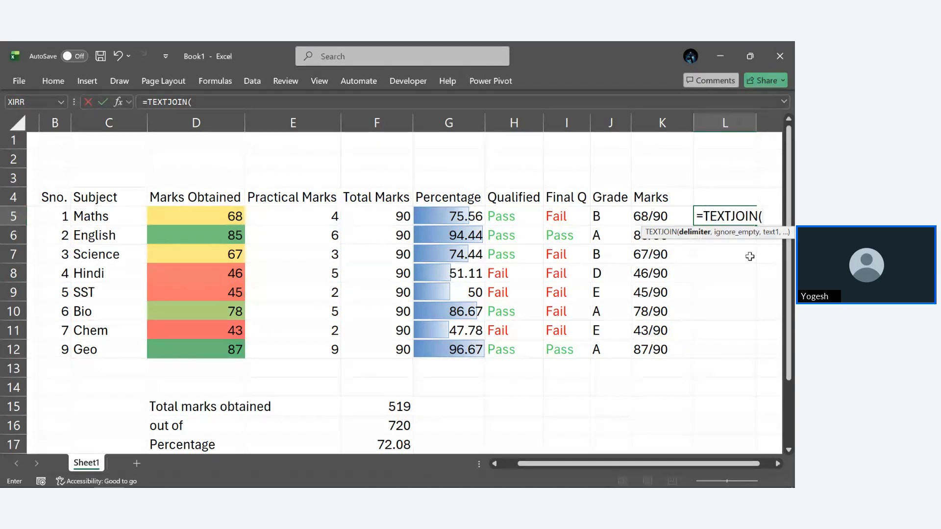
text("/",)
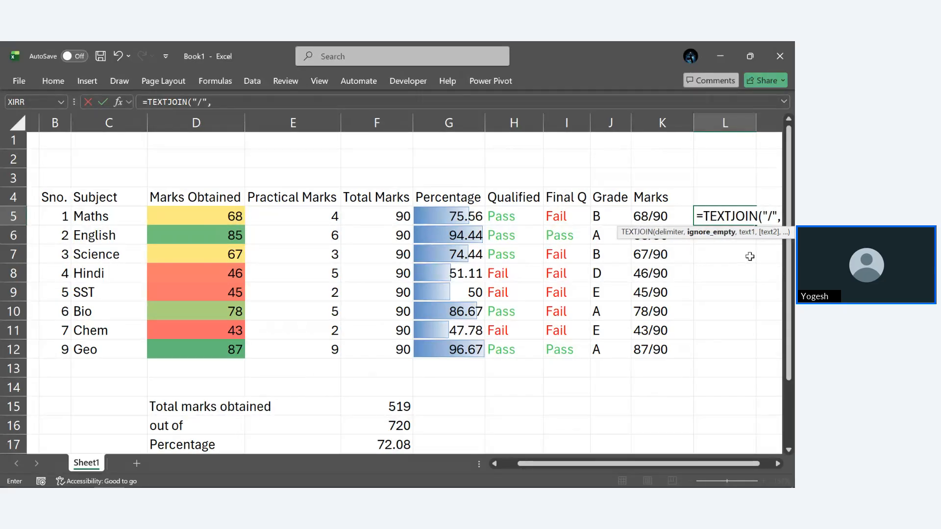
click(195, 211)
drag(195, 211, 209, 347)
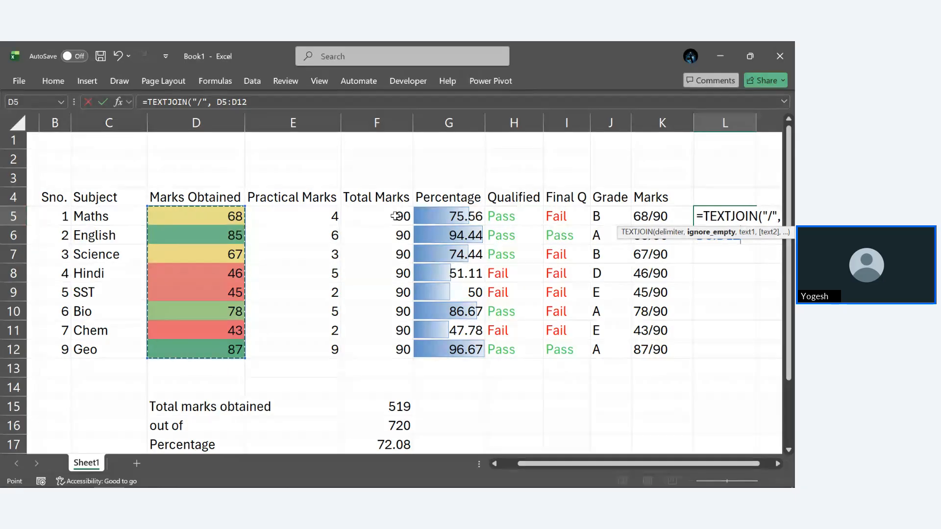
ctrl+drag(400, 217, 388, 352)
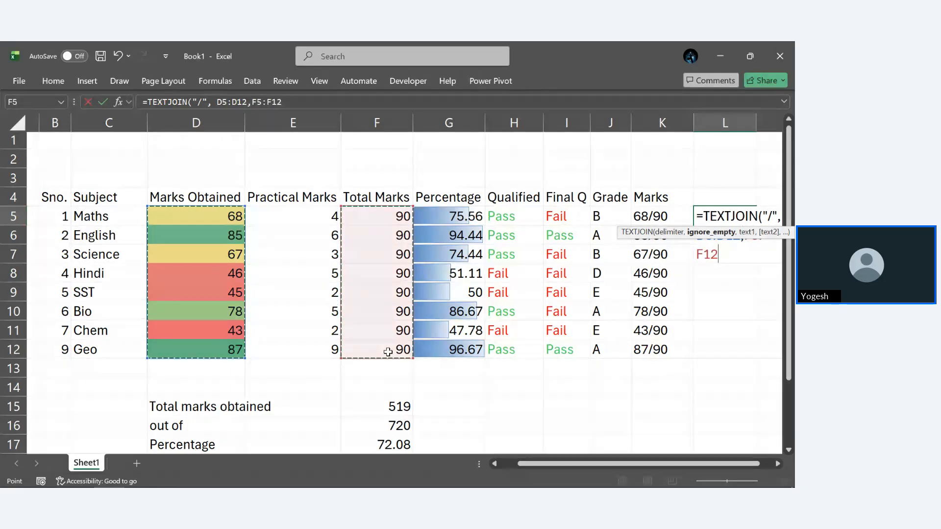
key(Return)
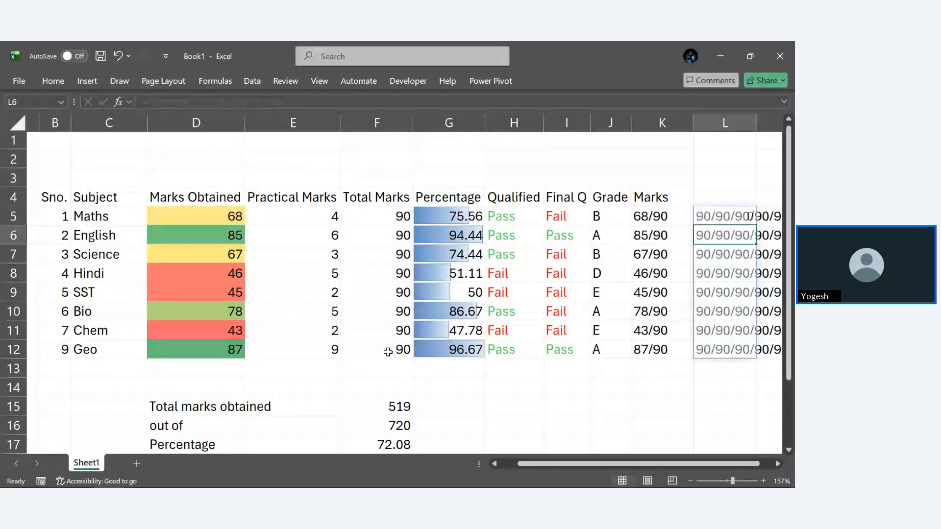
Insert TRUE as the ignore_empty argument before D5:D12 in the TEXTJOIN formula in L5
scroll(624, 427, right, 2)
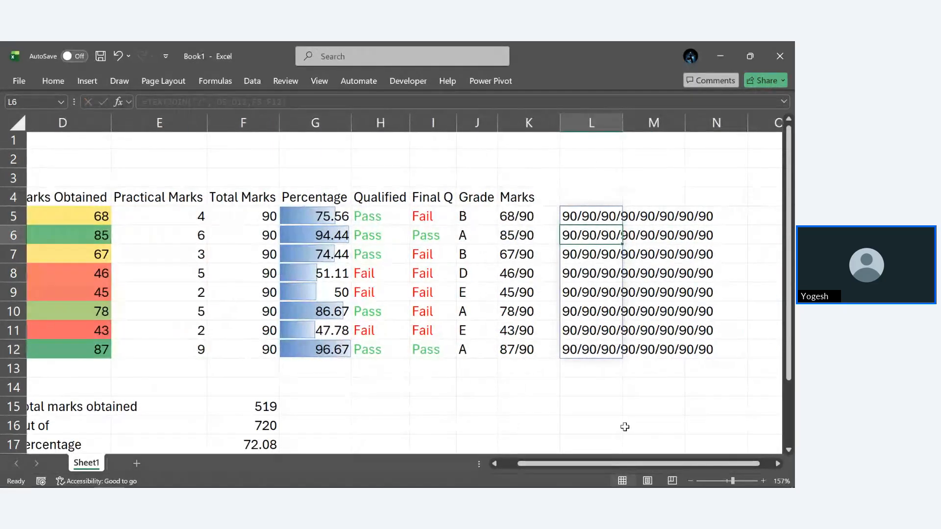
double_click(611, 216)
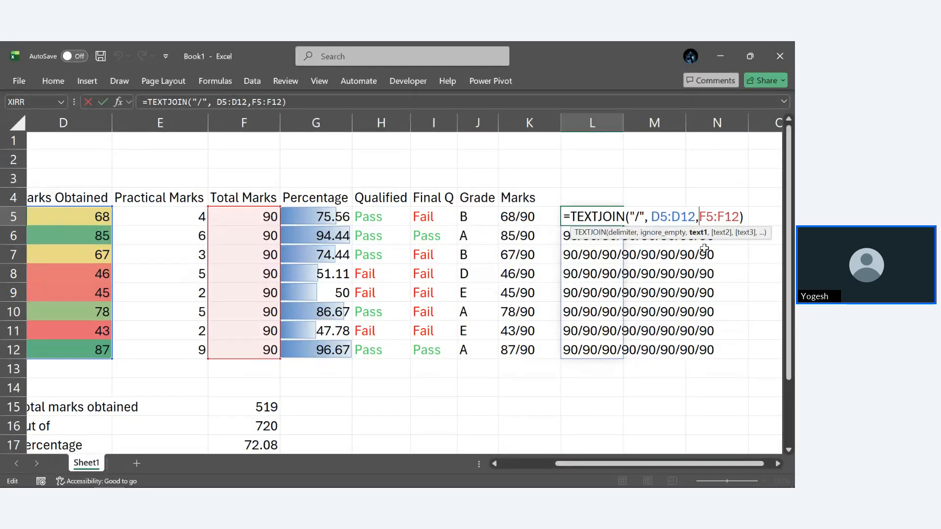
key(Left)
key(Left)
key(Left)
key(Left)
key(Left)
key(Left)
key(Left)
key(Left)
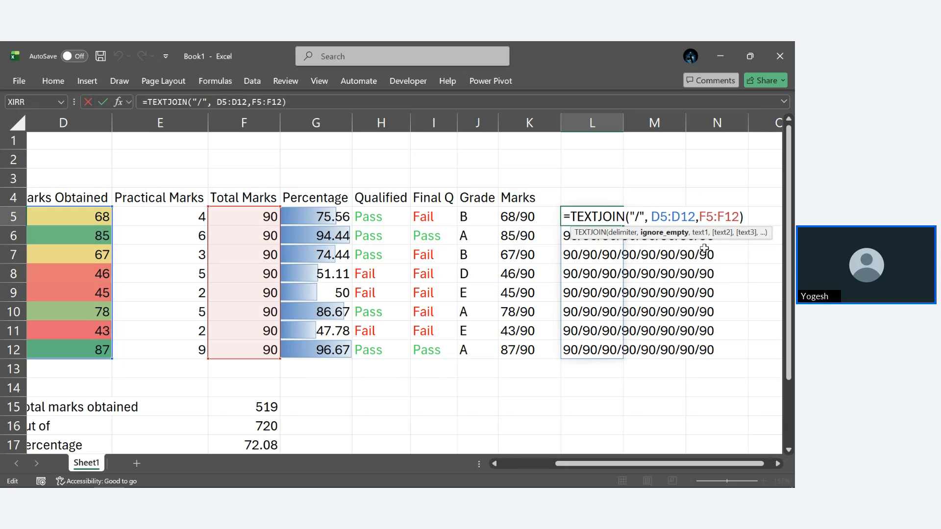
text(TR)
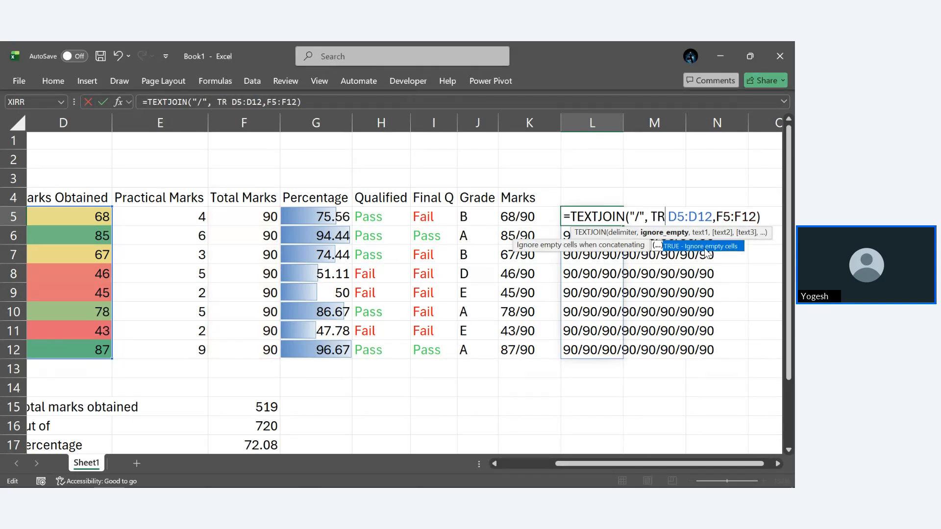
key(Tab)
text(,)
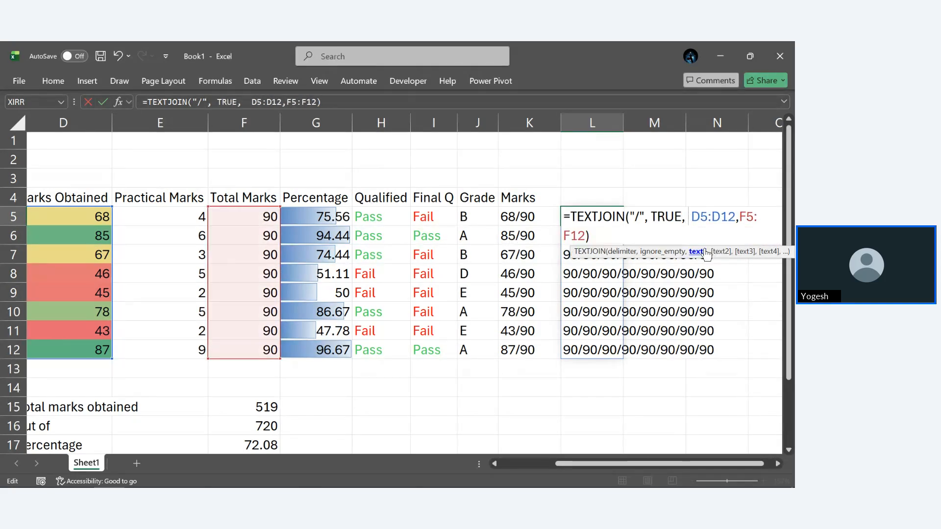
key(Return)
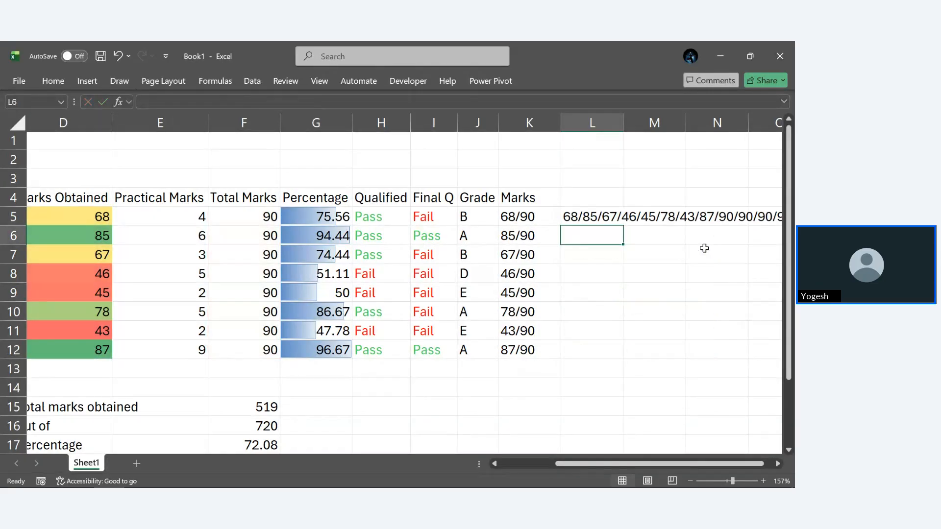
Undo the last two TEXTJOIN entries in L5 and redo both
scroll(704, 249, right, 4)
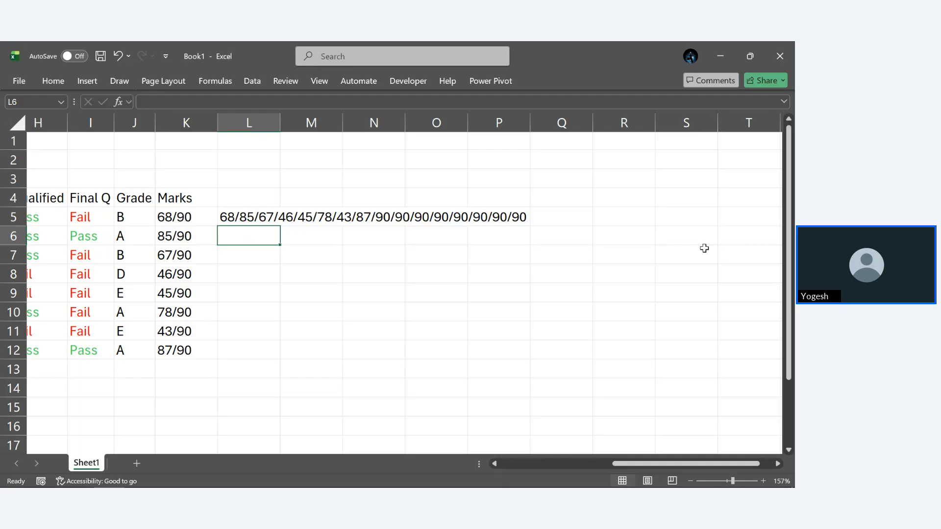
scroll(704, 248, left, 3)
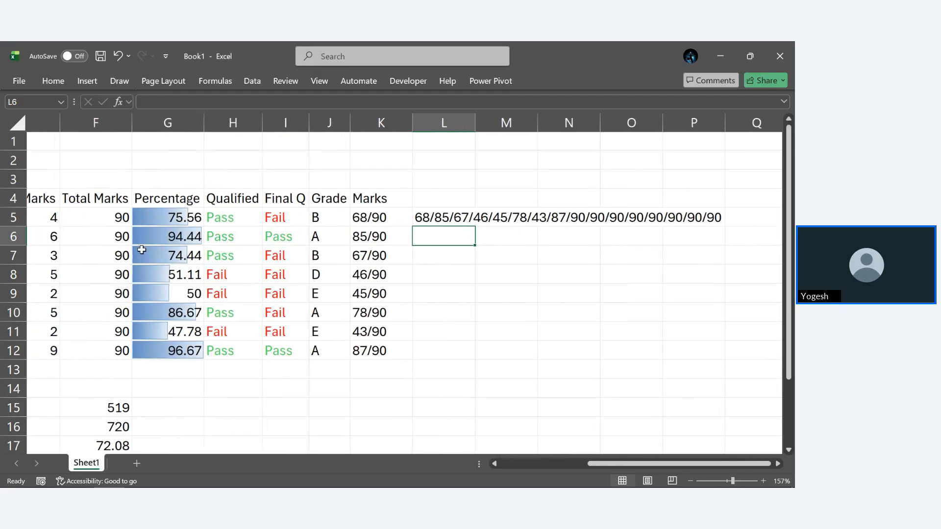
key(ctrl+z)
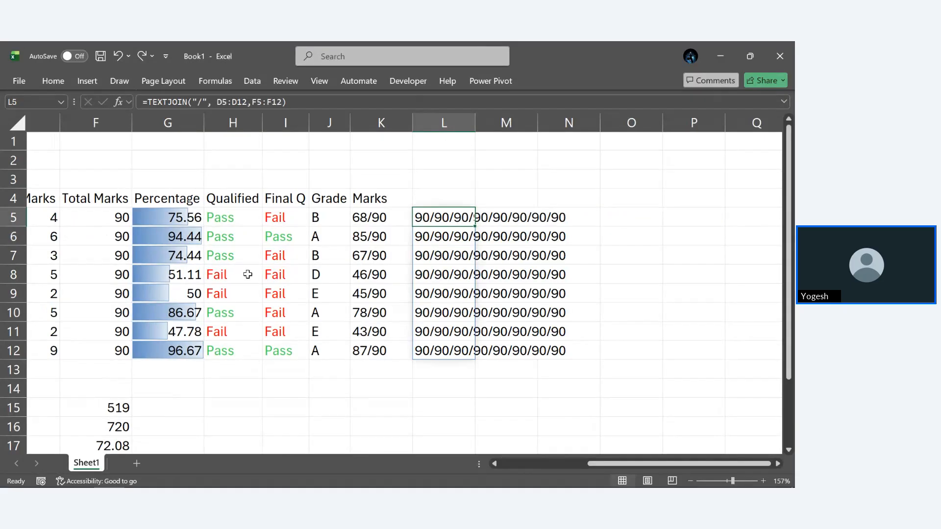
key(ctrl+z)
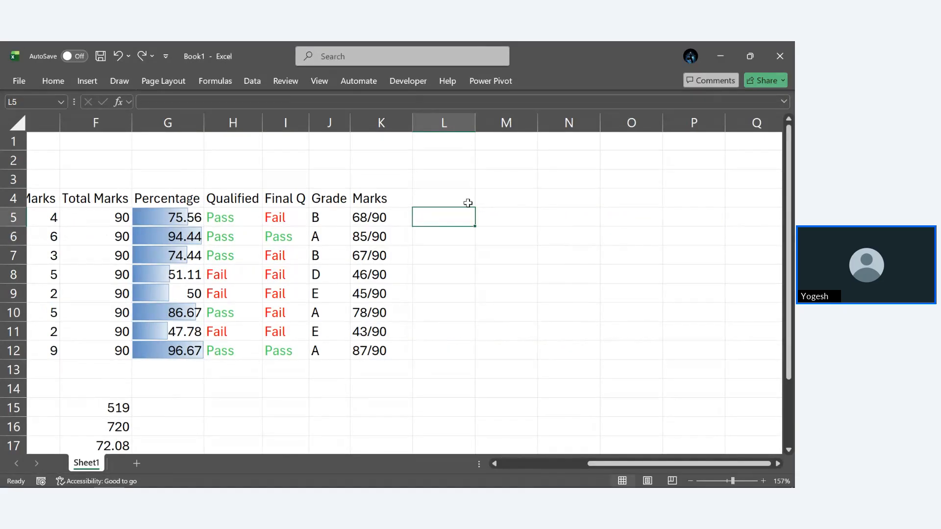
key(ctrl+y)
key(ctrl+y)
Reduce the TEXTJOIN ranges in L5 to the single cells D5 and F5, keeping the "/" delimiter and TRUE
double_click(448, 217)
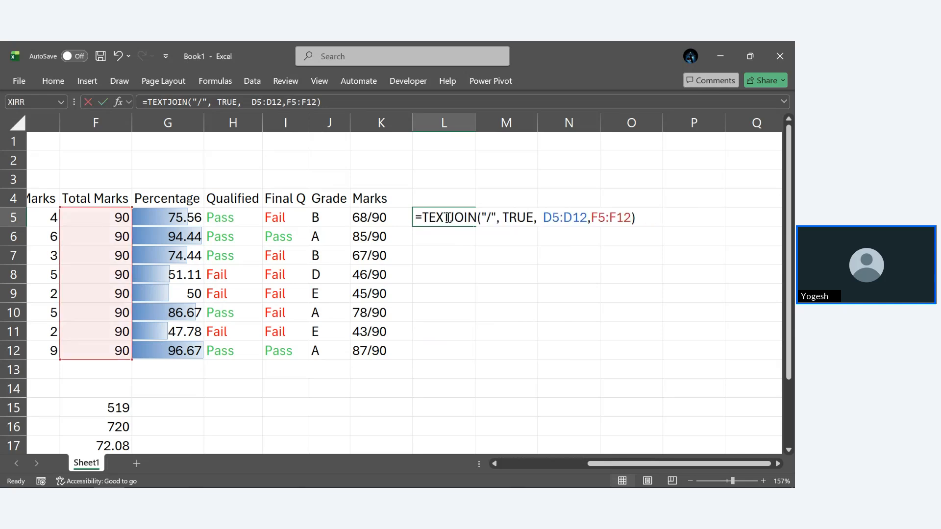
click(587, 217)
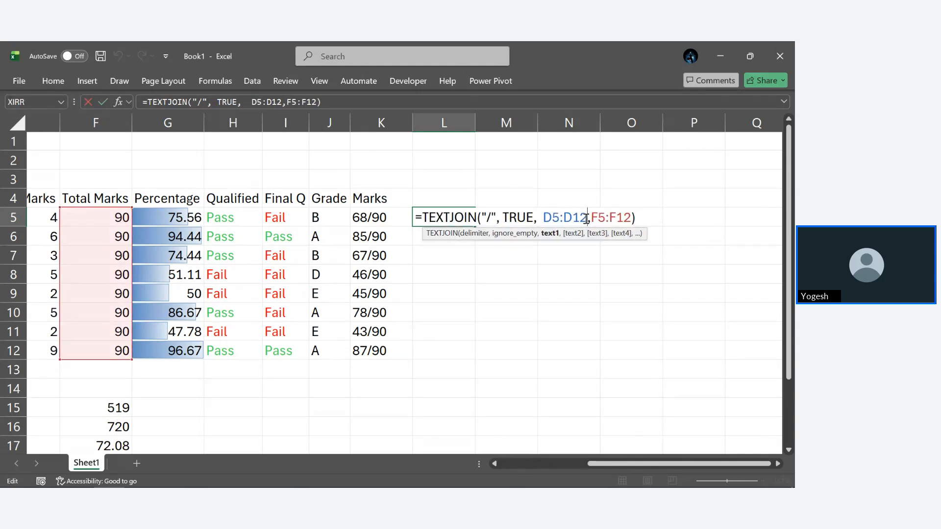
key(BackSpace)
key(BackSpace)
key(BackSpace)
key(BackSpace)
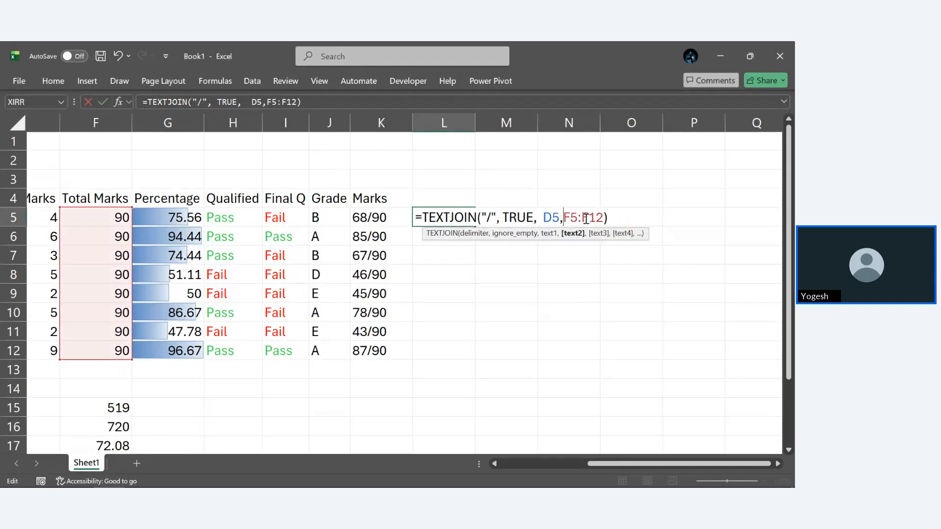
key(Right)
key(Right)
key(Right)
key(Right)
key(Right)
key(Right)
key(BackSpace)
key(BackSpace)
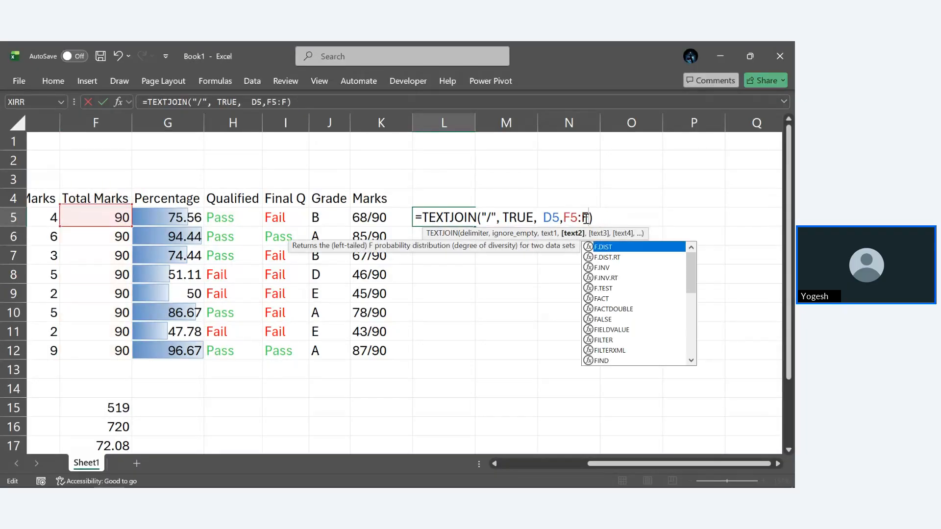
key(BackSpace)
key(BackSpace)
key(Return)
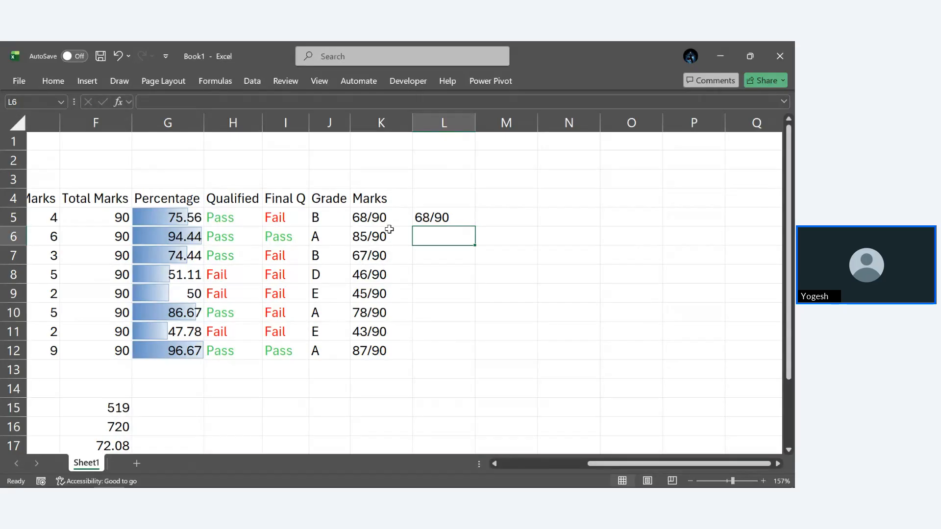
Compare the CONCAT formula in K5 with the TEXTJOIN formula in L5
double_click(376, 220)
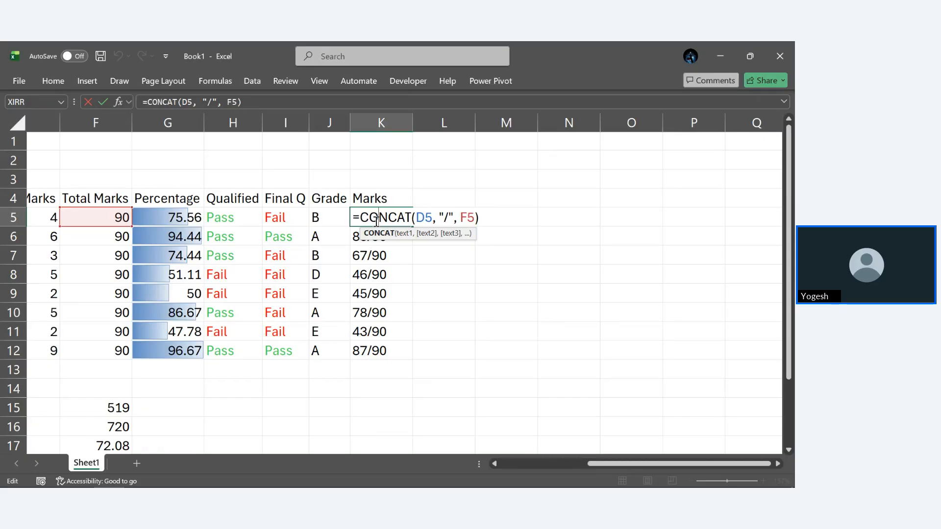
key(ctrl+Return)
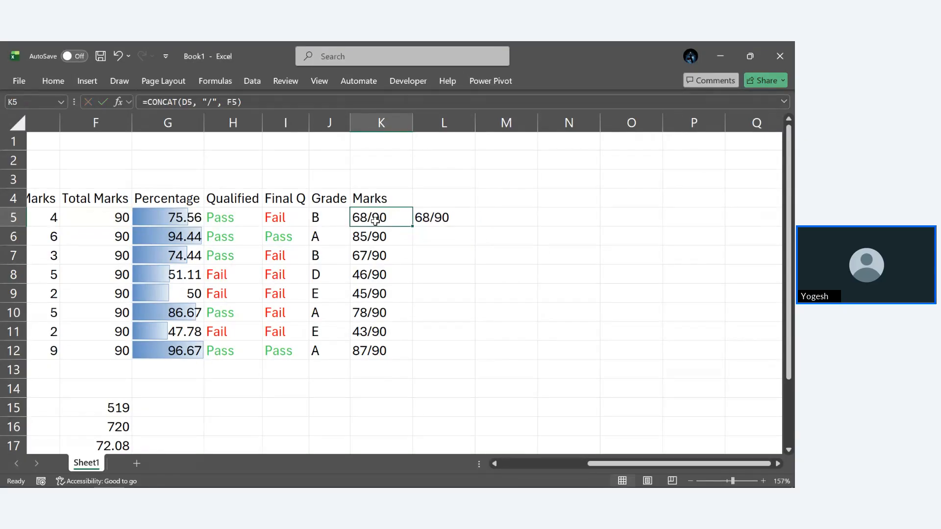
click(431, 217)
double_click(431, 217)
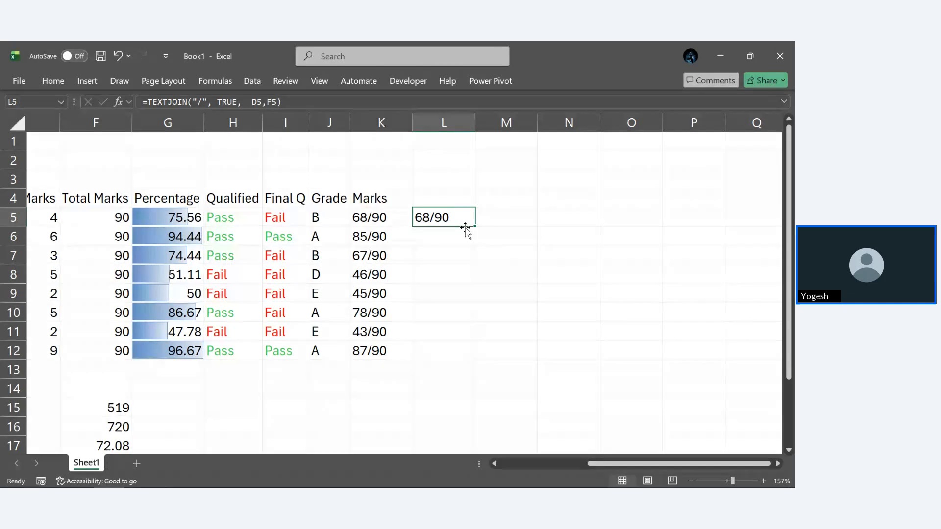
key(F2)
key(Escape)
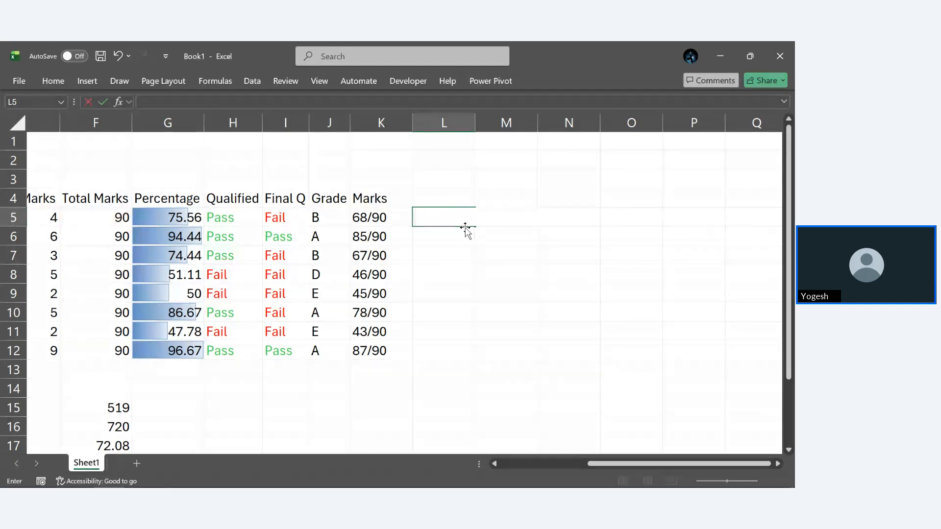
double_click(455, 219)
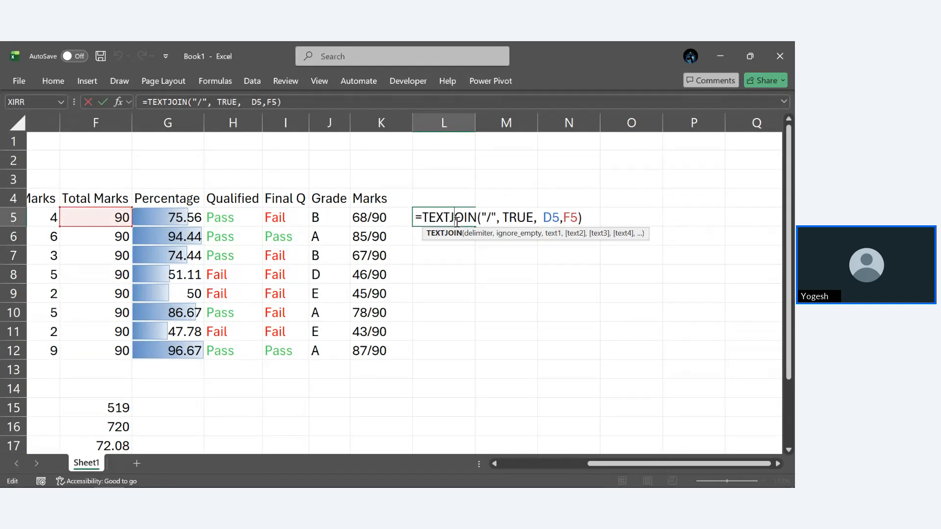
Clear the TEXTJOIN formula from L5
key(Escape)
key(BackSpace)
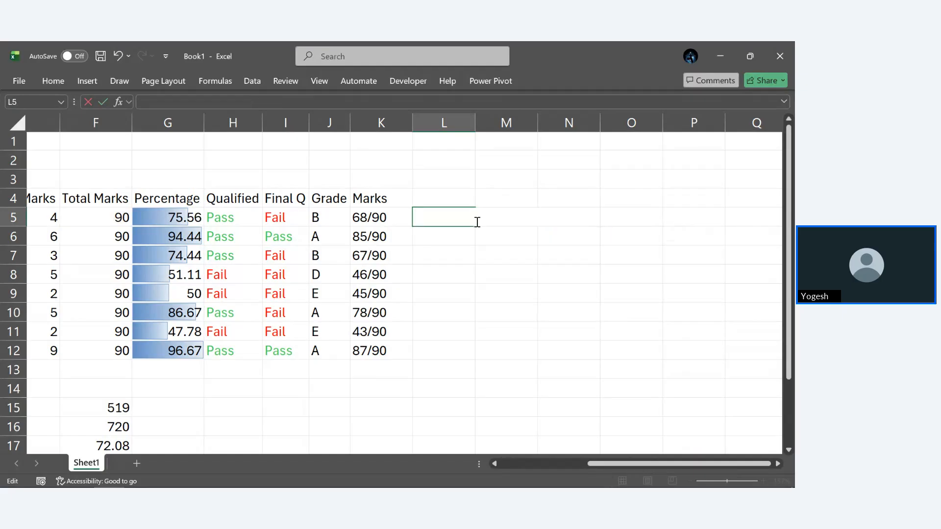
key(Return)
Enter a SUBSTITUTE formula in L5 that replaces "/" with "-" in K5
double_click(467, 220)
text(=SUB)
key(Tab)
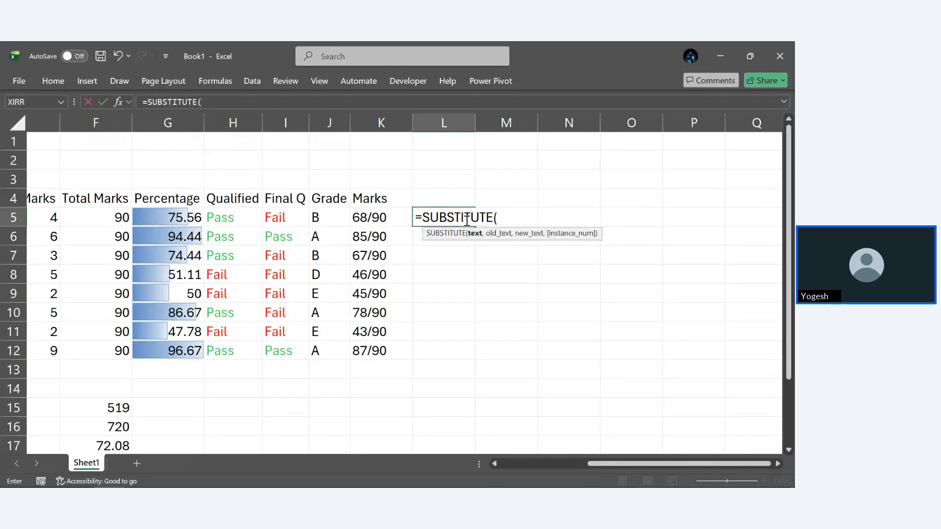
click(376, 221)
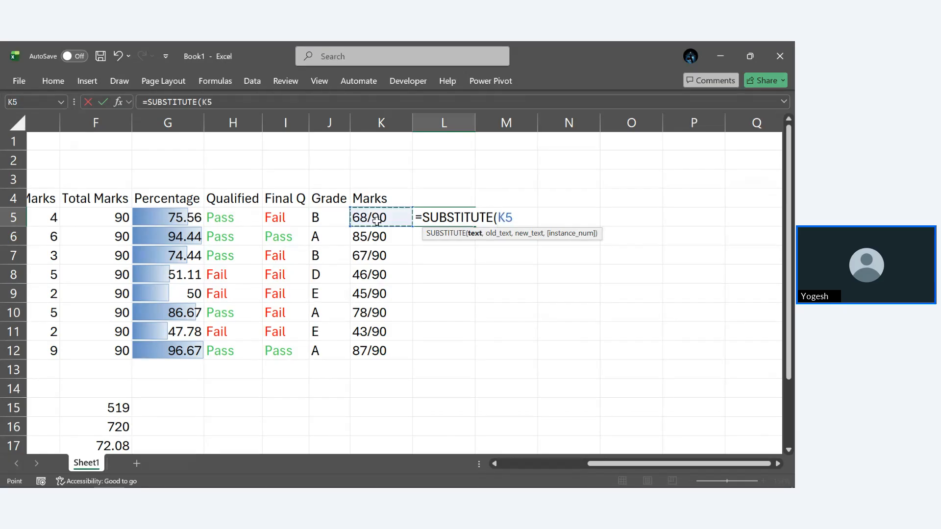
text(,)
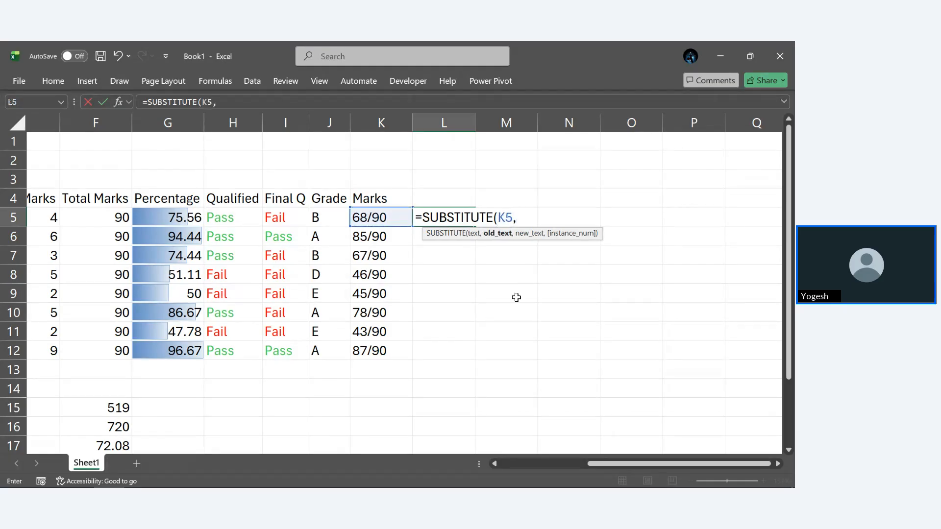
text( "/", "-"))
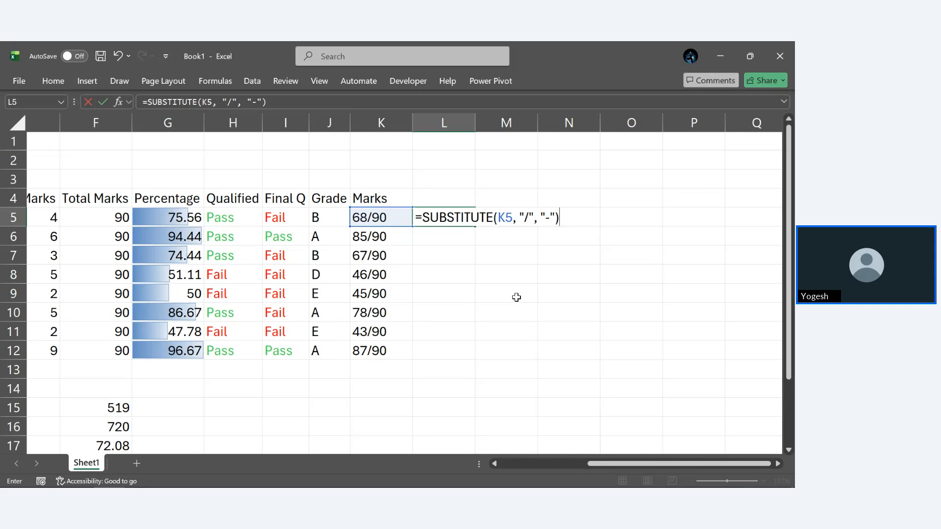
key(Return)
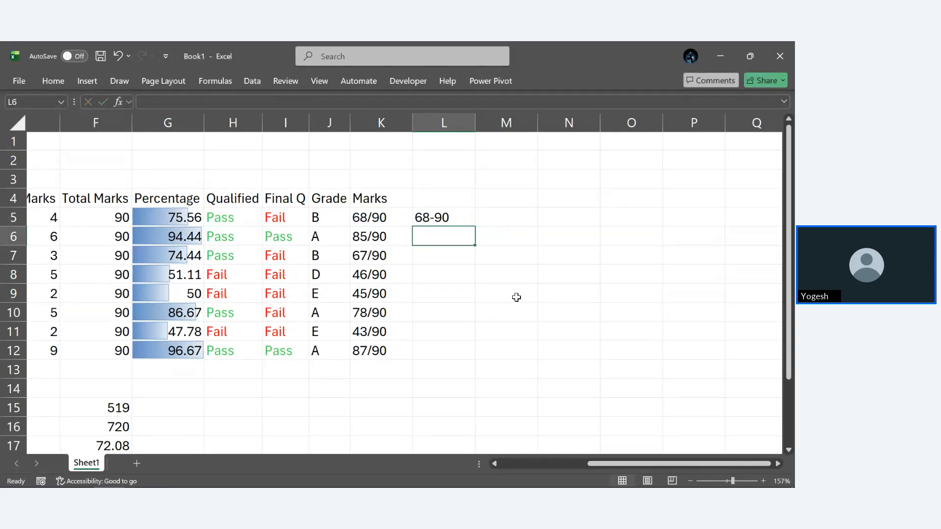
Fill the SUBSTITUTE formula from L5 down through L12
click(450, 215)
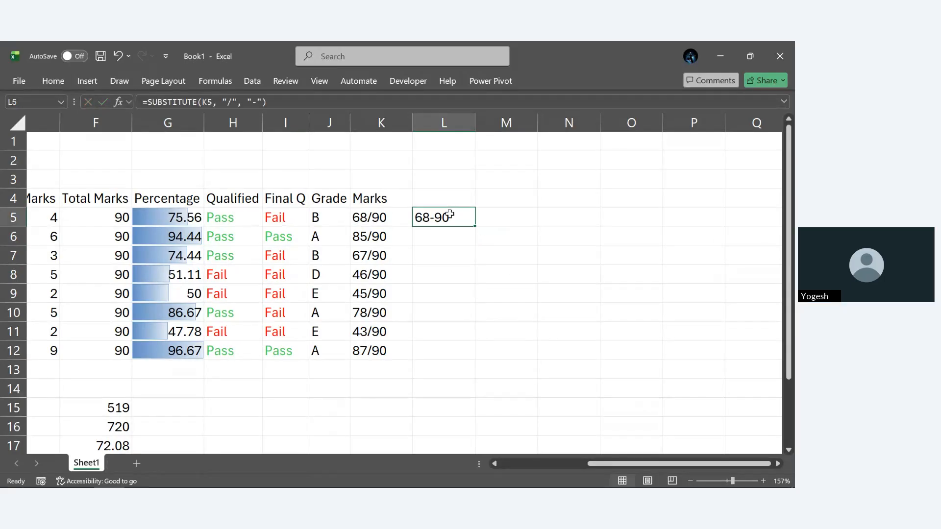
key(shift+Down)
key(shift+Down)
key(shift+Down)
key(shift+Down)
key(shift+Down)
key(shift+Down)
key(shift+Down)
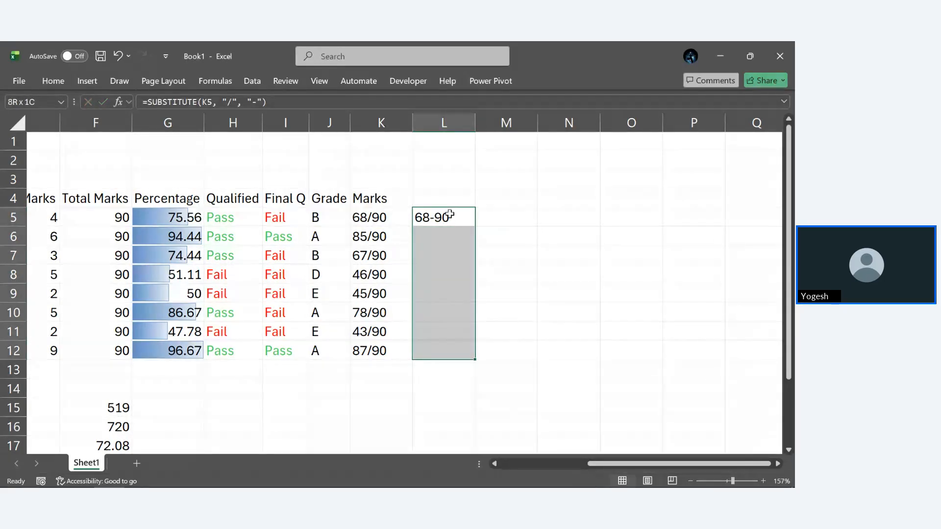
key(ctrl+d)
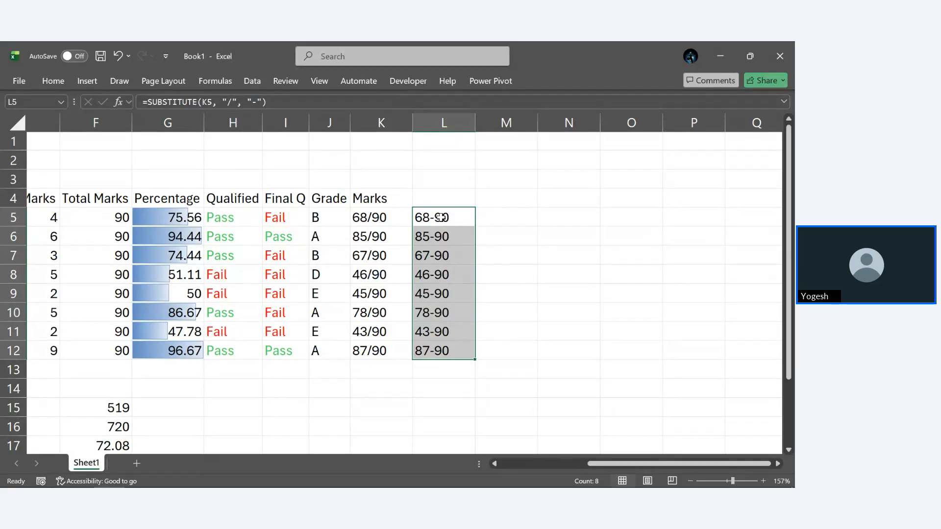
Clear the contents of L5:L12
right_click(441, 235)
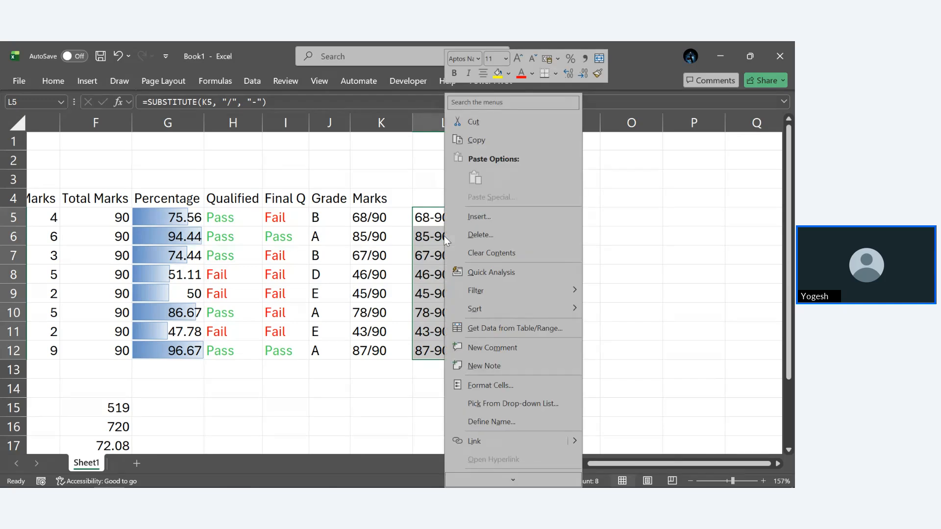
click(490, 250)
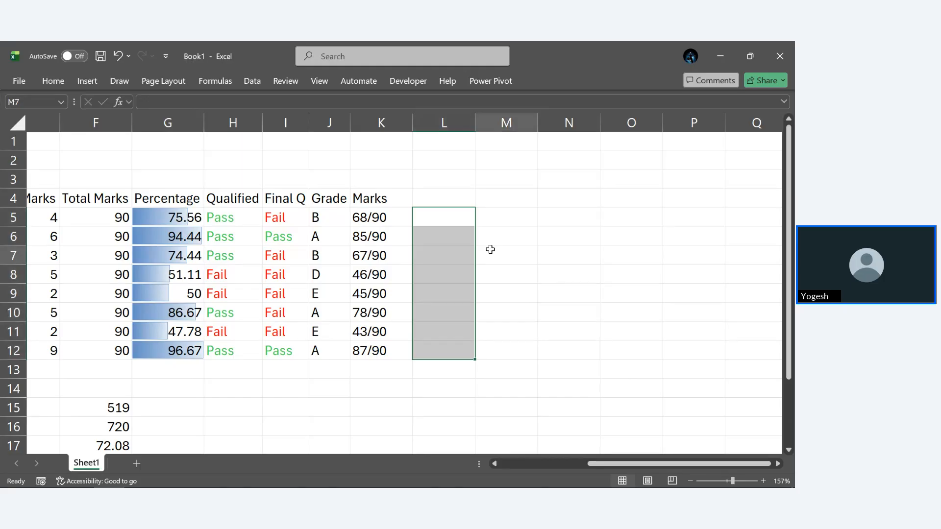
Enter a lowercase sample sentence in M7 reading "hii my name is" followed by the presenter's first name
click(498, 252)
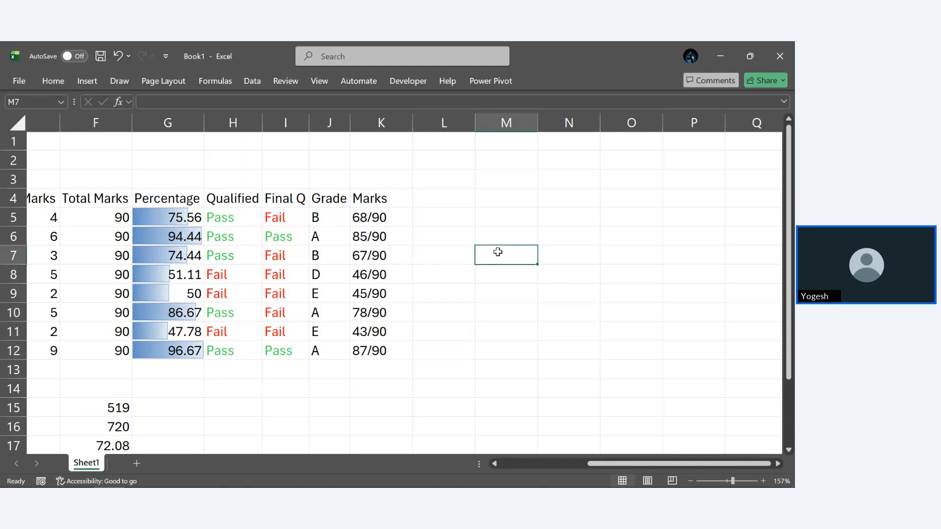
text(hii )
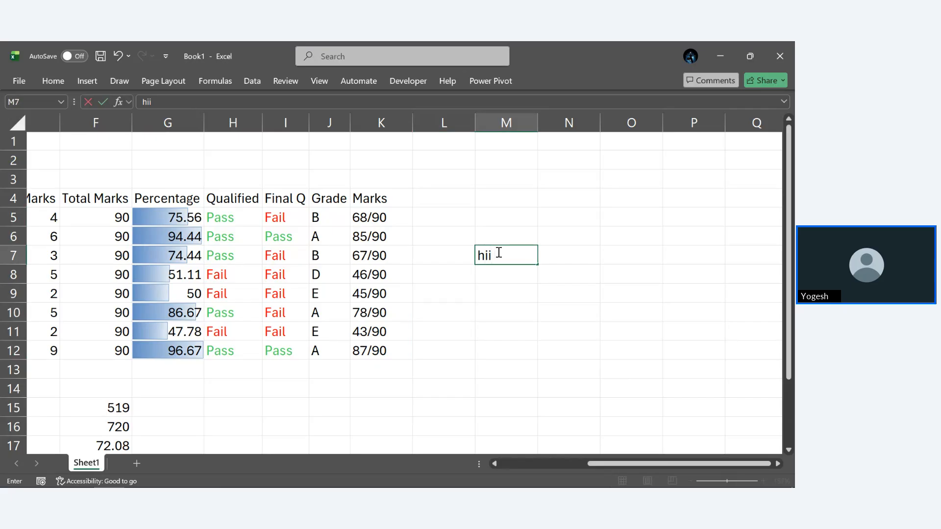
text(my name is yogesh)
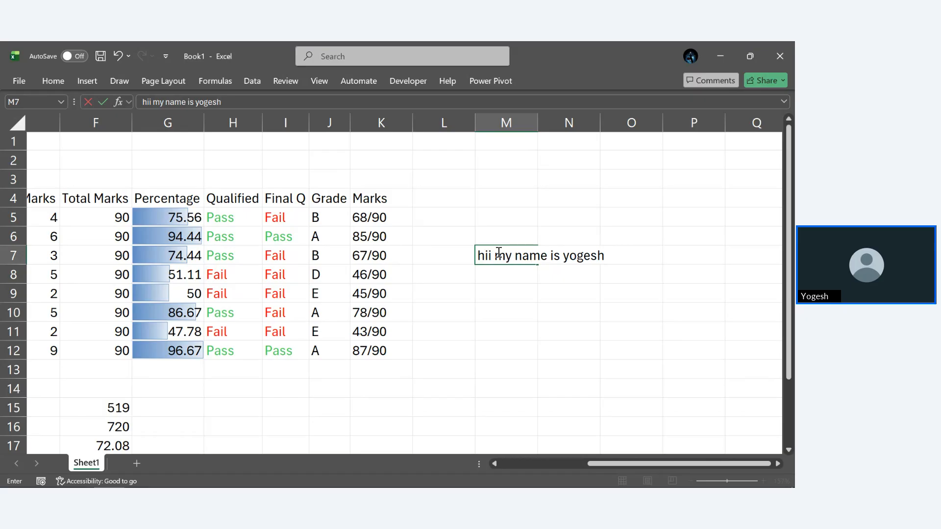
click(550, 338)
In M9, enter a PROPER formula that converts the sentence in M7 to proper case
click(514, 299)
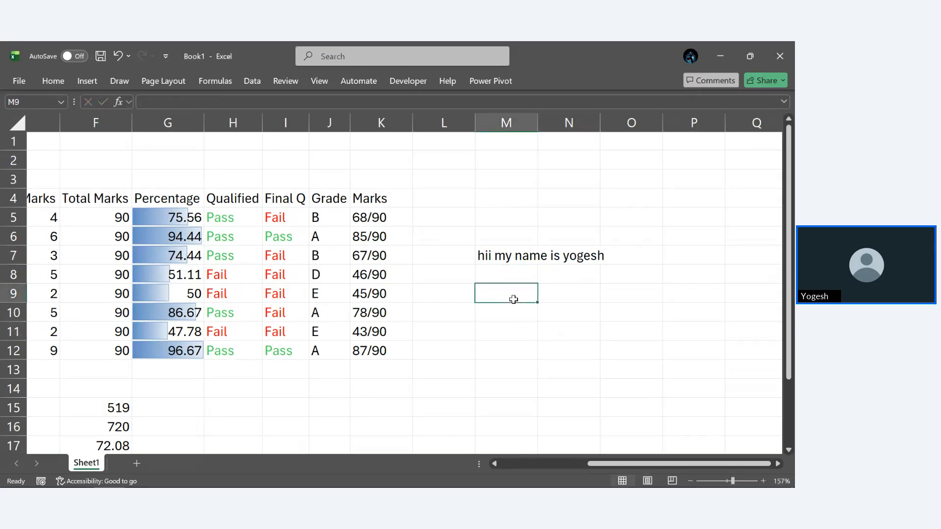
text(=PRO)
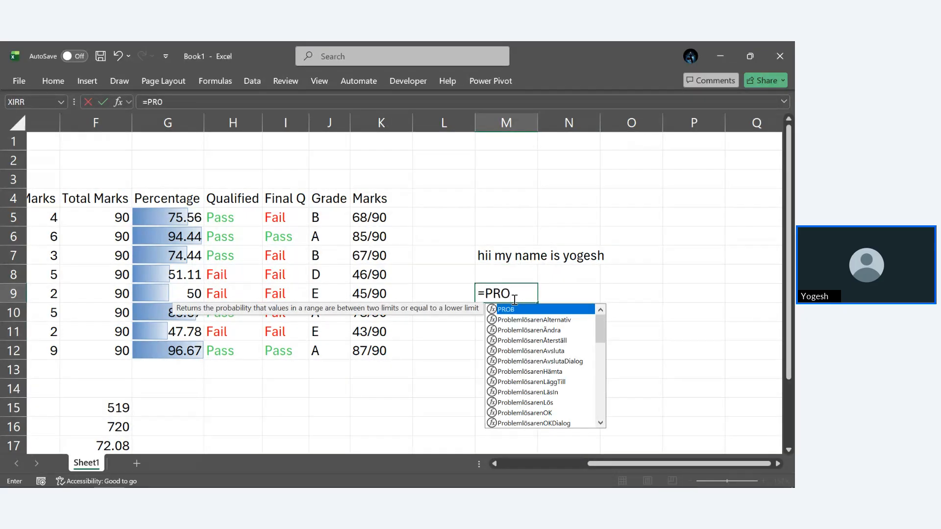
text(PE)
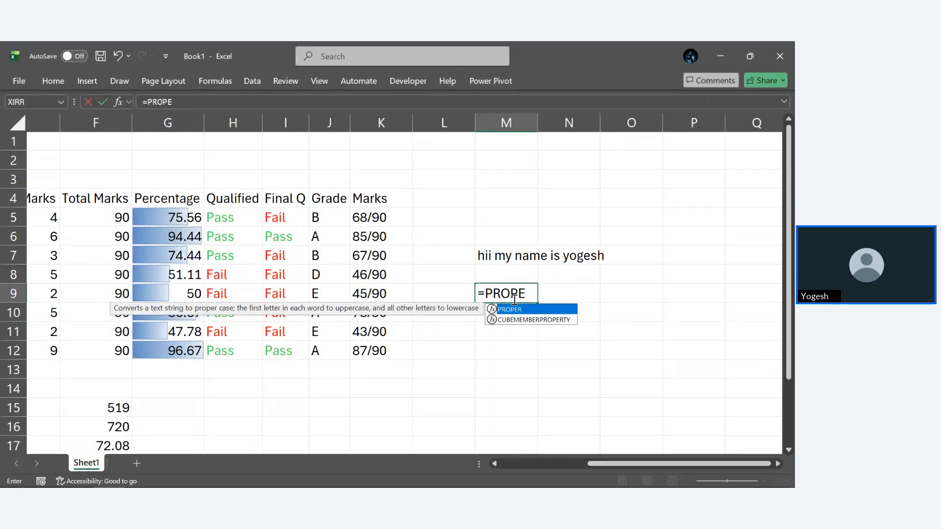
key(Tab)
click(508, 253)
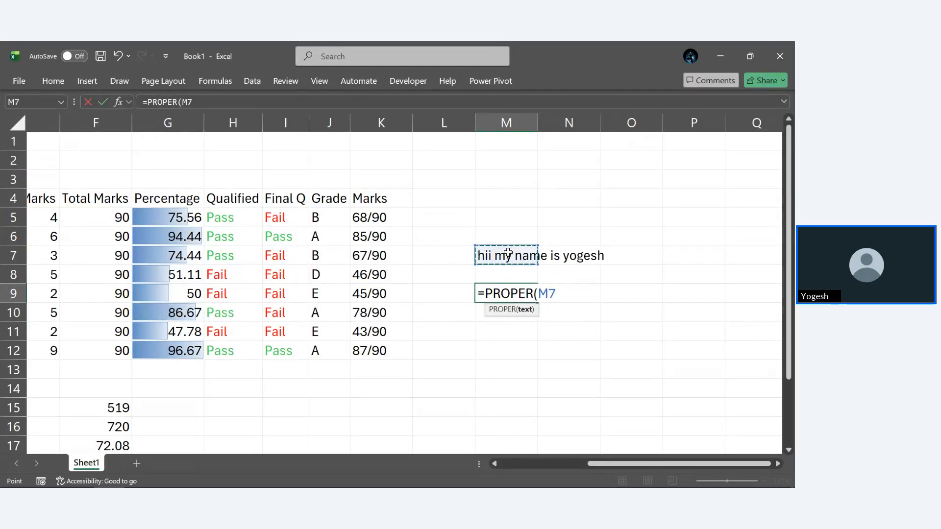
key(Return)
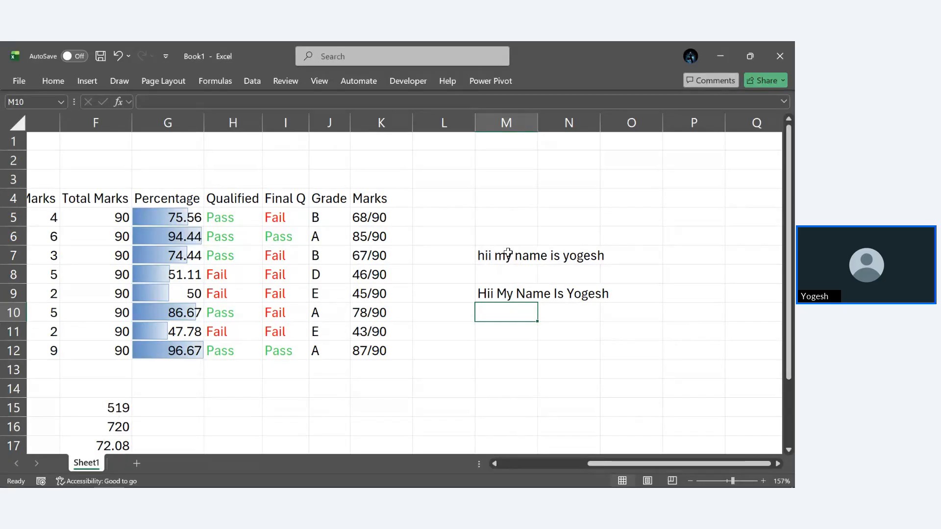
In M10, enter an UPPER formula that converts the sentence in M7 to uppercase
text(=UPPER)
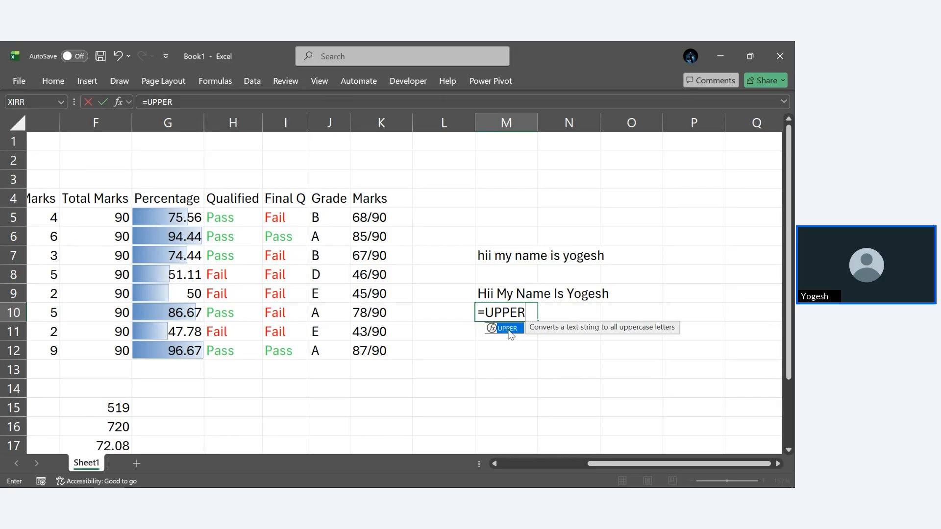
double_click(508, 332)
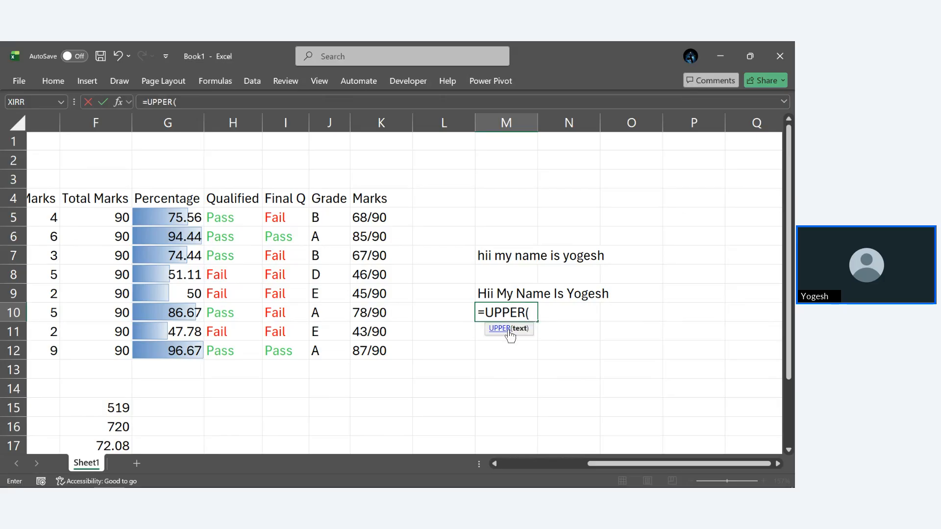
click(517, 254)
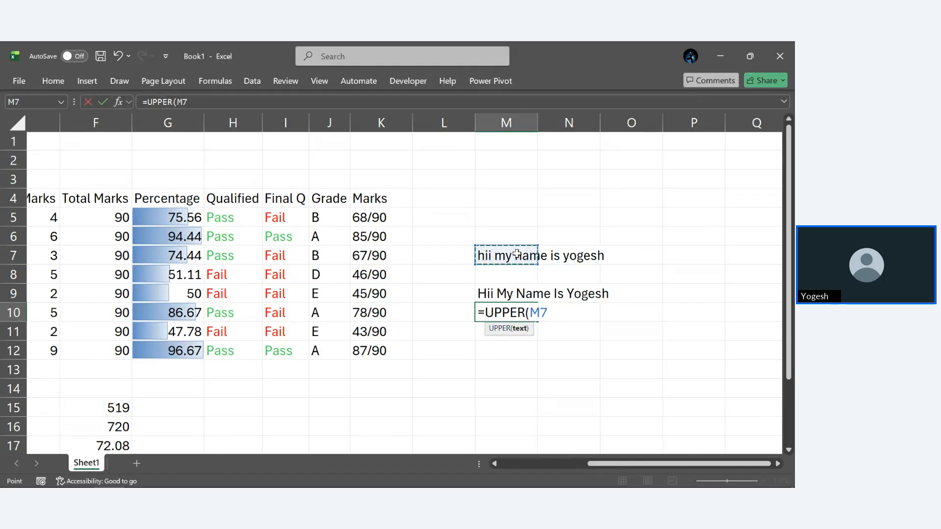
key(Return)
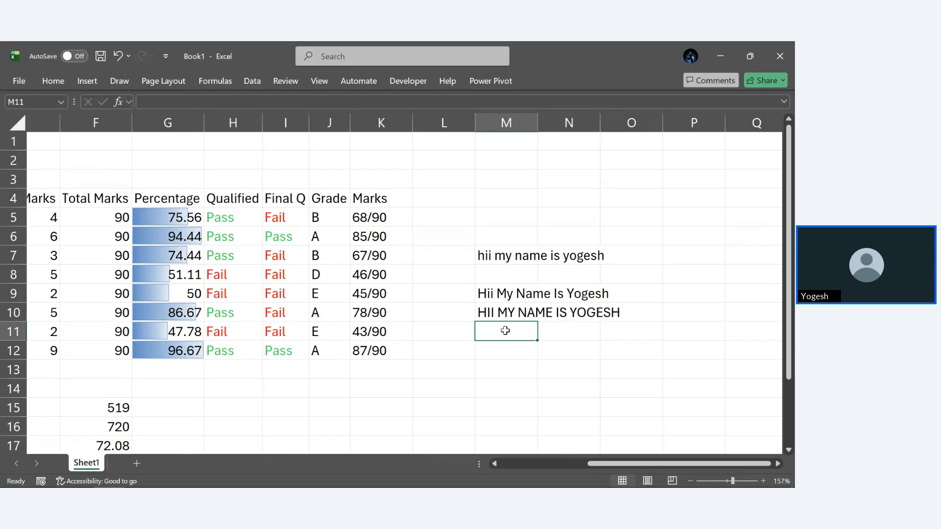
text(=SEN)
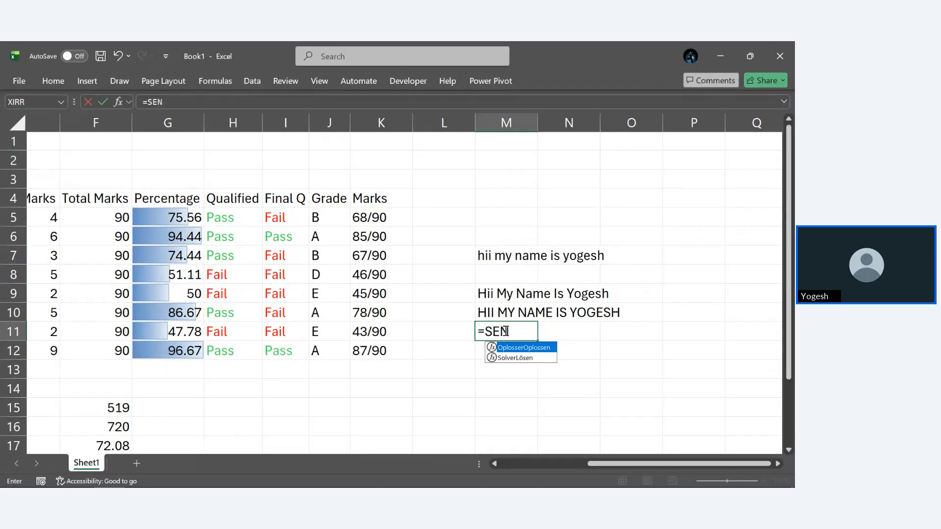
key(BackSpace)
key(BackSpace)
key(BackSpace)
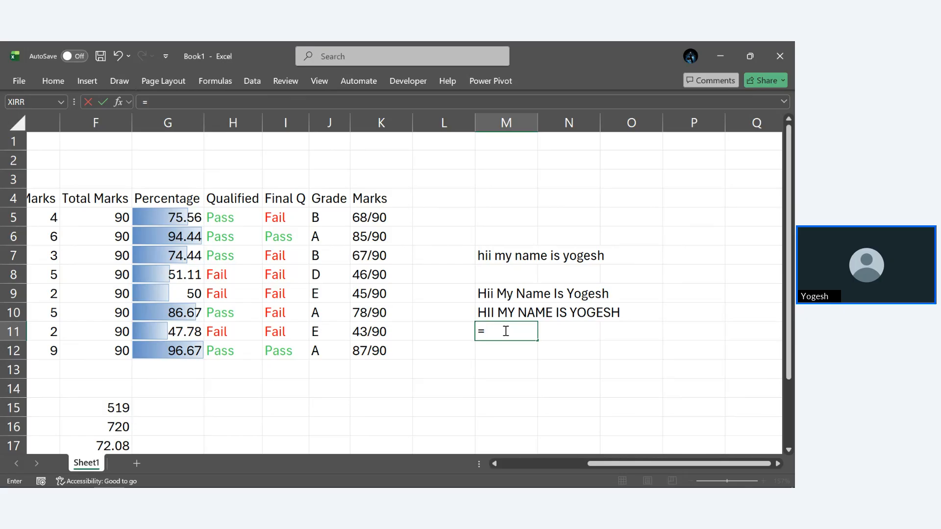
key(BackSpace)
click(578, 353)
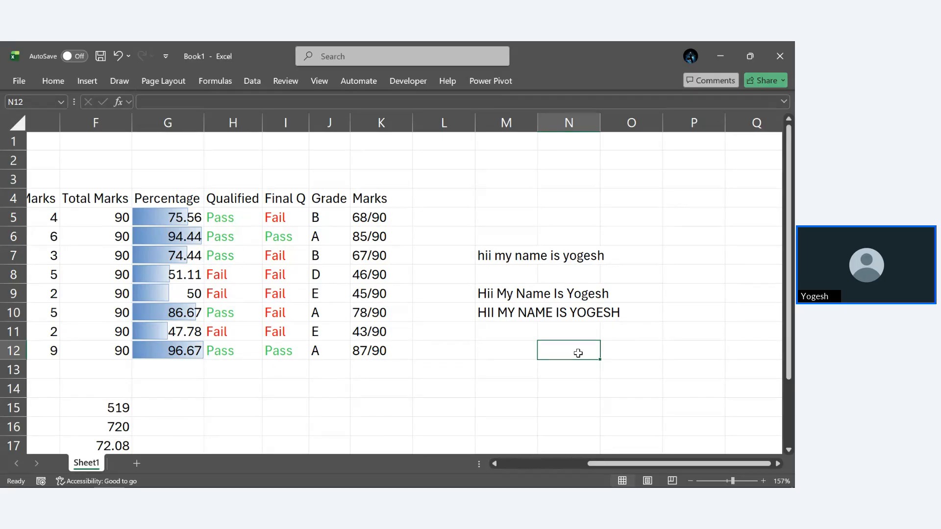
scroll(579, 353, left, 5)
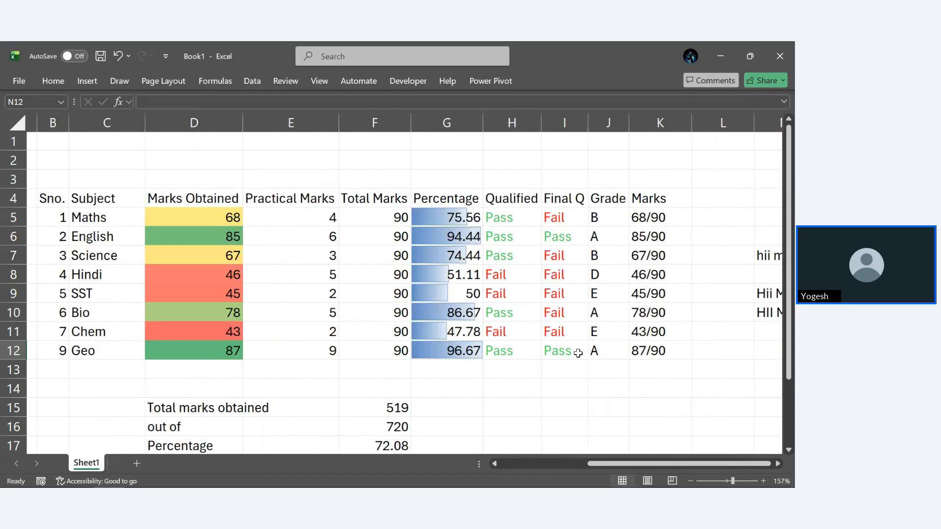
scroll(578, 353, down, 2)
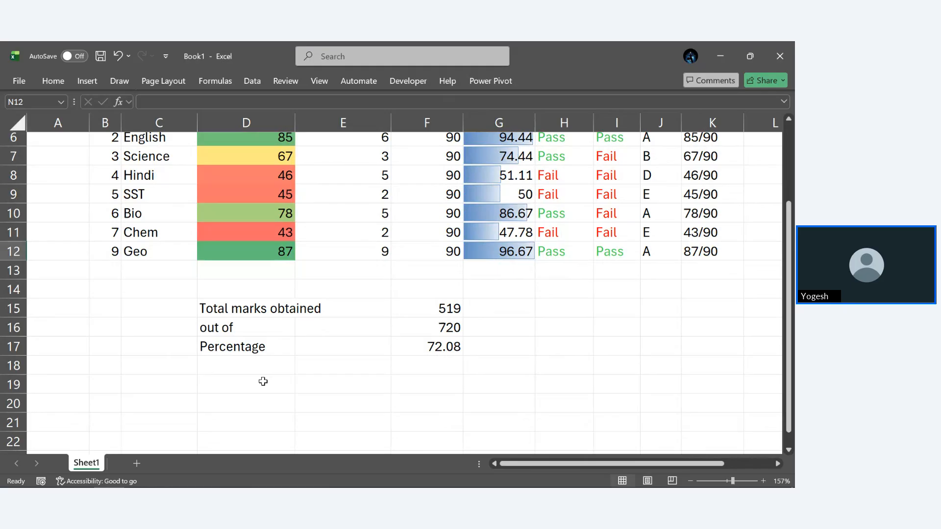
click(240, 368)
scroll(240, 369, up, 1)
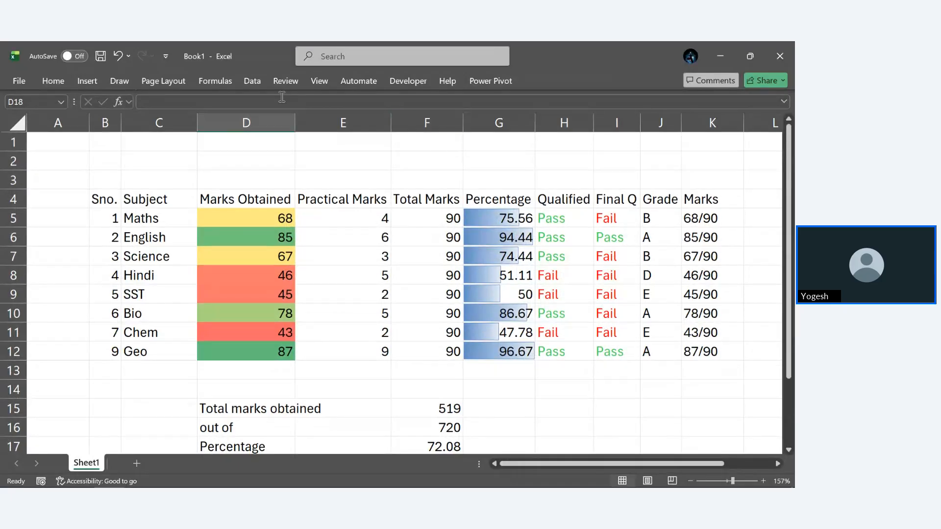
scroll(310, 374, down, 1)
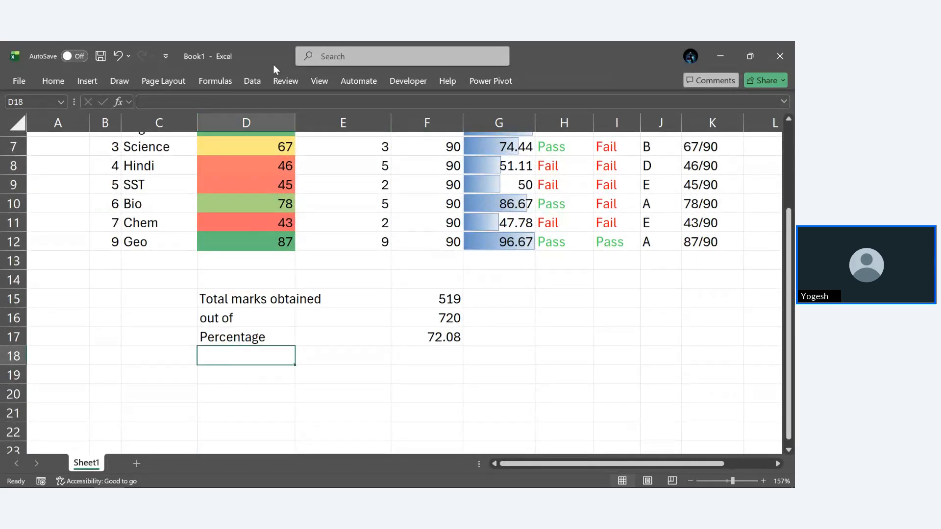
Add list data validation with an in-cell dropdown to D18, using the subjects in C5:C12 as the source
click(251, 82)
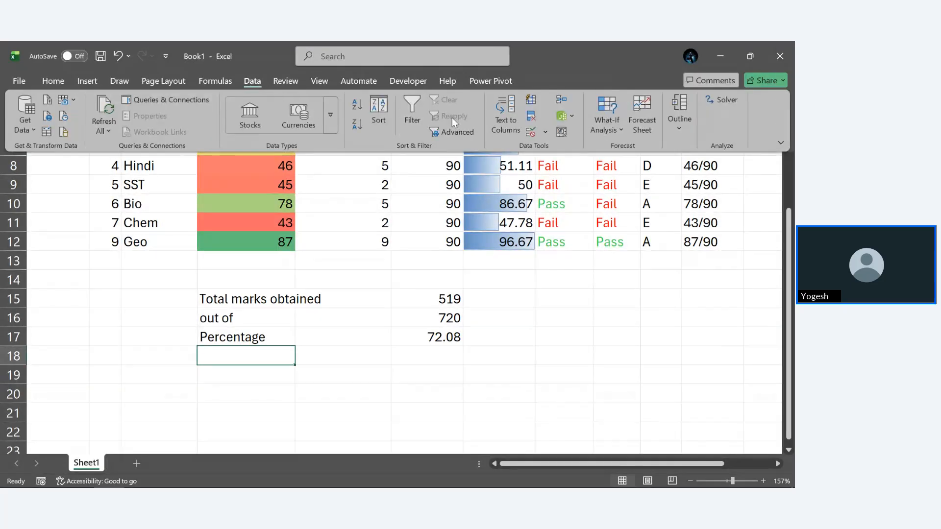
click(536, 133)
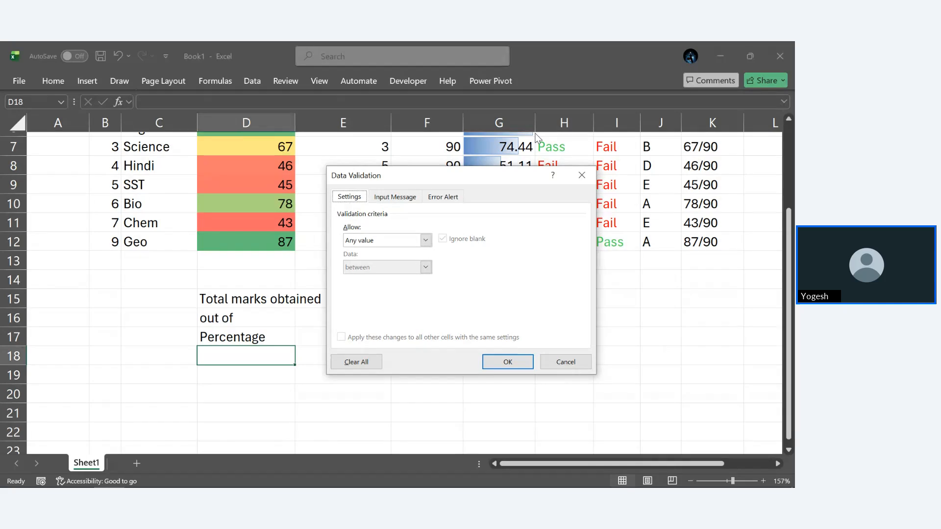
click(425, 240)
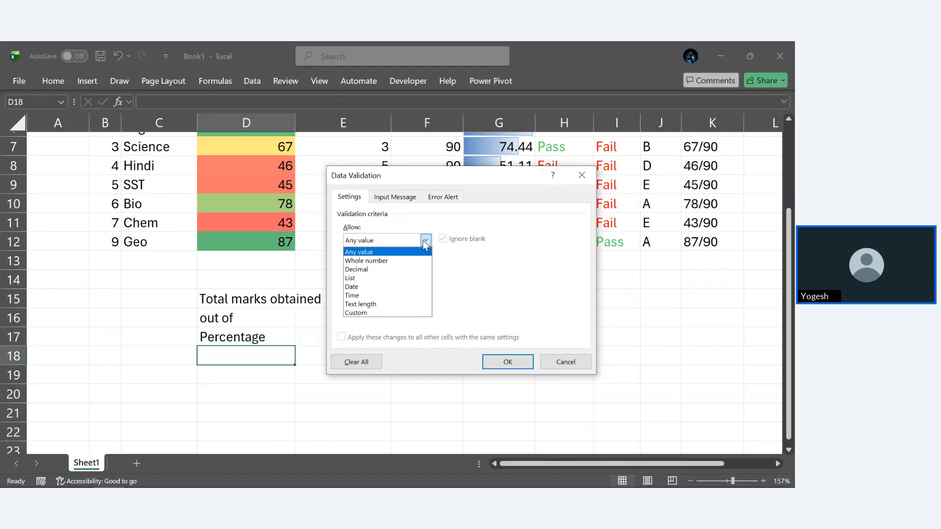
click(376, 275)
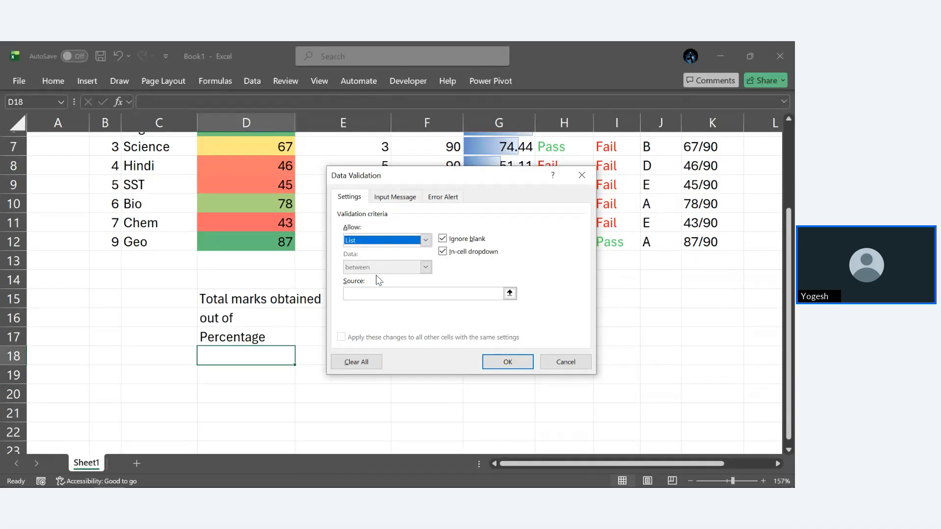
click(425, 241)
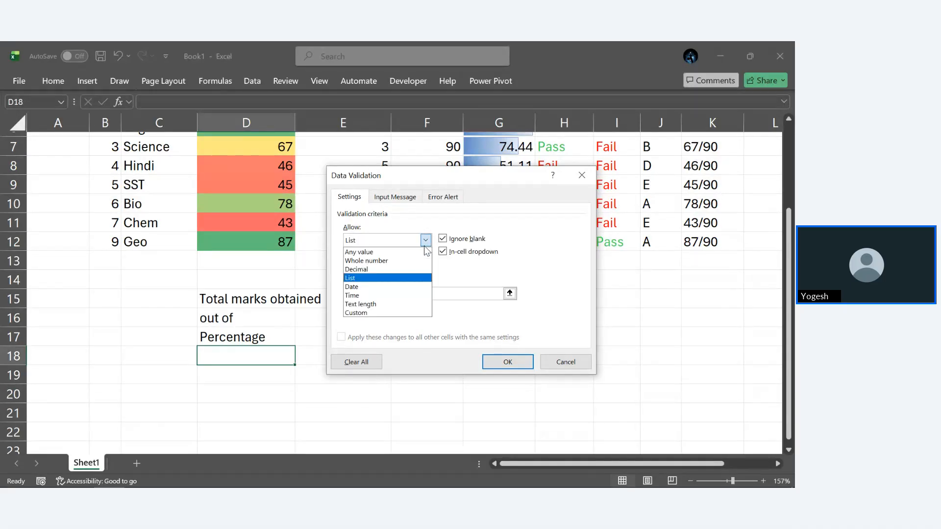
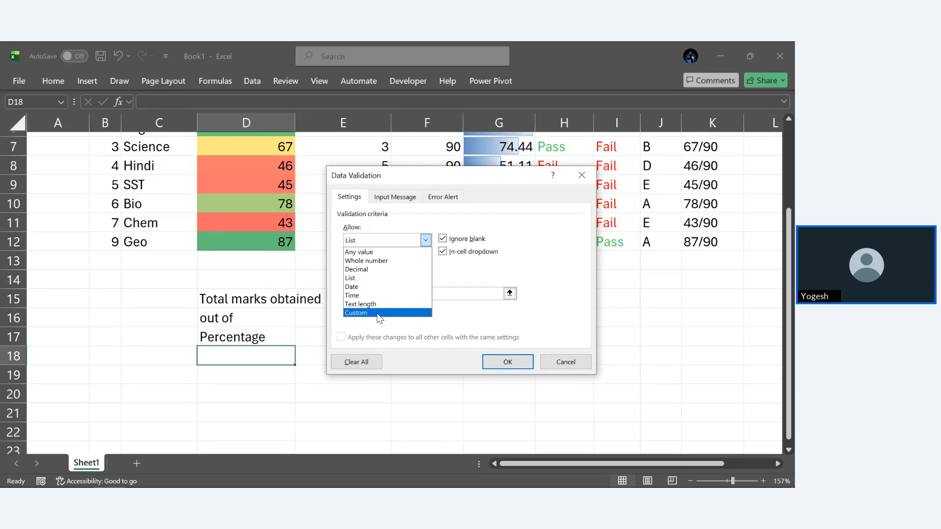
click(361, 278)
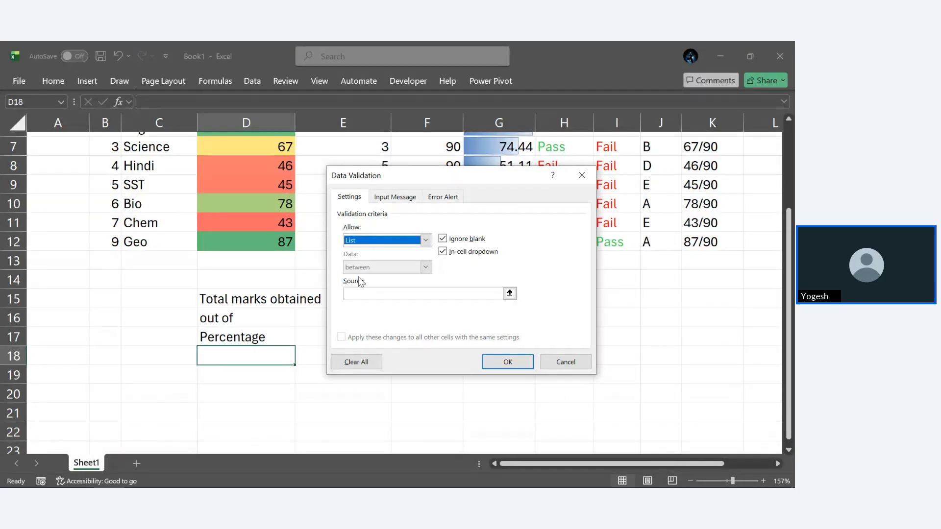
click(509, 293)
scroll(242, 254, up, 2)
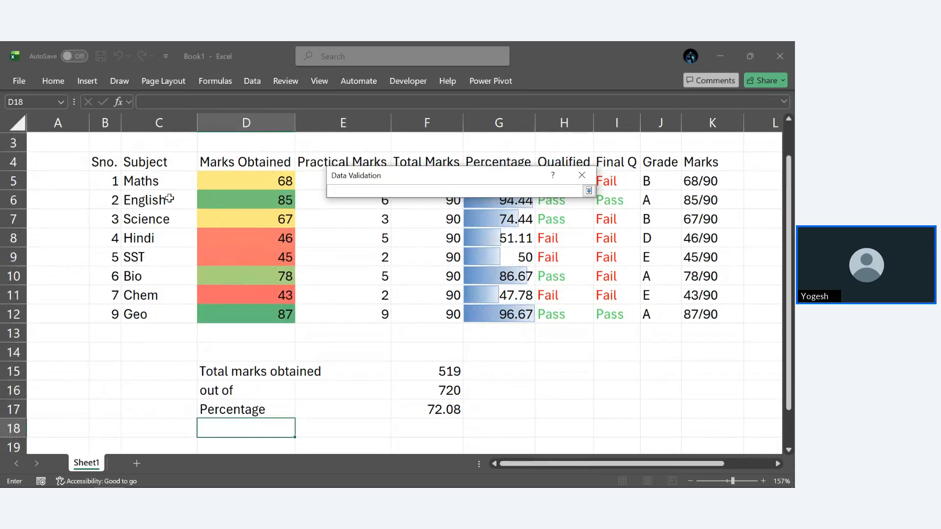
drag(155, 182, 140, 311)
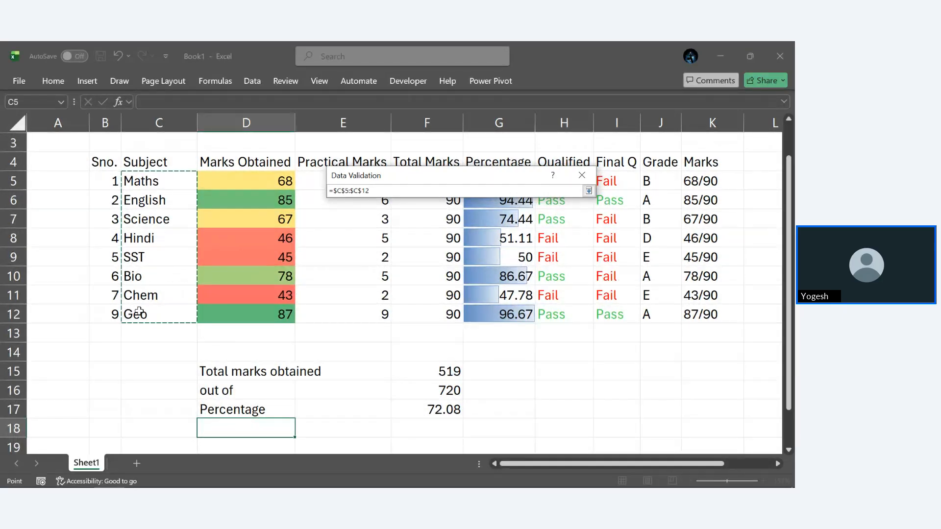
key(Return)
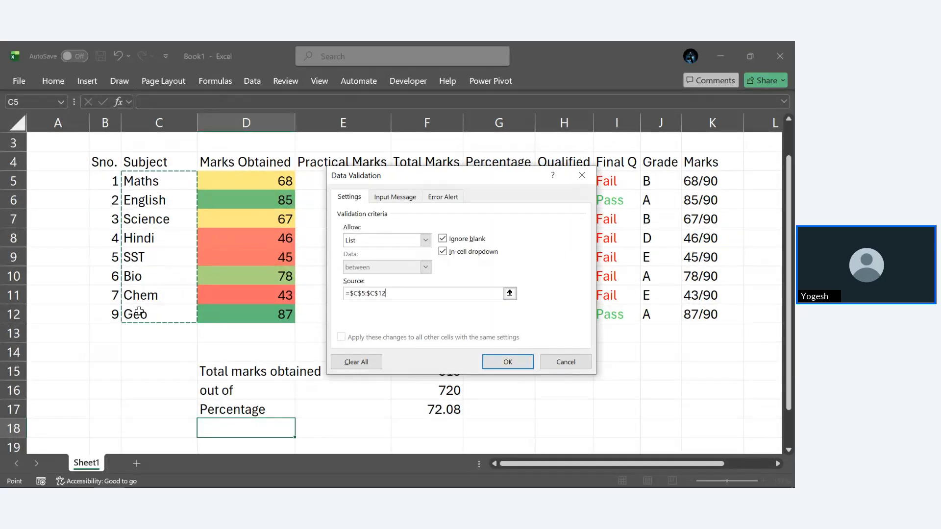
click(508, 361)
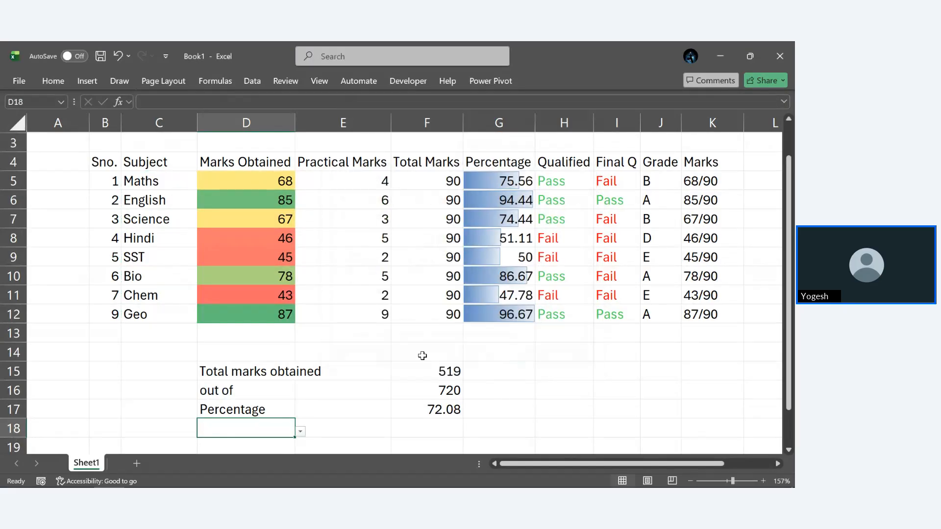
Test the validation in D18 by trying to enter "jgvhg", and discard the entry
scroll(419, 357, down, 1)
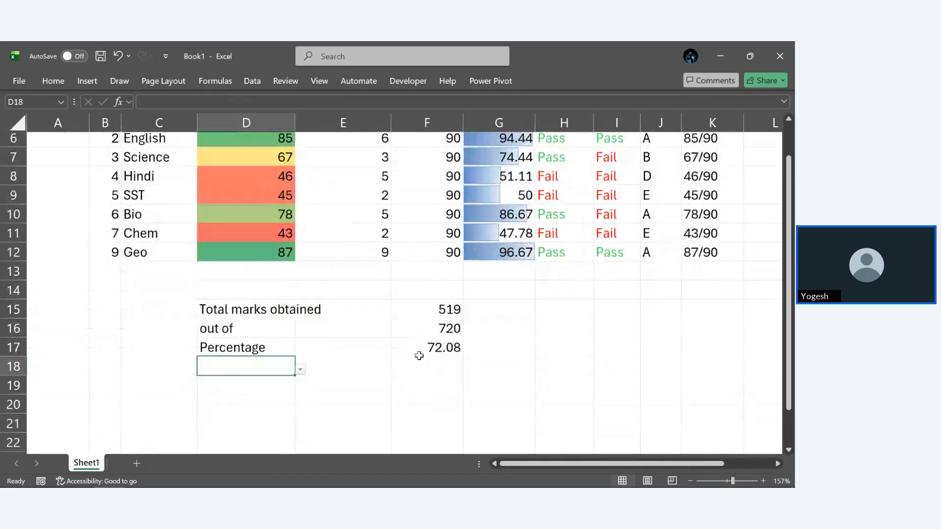
double_click(275, 367)
text(jgvhg)
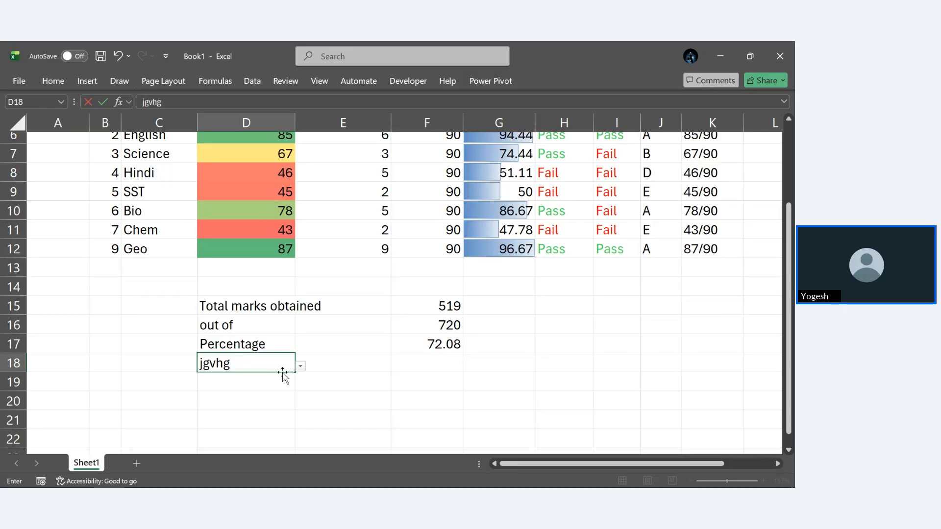
key(Return)
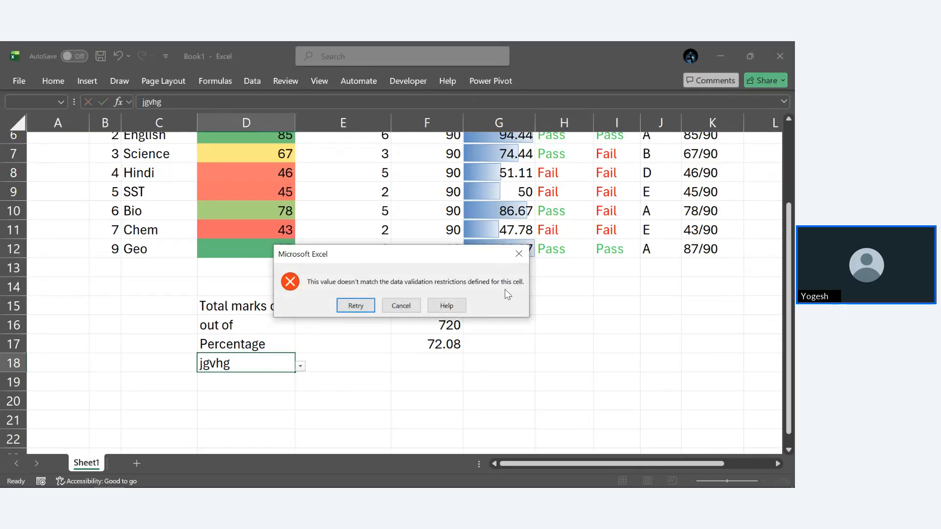
click(401, 305)
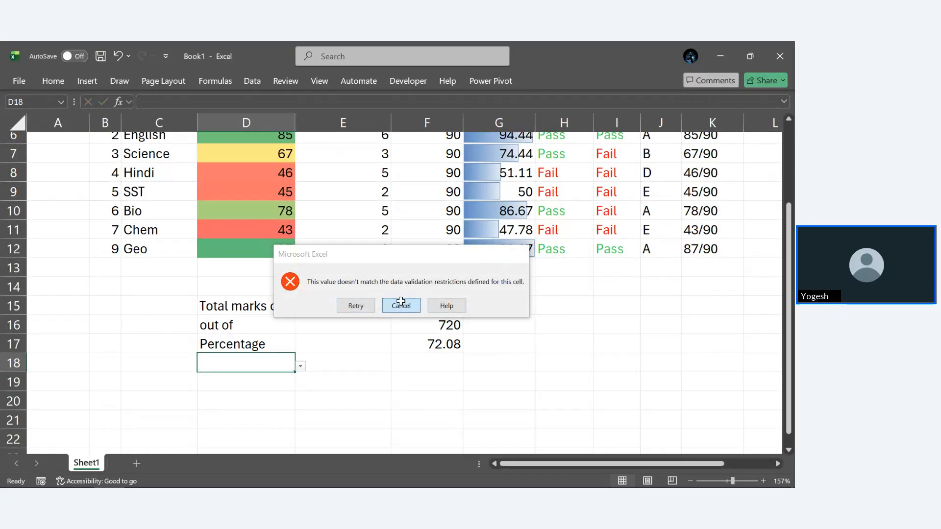
Choose Hindi from the dropdown in D18, and replace it with a manually entered "English"
click(300, 367)
click(251, 408)
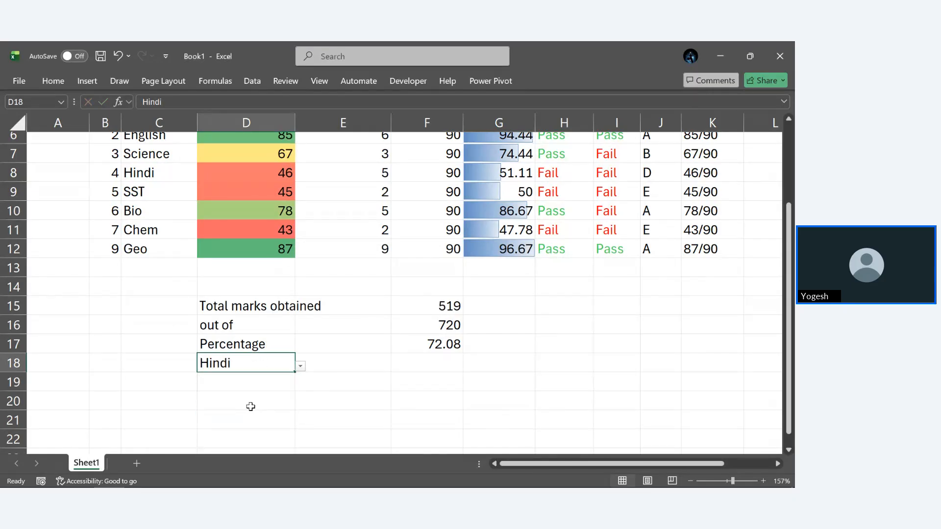
double_click(253, 364)
key(BackSpace)
key(BackSpace)
key(BackSpace)
key(BackSpace)
key(BackSpace)
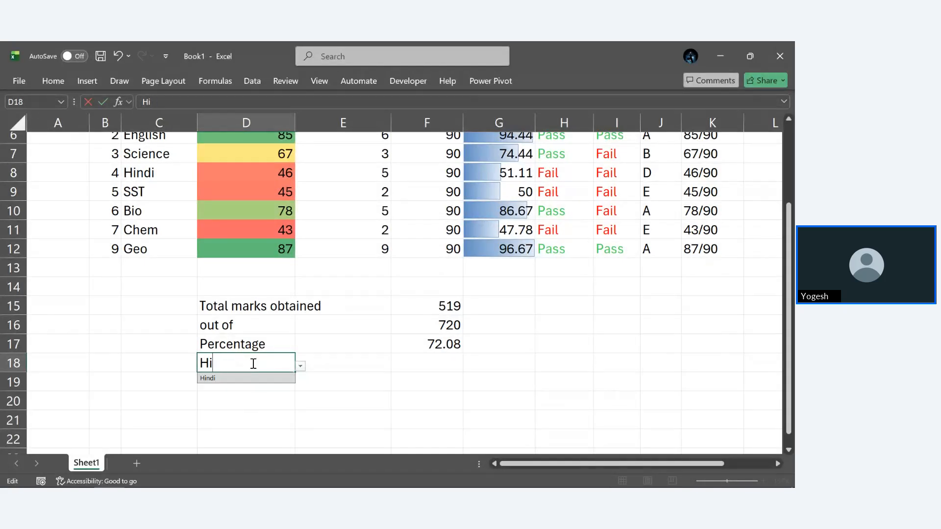
text(English)
key(Return)
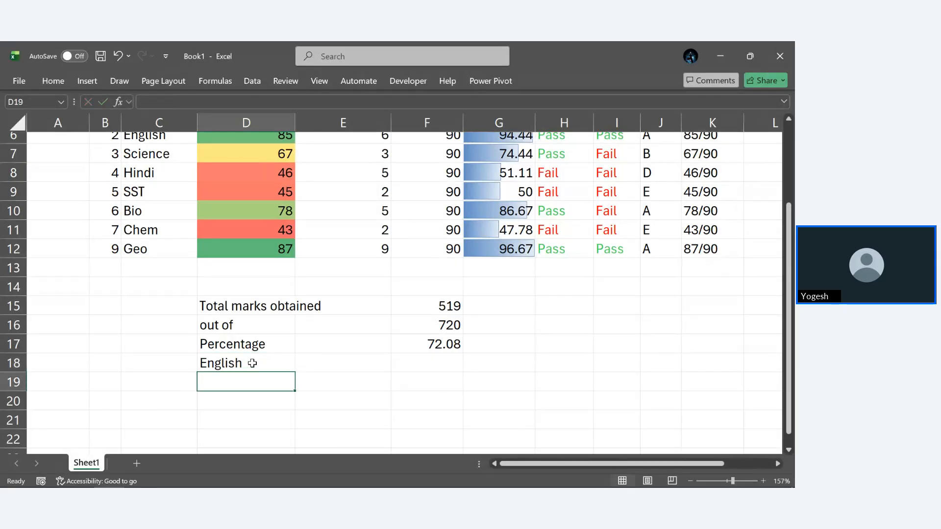
Choose Geo from the dropdown list in D18
click(285, 362)
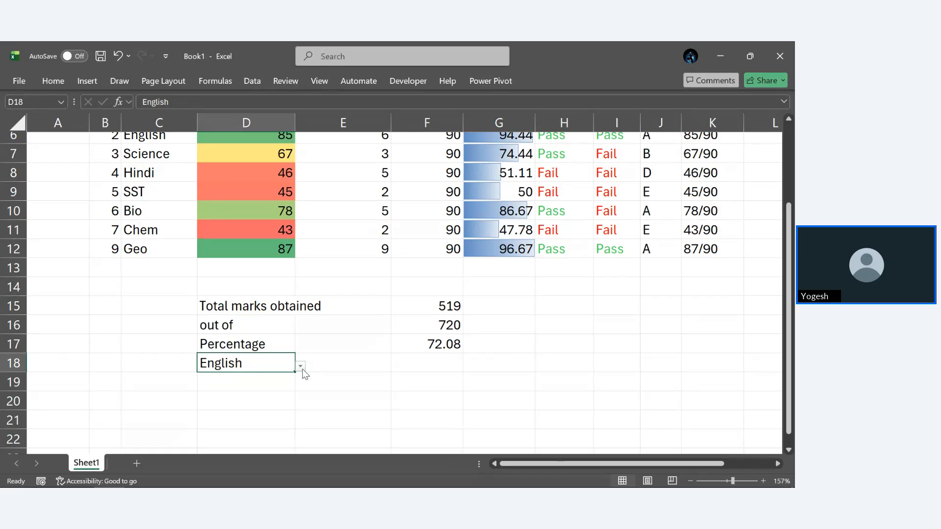
click(301, 367)
click(219, 445)
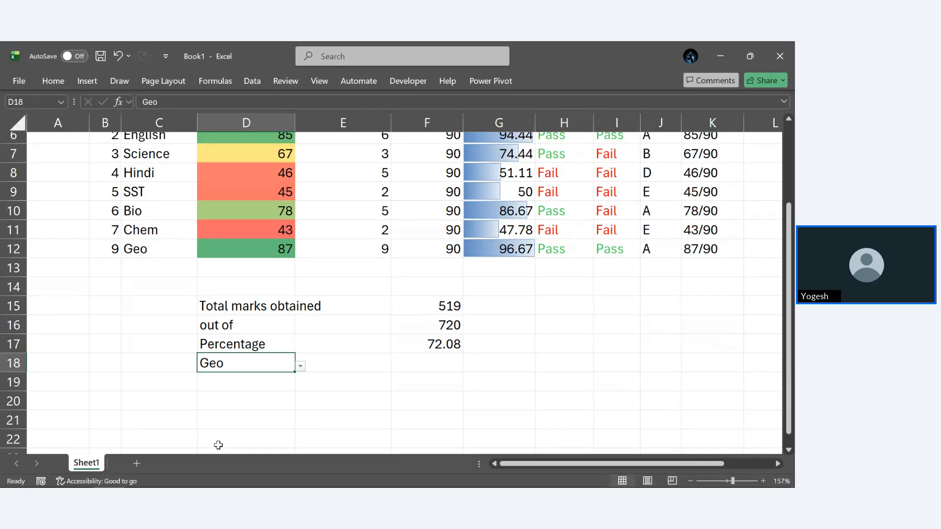
scroll(392, 285, up, 2)
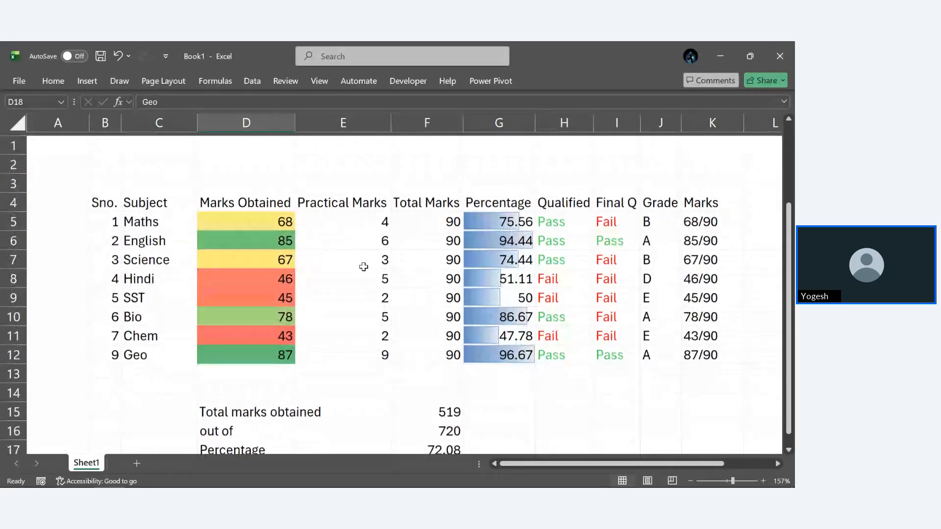
click(262, 212)
drag(261, 212, 259, 355)
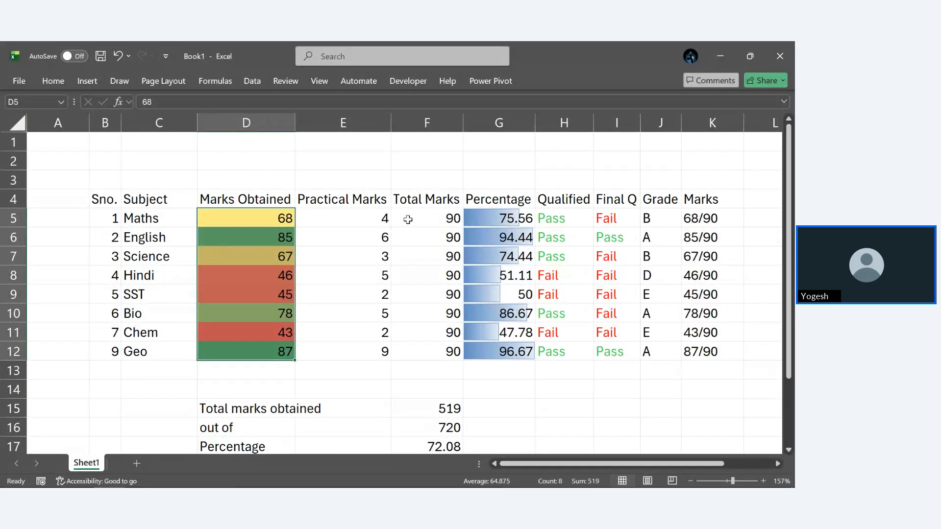
drag(438, 219, 443, 351)
drag(260, 217, 262, 332)
Try a formula in H14 that returns the named range Marks directly, and undo it
scroll(487, 349, down, 3)
scroll(487, 349, right, 2)
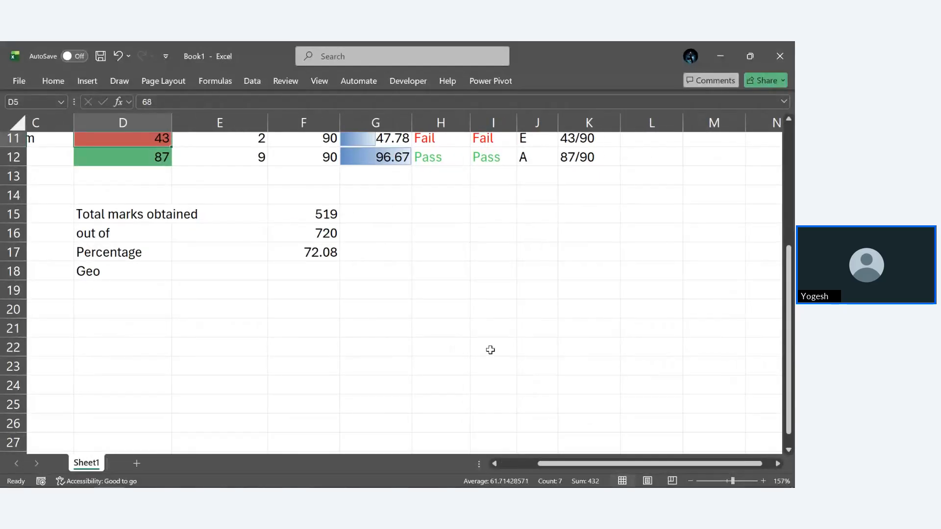
click(438, 198)
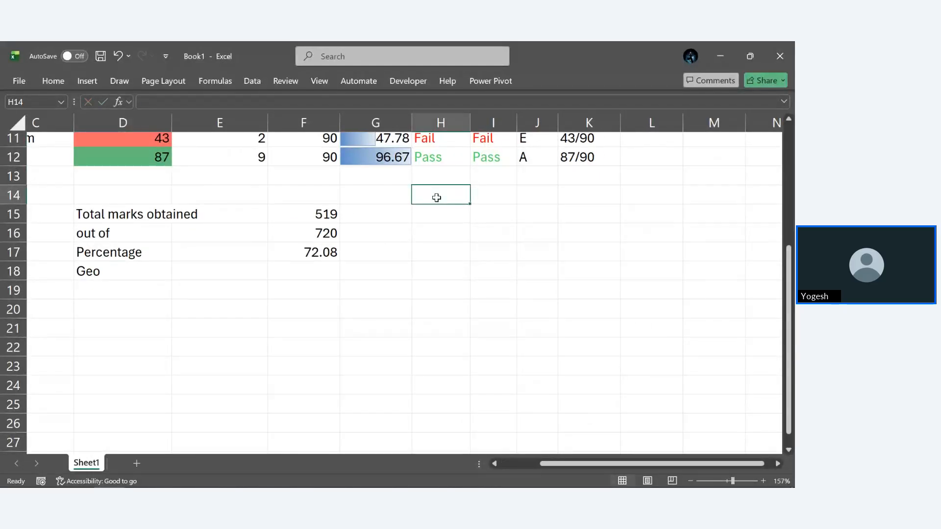
text(Ma)
key(BackSpace)
key(BackSpace)
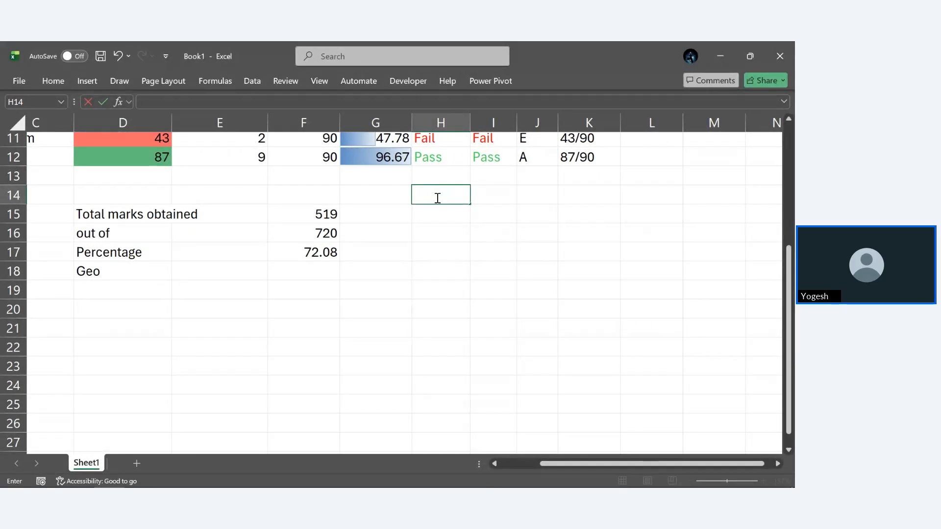
text(=MAr)
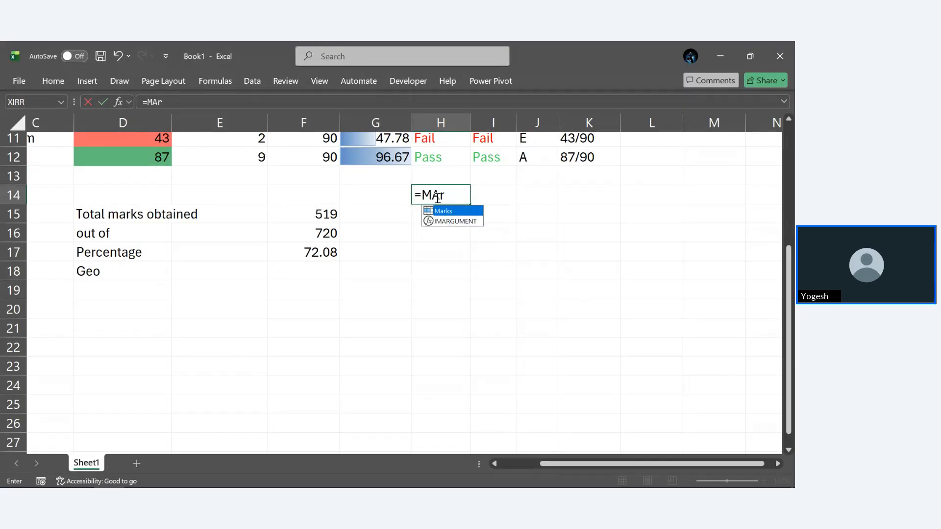
key(Tab)
key(Return)
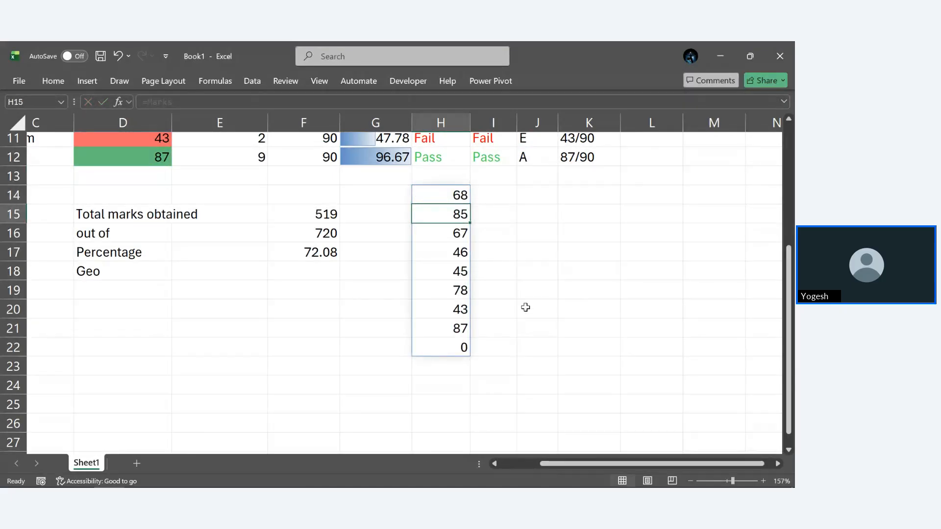
scroll(298, 242, left, 1)
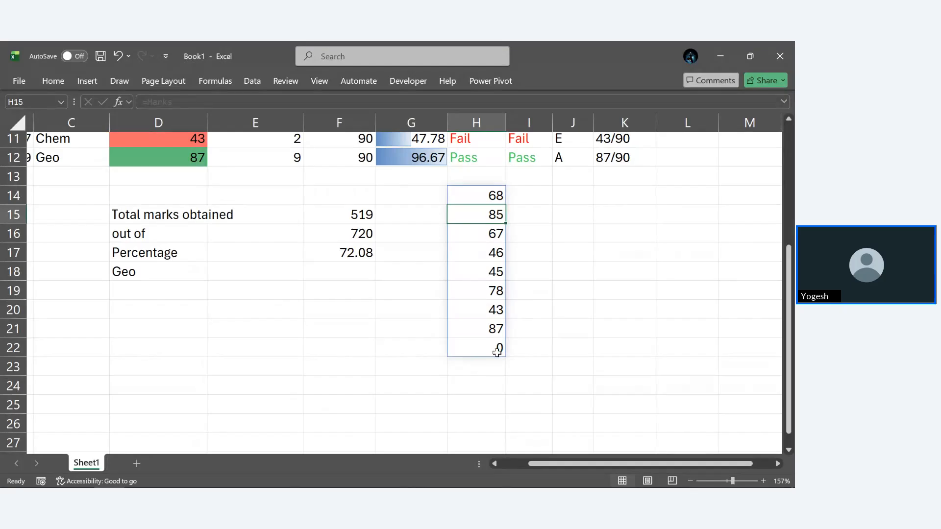
key(ctrl+z)
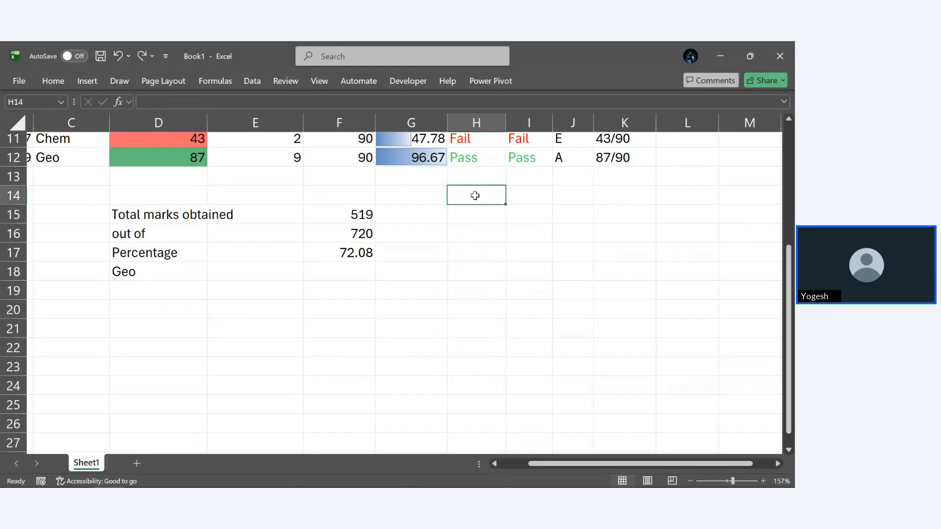
Enter the text "Marks" in H14 as the name of the range to reference
text(Mar)
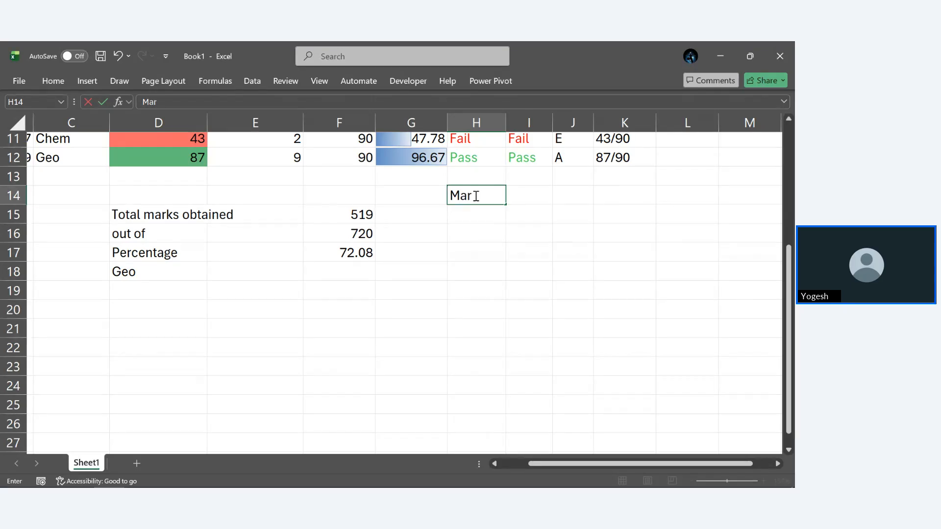
text(ks)
key(Return)
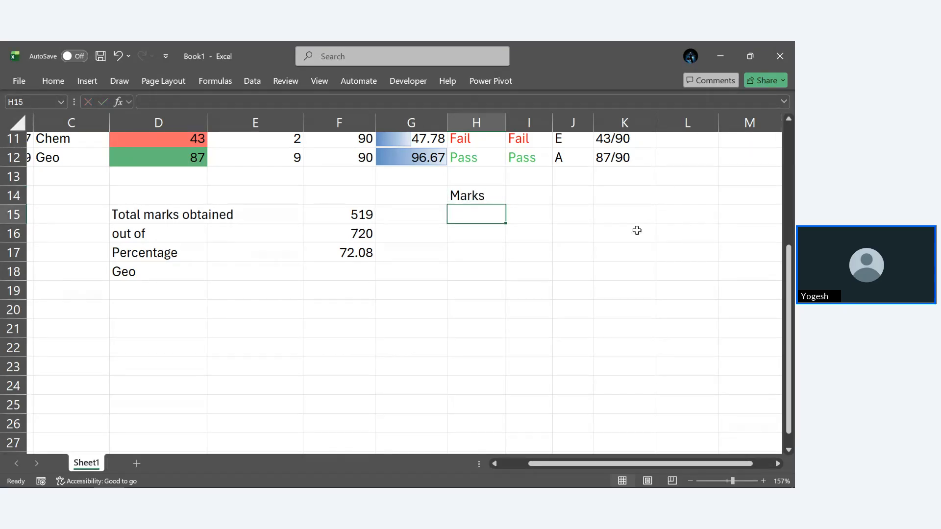
In H15, enter an INDIRECT formula that returns the named range whose name is in H14
text(=INDIRE)
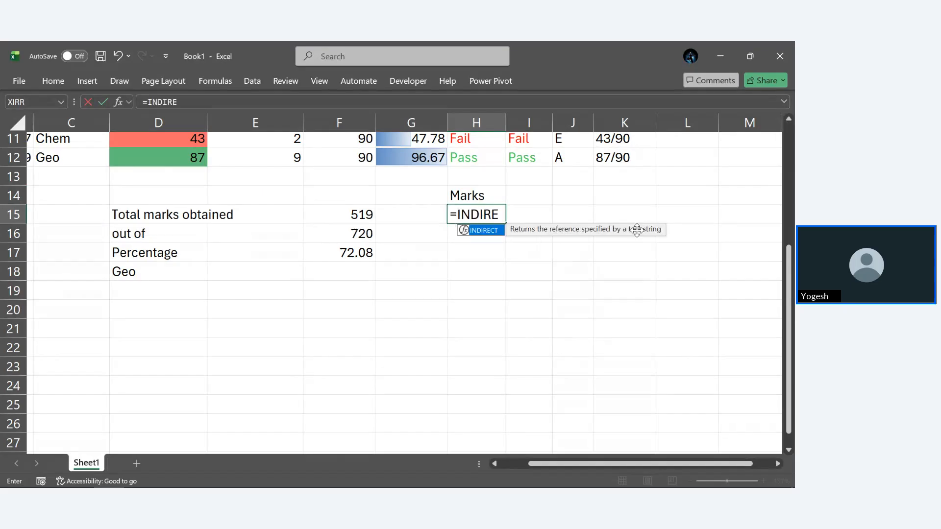
key(Tab)
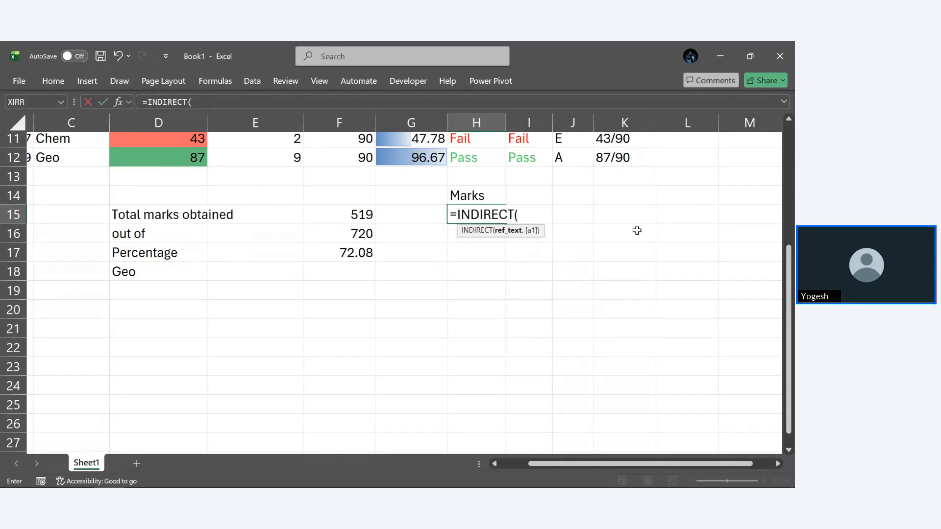
click(479, 195)
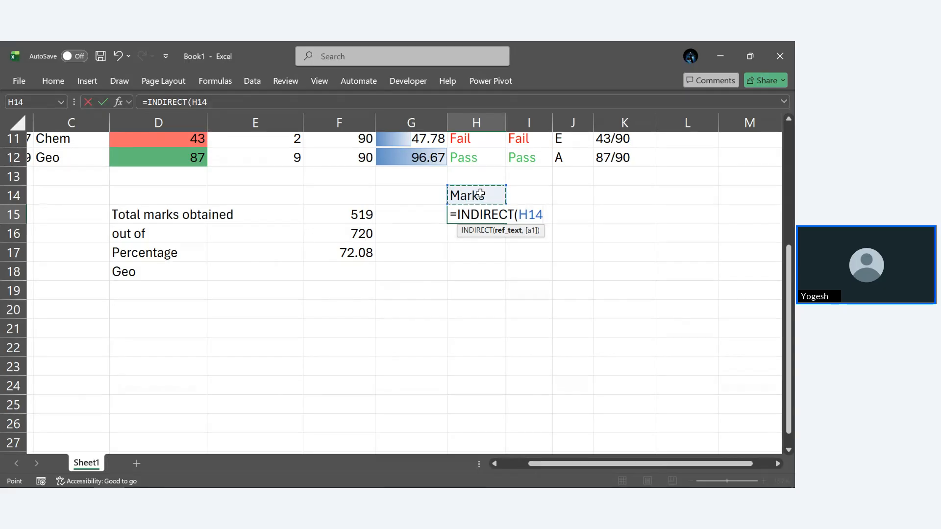
key(Return)
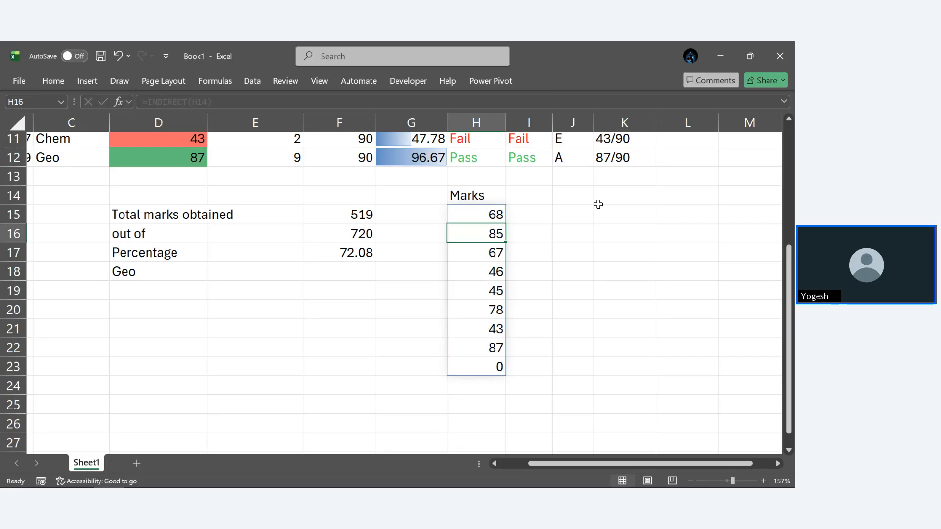
Clear the range name in H14 and the INDIRECT formula in H15
scroll(598, 204, up, 3)
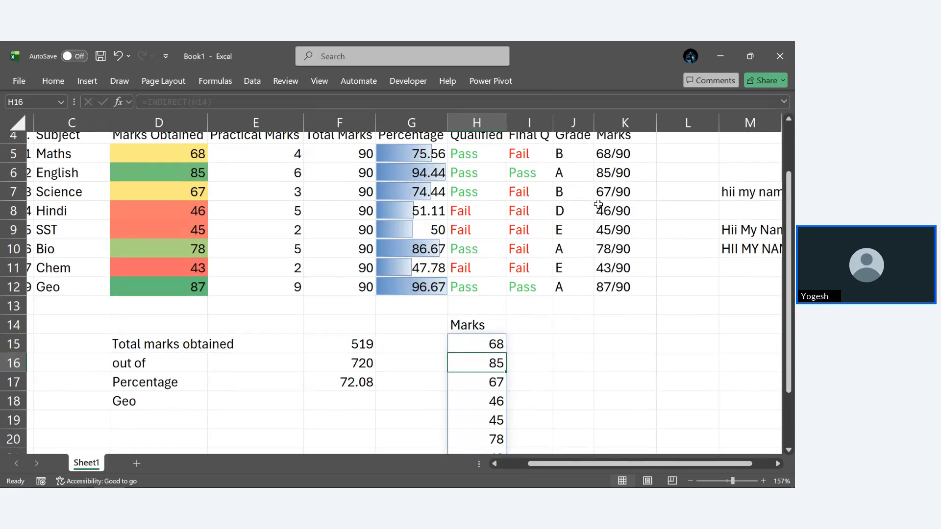
click(485, 328)
key(BackSpace)
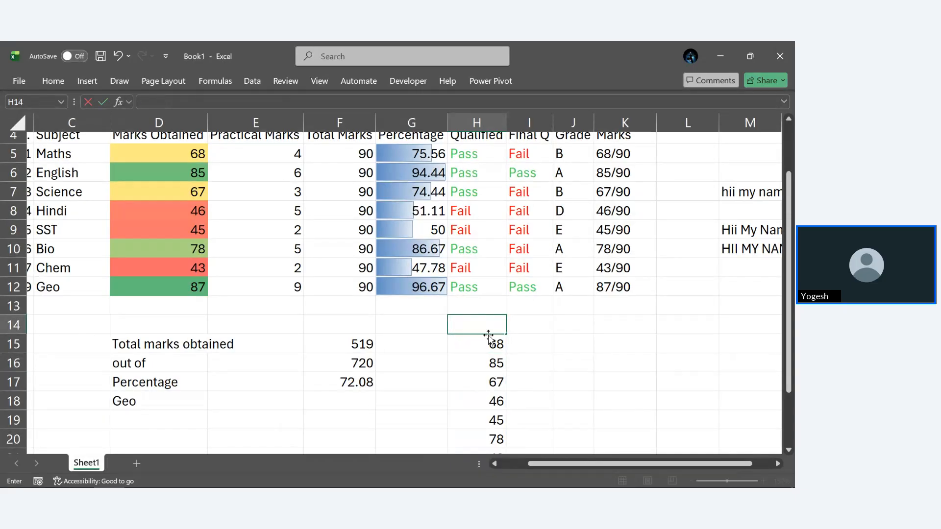
click(488, 338)
key(BackSpace)
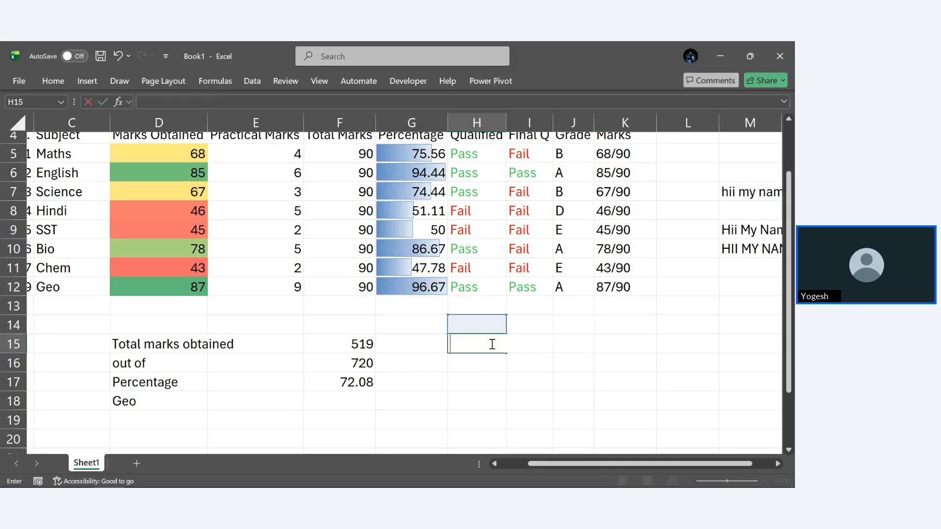
click(703, 363)
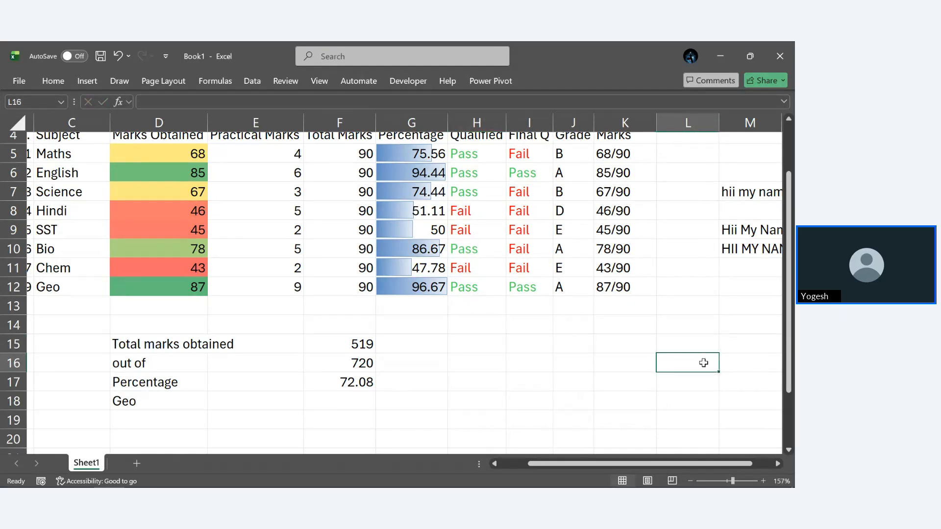
scroll(703, 363, down, 2)
scroll(703, 362, down, 1)
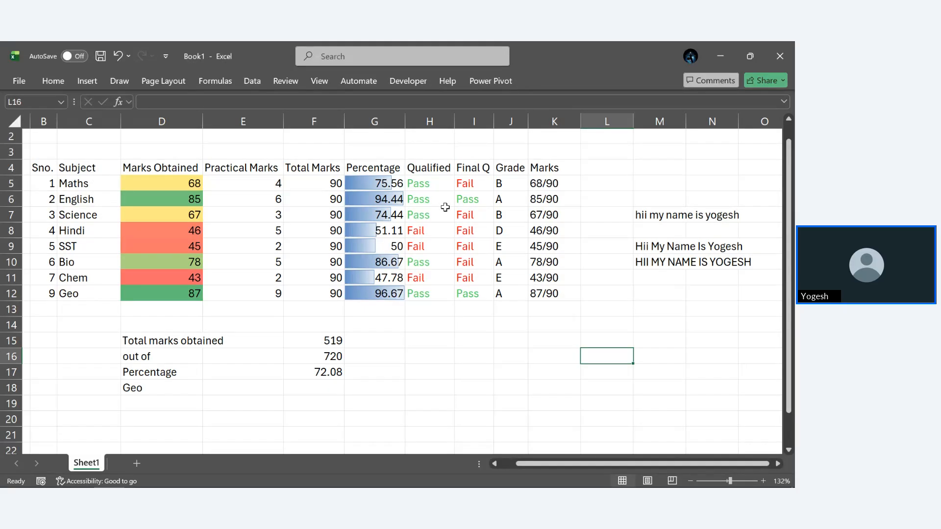
Close the workbook, saving it as 3pm in the Codes folder under Data Analytics » Excel and replacing the existing file
click(779, 51)
click(440, 299)
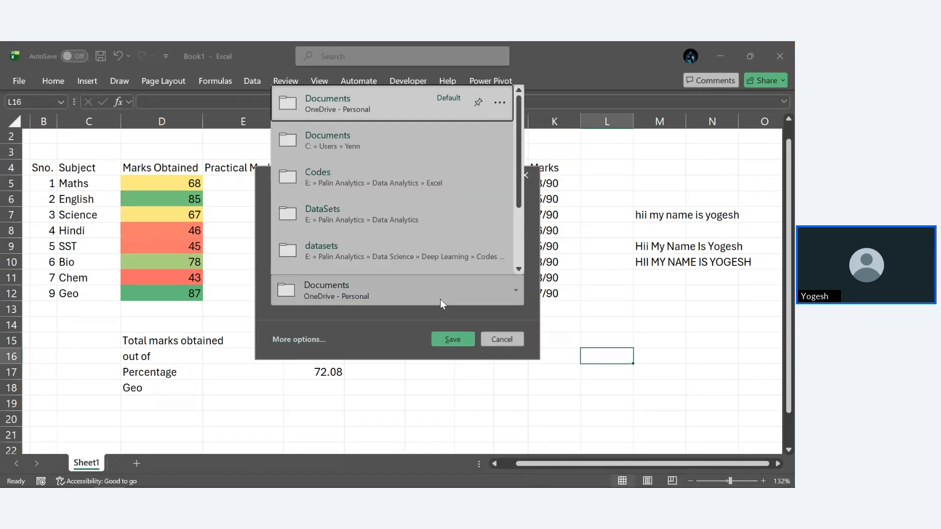
click(357, 185)
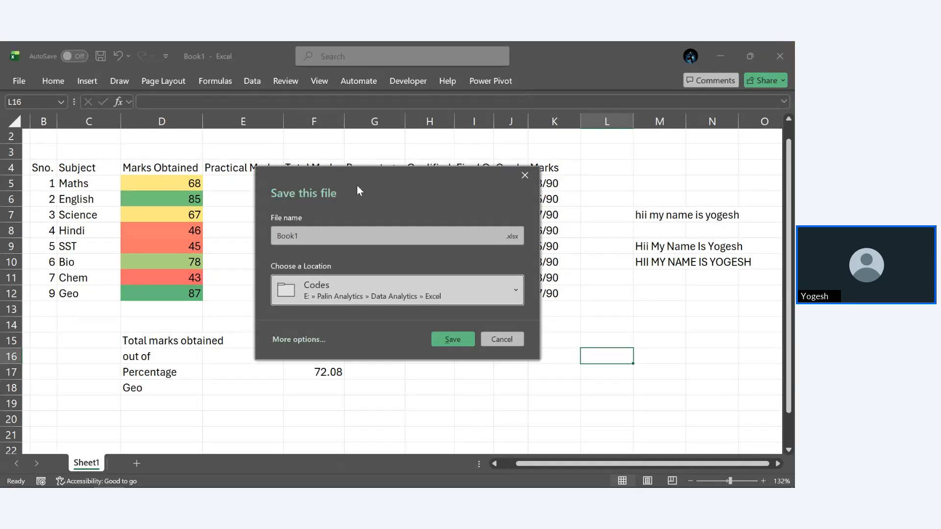
click(362, 234)
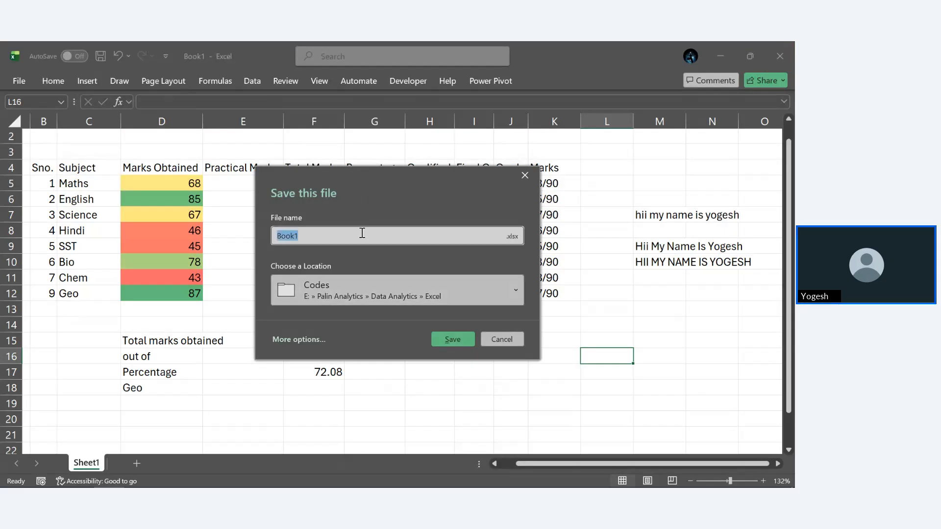
text(3pm)
key(Return)
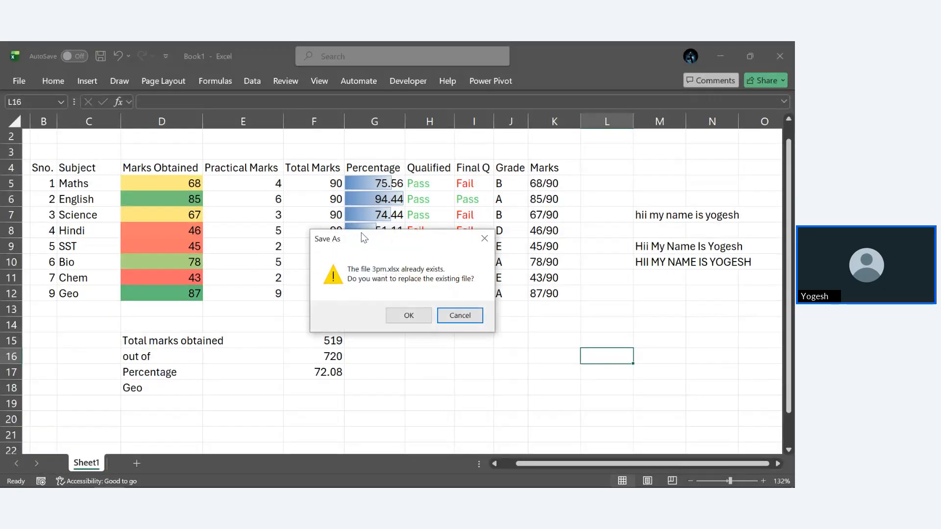
click(410, 315)
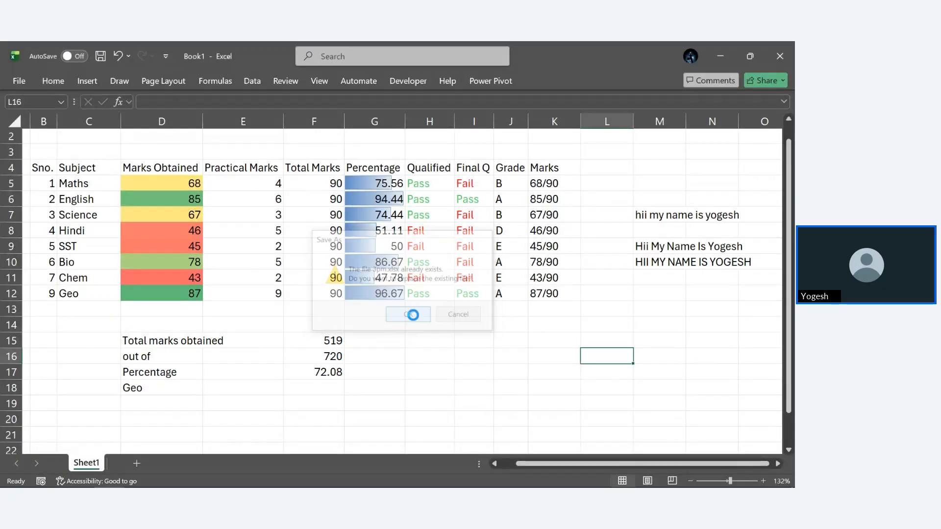
click(792, 48)
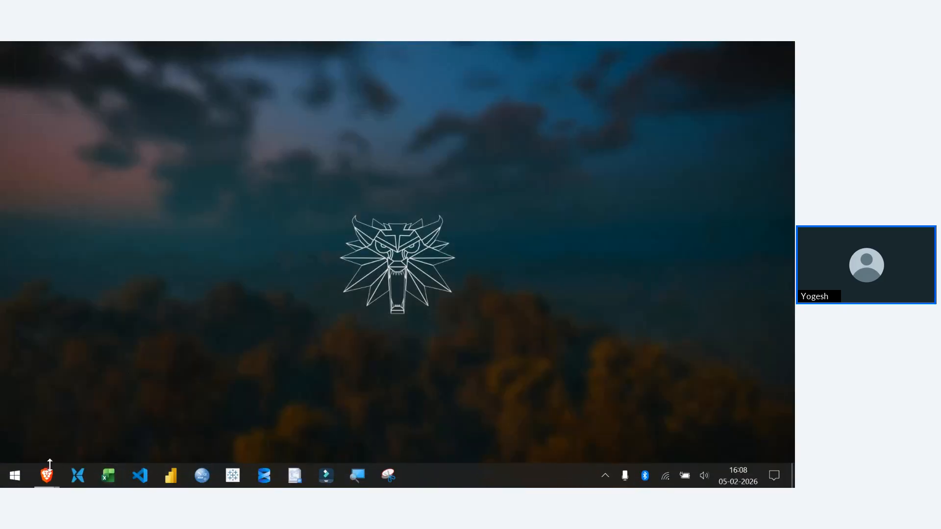
Switch to the Zoho Meeting window in the Brave browser and stop sharing the screen
mouse_move(51, 477)
click(73, 428)
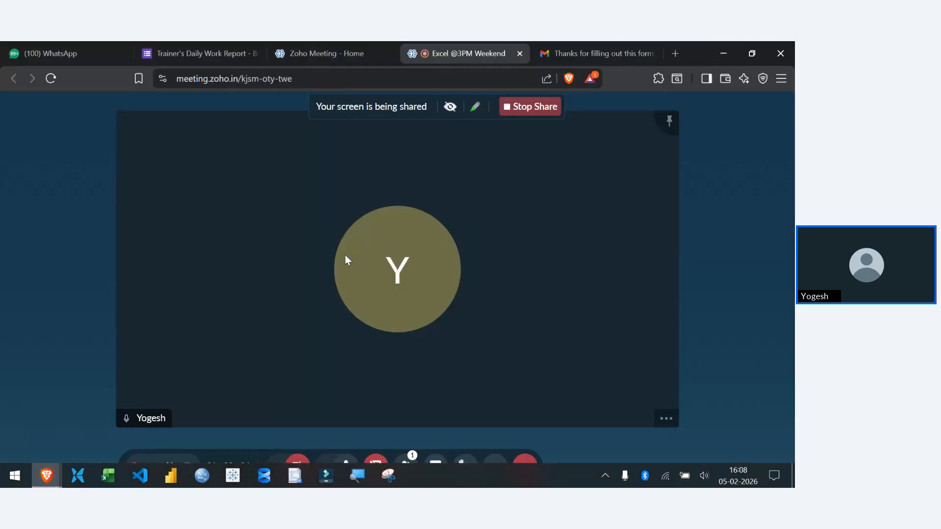
click(528, 111)
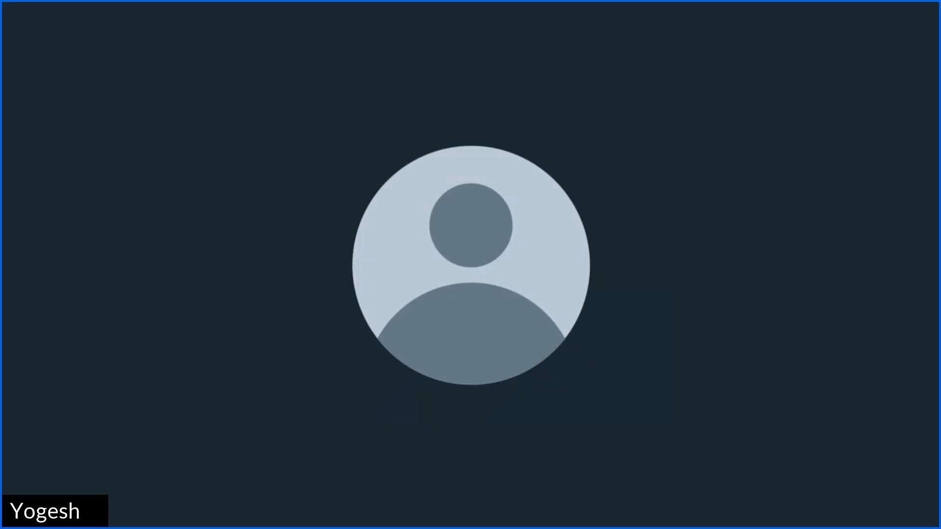